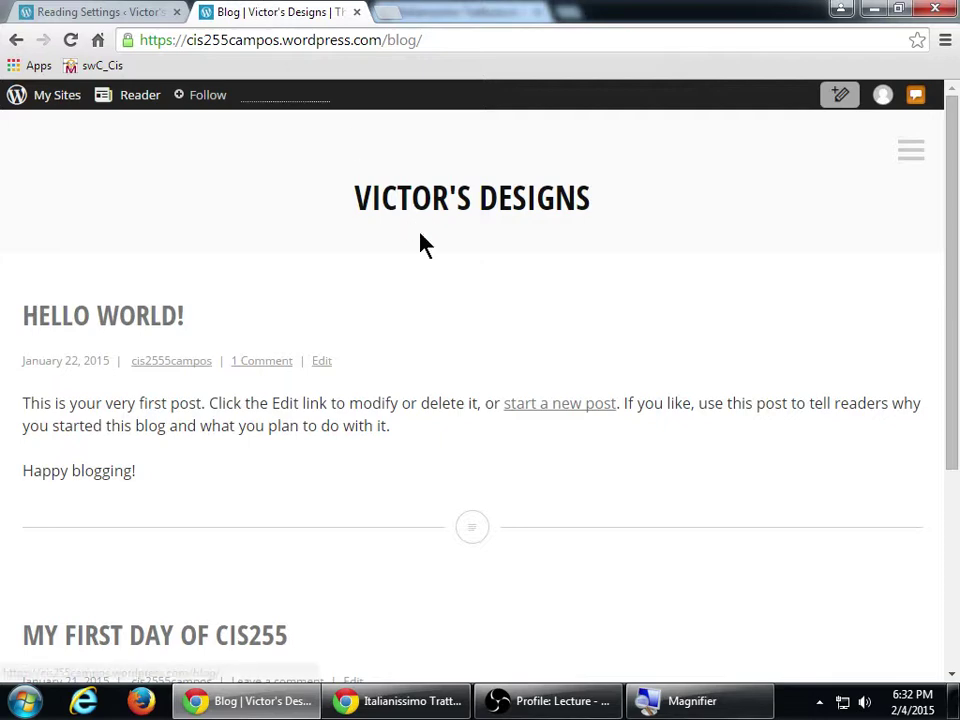
Open the blog post "My First Day of CIS255" and look over its sharing options and comment form.
scroll(207, 441, down, 2)
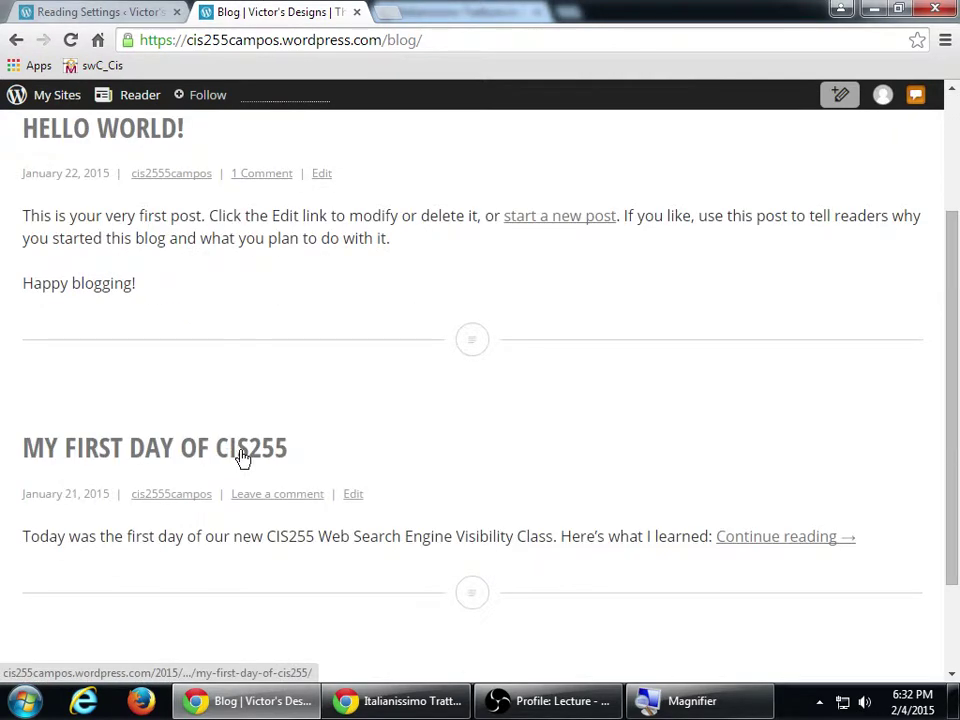
click(244, 451)
scroll(450, 425, down, 4)
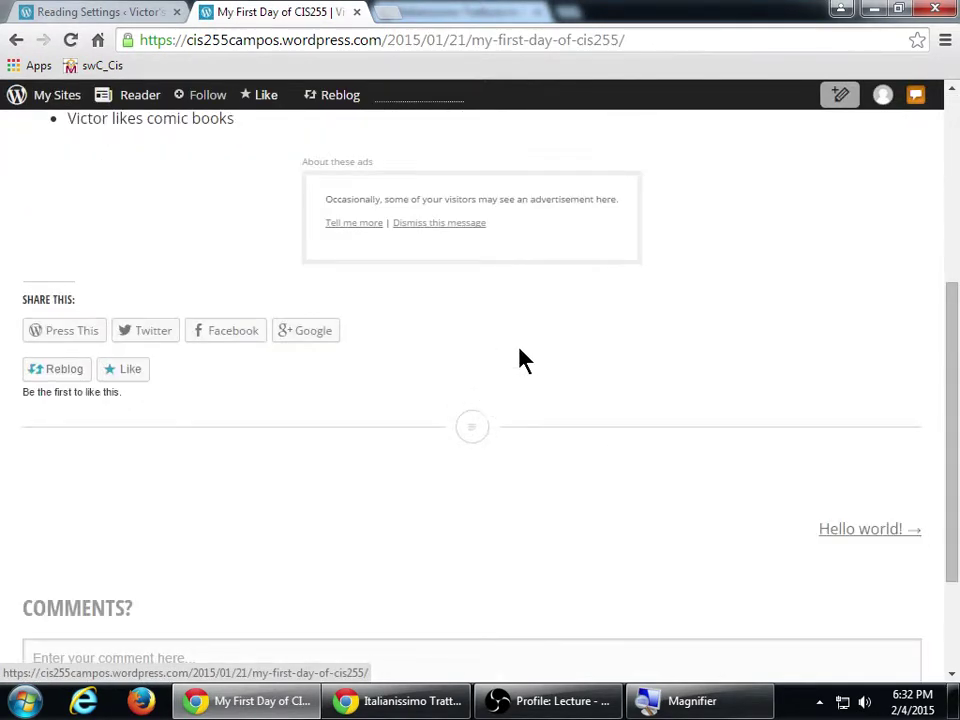
scroll(650, 355, down, 2)
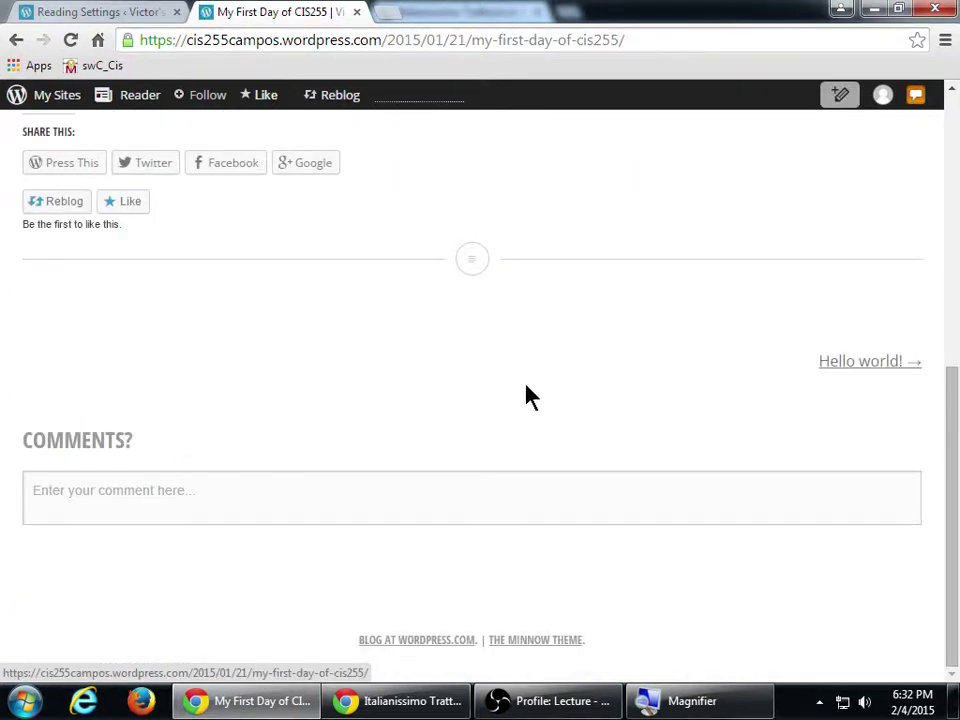
scroll(528, 396, up, 2)
scroll(330, 467, down, 2)
Return to the site's administration page and open the Discussion settings.
click(112, 12)
scroll(215, 505, down, 3)
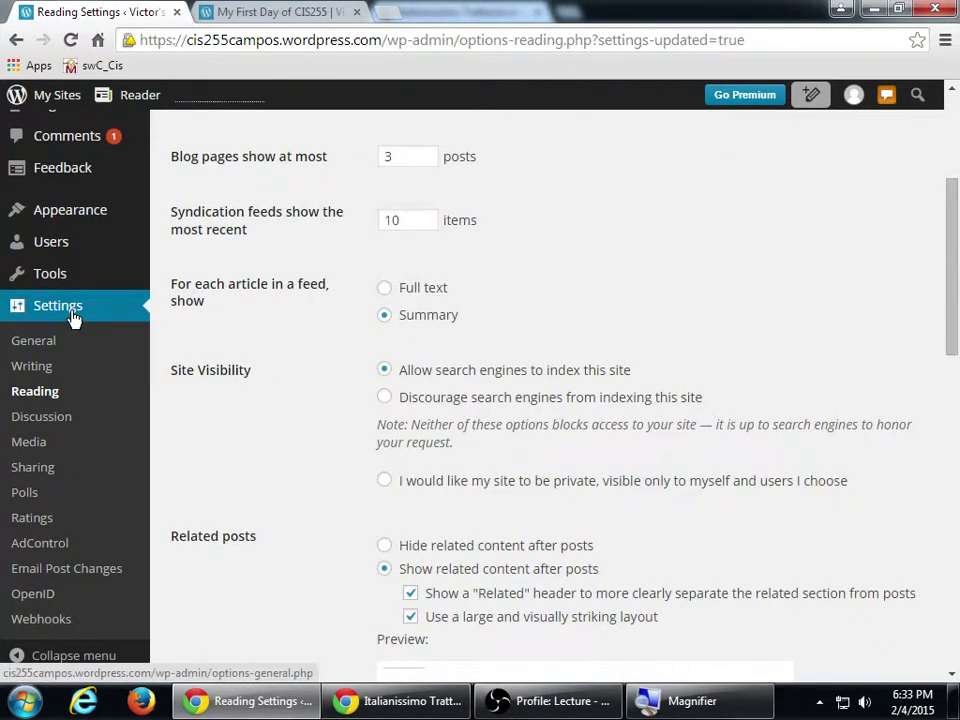
click(61, 424)
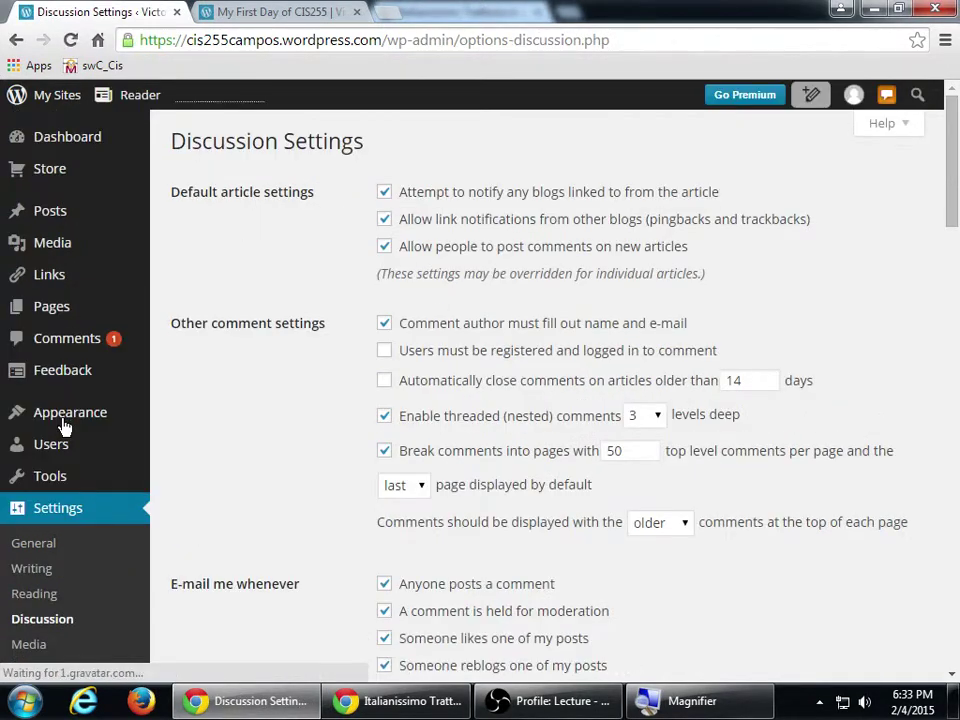
Examine the Discussion settings for comments, e-mail notifications, comment approval and Akismet anti-spam strictness.
mouse_move(63, 427)
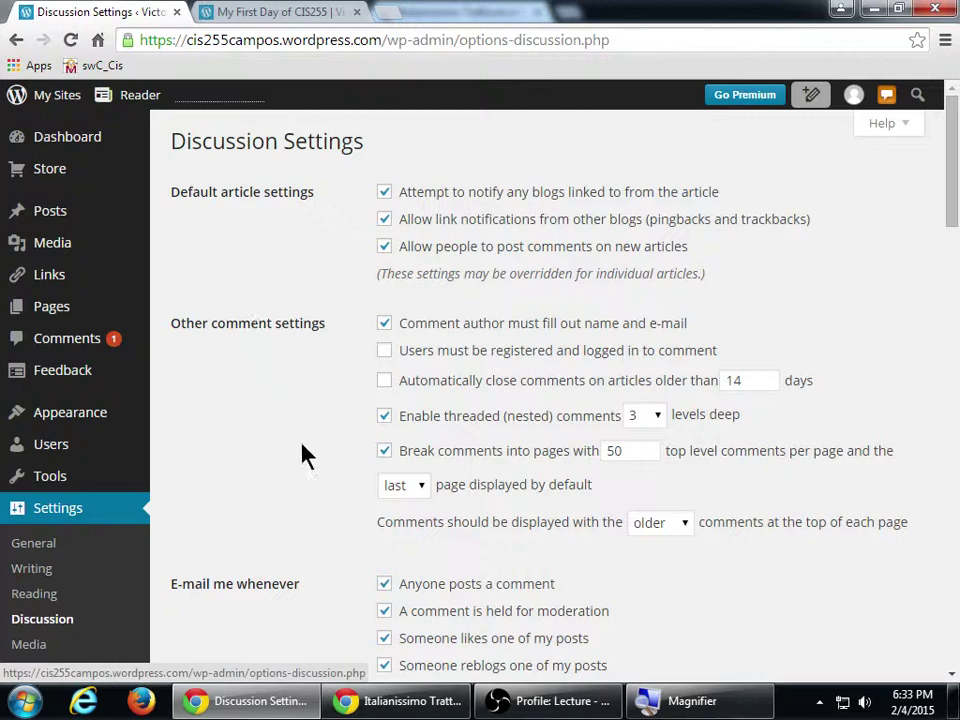
scroll(275, 550, down, 2)
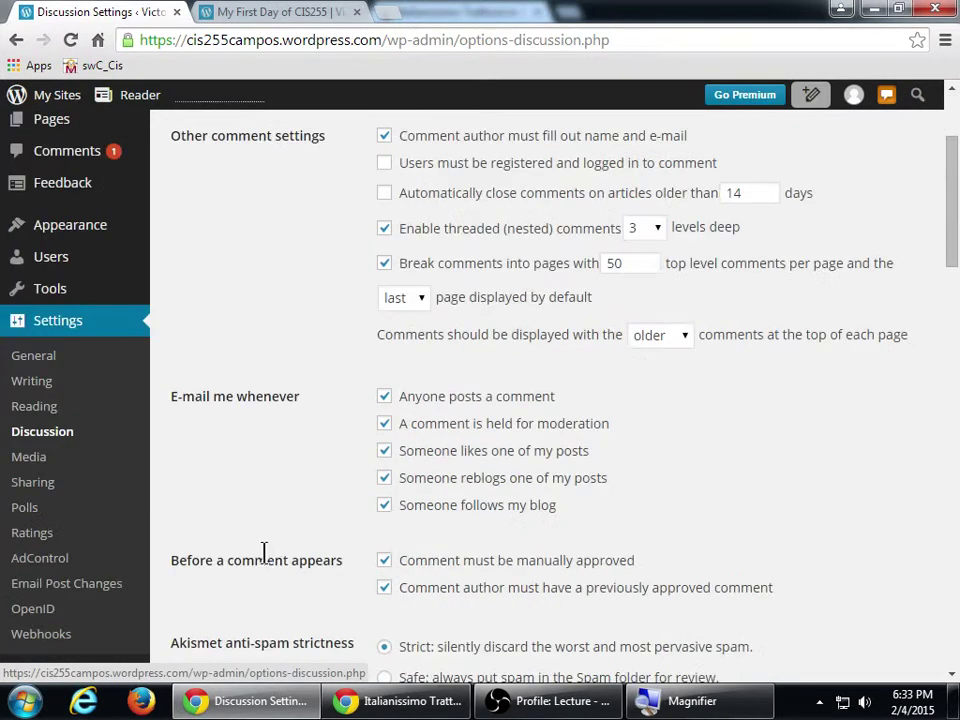
scroll(50, 400, up, 2)
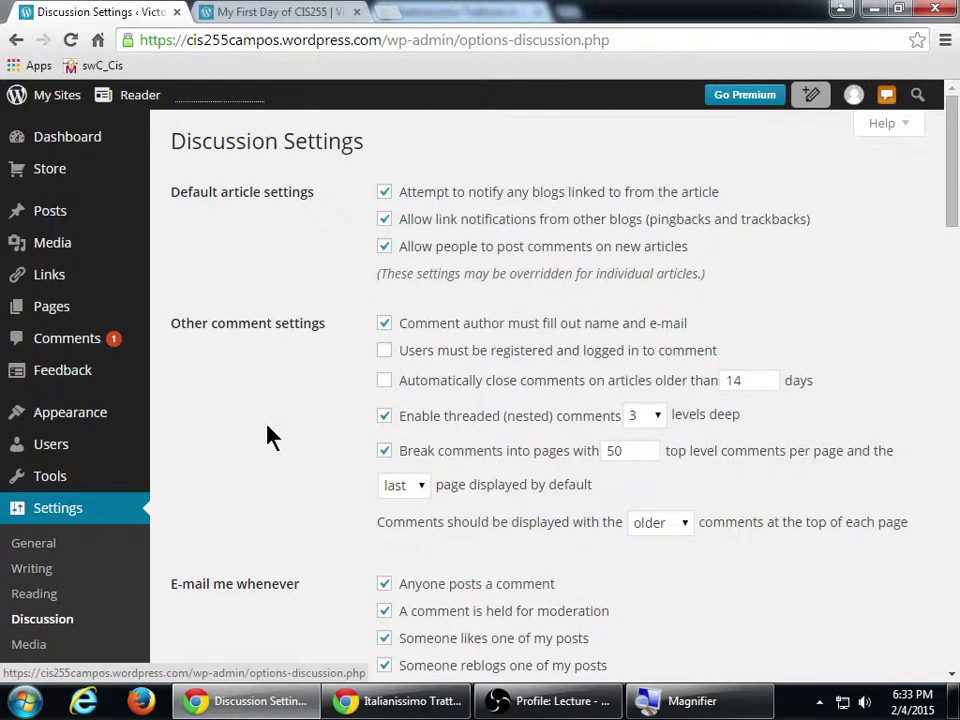
scroll(270, 437, down, 4)
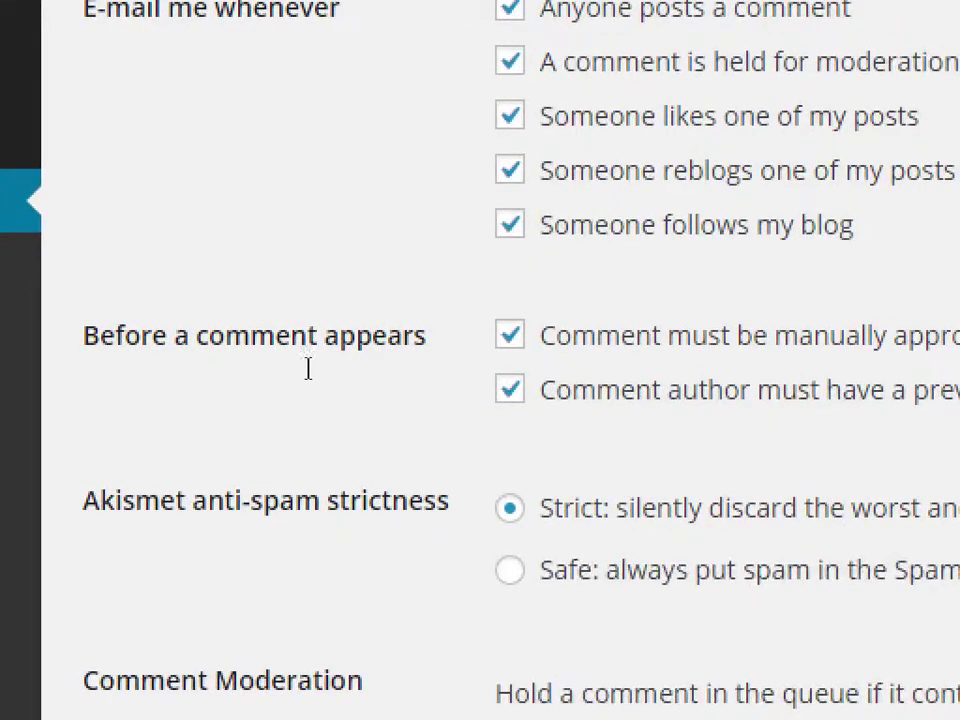
drag(283, 389, 224, 367)
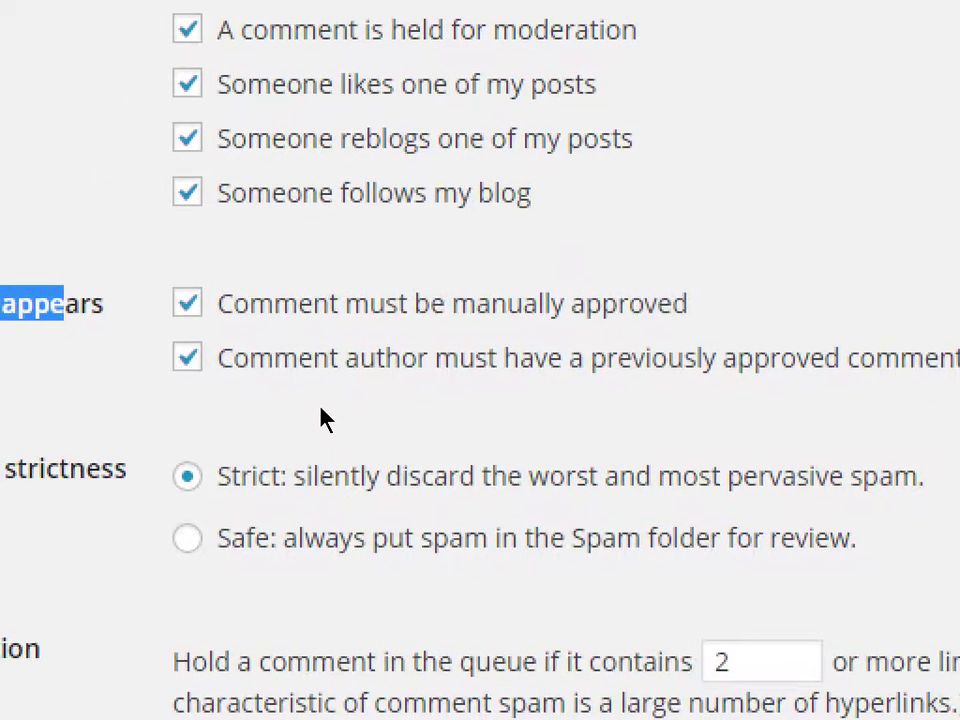
click(110, 333)
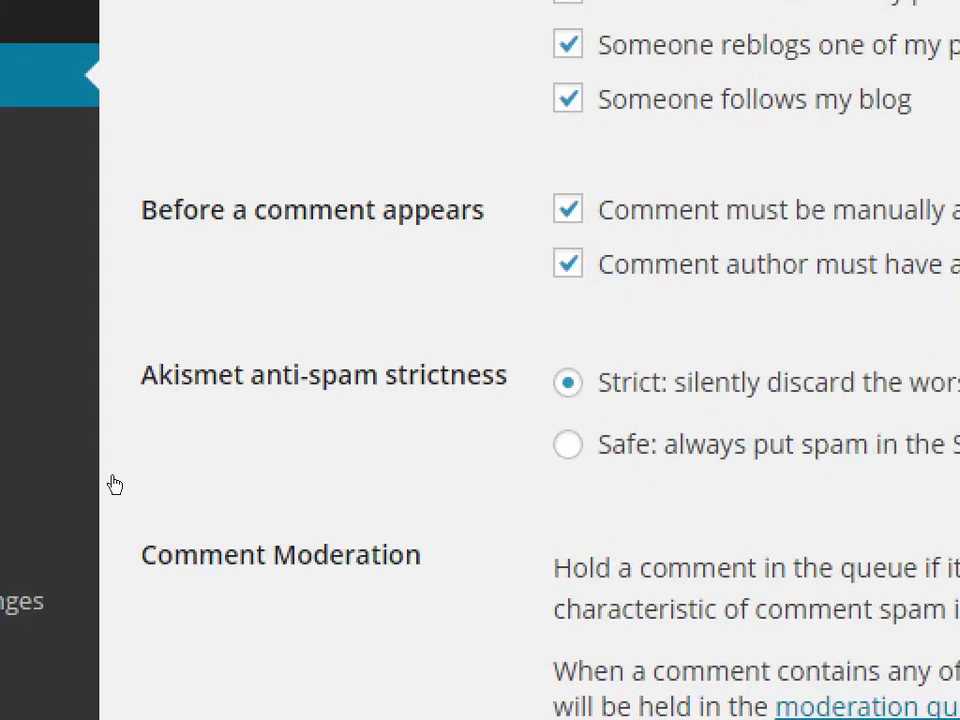
double_click(192, 375)
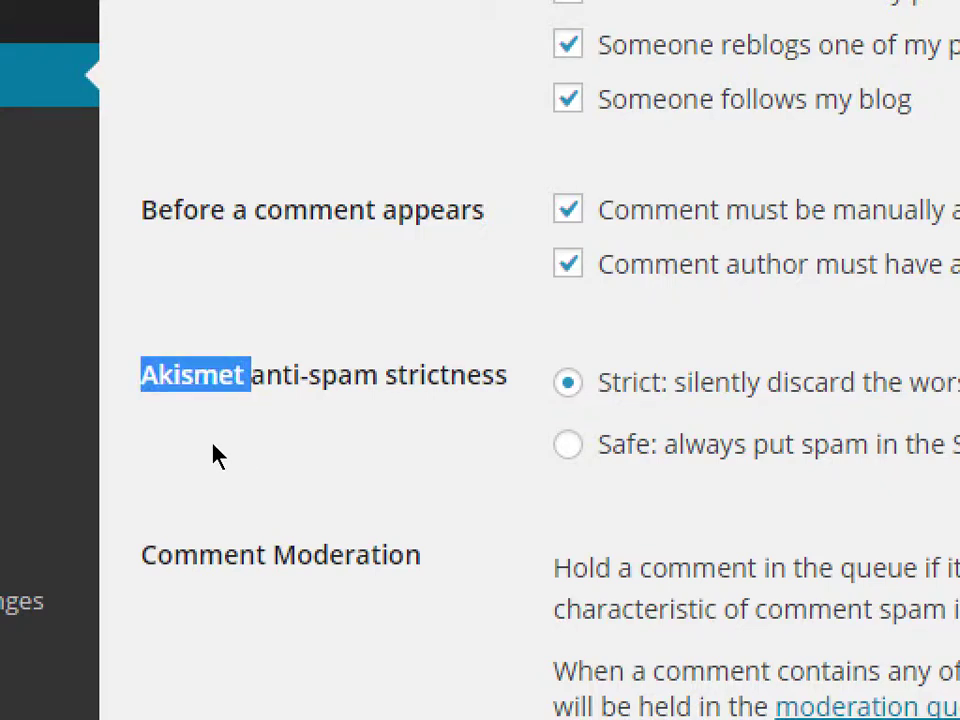
click(200, 458)
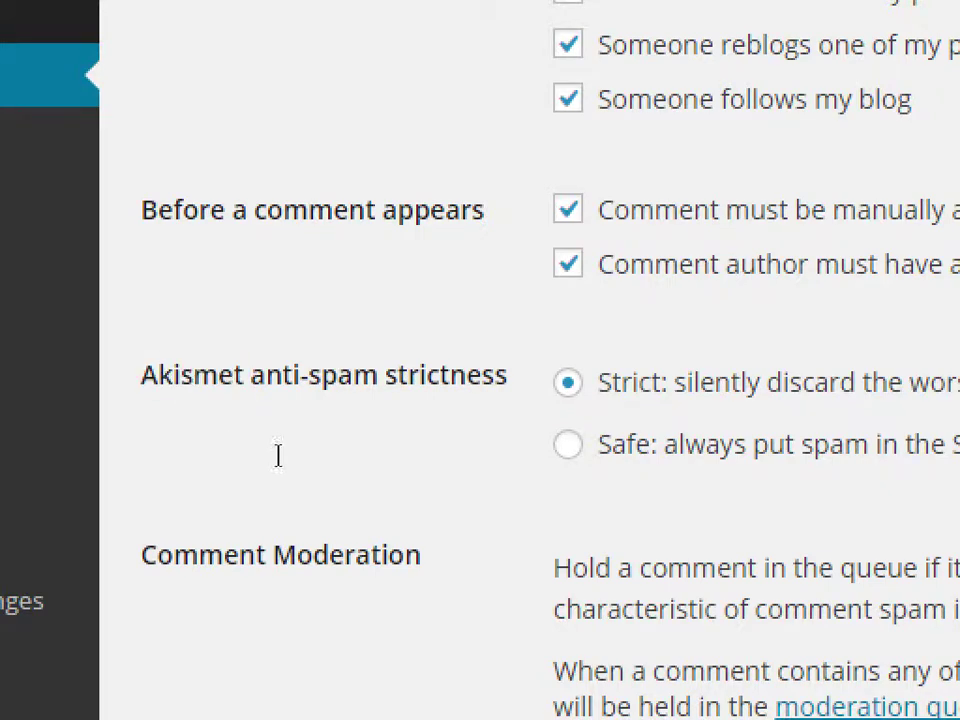
double_click(197, 456)
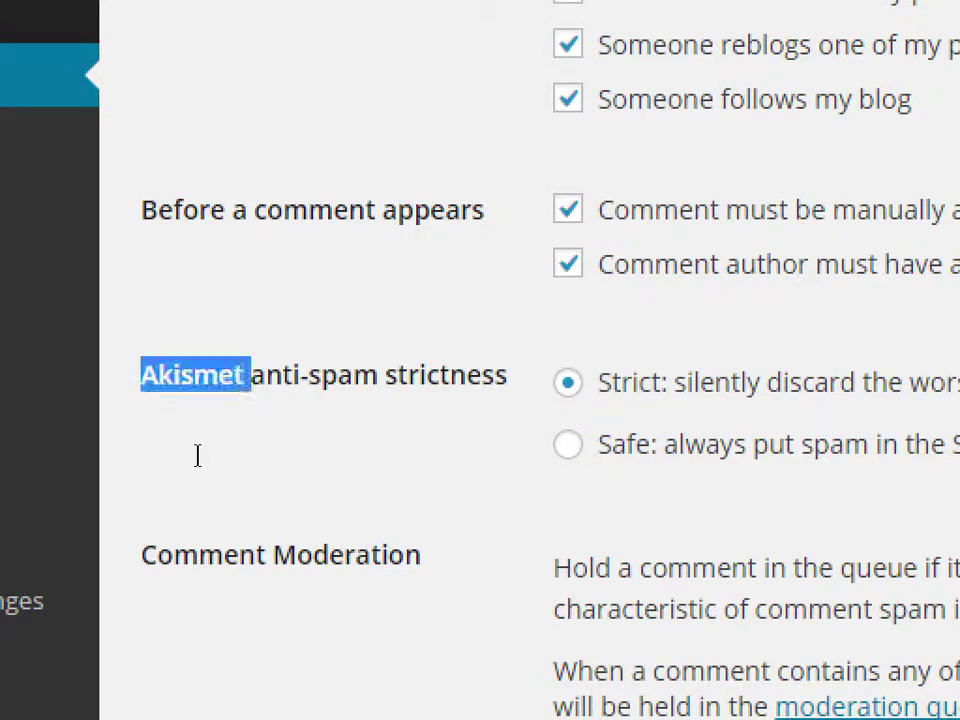
click(197, 456)
double_click(296, 454)
click(309, 454)
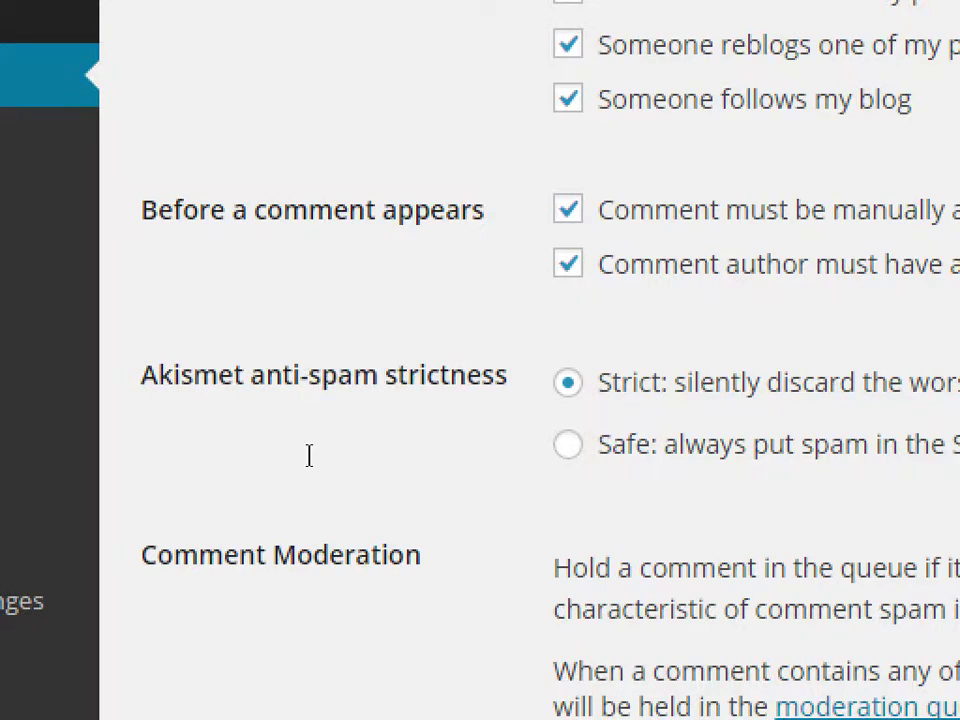
double_click(210, 453)
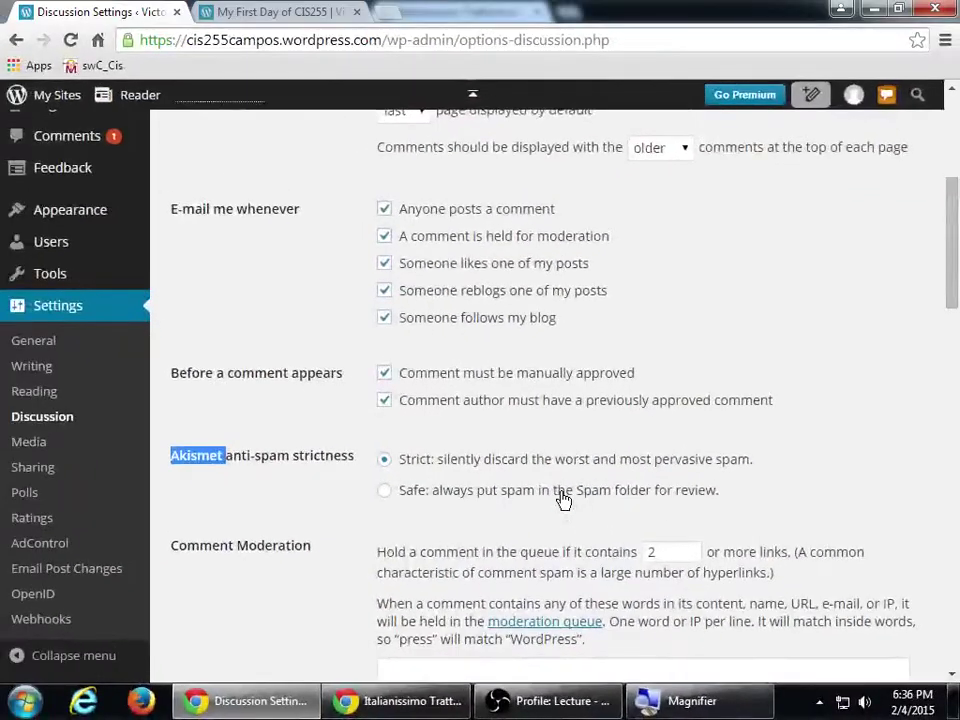
Save the Discussion settings with the current options.
scroll(564, 497, down, 3)
scroll(541, 552, down, 15)
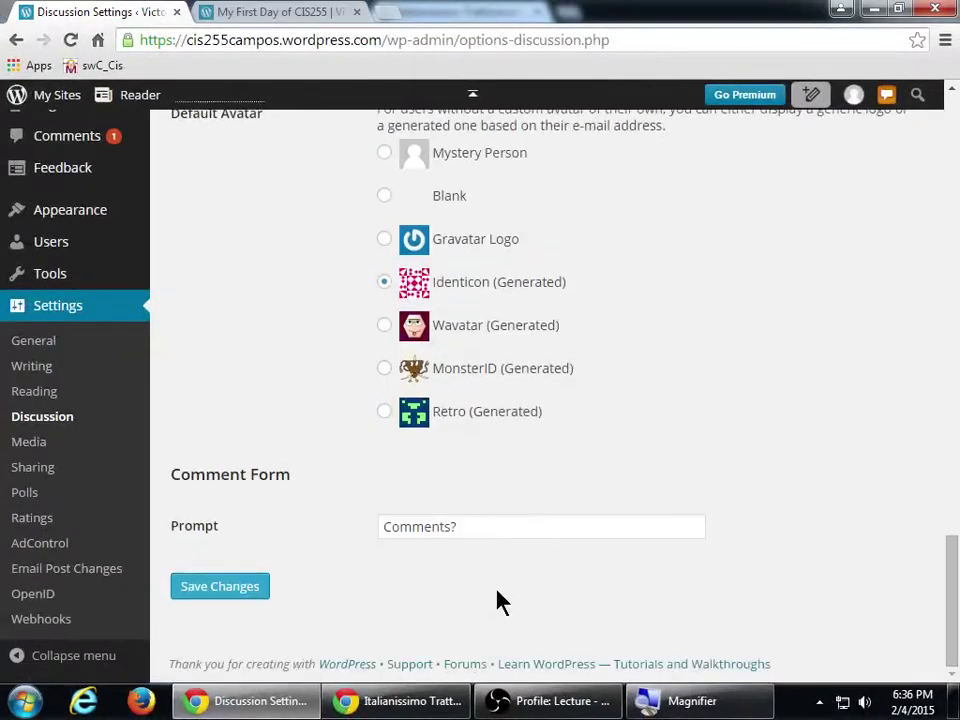
click(220, 587)
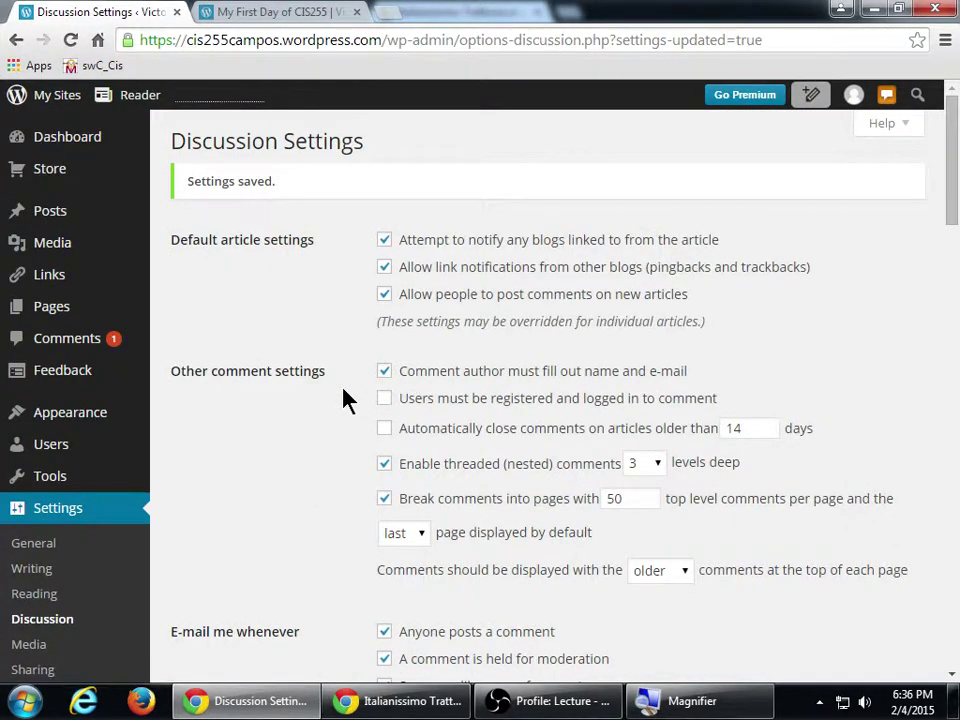
Quick-edit the pending comment on the Contact Me page to read "Great job!", update it, and approve it.
key(super+plus)
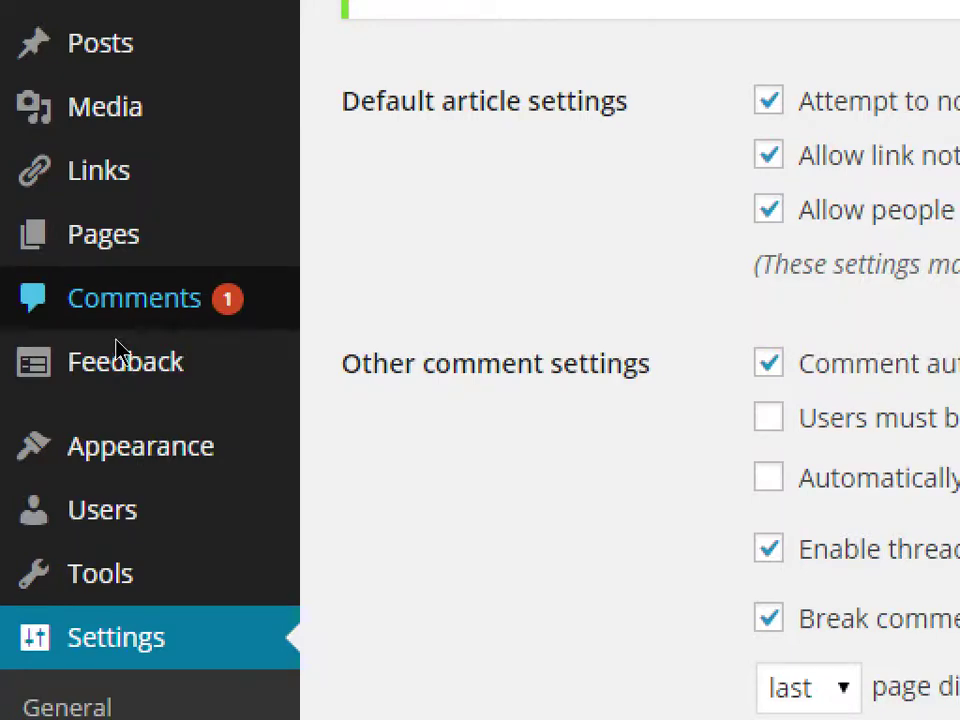
click(114, 338)
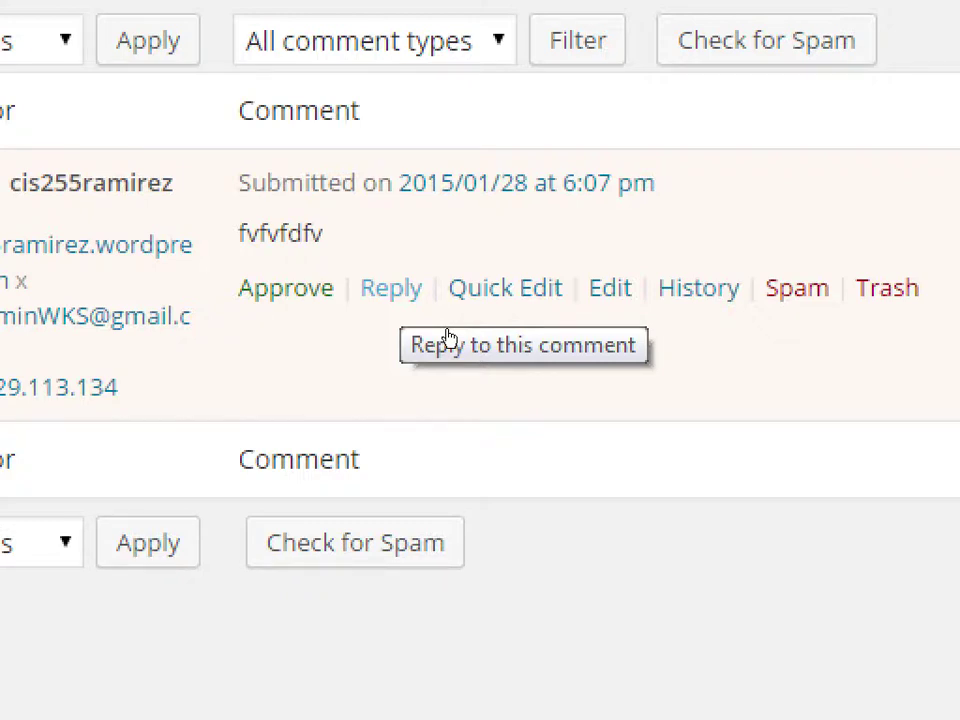
click(484, 345)
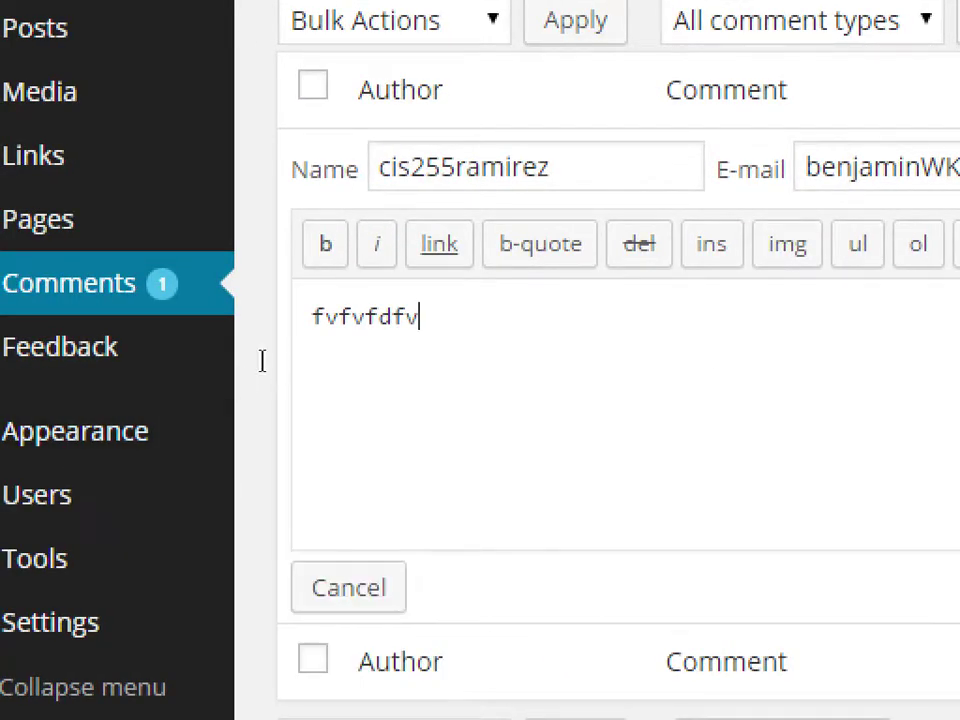
key(ctrl+a)
text(Great job!)
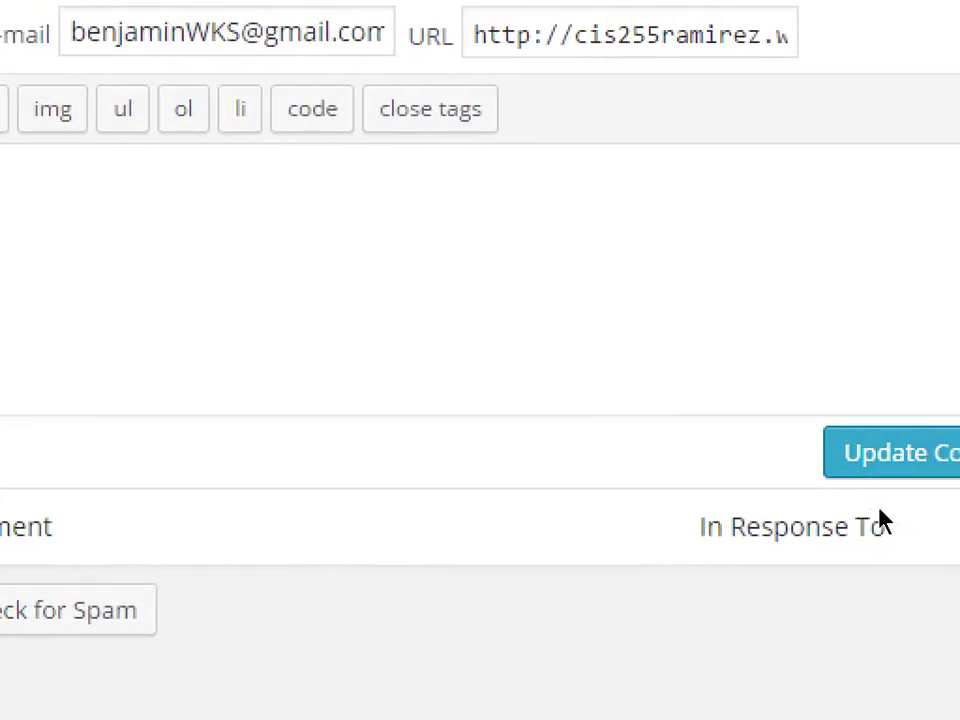
click(894, 485)
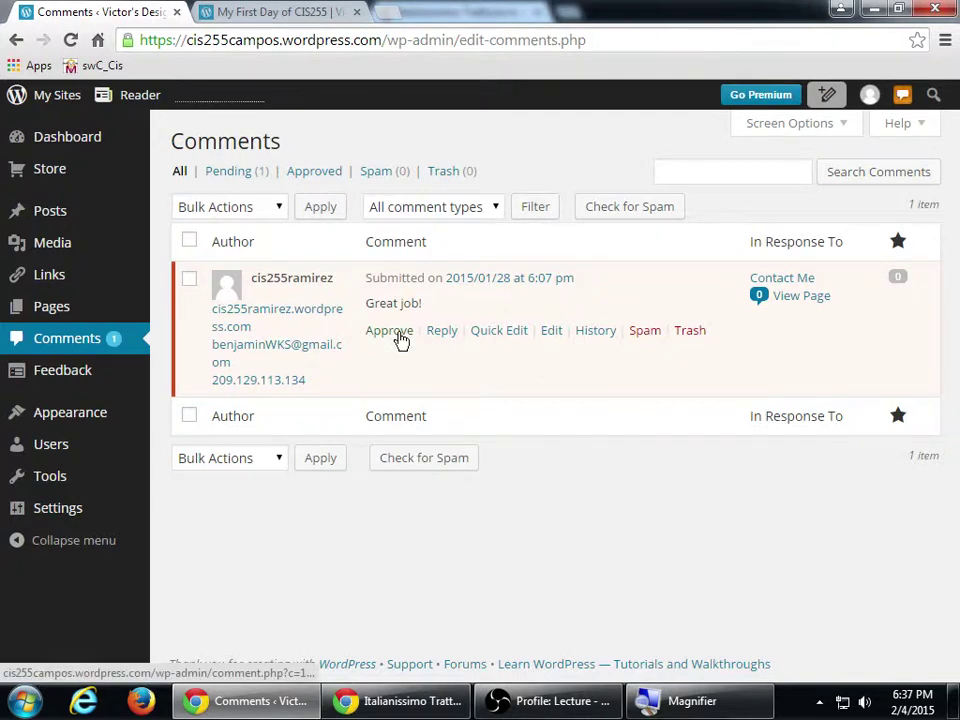
click(400, 334)
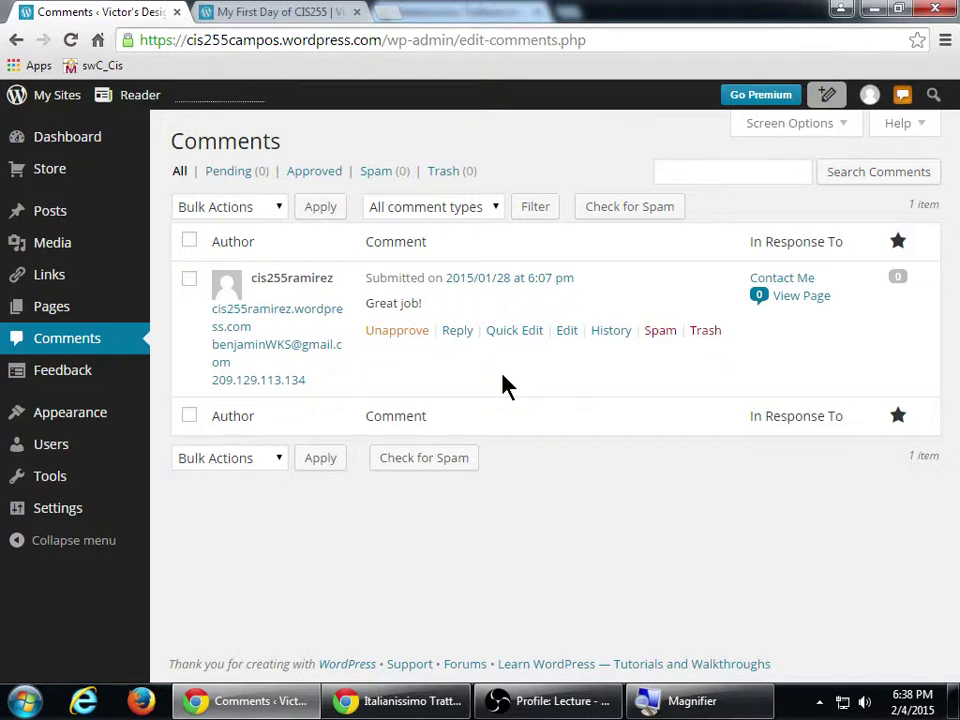
Select the comment to look at the available bulk actions without applying any, and reload the comments list.
click(193, 285)
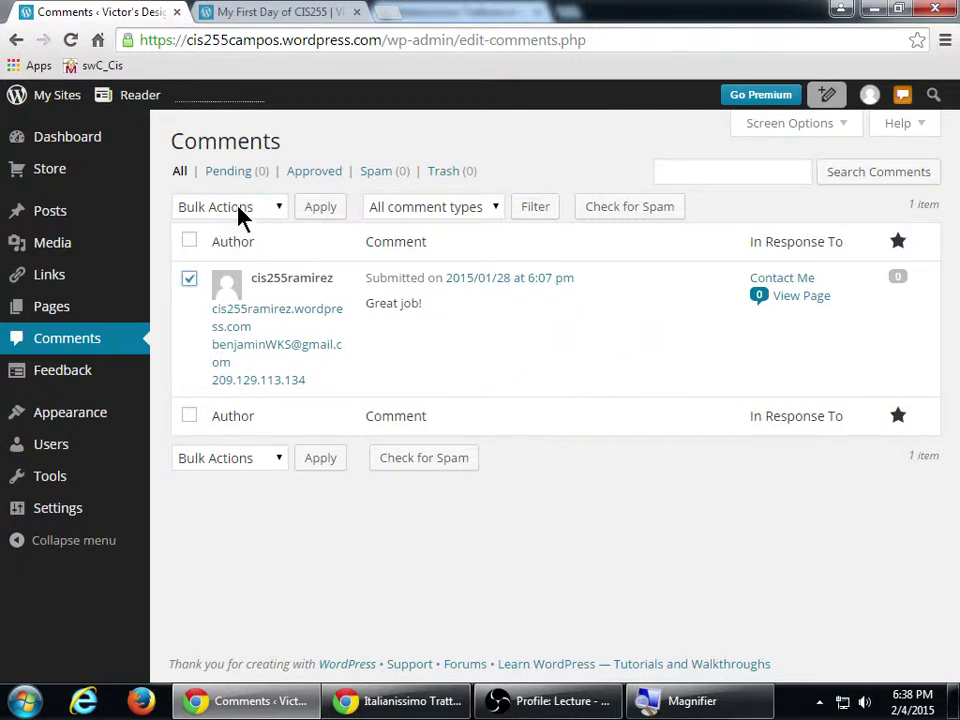
click(240, 214)
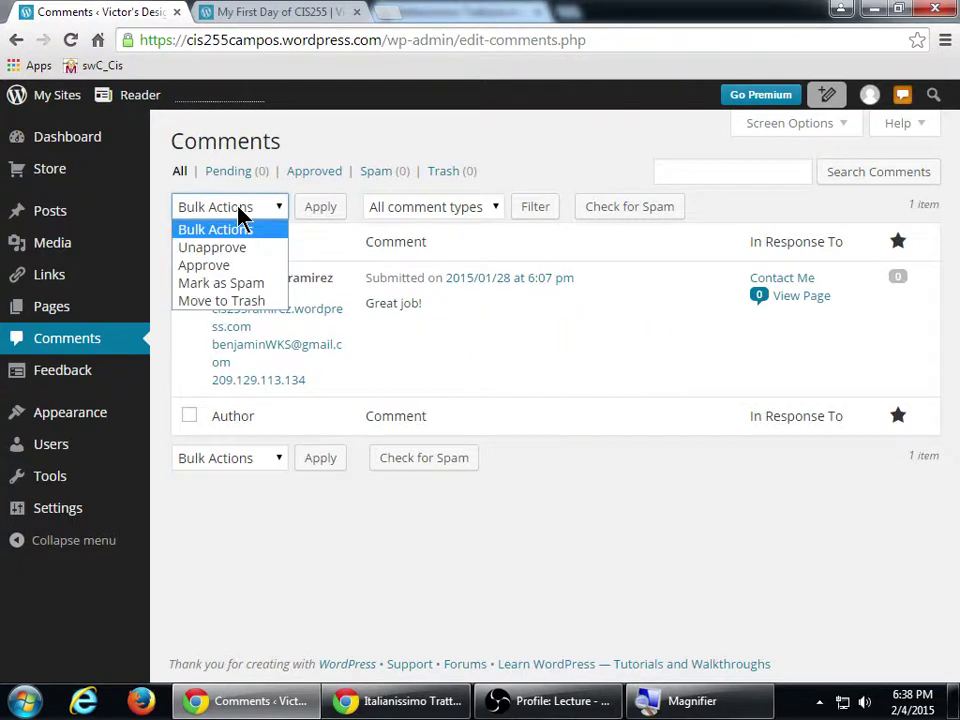
click(655, 569)
key(F5)
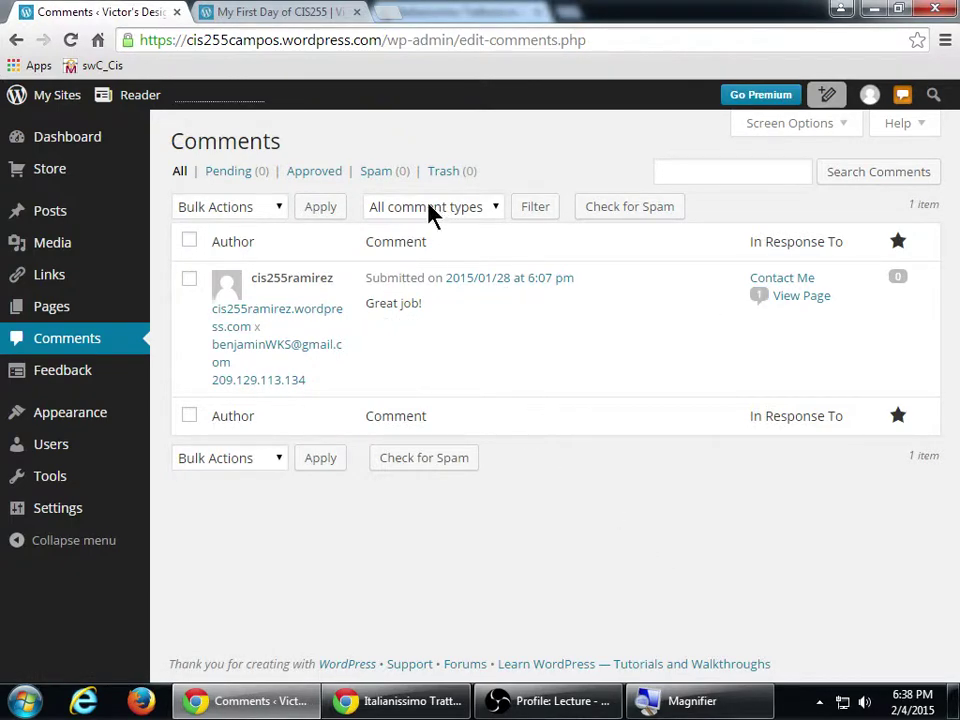
key(F5)
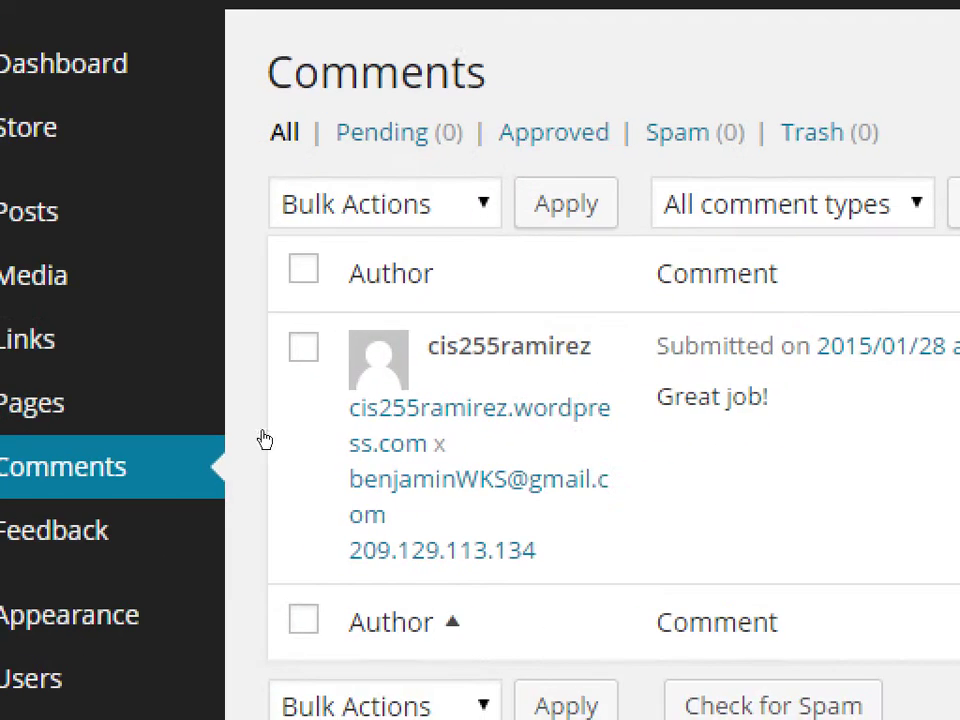
View the public Contact Me page and check the approved comment shown below the contact form.
mouse_move(170, 442)
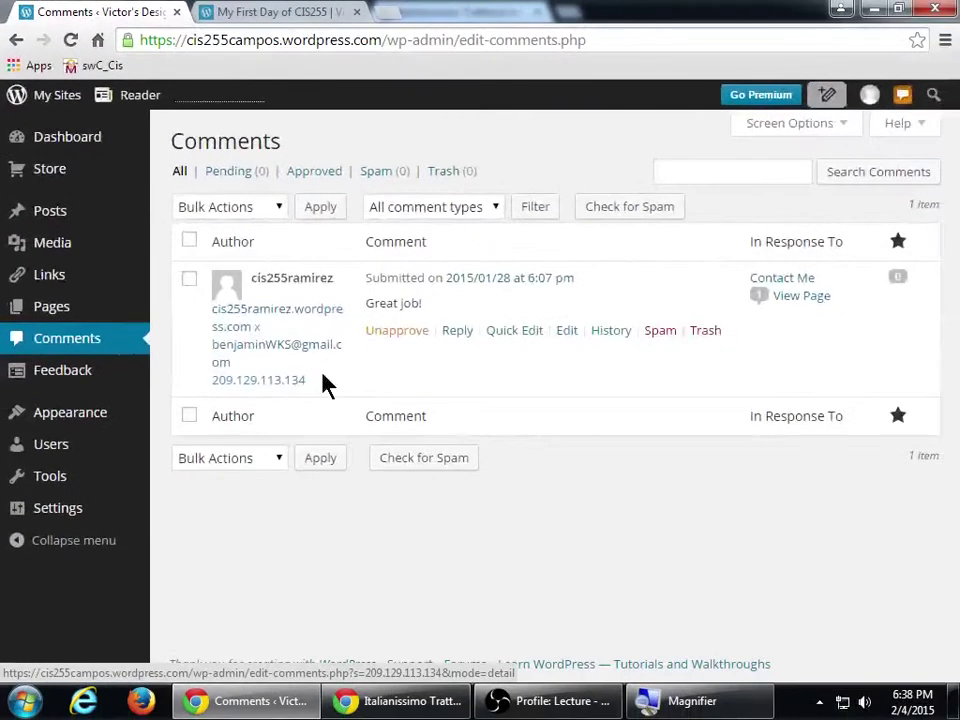
click(813, 298)
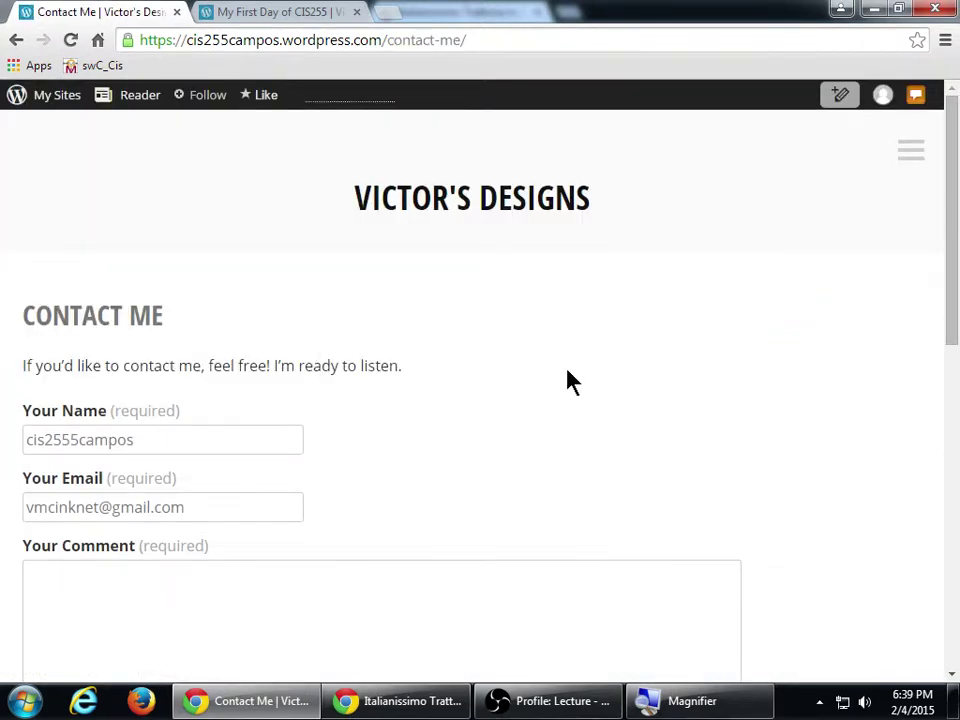
scroll(567, 381, down, 5)
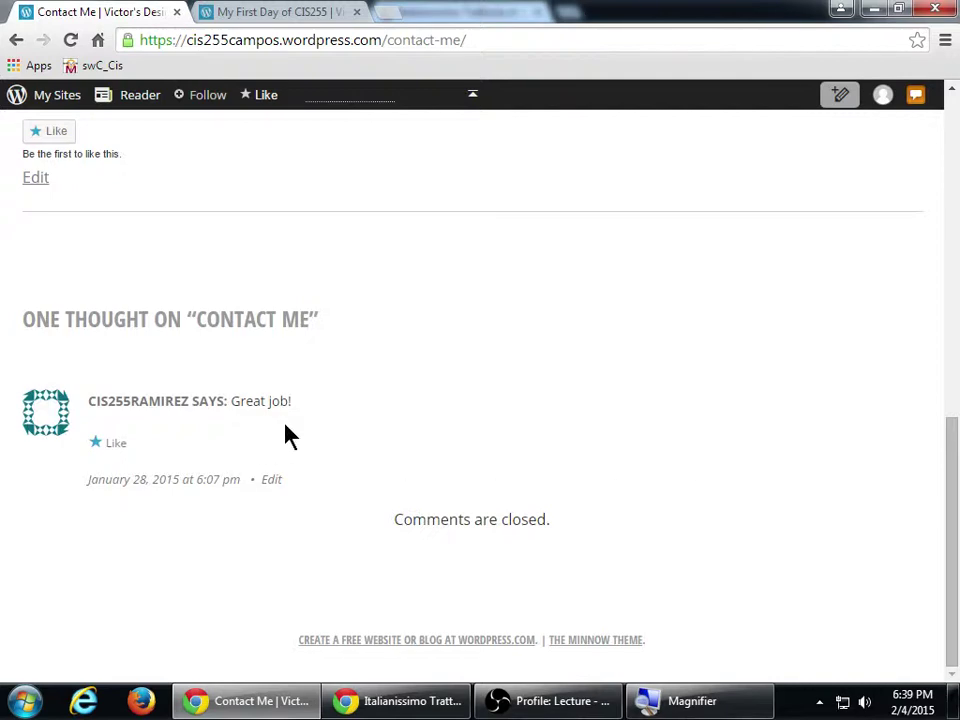
scroll(450, 419, up, 10)
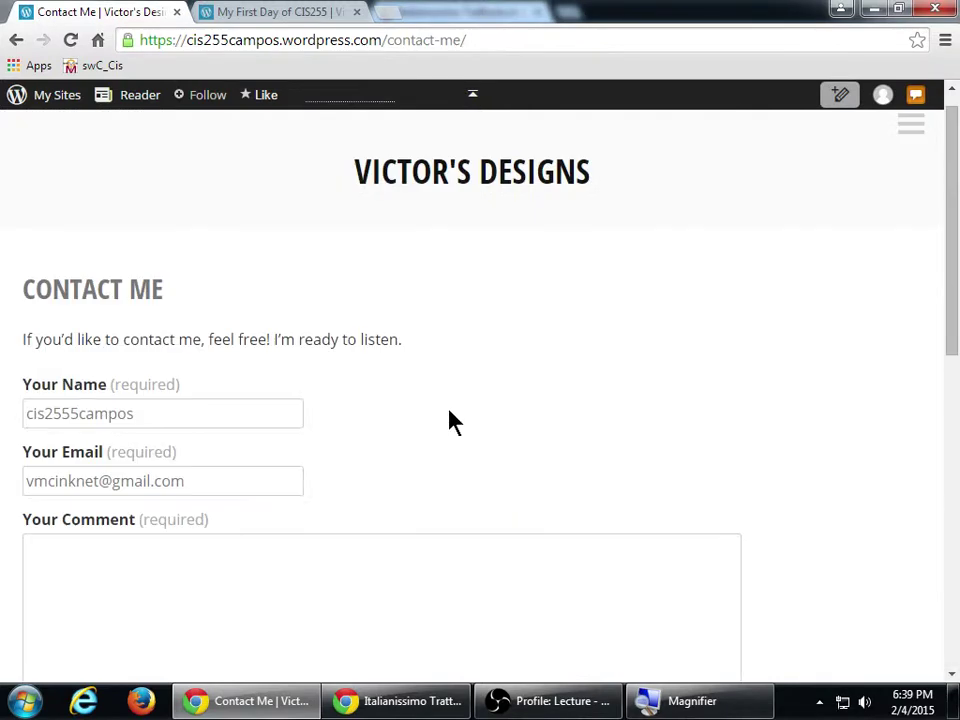
scroll(540, 439, down, 10)
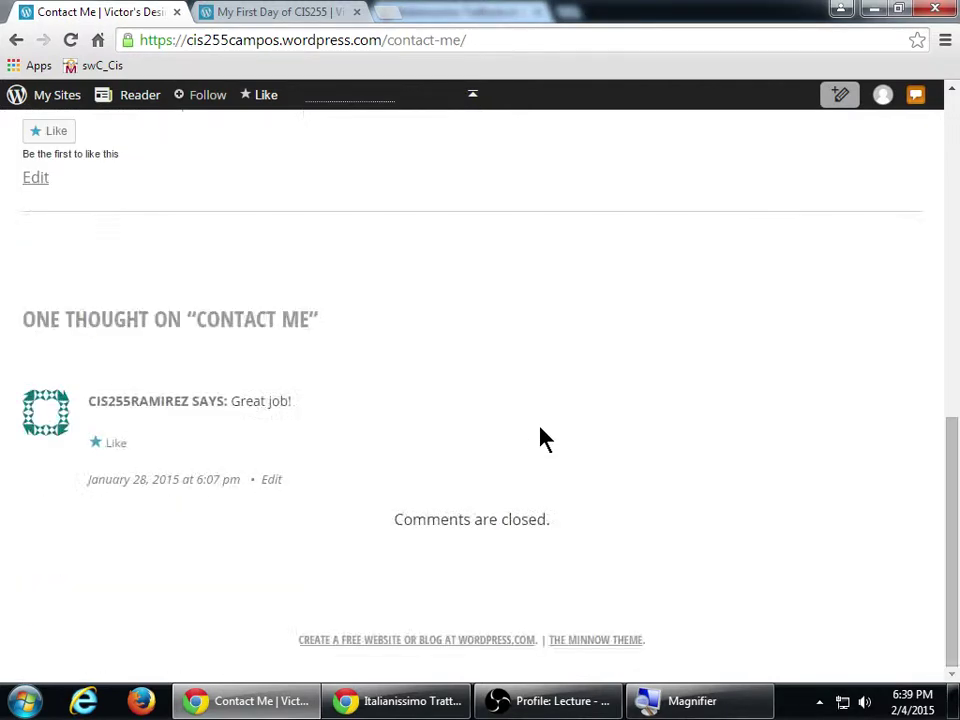
scroll(540, 439, up, 10)
Go back to the comments list and unapprove the "Great job!" comment.
click(16, 40)
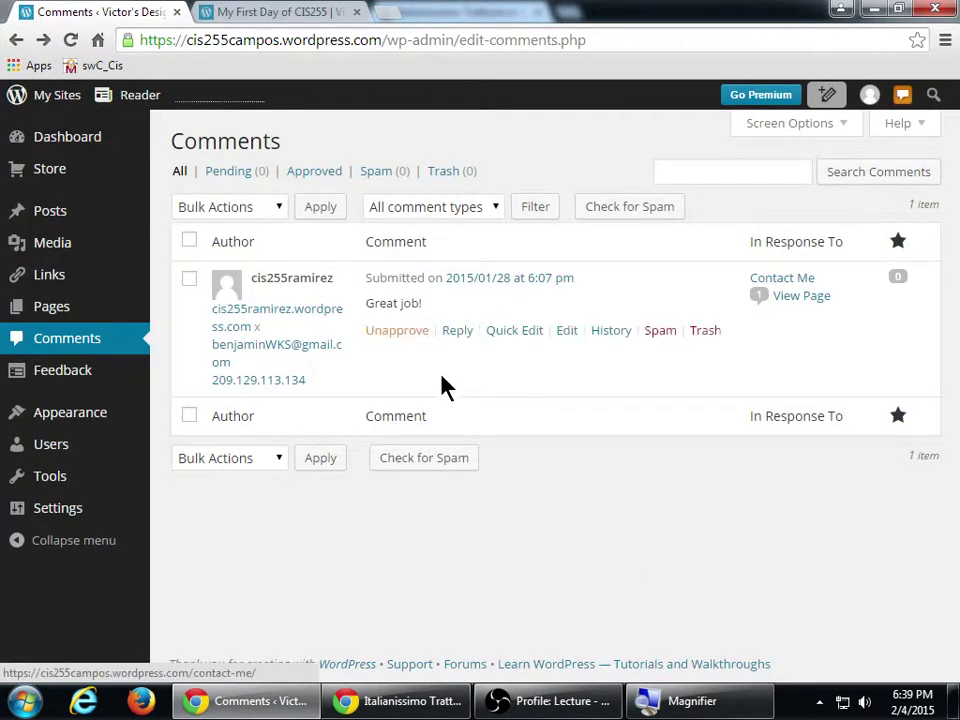
click(399, 333)
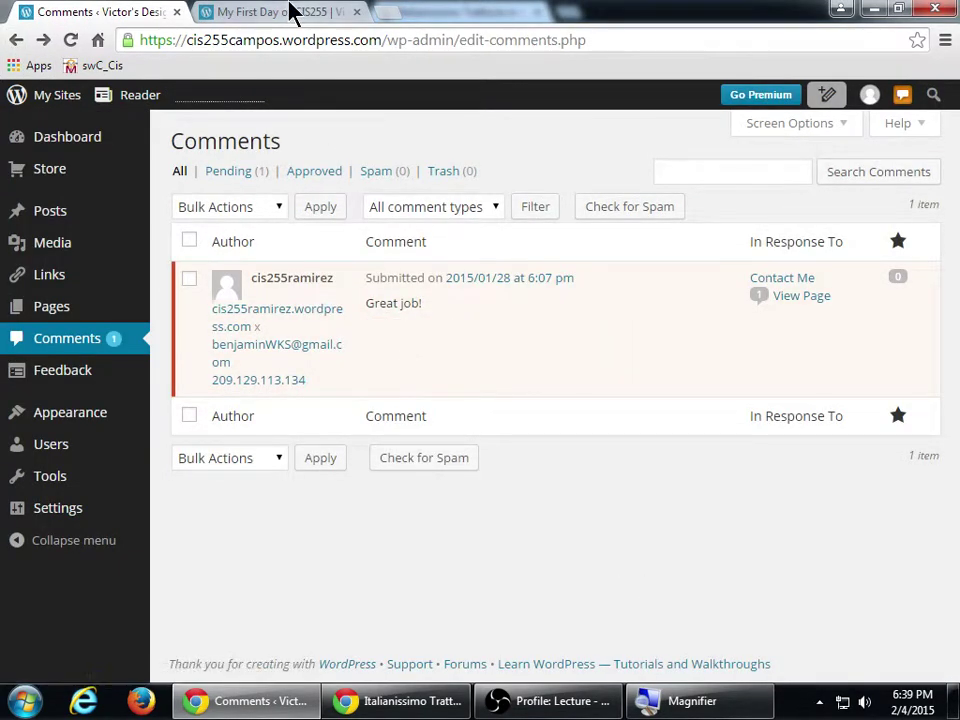
Reload the public "My First Day of CIS255" post, check its comments section, and return to the comments list.
click(290, 12)
click(70, 40)
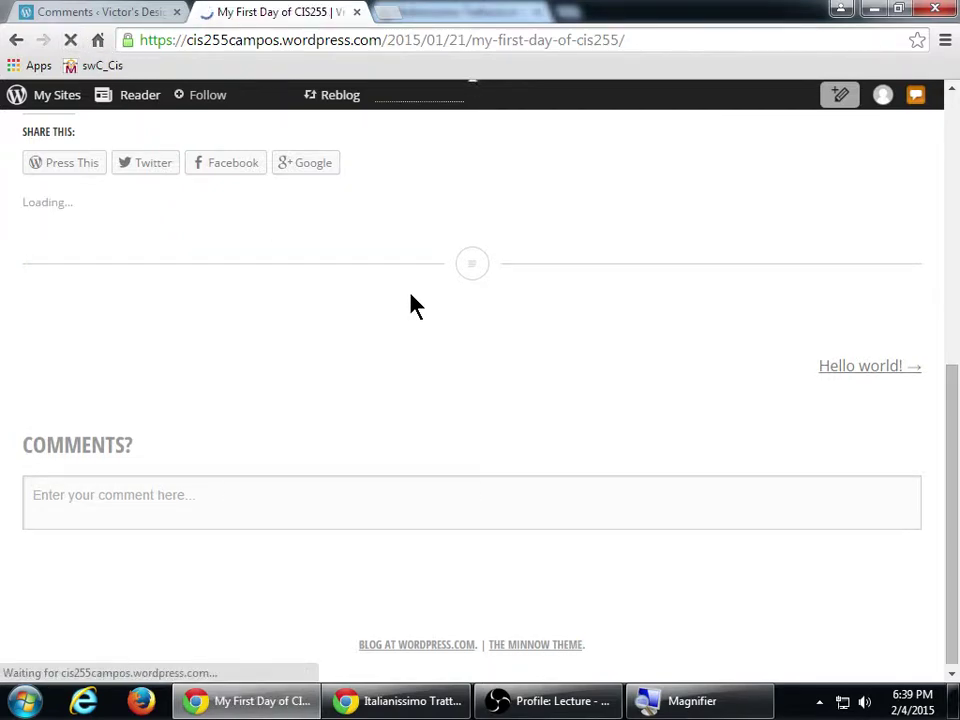
scroll(441, 313, up, 5)
scroll(441, 313, down, 4)
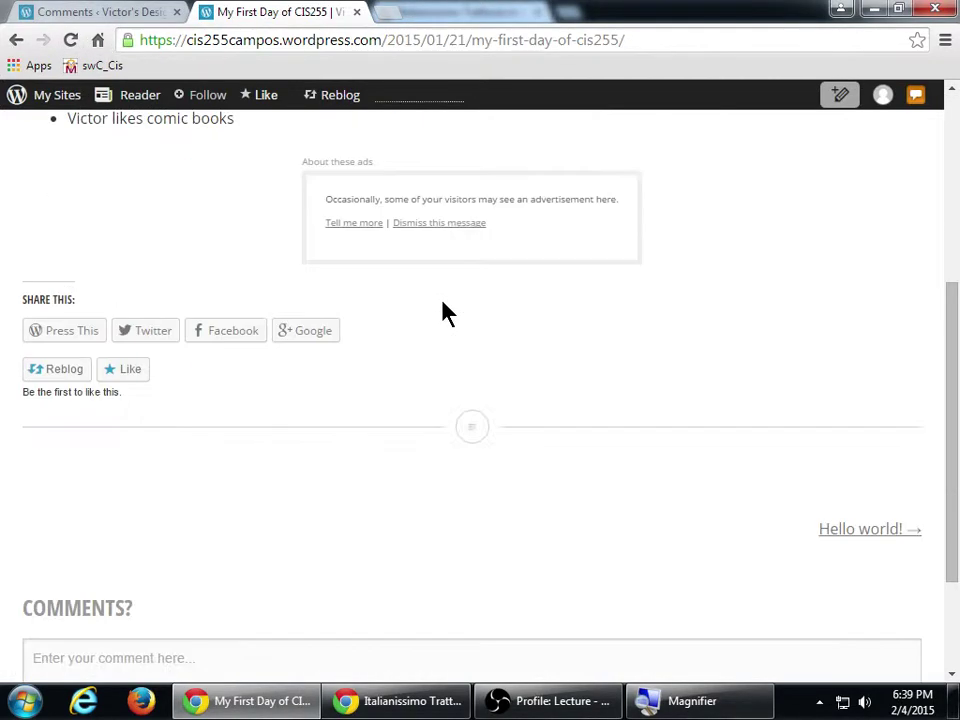
scroll(441, 313, up, 2)
scroll(441, 313, down, 4)
scroll(441, 313, up, 4)
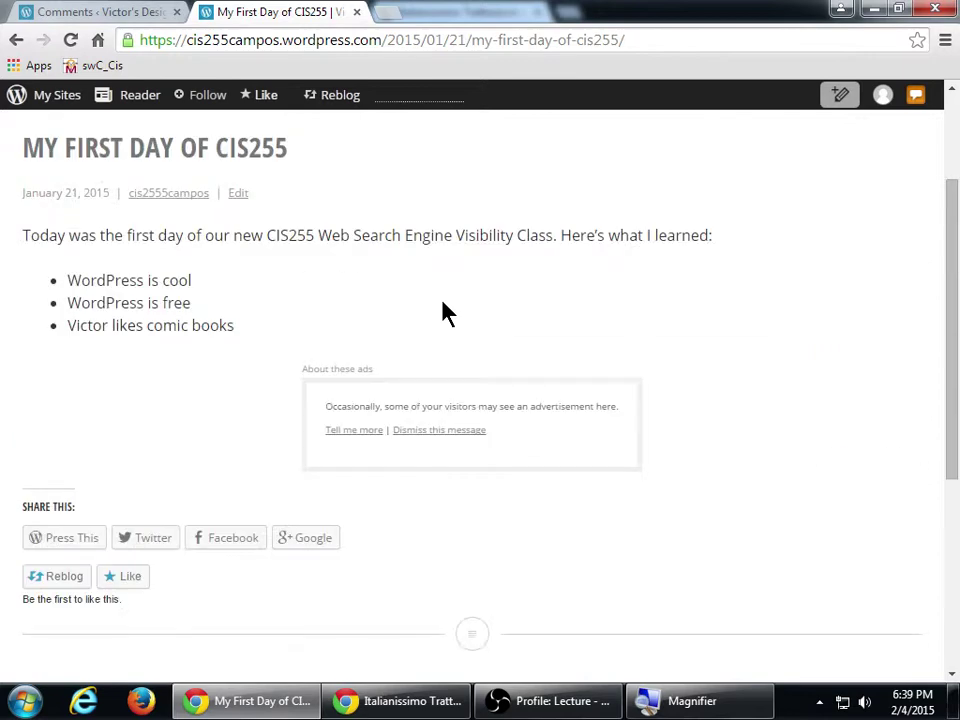
scroll(441, 313, up, 2)
click(129, 11)
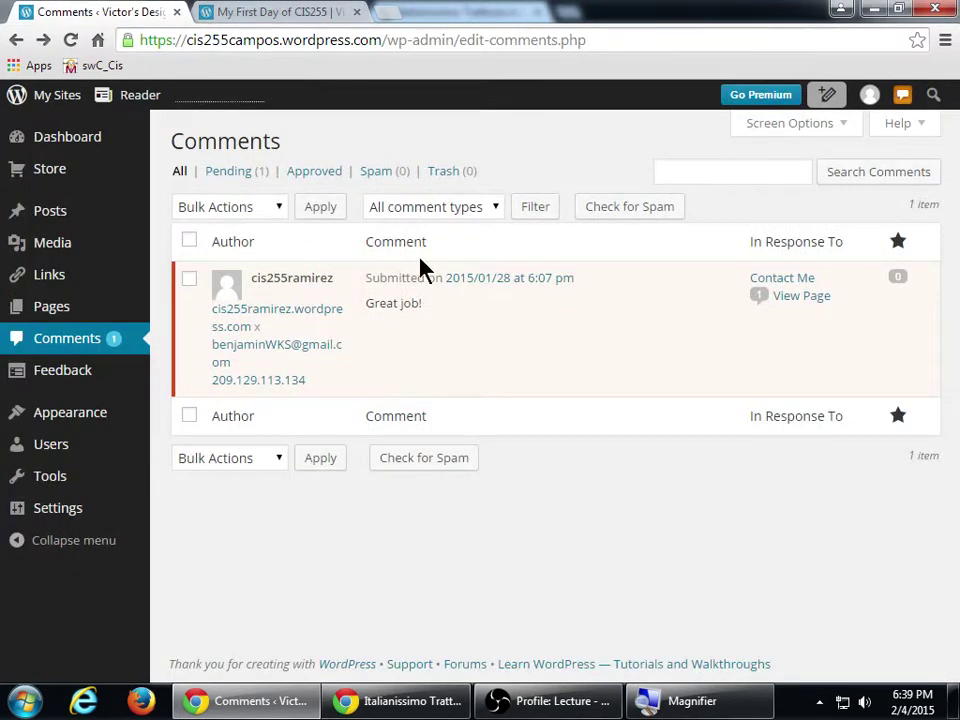
View the public Contact Me page in a separate tab to check for the unapproved comment, and close both public site tabs.
middle_click(800, 297)
click(321, 11)
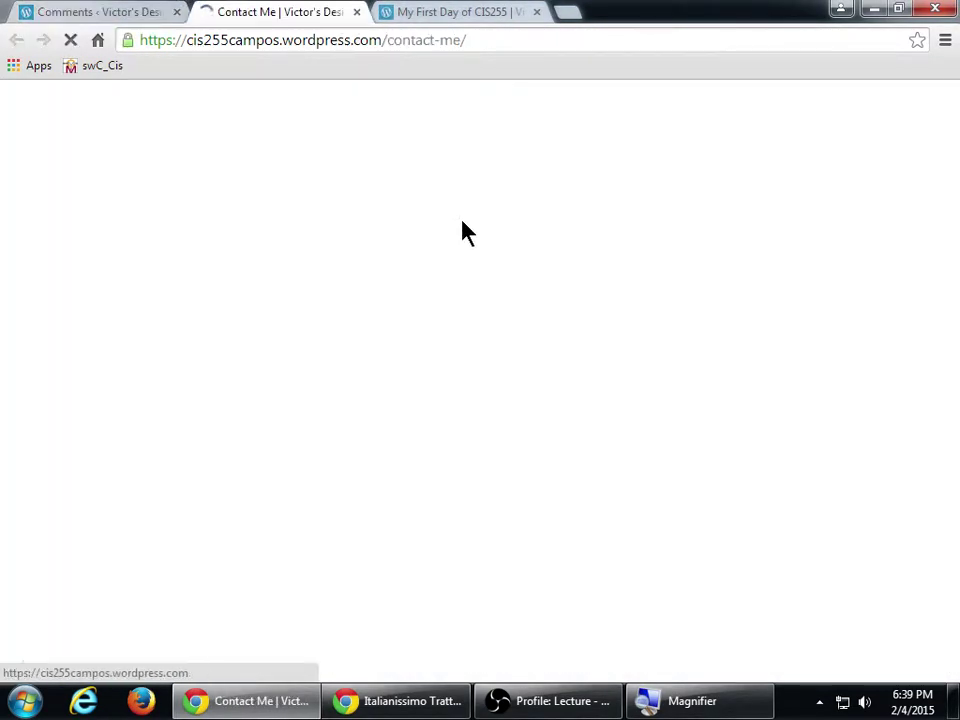
scroll(458, 220, down, 5)
scroll(458, 220, up, 3)
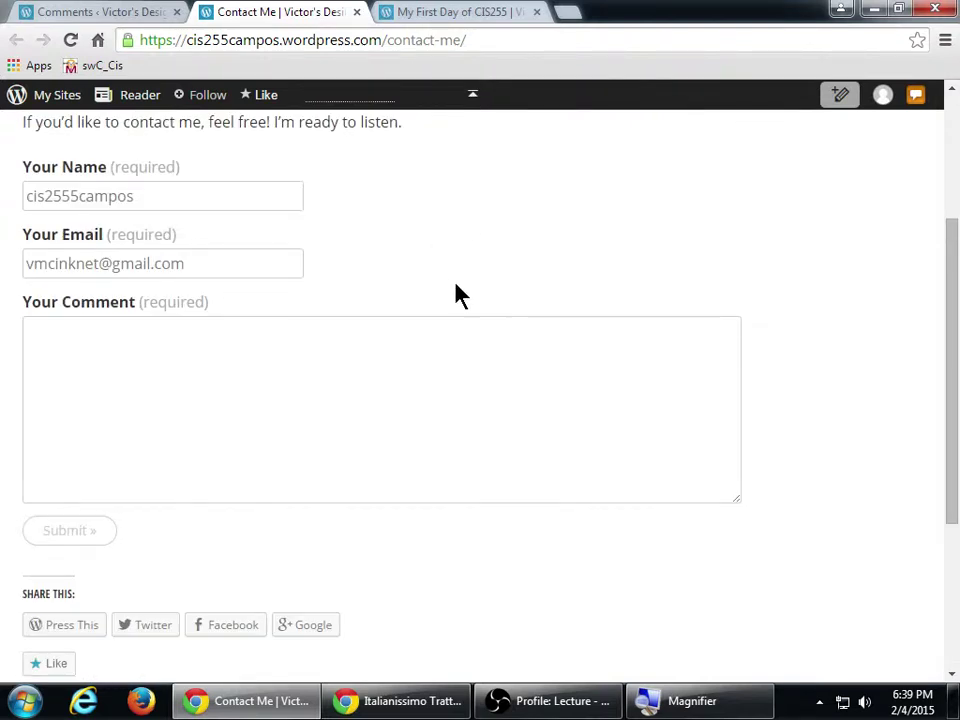
middle_click(474, 18)
middle_click(290, 10)
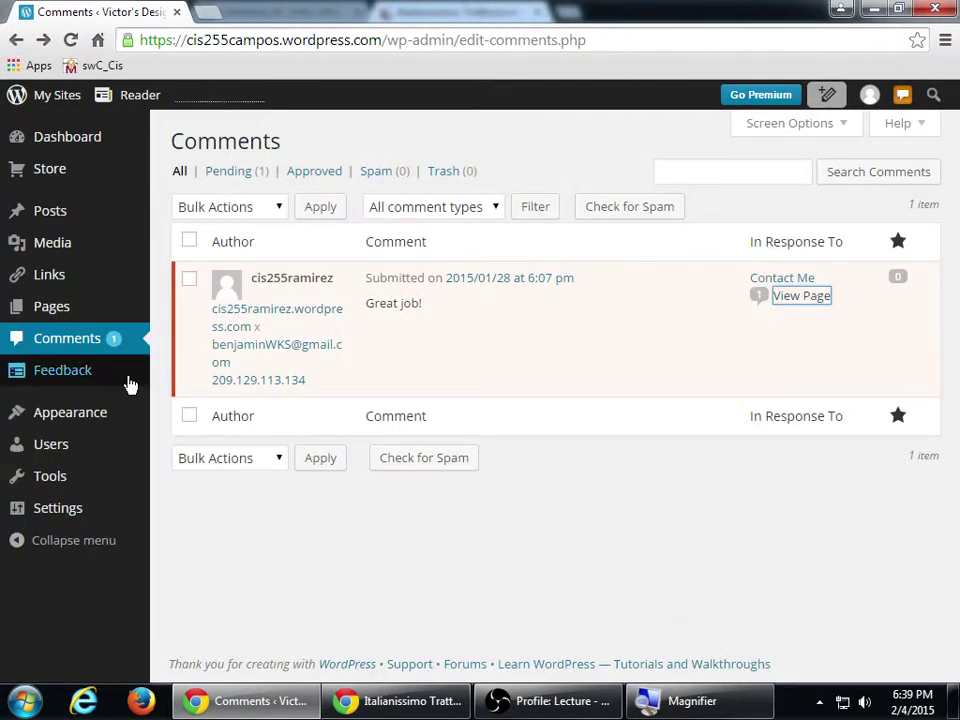
Open the site's Akismet Stats and look over the six-month totals, the At A Glance chart and the monthly history.
mouse_move(77, 137)
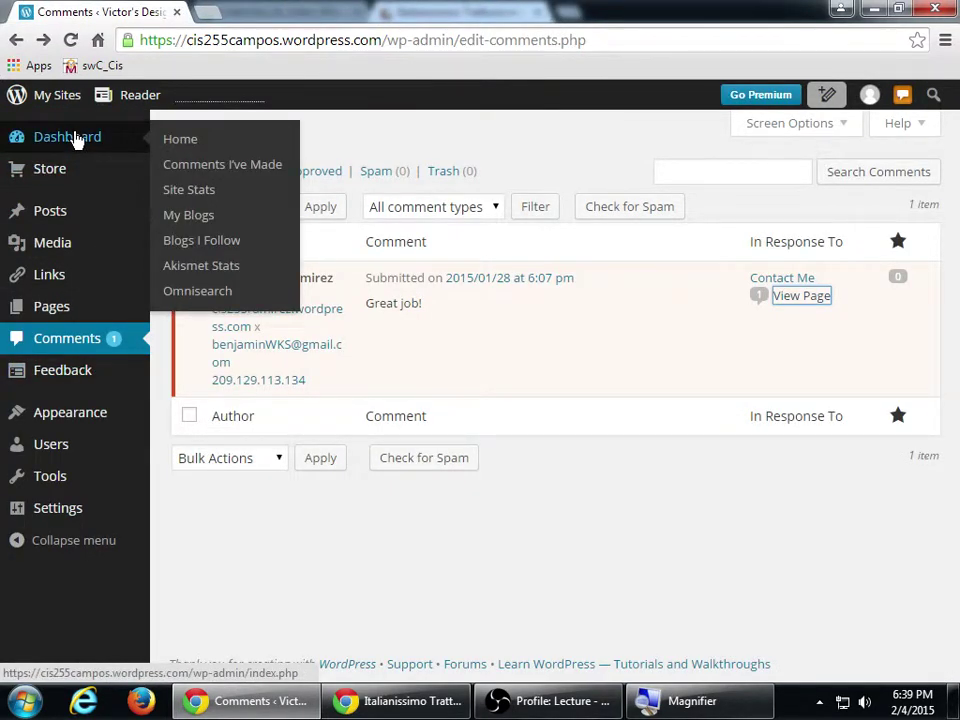
click(122, 343)
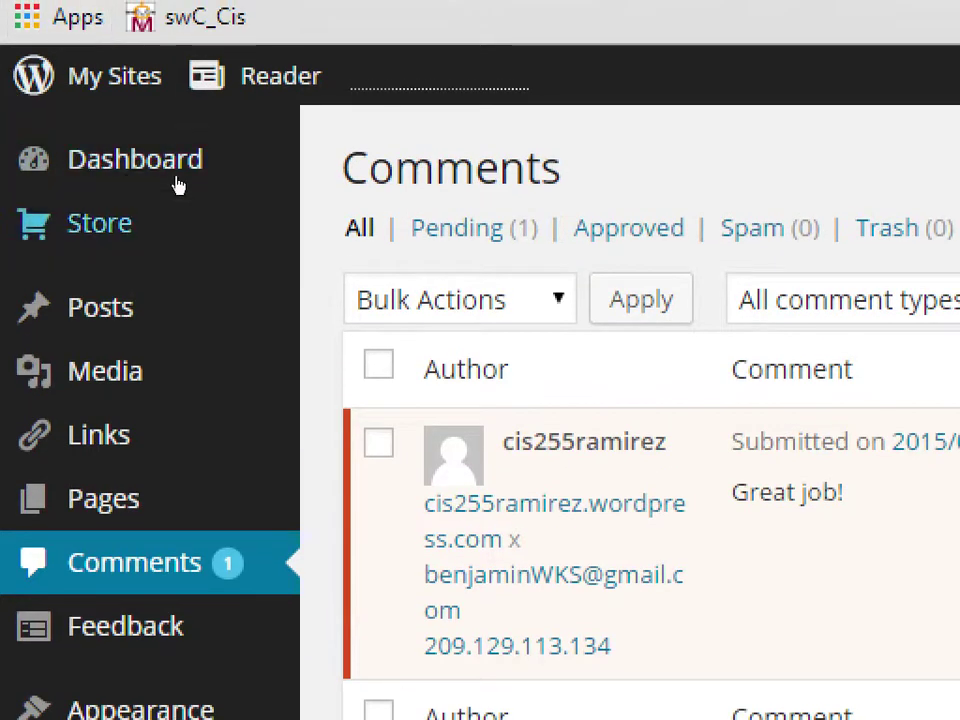
mouse_move(64, 137)
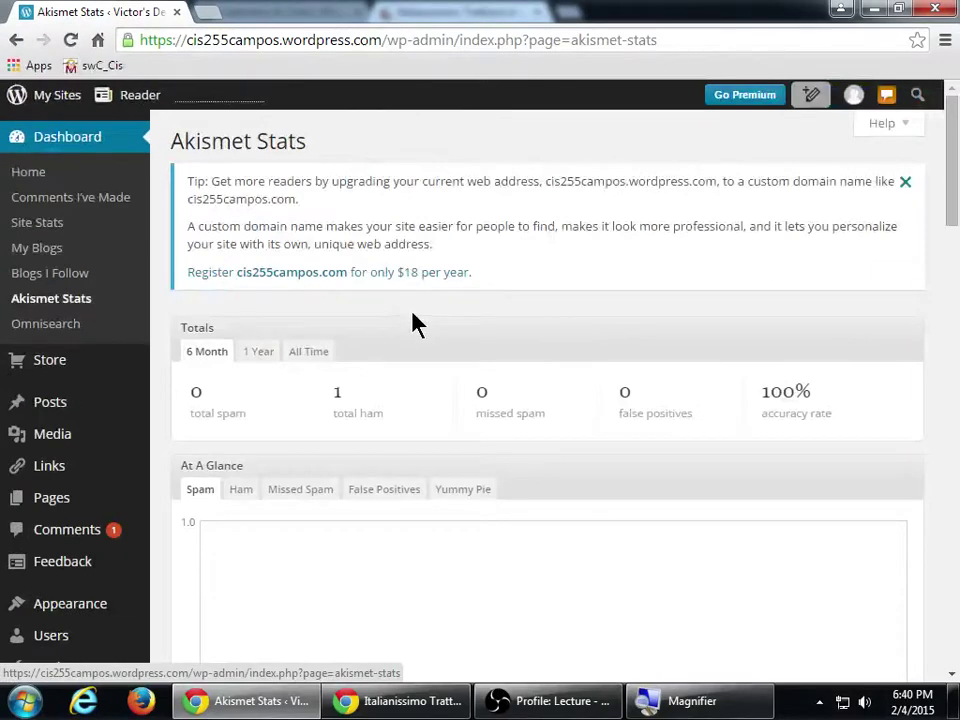
scroll(820, 537, down, 3)
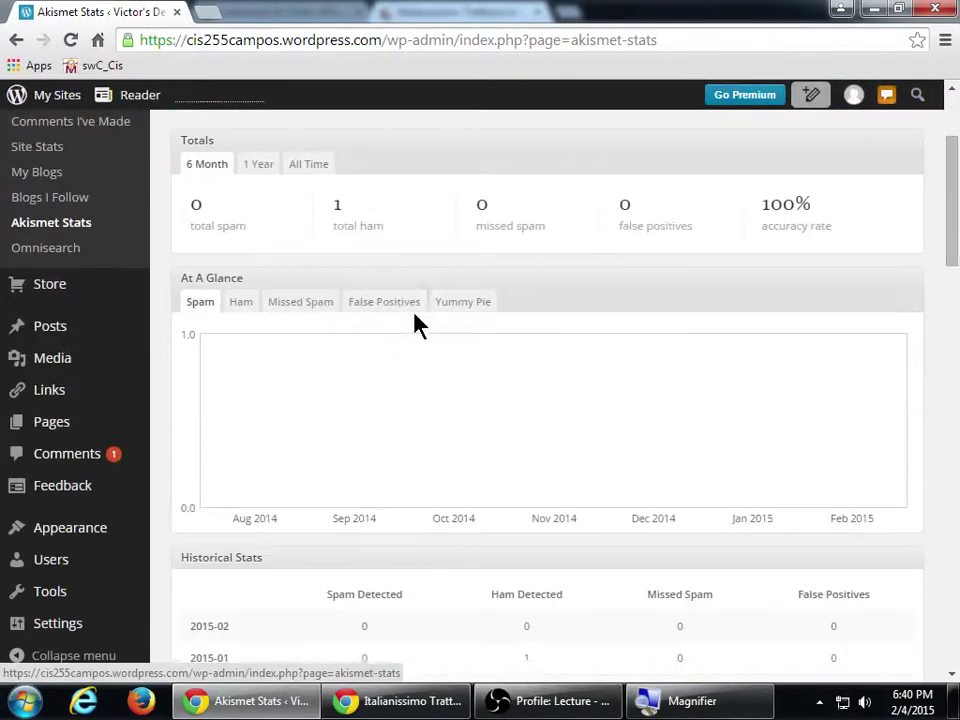
scroll(418, 325, up, 2)
scroll(366, 322, down, 6)
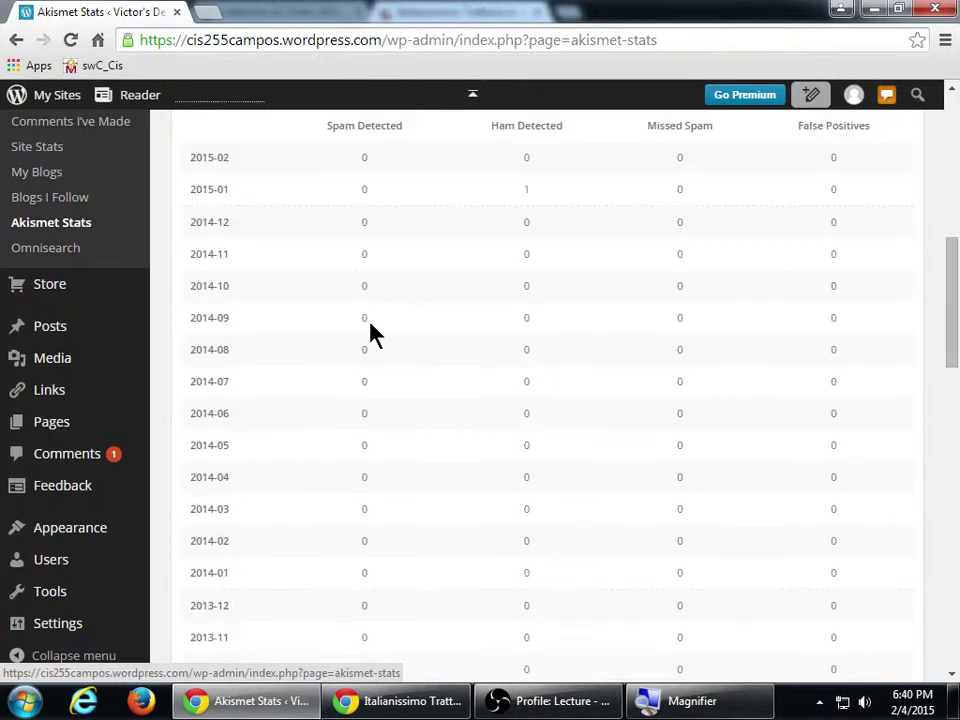
scroll(372, 332, up, 3)
scroll(410, 394, up, 3)
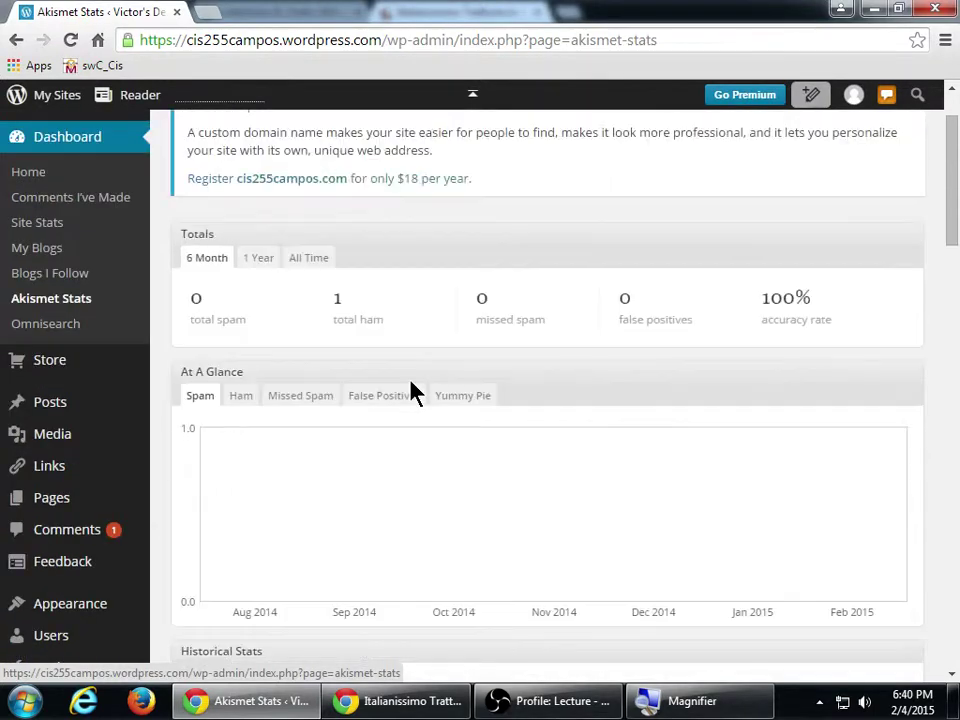
scroll(413, 393, up, 1)
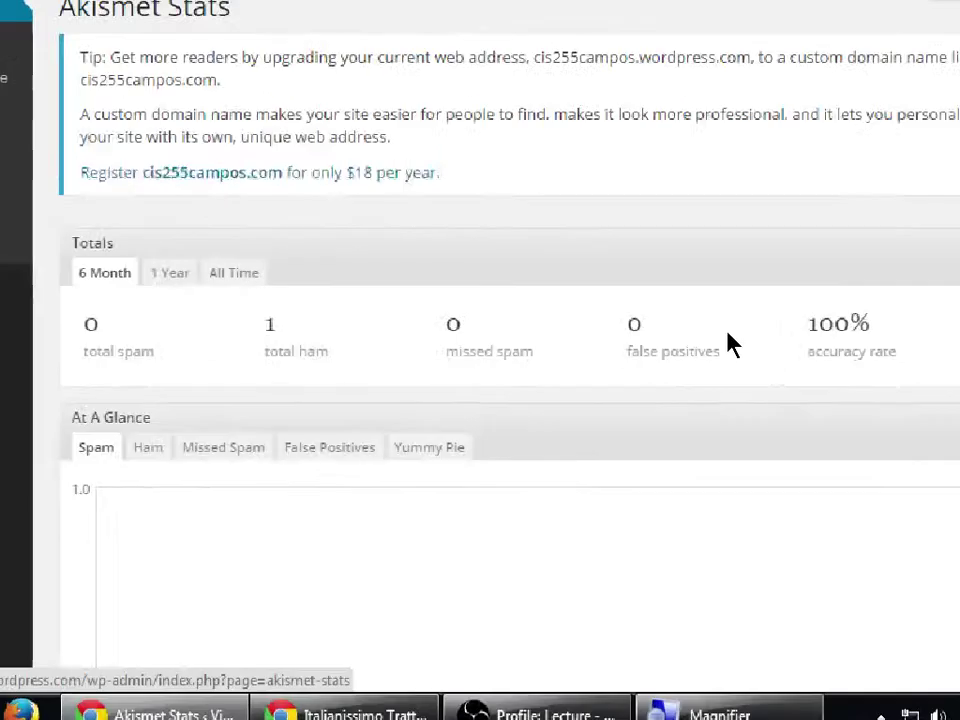
Read the explanation of spam, ham, missed spam and false positives below the Akismet history, and compare it with the statistics.
scroll(697, 362, down, 5)
scroll(697, 362, down, 15)
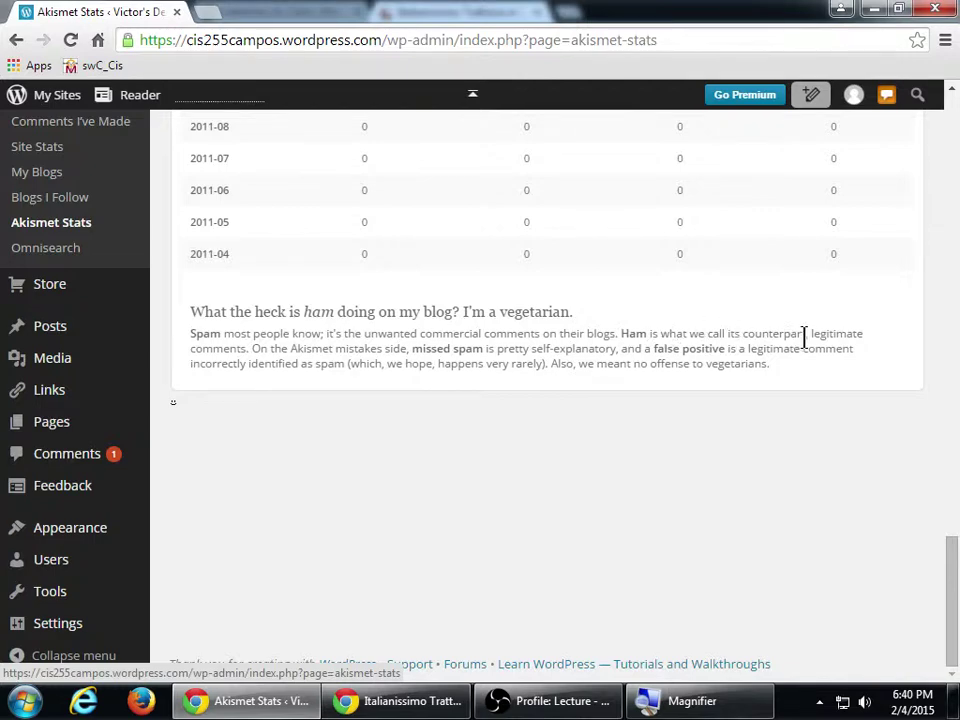
scroll(333, 390, up, 20)
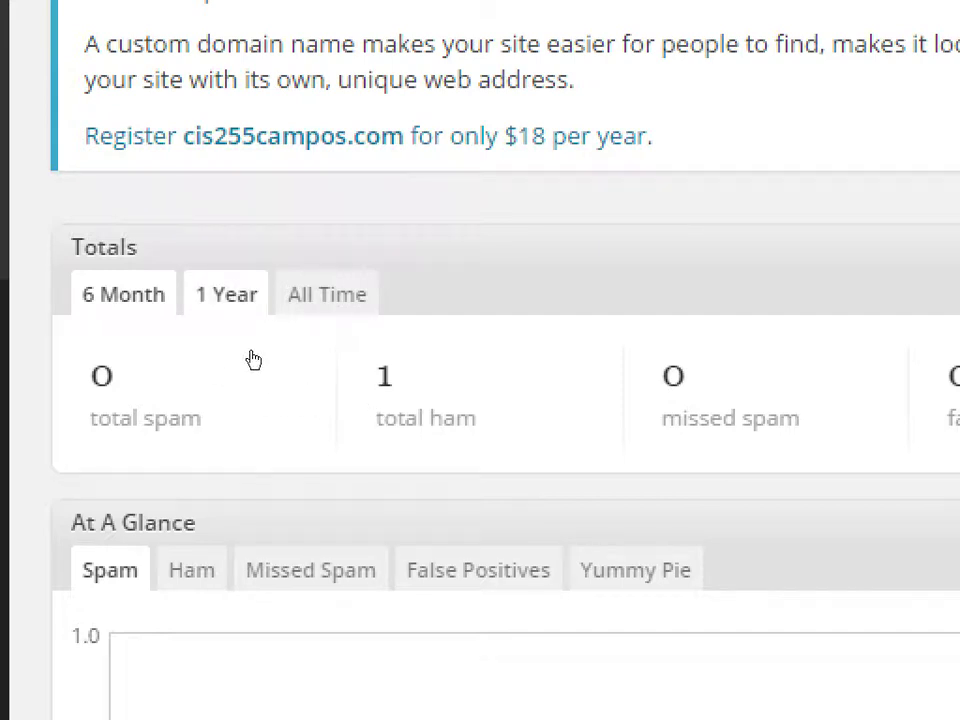
scroll(388, 358, down, 8)
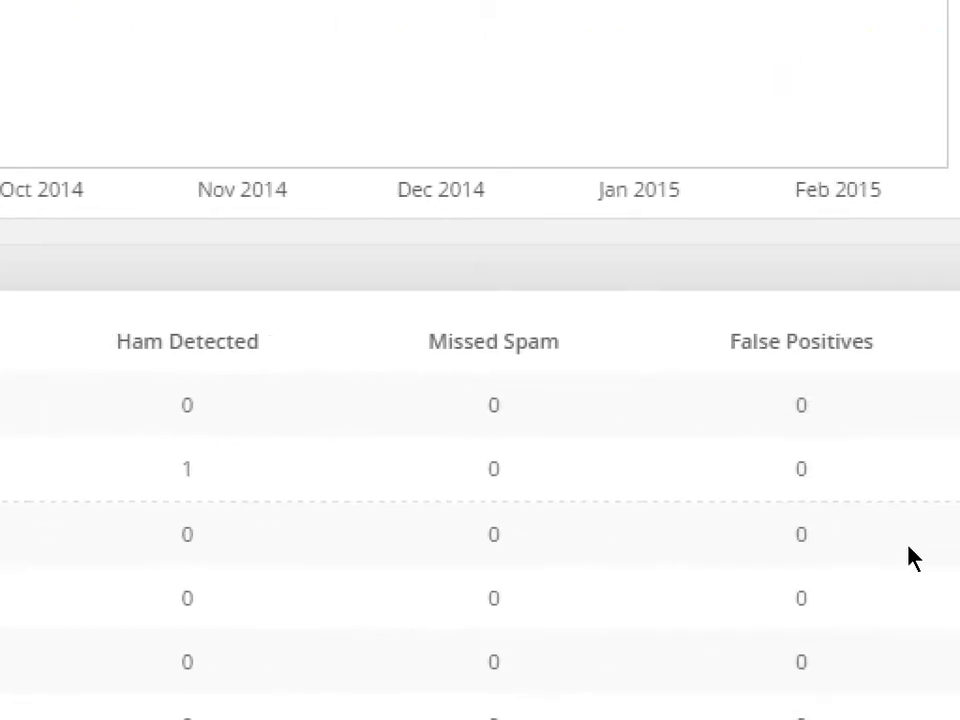
scroll(287, 255, up, 4)
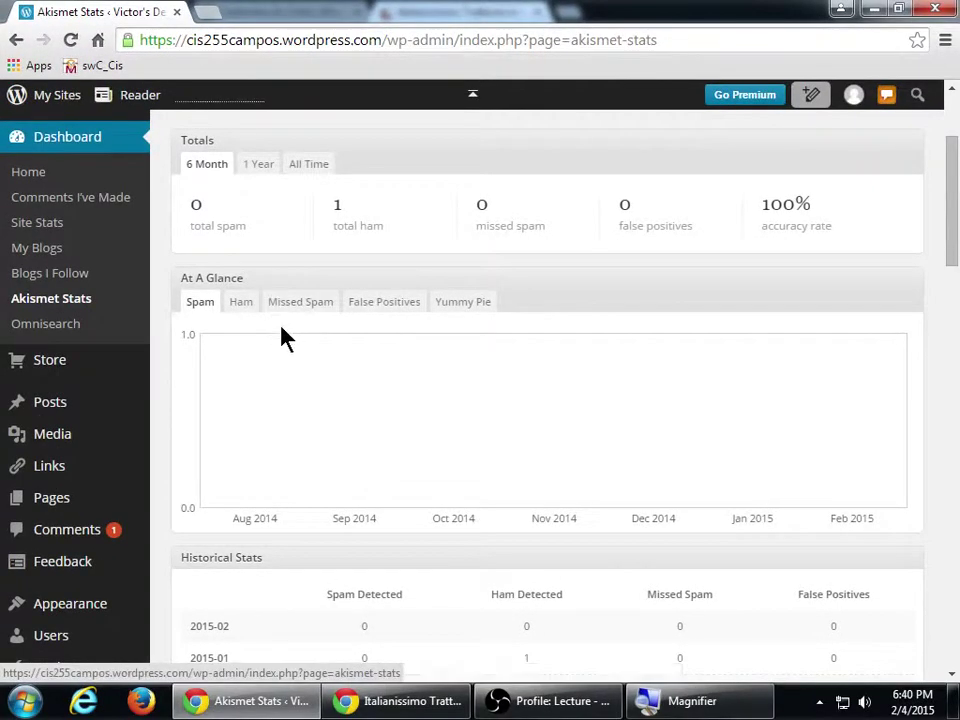
View the Ham, Yummy Pie and Spam charts under At A Glance, and skim the Historical Stats table.
click(235, 306)
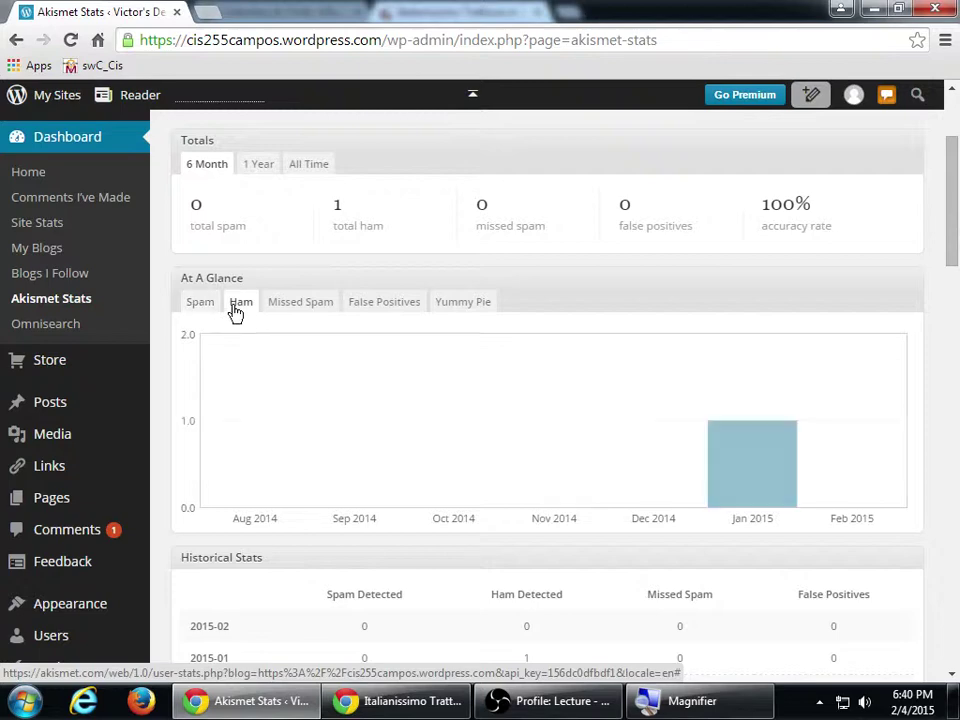
click(478, 313)
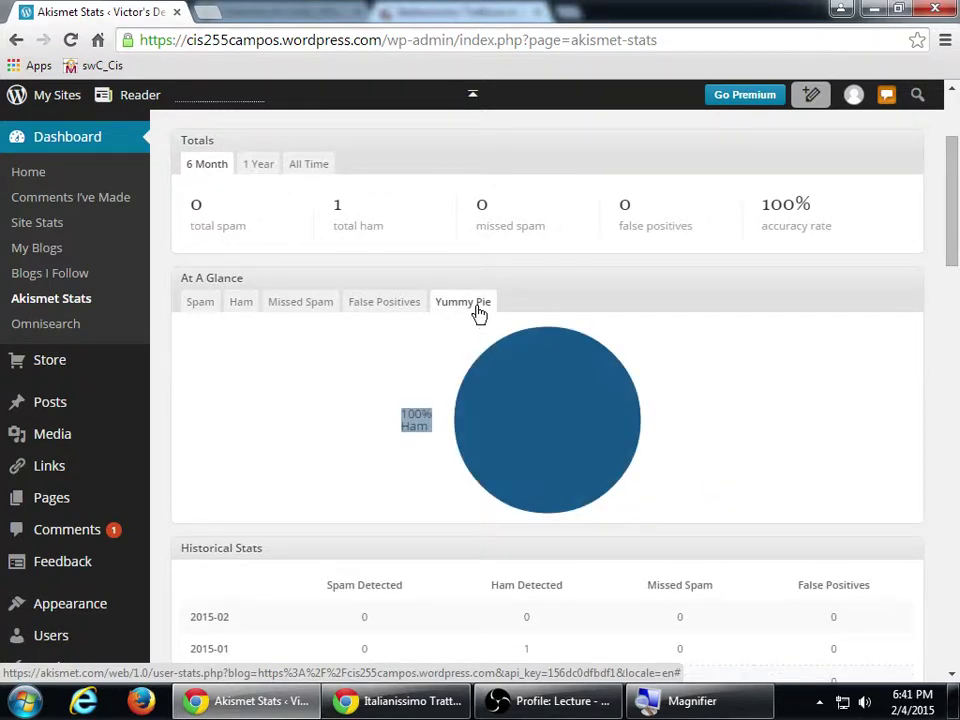
scroll(320, 433, down, 5)
scroll(320, 433, down, 10)
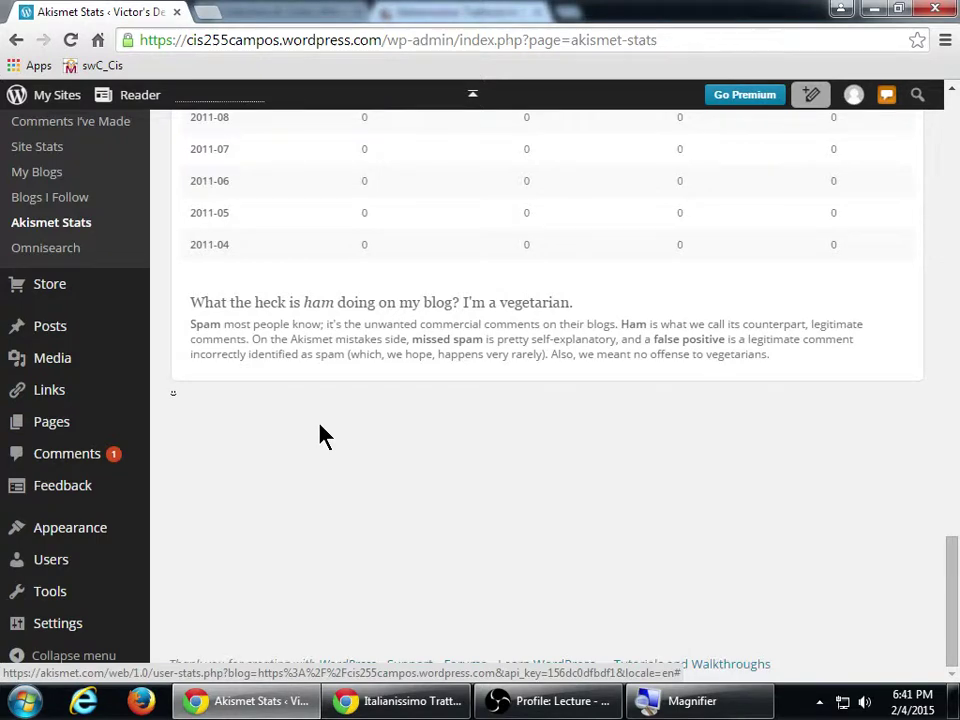
scroll(322, 433, up, 15)
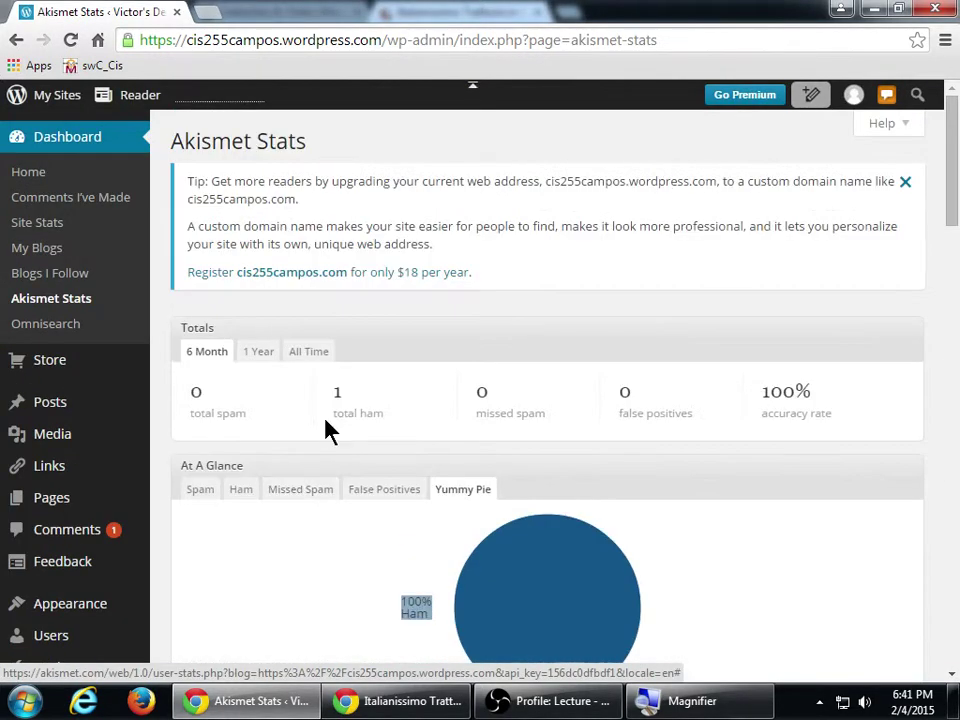
scroll(330, 430, down, 3)
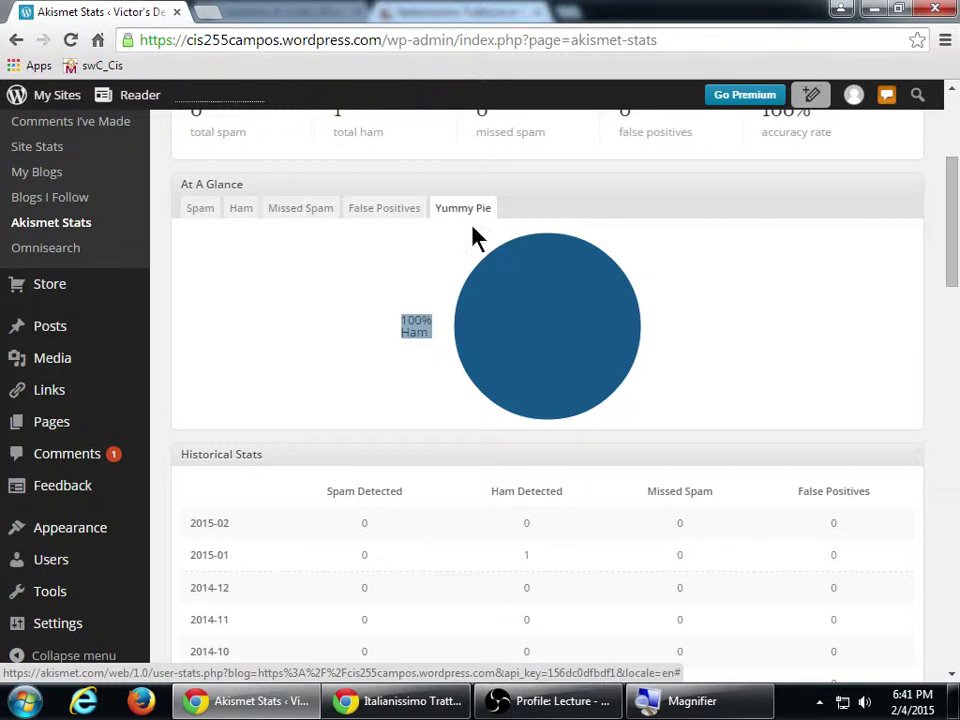
click(205, 213)
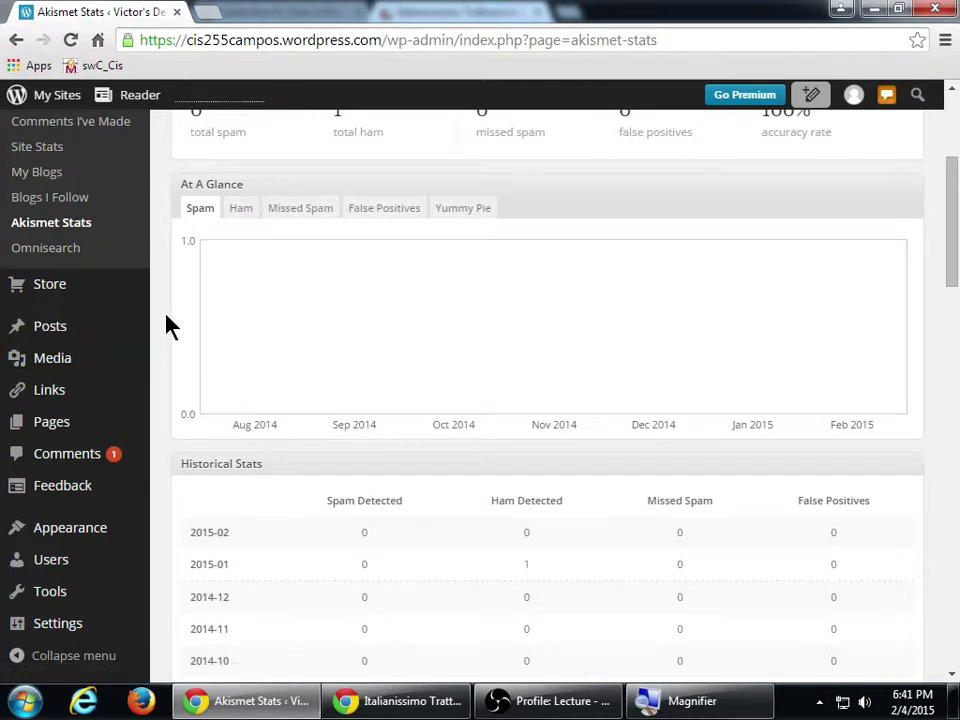
scroll(170, 326, down, 2)
scroll(170, 326, down, 5)
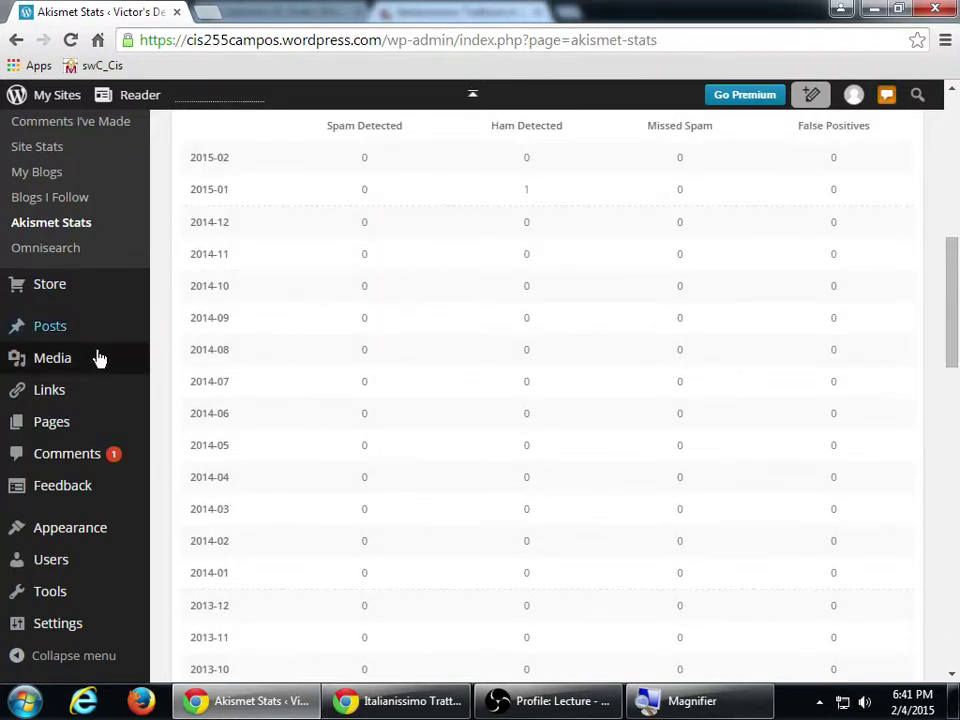
Open the General Settings and review the site title, tagline, timezone, date and time formats, week start and language.
mouse_move(52, 627)
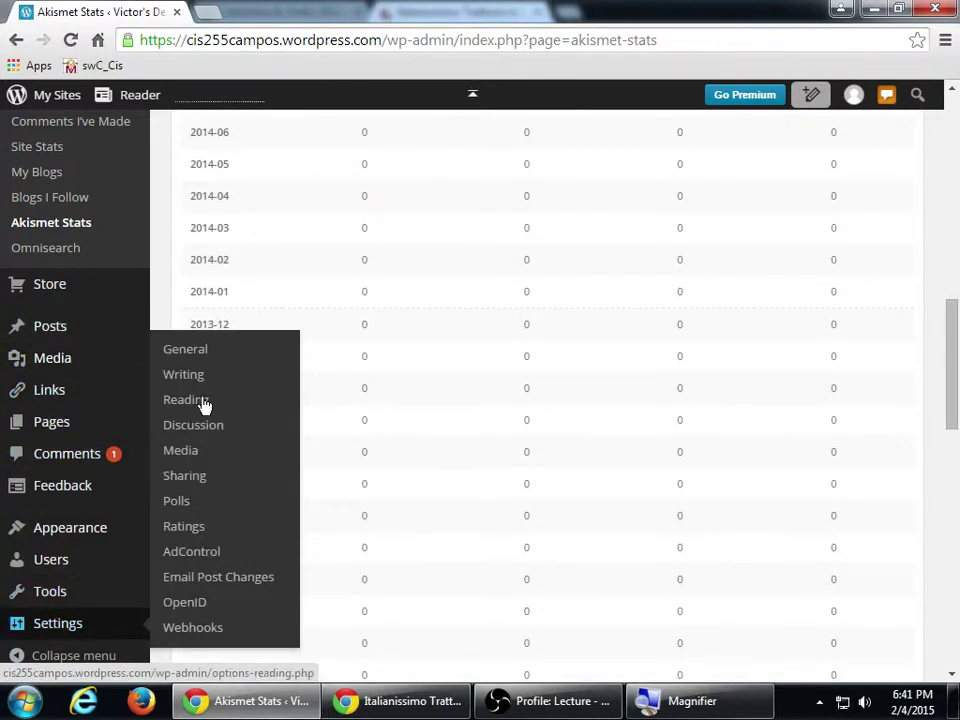
click(182, 352)
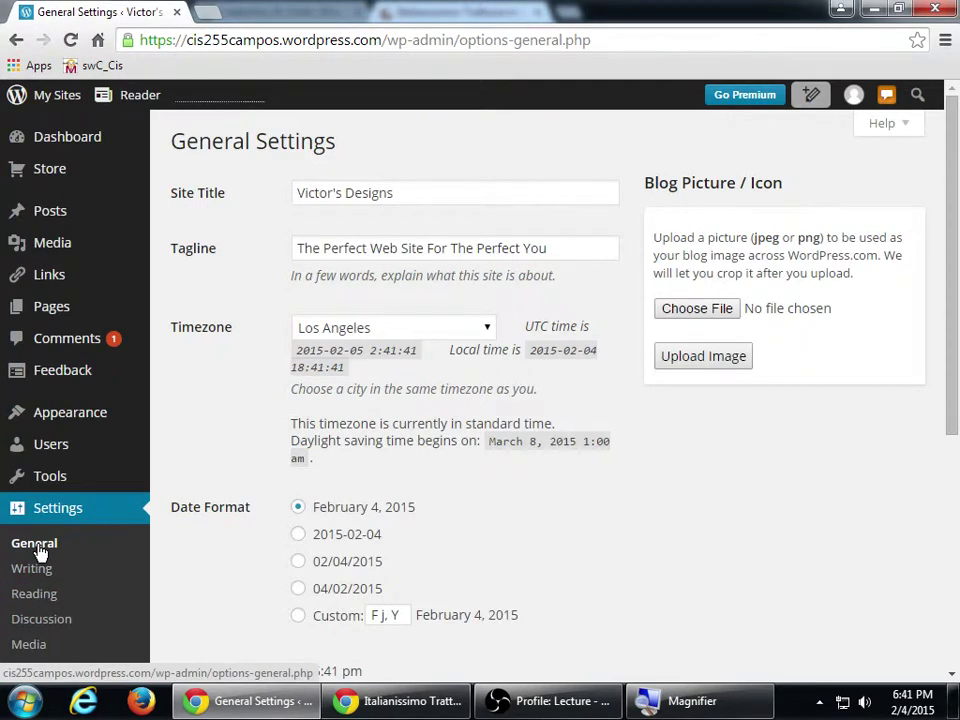
scroll(223, 574, down, 5)
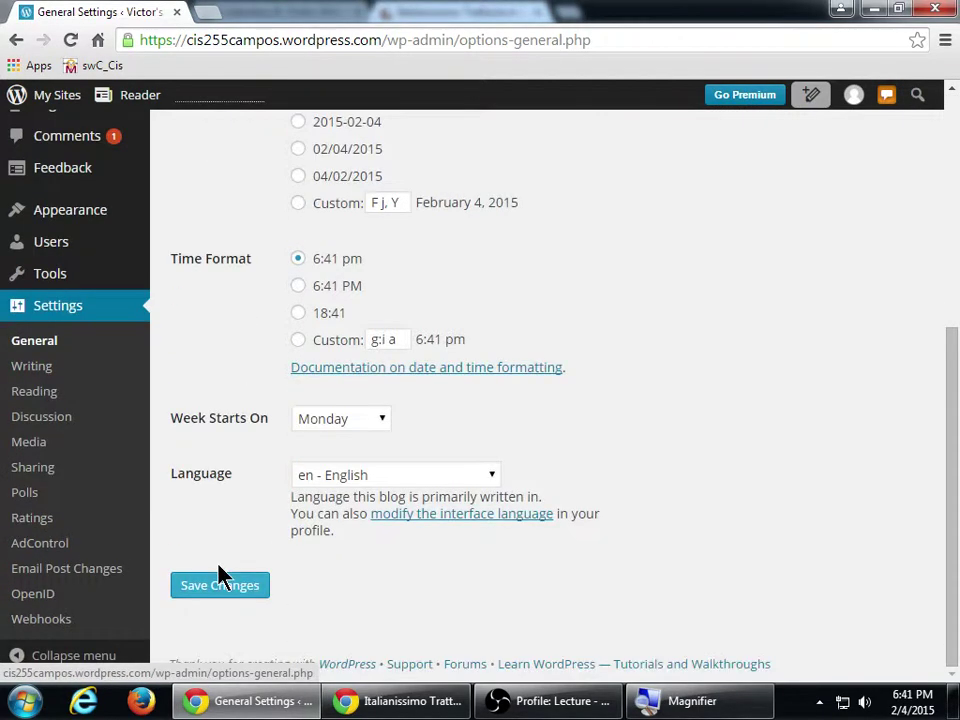
scroll(223, 575, up, 5)
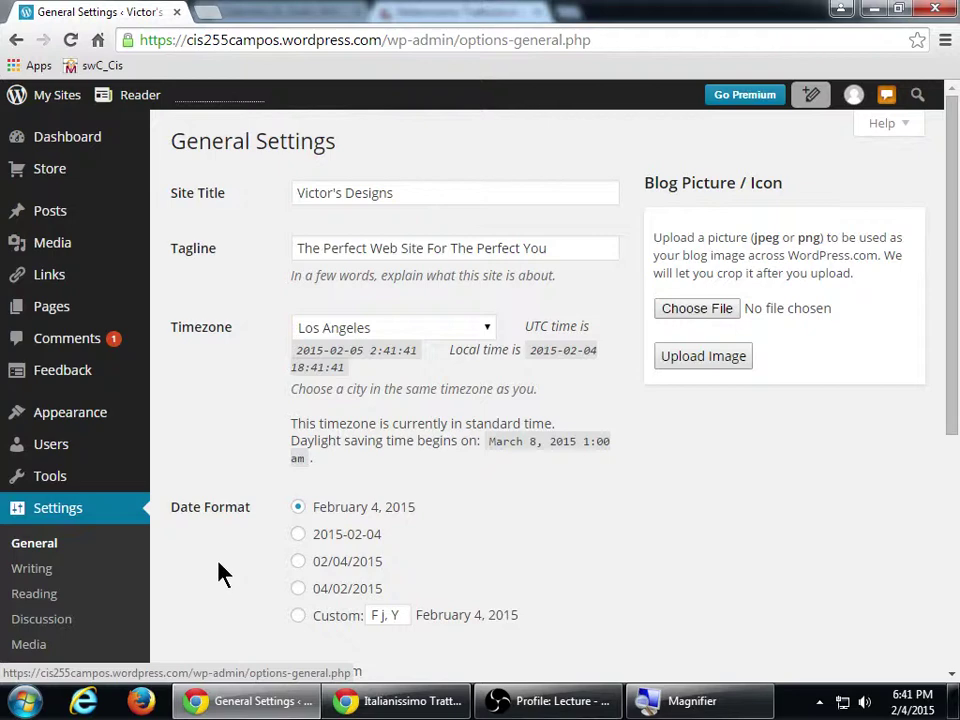
scroll(222, 574, down, 3)
scroll(222, 574, up, 3)
mouse_move(84, 455)
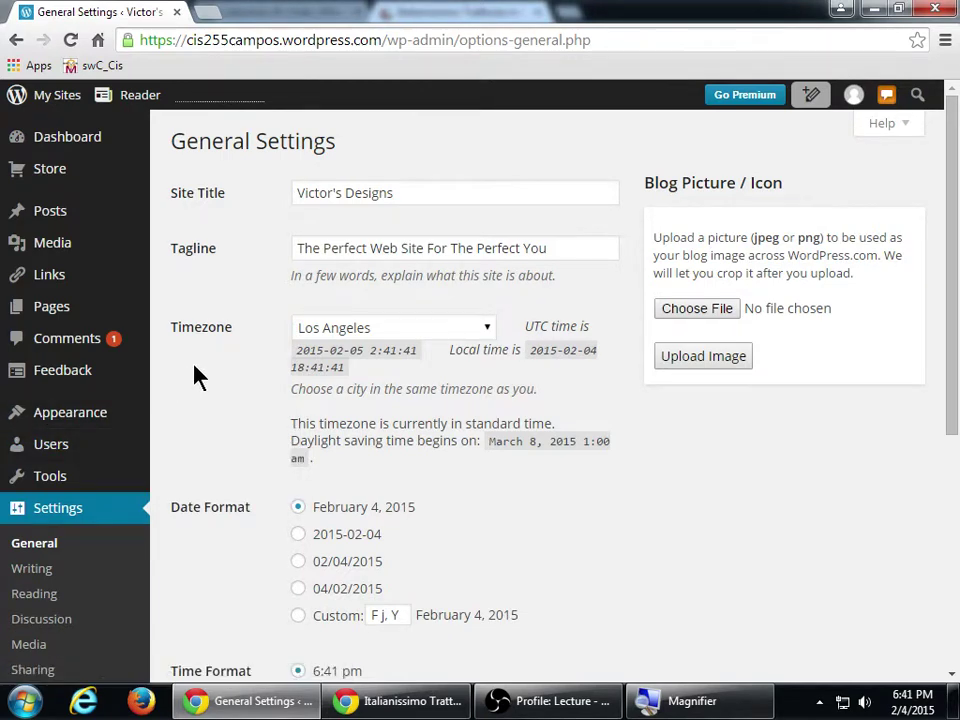
scroll(189, 380, down, 3)
scroll(189, 389, down, 2)
scroll(193, 399, up, 5)
Open the My Public Profile page and look through its basic details, contacts, photos, links and verified external services.
mouse_move(96, 420)
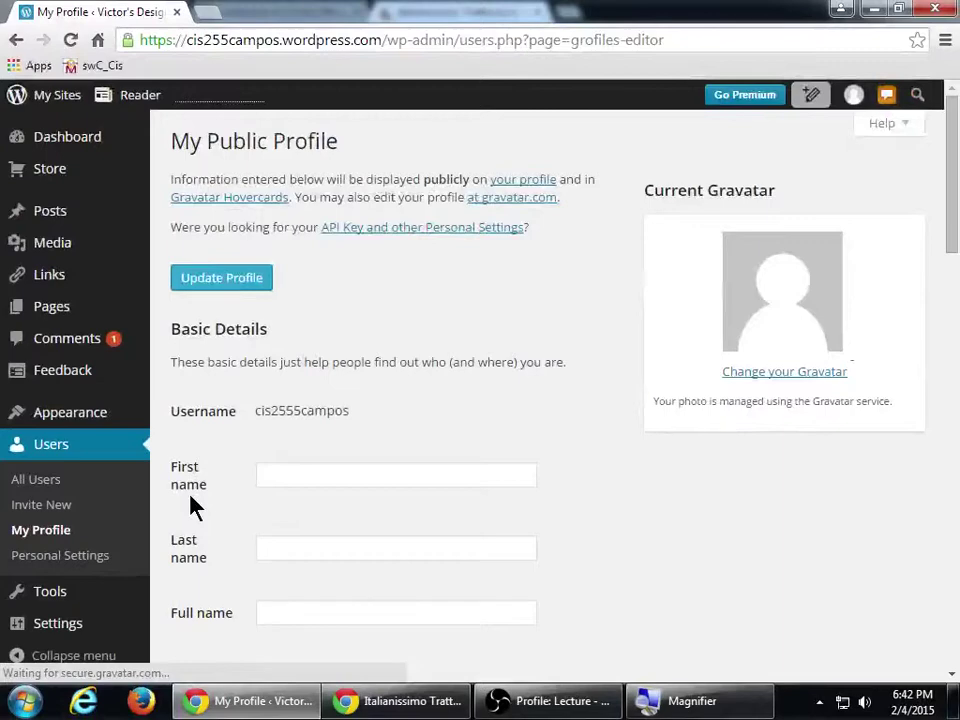
scroll(372, 490, down, 10)
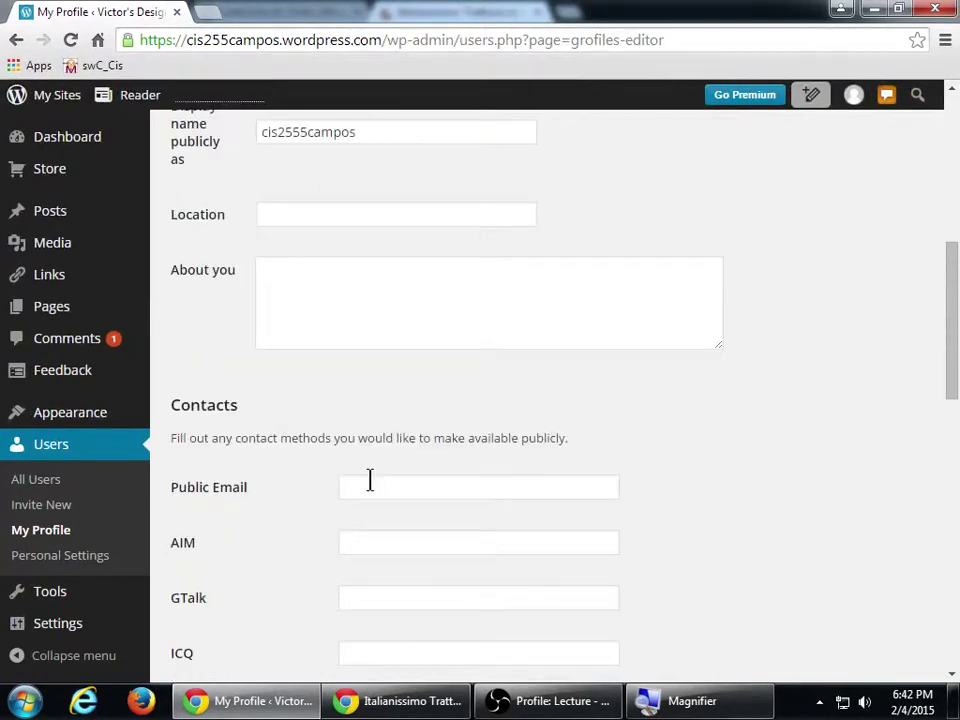
scroll(372, 490, down, 10)
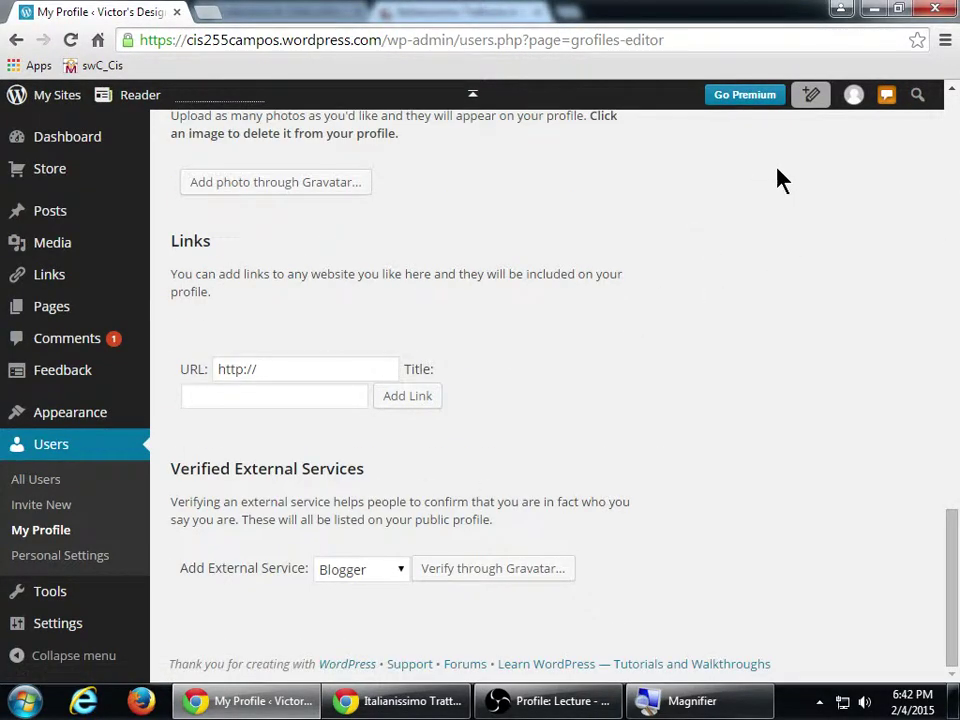
Open the account's Personal Settings and look through the color scheme, keyboard shortcut, Twitter API, browser connection and language options.
mouse_move(853, 96)
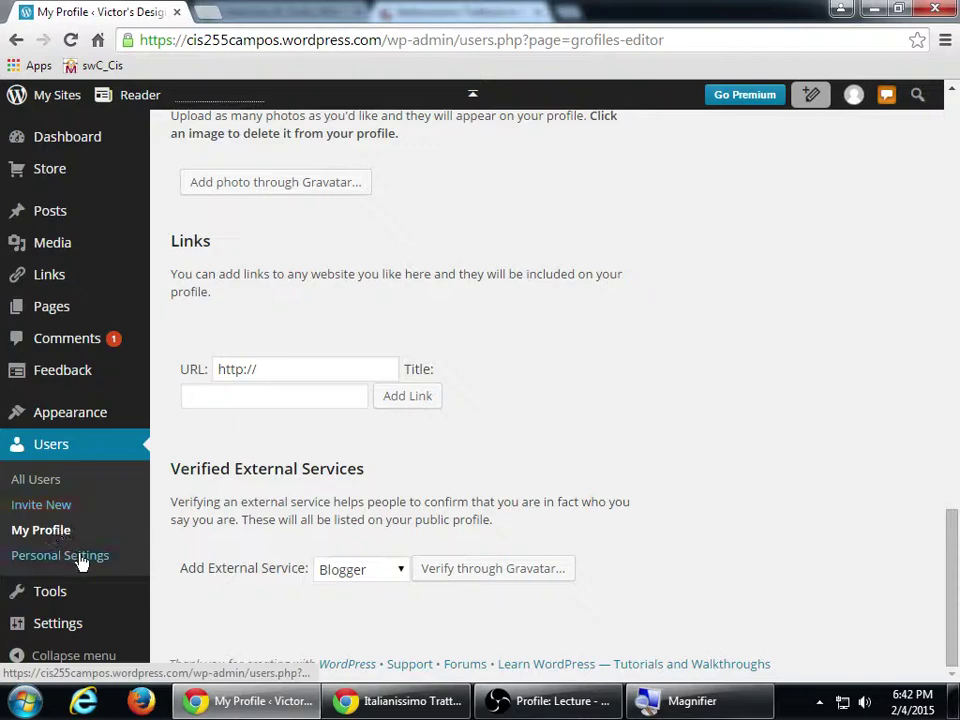
click(82, 559)
scroll(197, 519, down, 4)
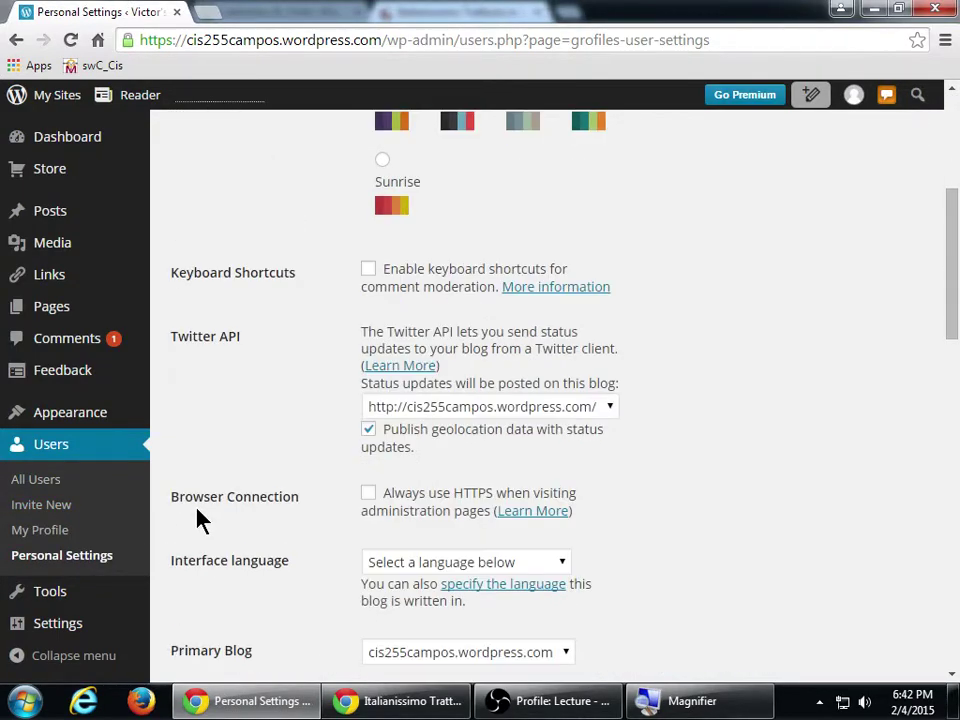
Look through the proofreading options, ignored phrases and account details on the Personal Settings page, including the new password section.
scroll(197, 519, down, 12)
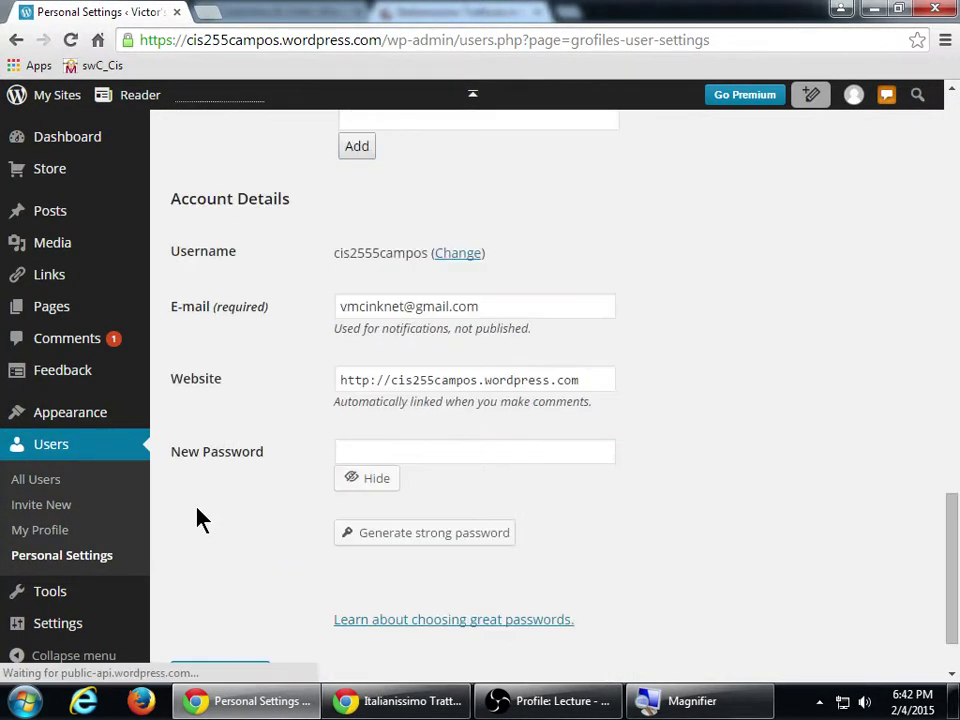
scroll(197, 519, down, 2)
scroll(197, 516, up, 3)
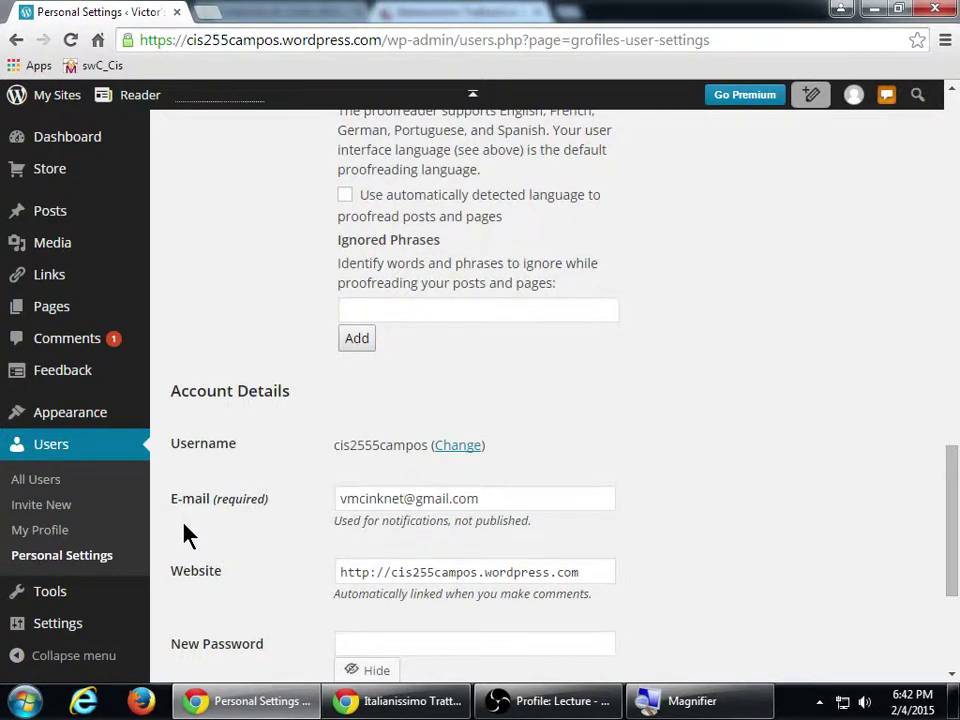
key(super+plus)
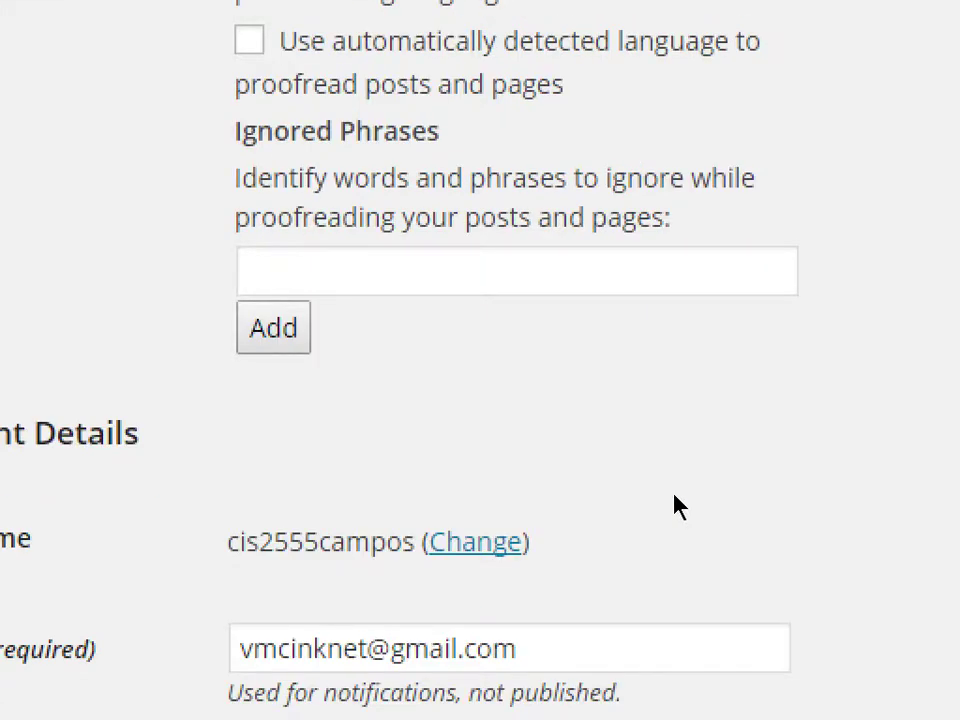
scroll(697, 498, down, 3)
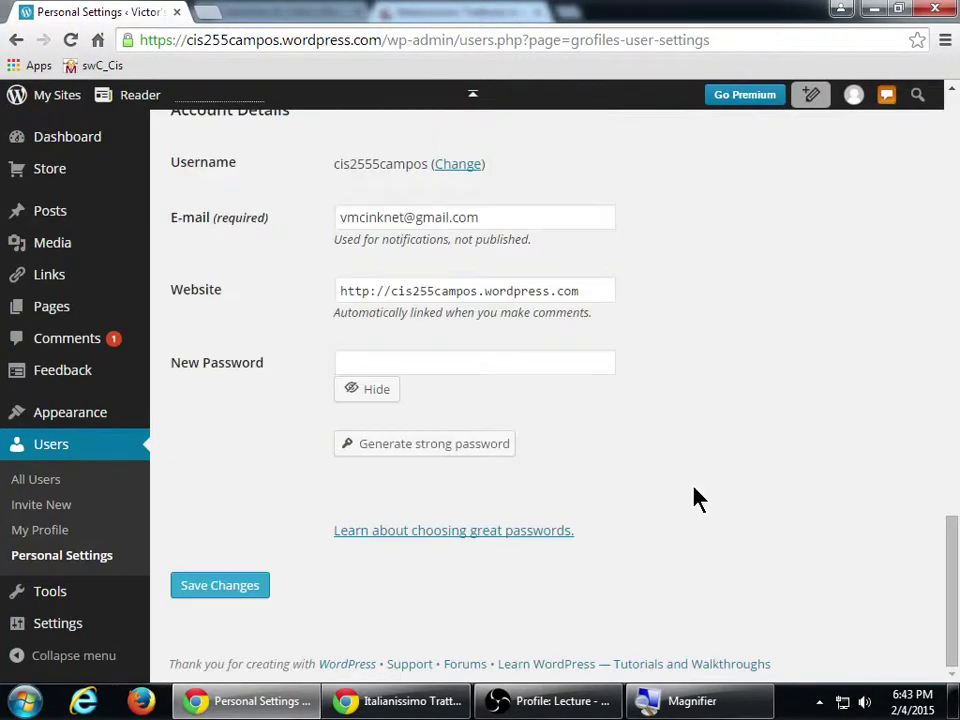
scroll(697, 498, up, 10)
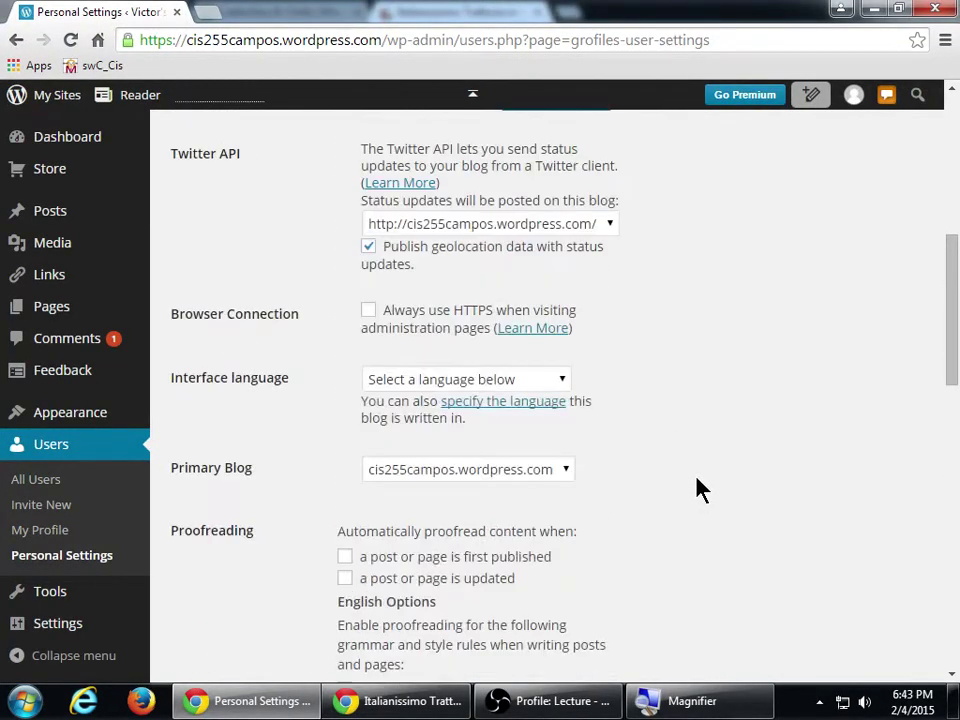
scroll(697, 497, down, 5)
scroll(690, 495, down, 5)
scroll(508, 501, up, 9)
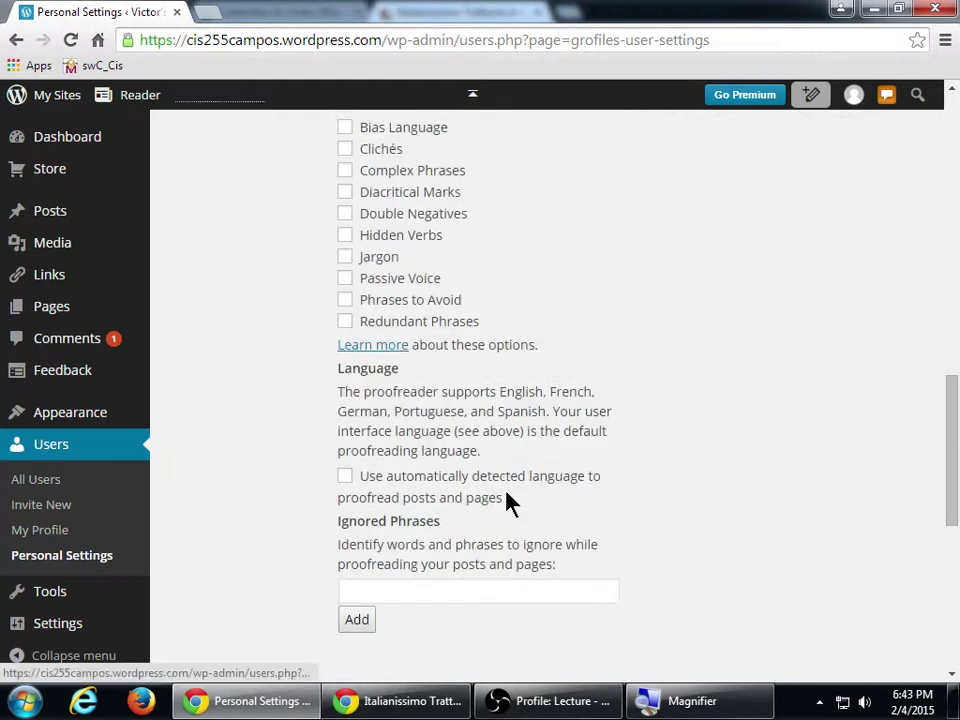
scroll(512, 497, up, 5)
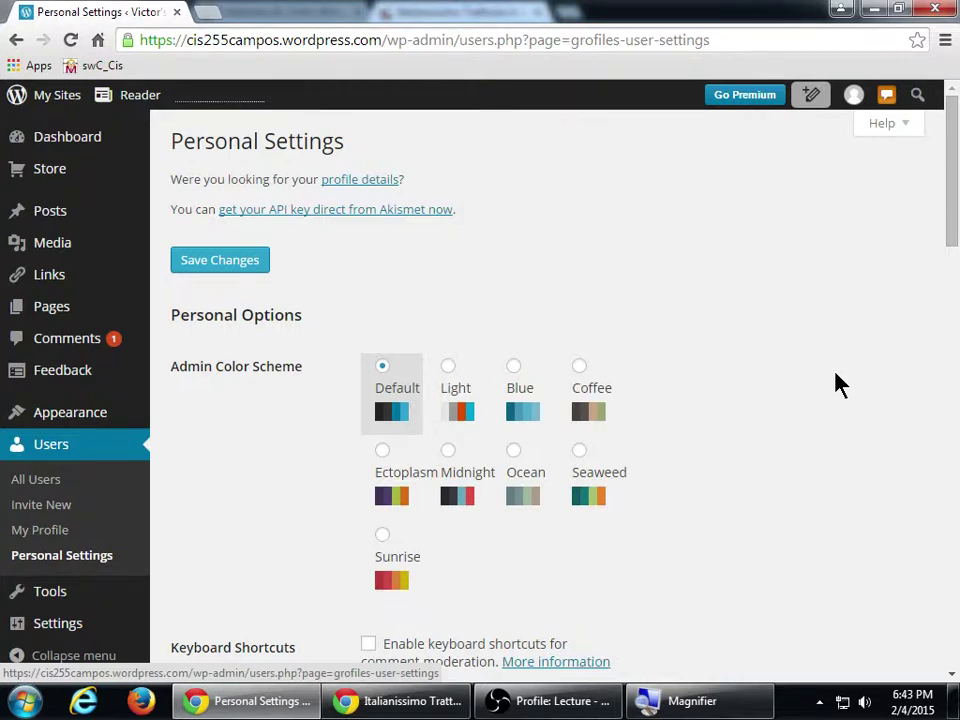
Switch to the browser window with the Italianissimo Trattoria website and view its home page header and slideshow.
key(alt+Tab)
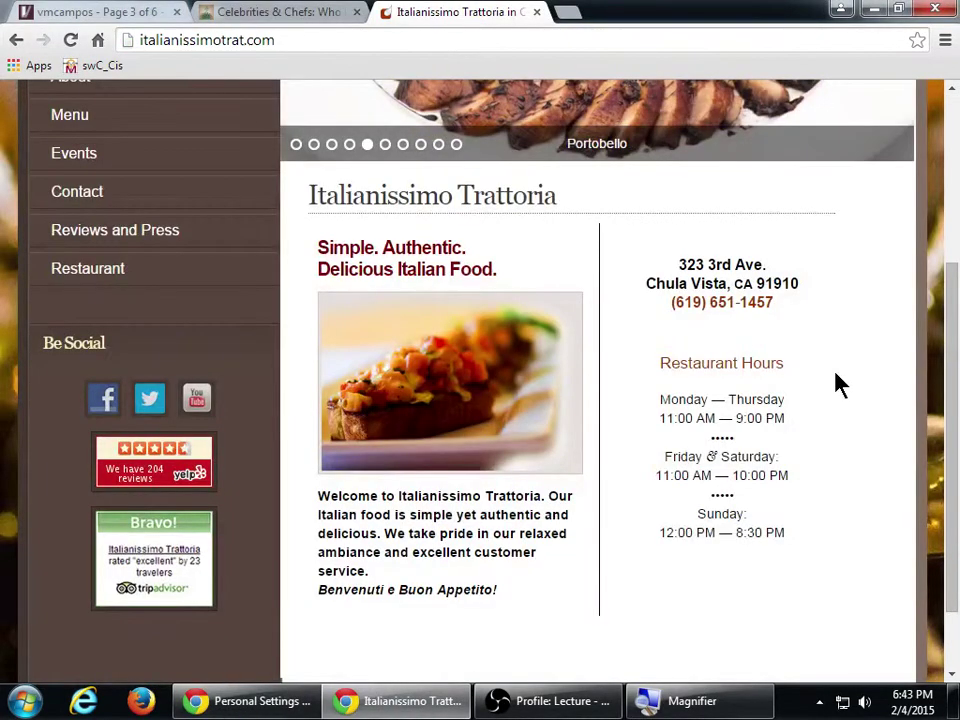
scroll(845, 384, up, 3)
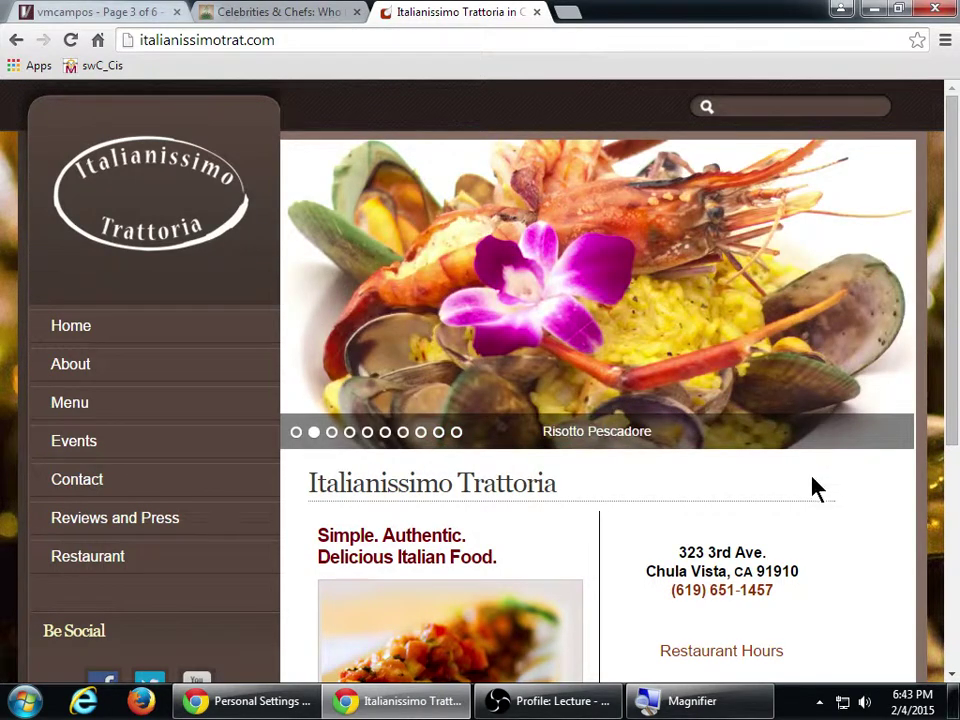
Return to the Personal Settings page, set the admin color scheme to Sunrise and save the changes.
click(403, 702)
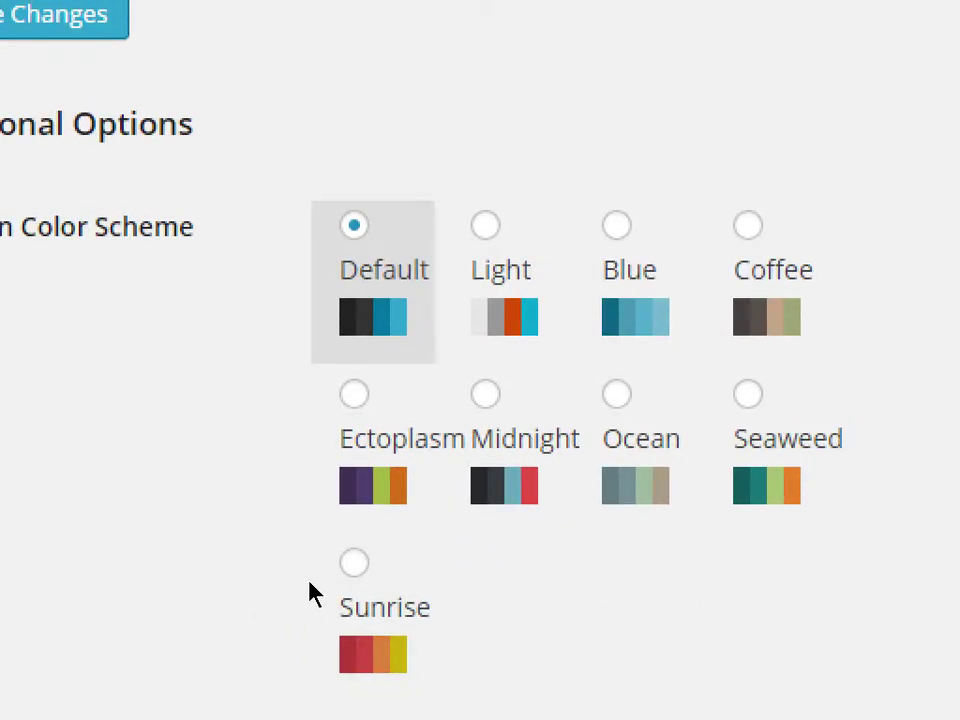
click(377, 562)
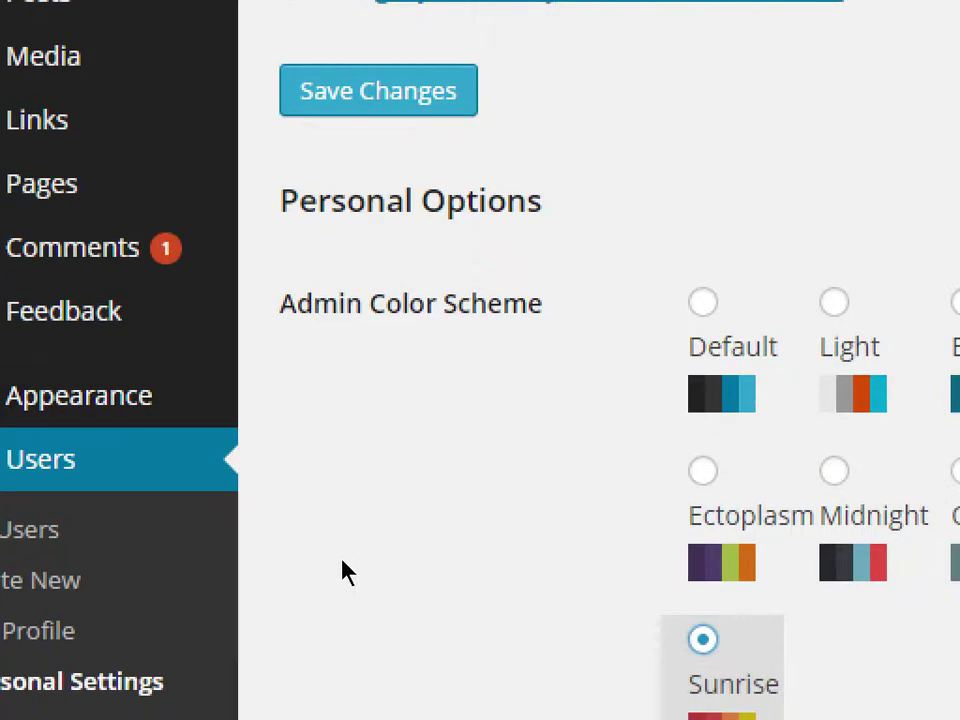
key(Return)
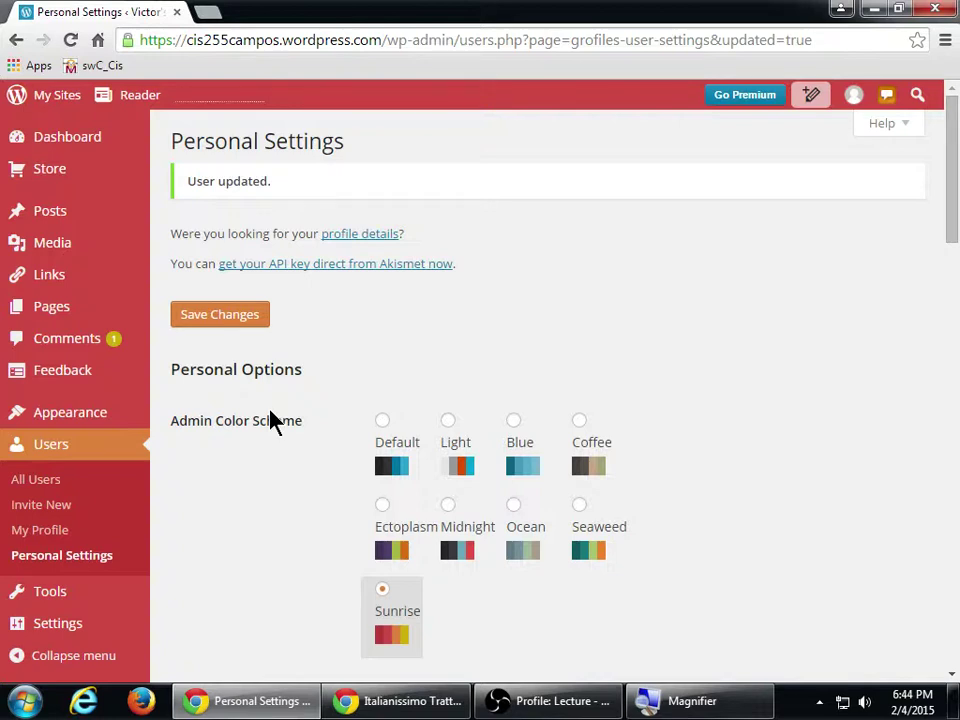
Preview the other admin color schemes in turn, including Blue, Default, Coffee, Seaweed, Ocean, Midnight, Ectoplasm and Light.
click(515, 422)
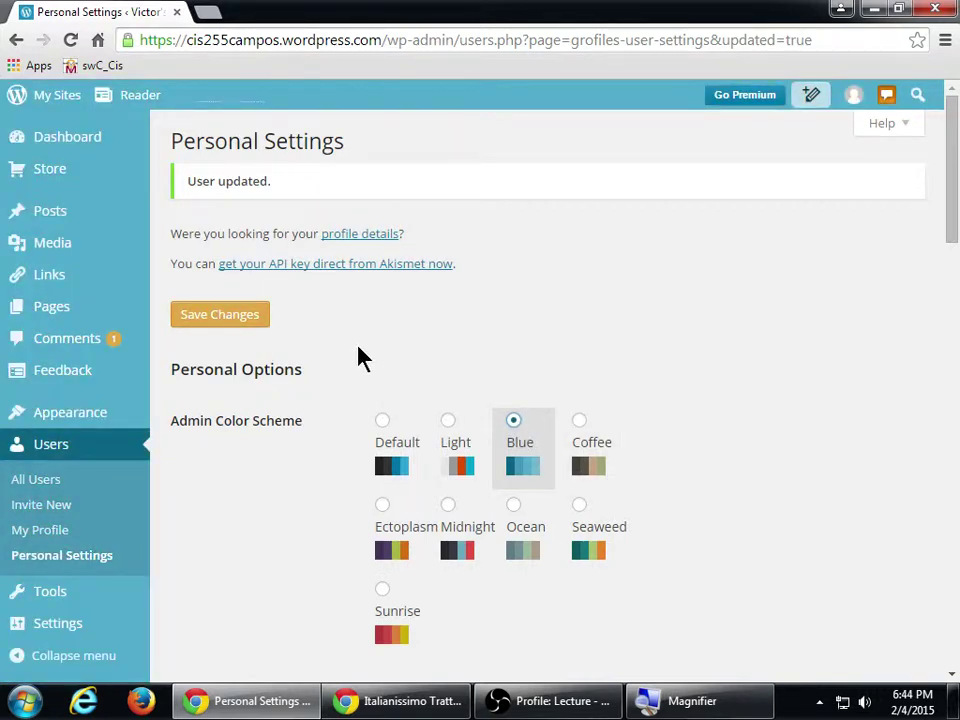
click(382, 421)
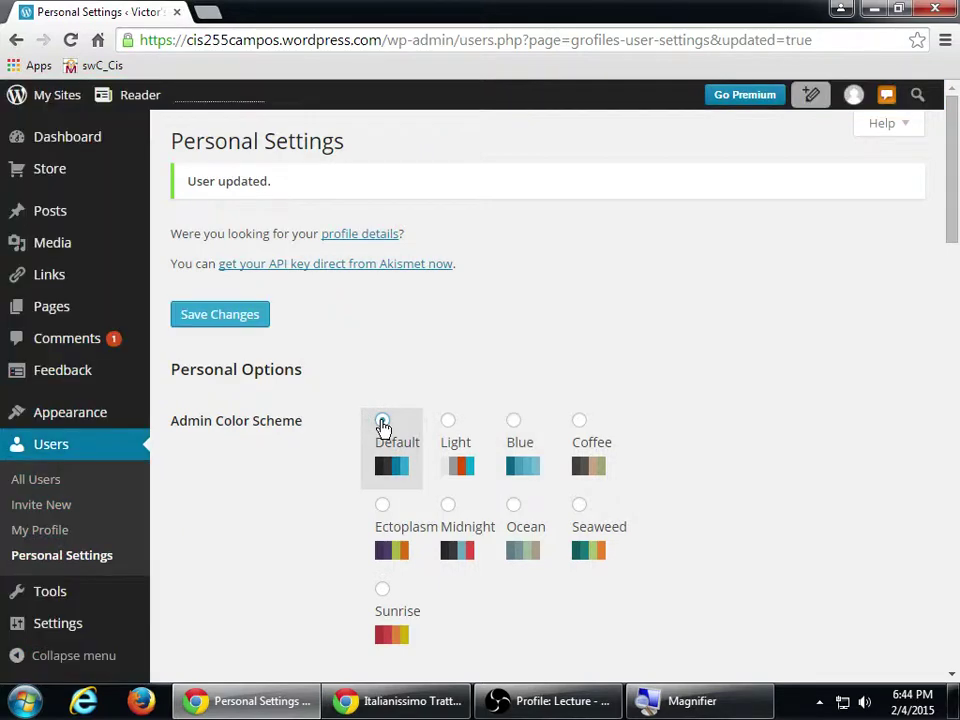
click(580, 421)
click(592, 530)
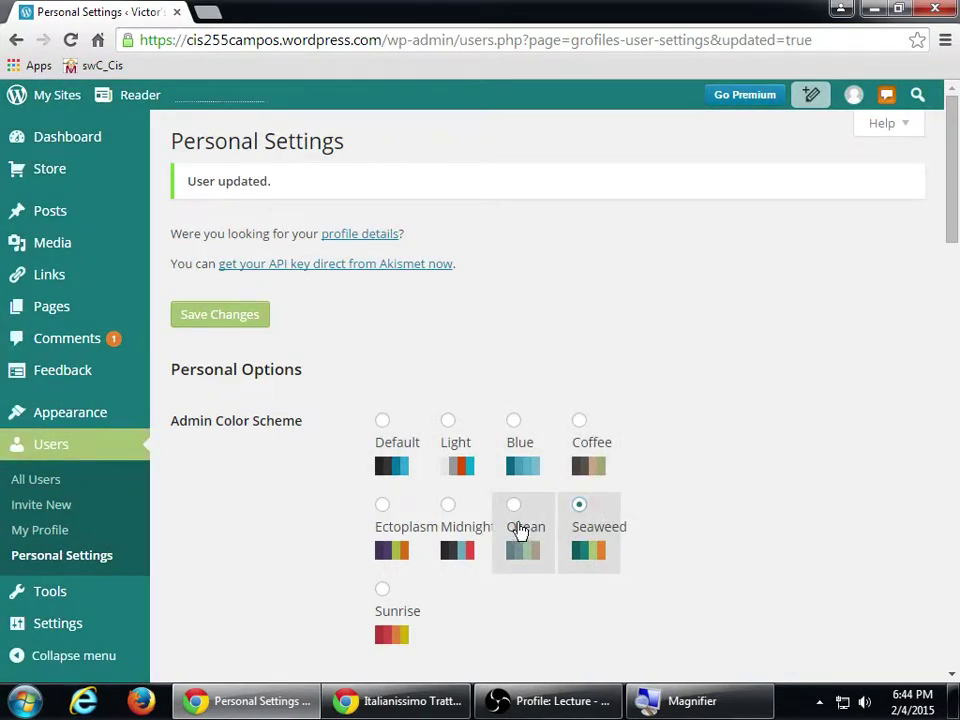
click(516, 531)
click(455, 530)
click(398, 527)
click(382, 460)
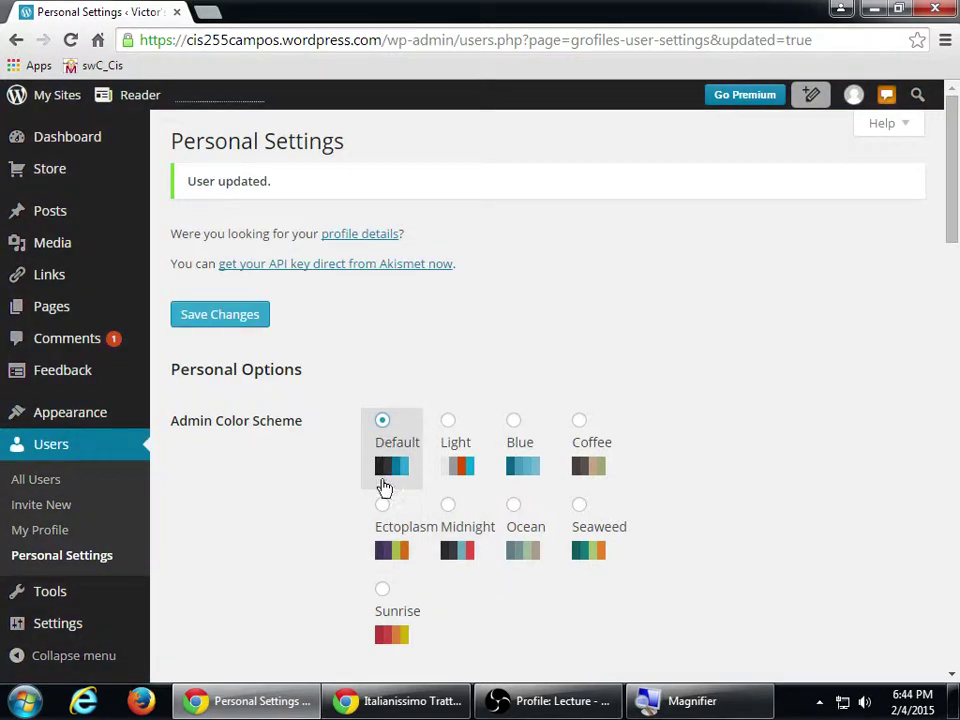
click(390, 590)
click(444, 436)
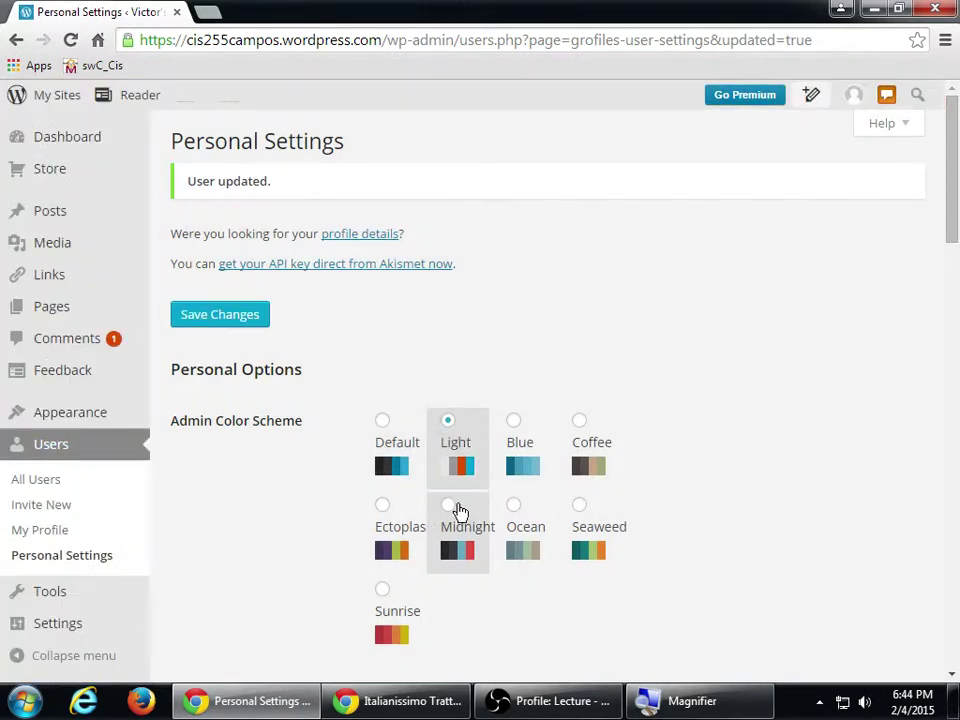
click(458, 512)
click(515, 525)
click(533, 472)
click(587, 452)
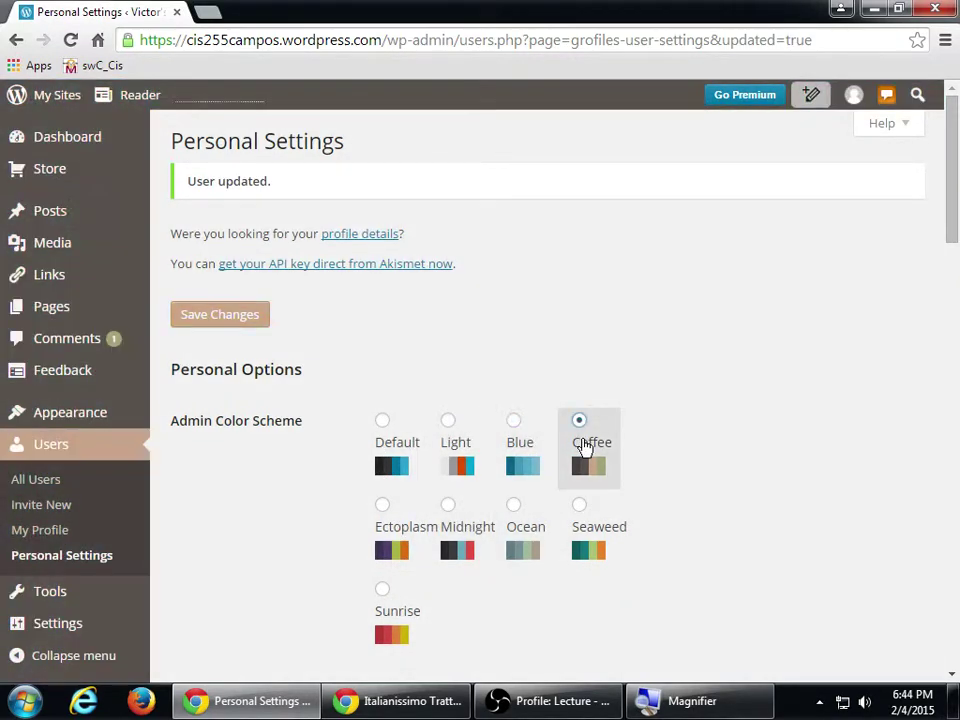
click(528, 518)
Reselect Sunrise as the admin color scheme and save the personal settings.
click(392, 594)
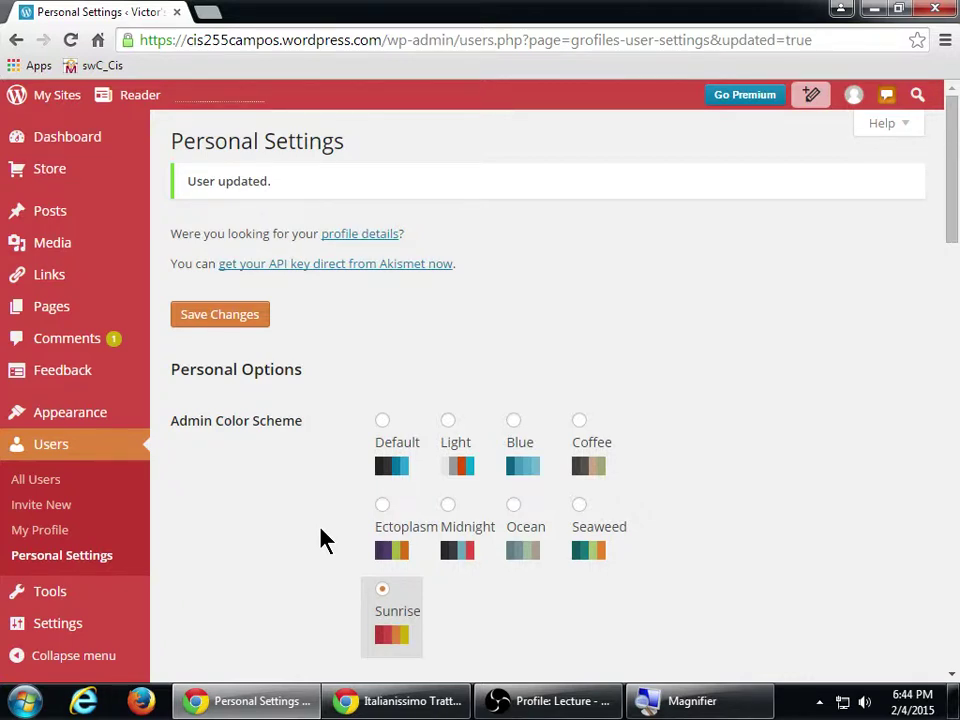
click(388, 545)
click(394, 626)
click(198, 326)
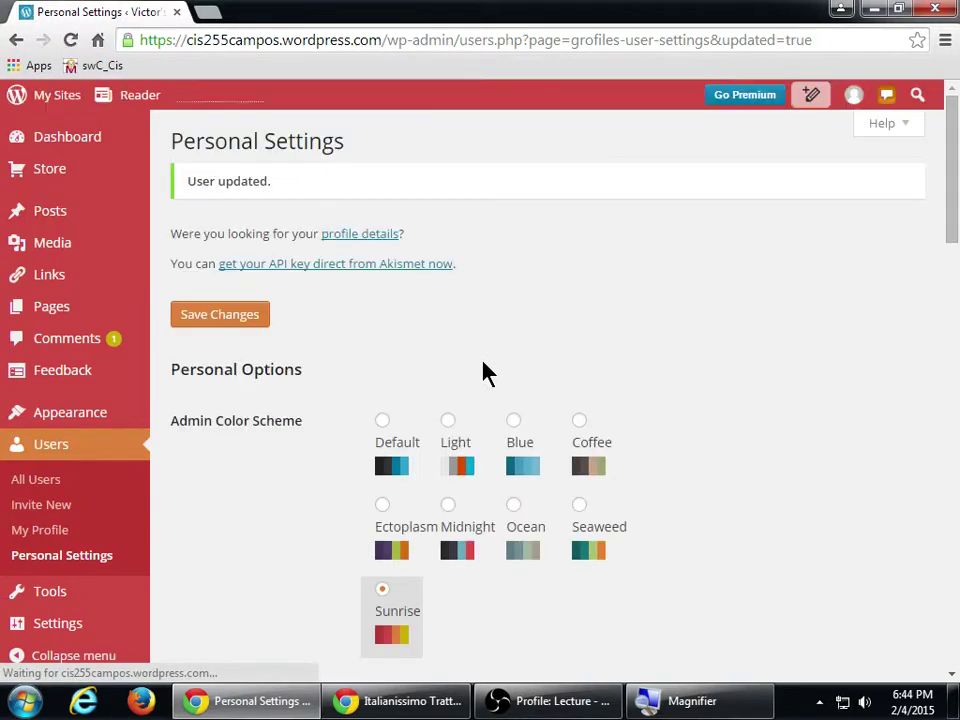
Review the remaining Personal Settings, from keyboard shortcuts and Twitter API to interface language, primary blog and proofreading.
scroll(553, 377, down, 4)
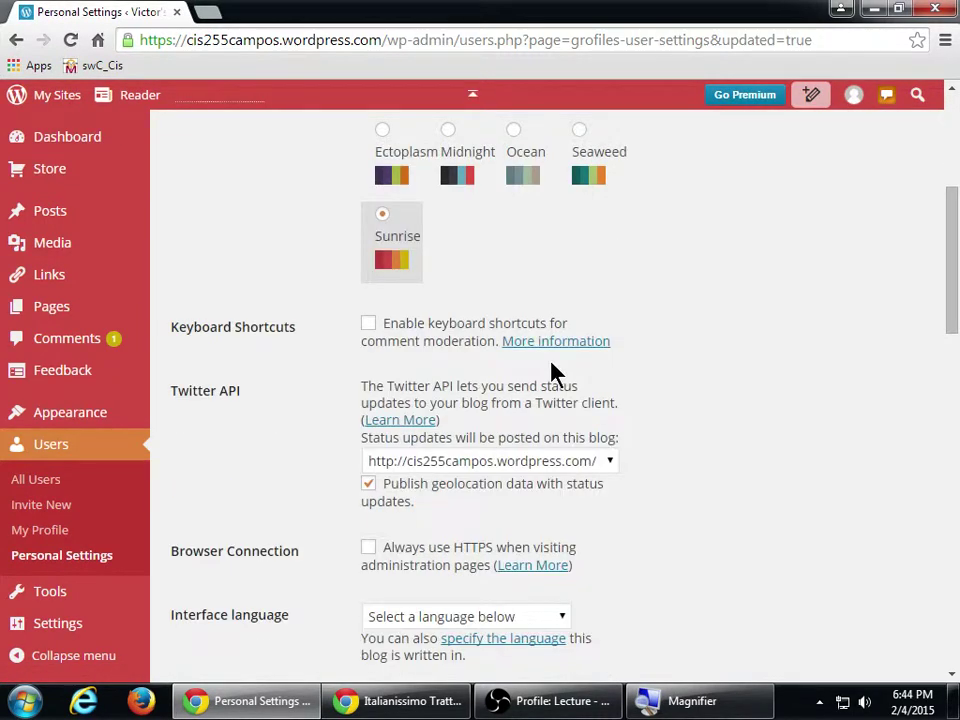
scroll(555, 372, down, 1)
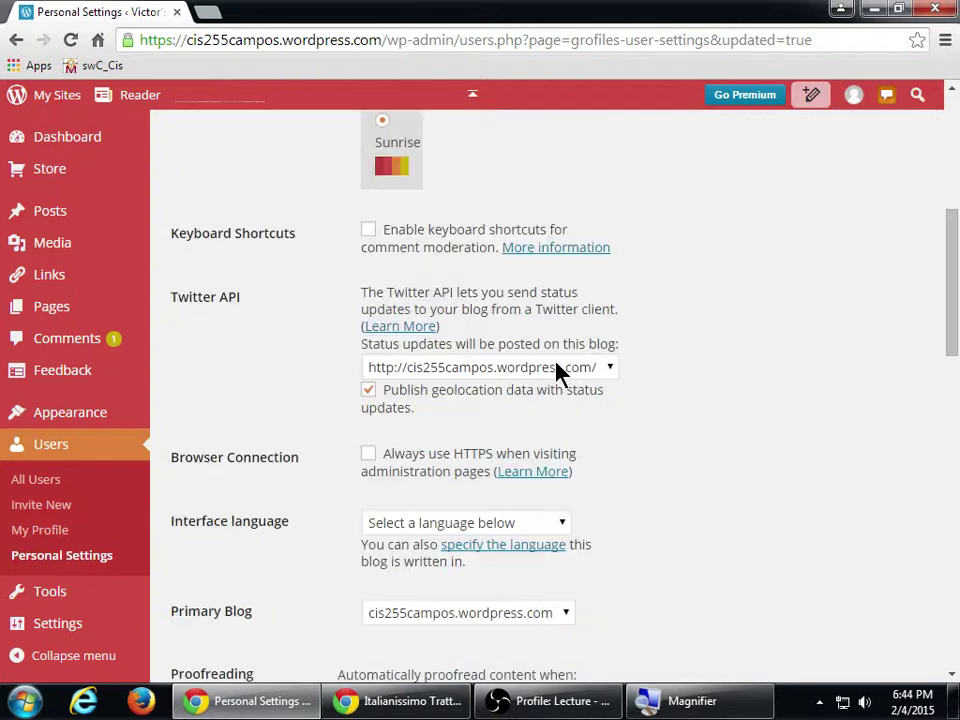
scroll(560, 368, down, 9)
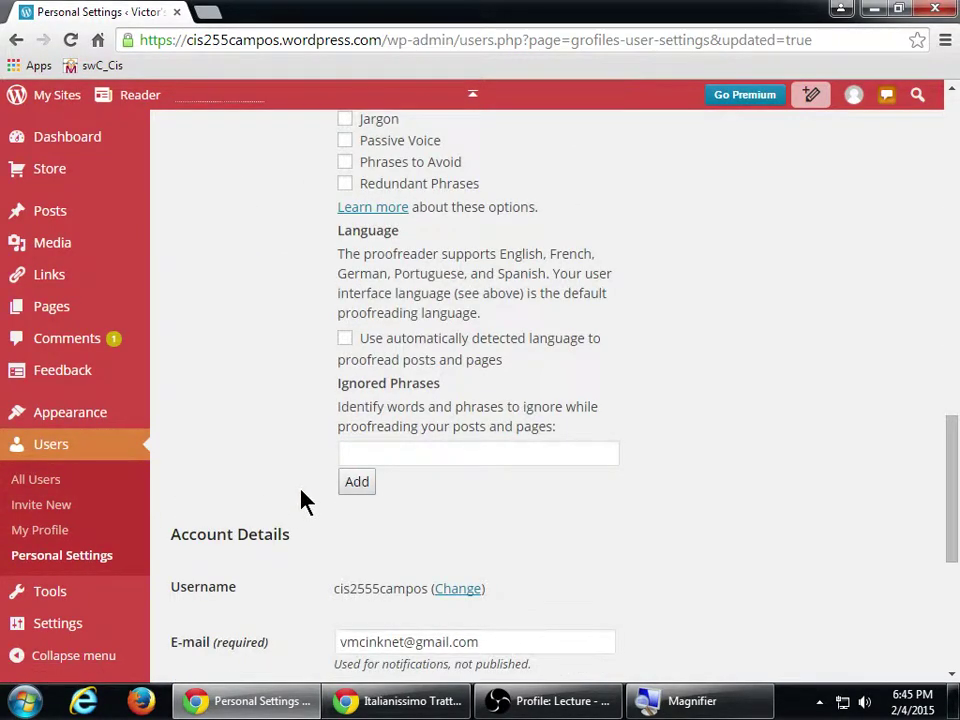
scroll(305, 500, up, 15)
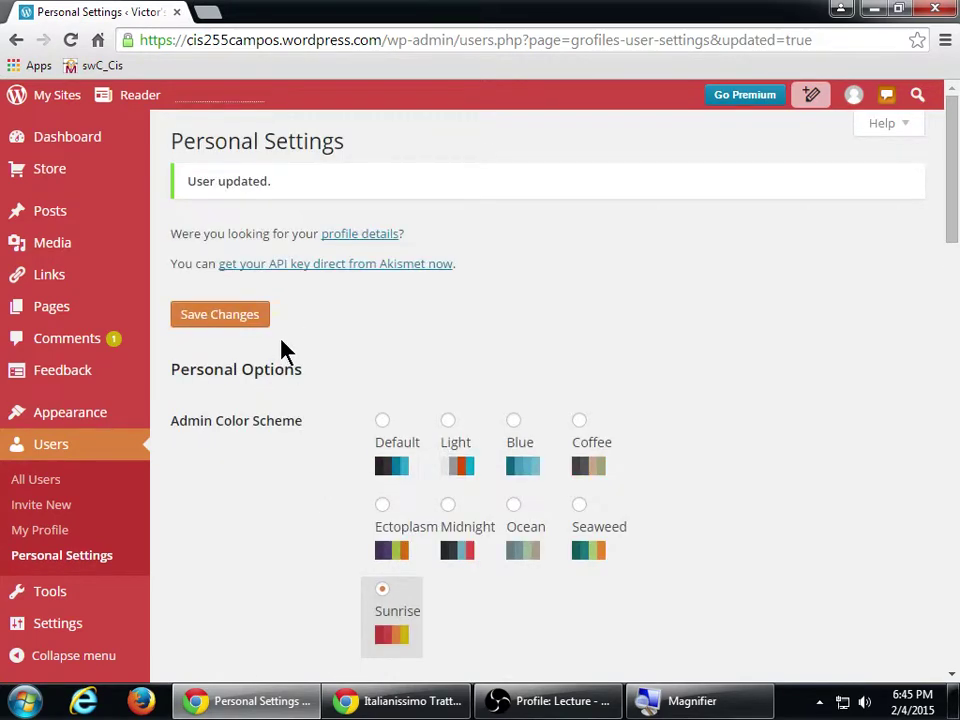
mouse_move(100, 430)
scroll(425, 362, down, 4)
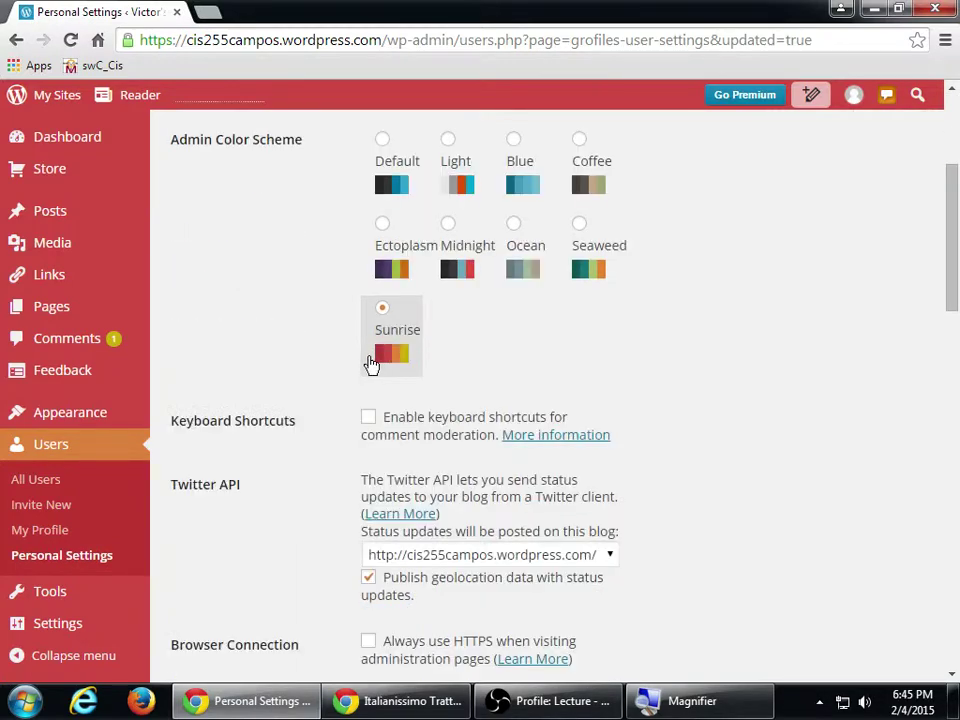
scroll(306, 368, down, 2)
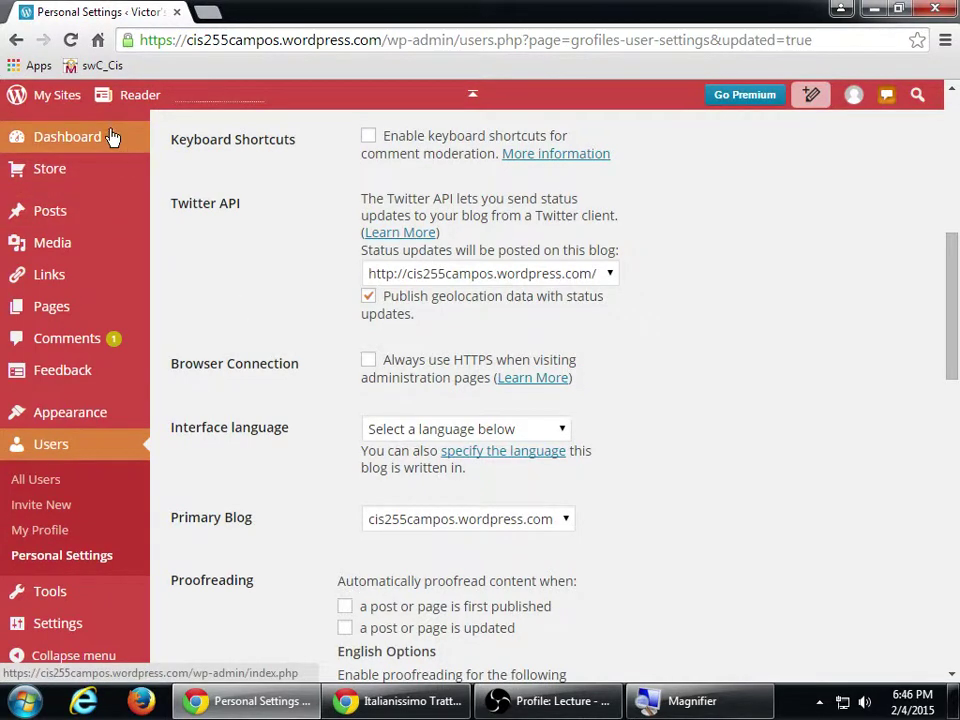
mouse_move(110, 134)
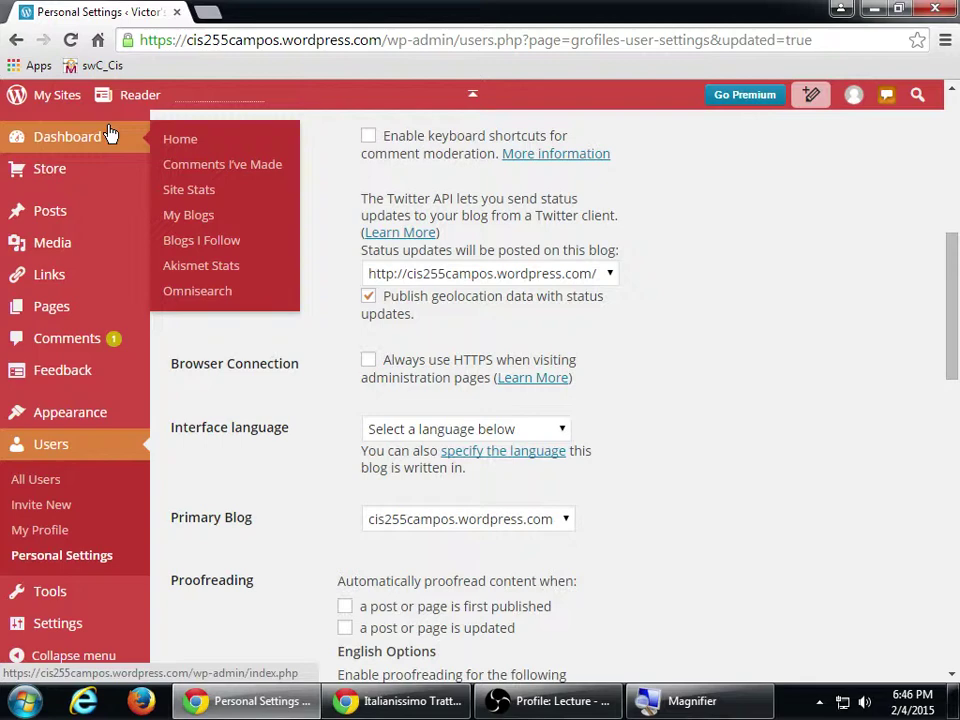
scroll(257, 471, down, 3)
scroll(257, 471, up, 8)
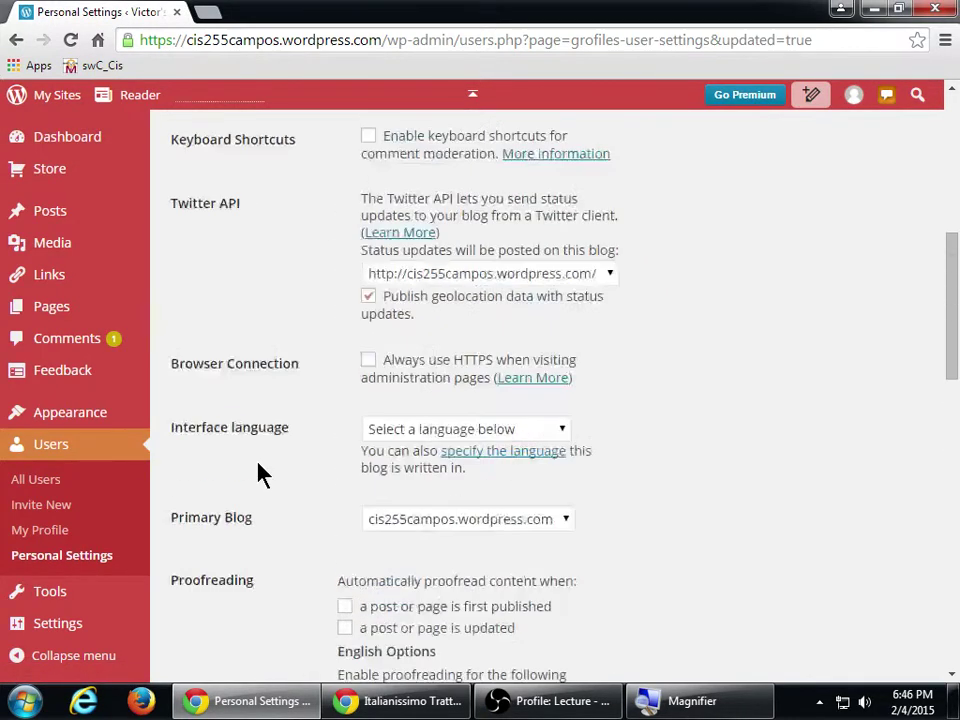
Open the live site in a new browser tab and look over its Home page.
mouse_move(20, 97)
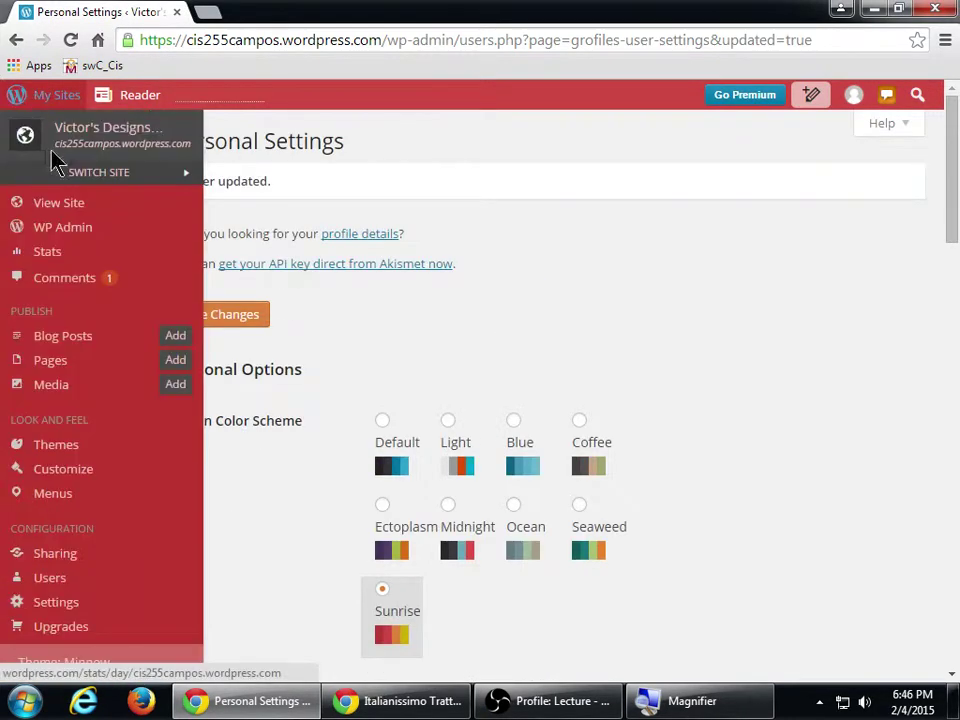
click(80, 210)
click(236, 14)
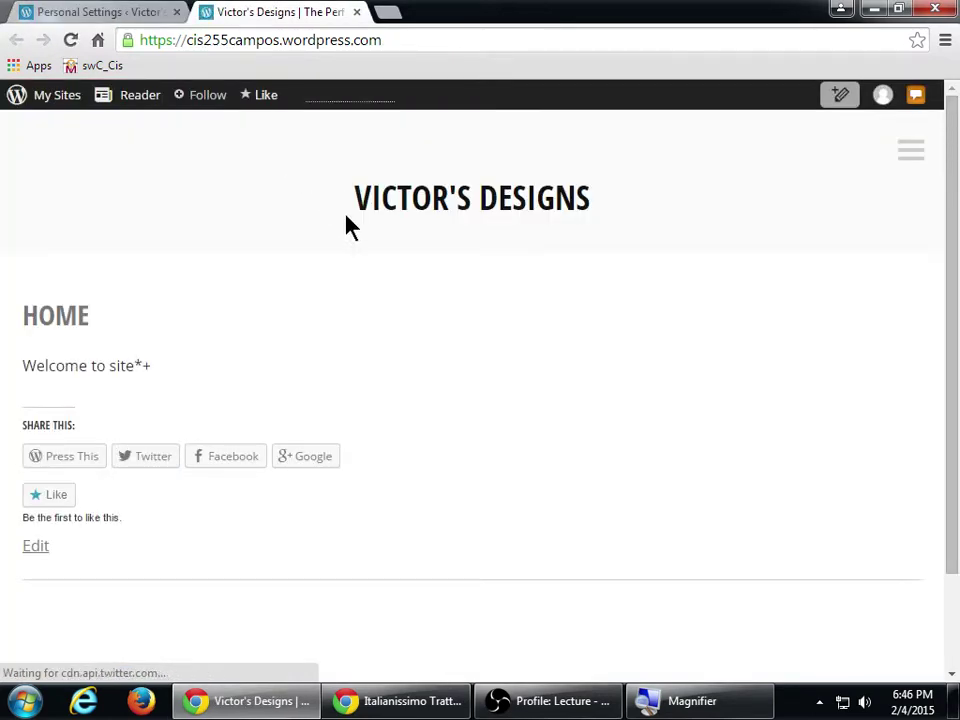
scroll(465, 303, down, 1)
scroll(465, 303, up, 1)
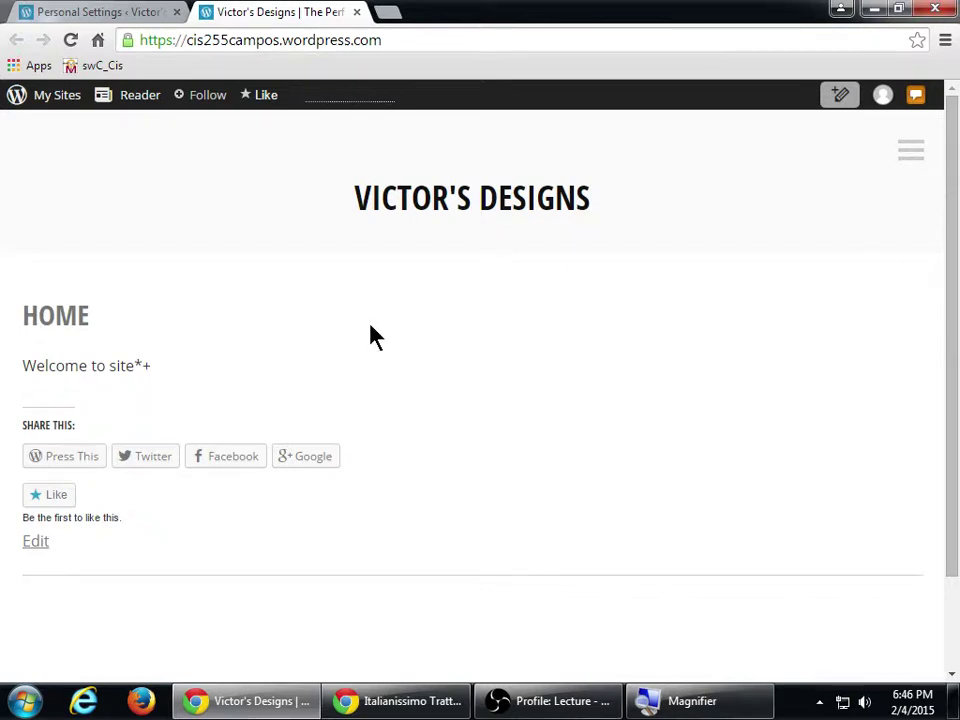
scroll(396, 381, down, 2)
scroll(405, 386, up, 2)
scroll(549, 313, down, 2)
scroll(557, 321, up, 2)
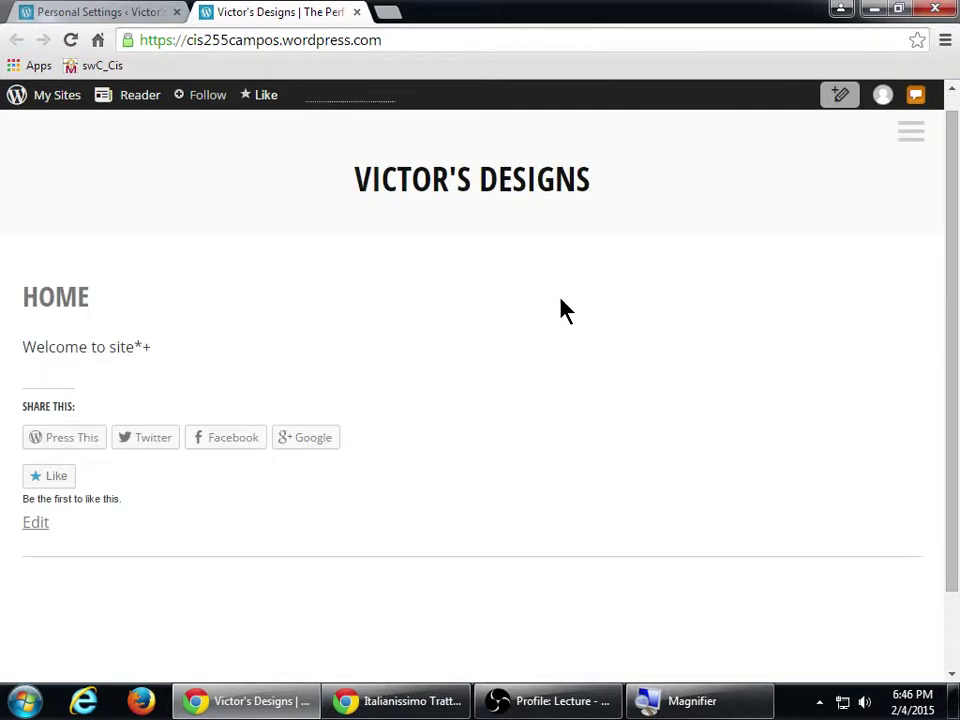
Examine the live site's footer under magnification to read the theme credit.
scroll(561, 311, down, 2)
scroll(562, 311, up, 2)
scroll(563, 310, down, 2)
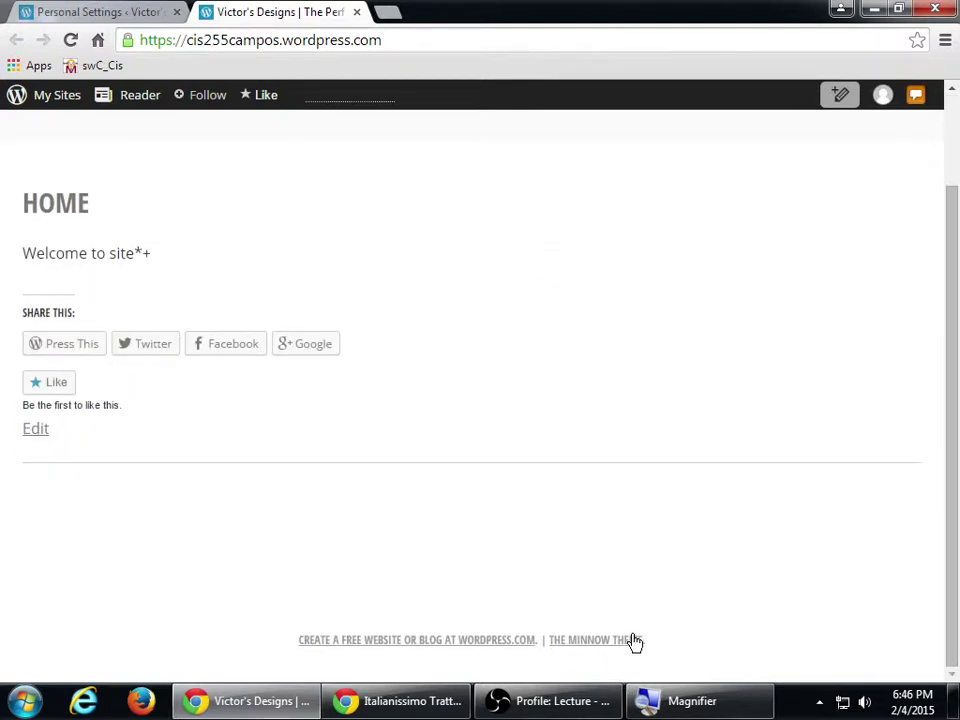
key(super+plus)
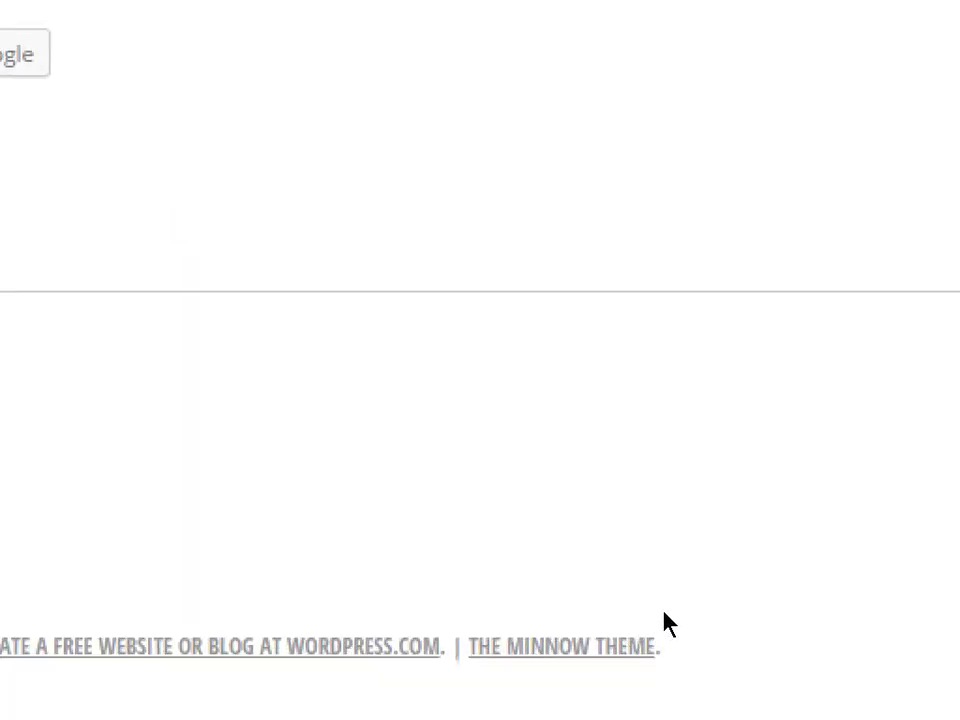
key(super+minus)
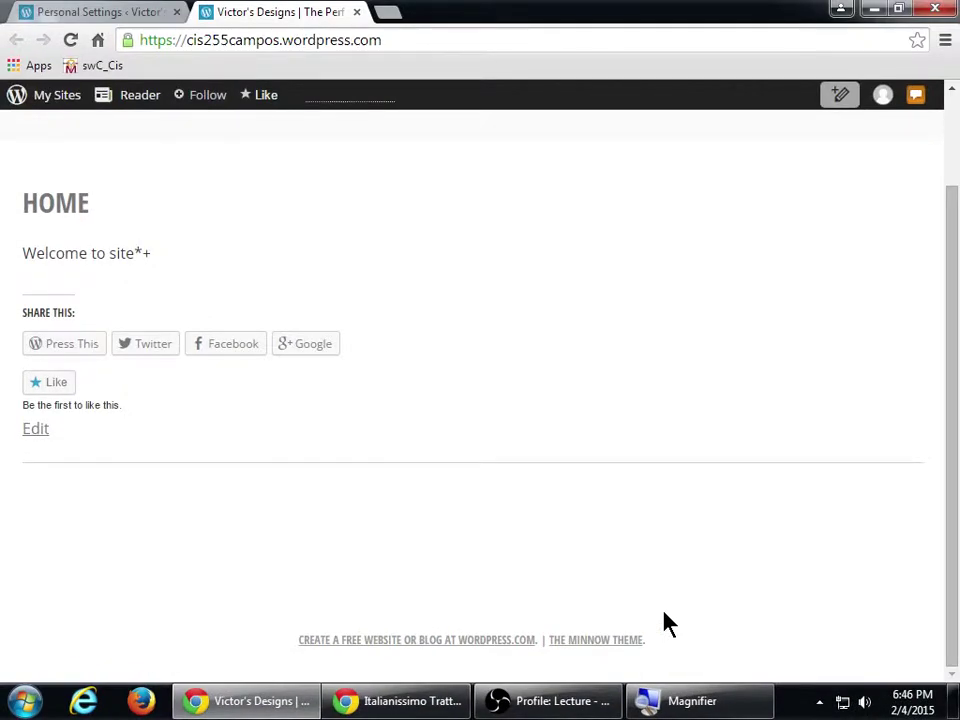
Return from the live site to the admin dashboard and open the Themes page.
scroll(619, 660, up, 1)
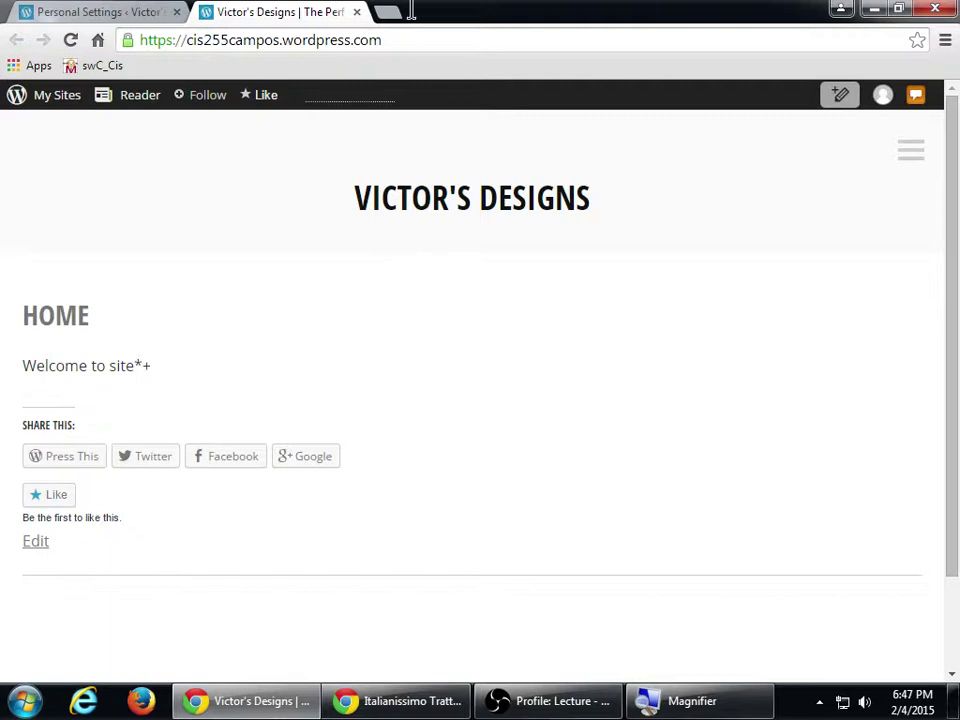
click(88, 12)
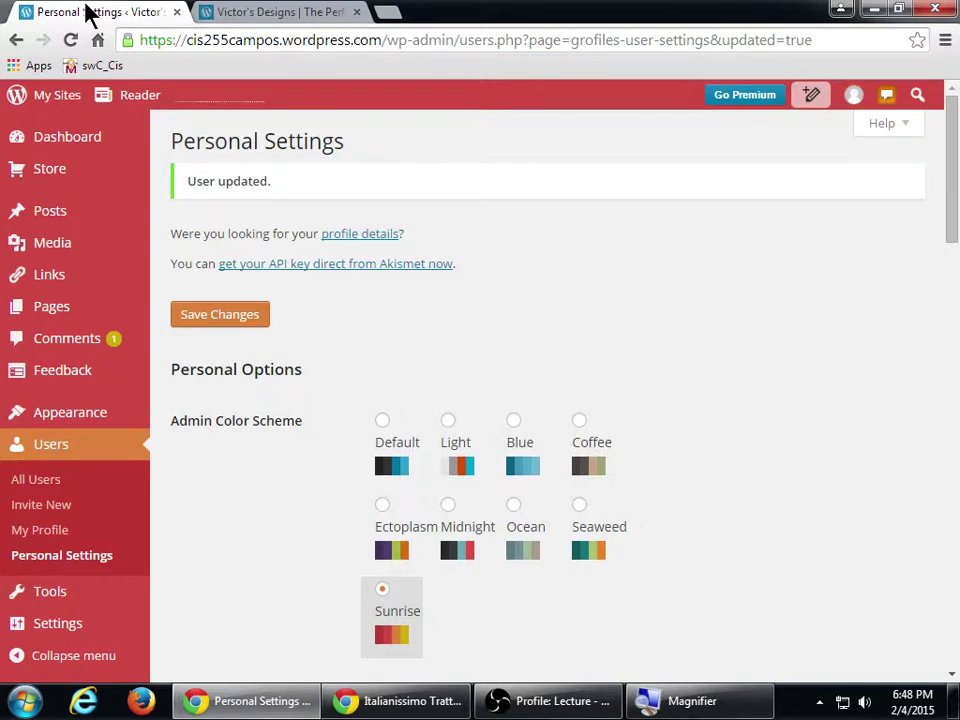
mouse_move(108, 418)
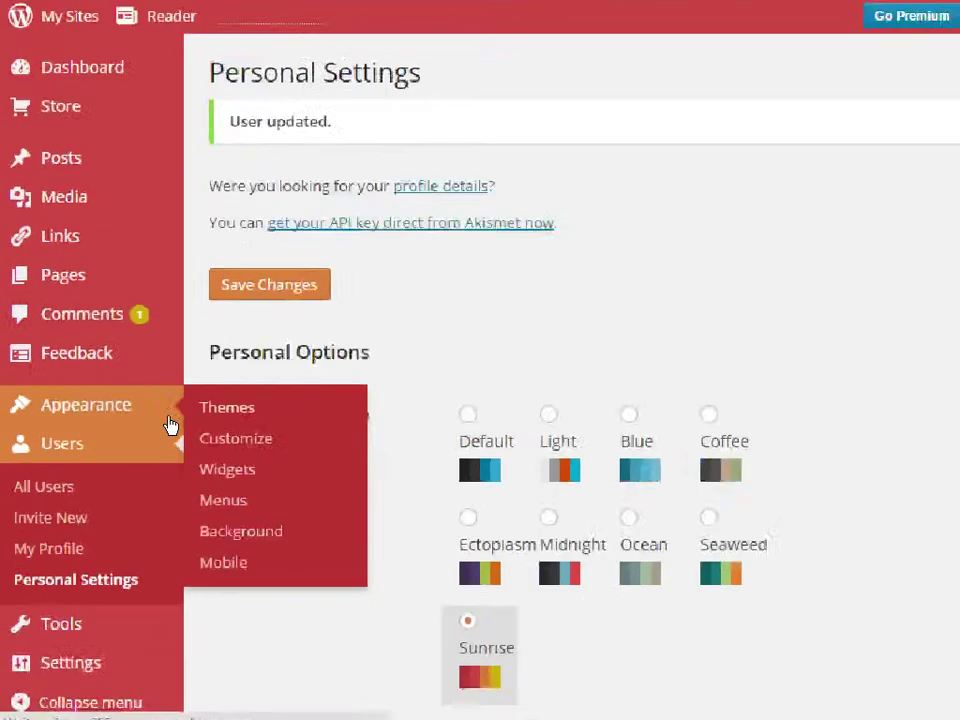
click(333, 408)
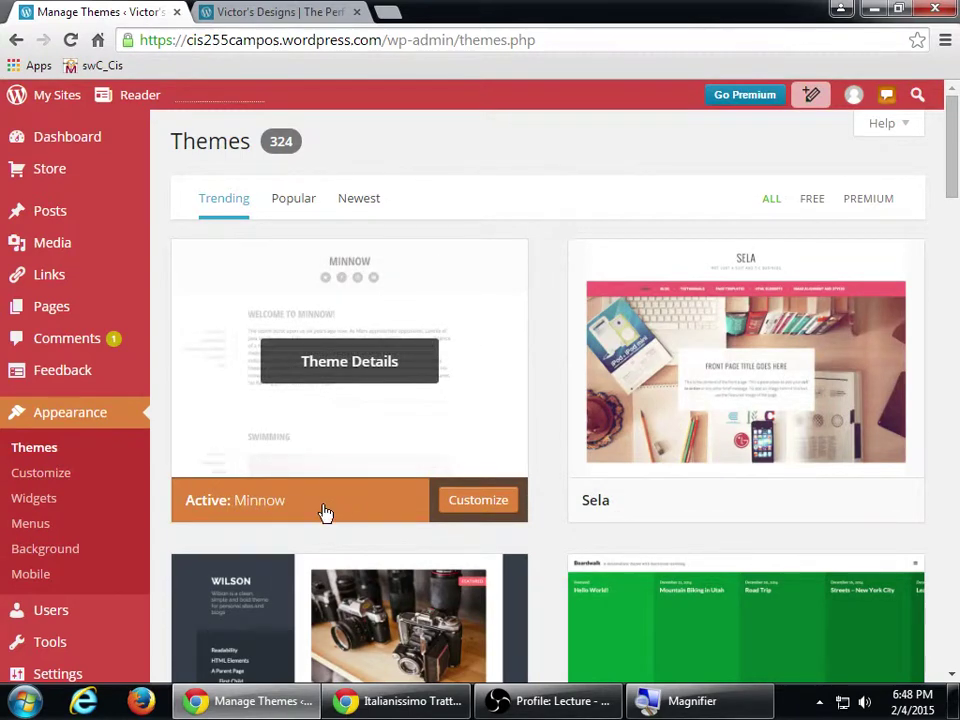
Browse the trending themes from Minnow and Sela down to Together, Edin and Radcliffe.
scroll(536, 461, down, 1)
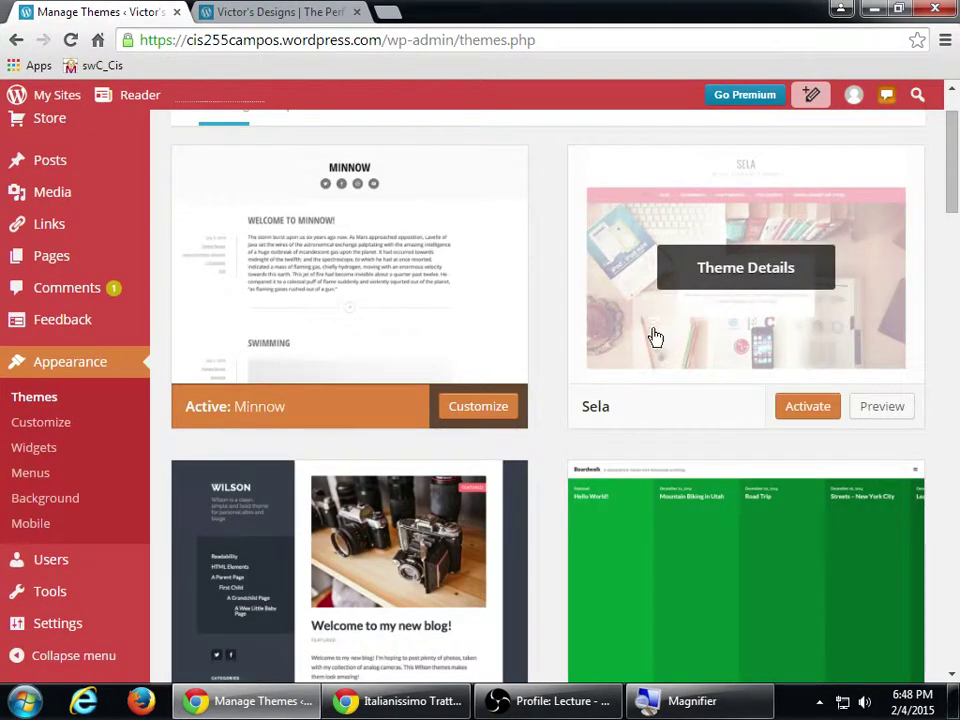
scroll(654, 336, down, 3)
scroll(527, 420, down, 6)
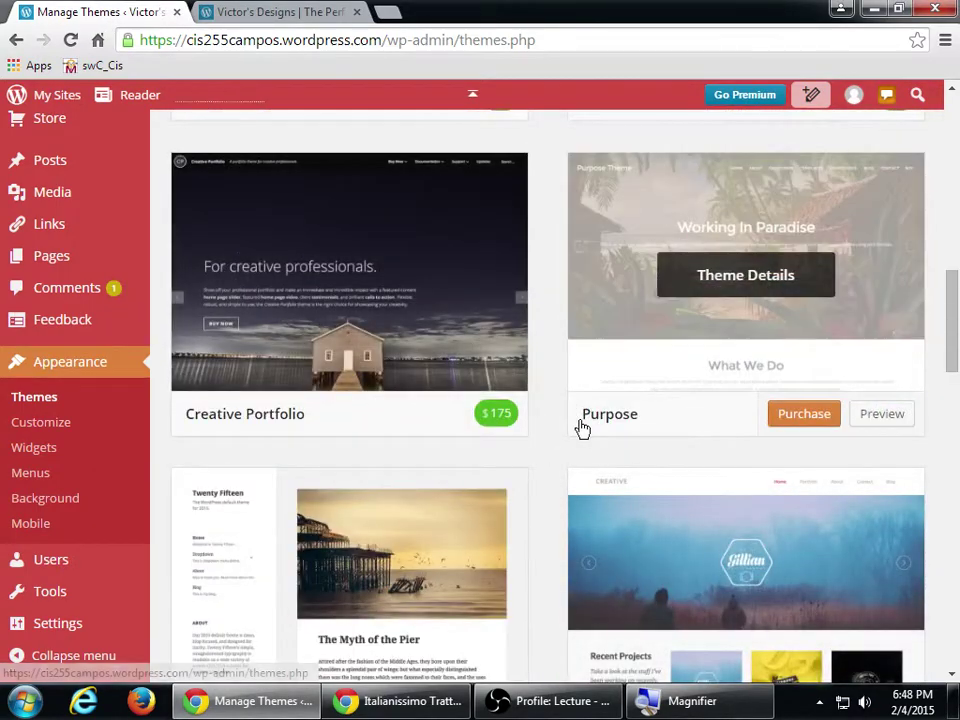
scroll(579, 429, up, 9)
scroll(582, 428, down, 9)
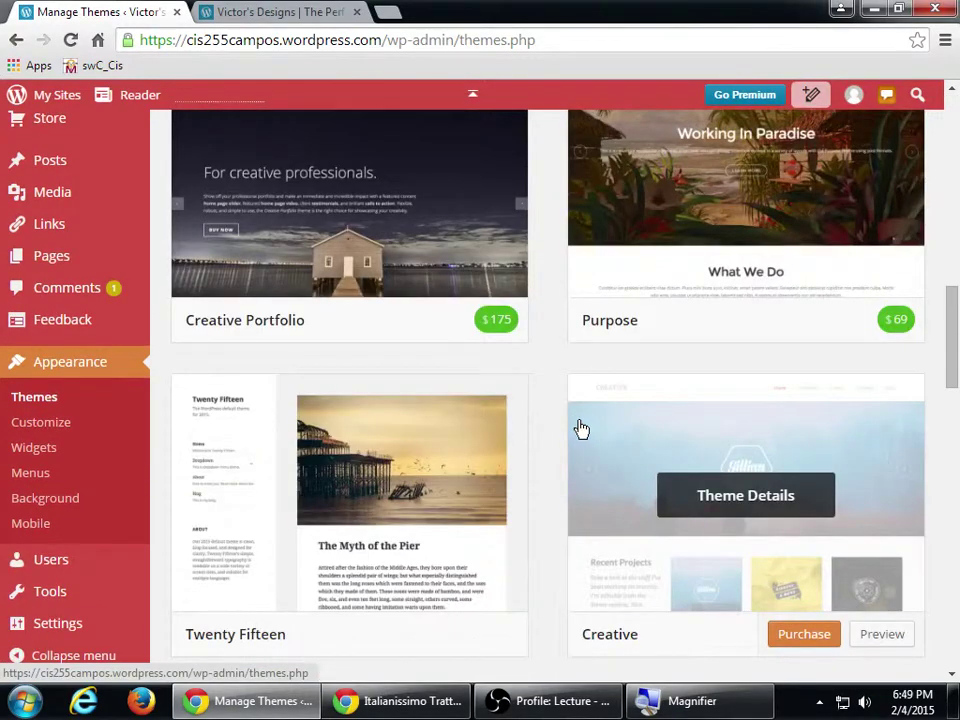
scroll(580, 430, down, 3)
scroll(577, 433, down, 1)
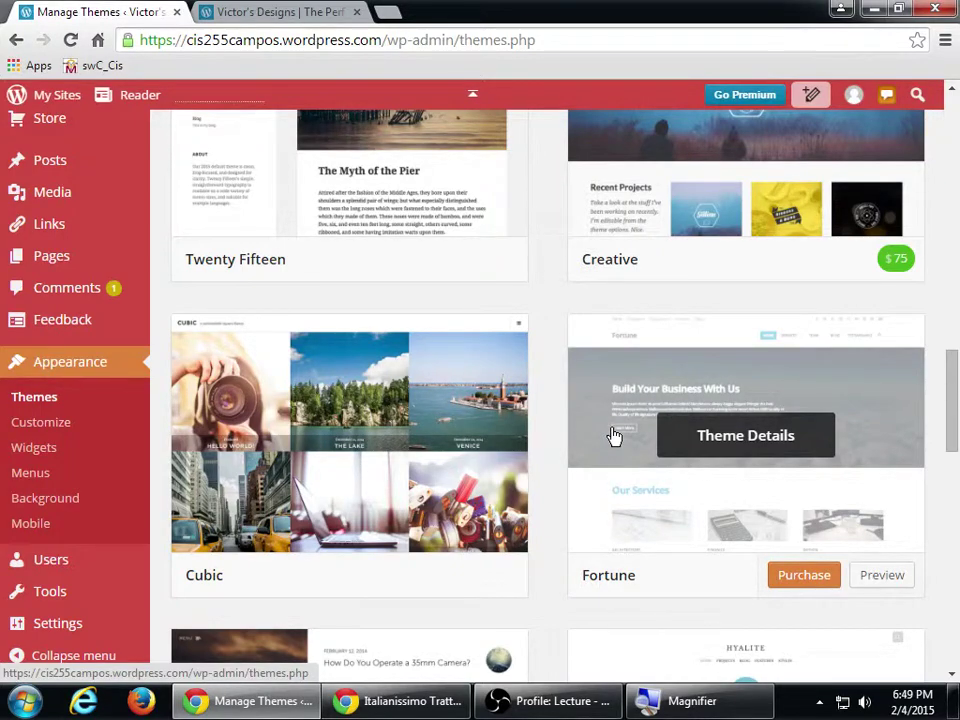
scroll(594, 499, down, 4)
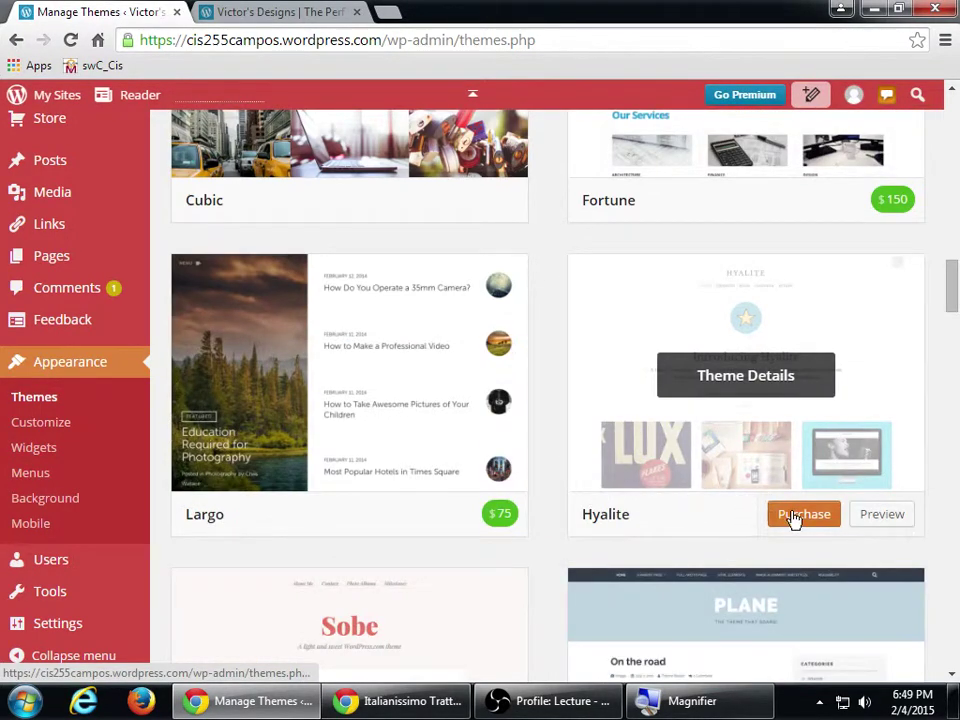
scroll(572, 534, down, 3)
scroll(565, 528, down, 2)
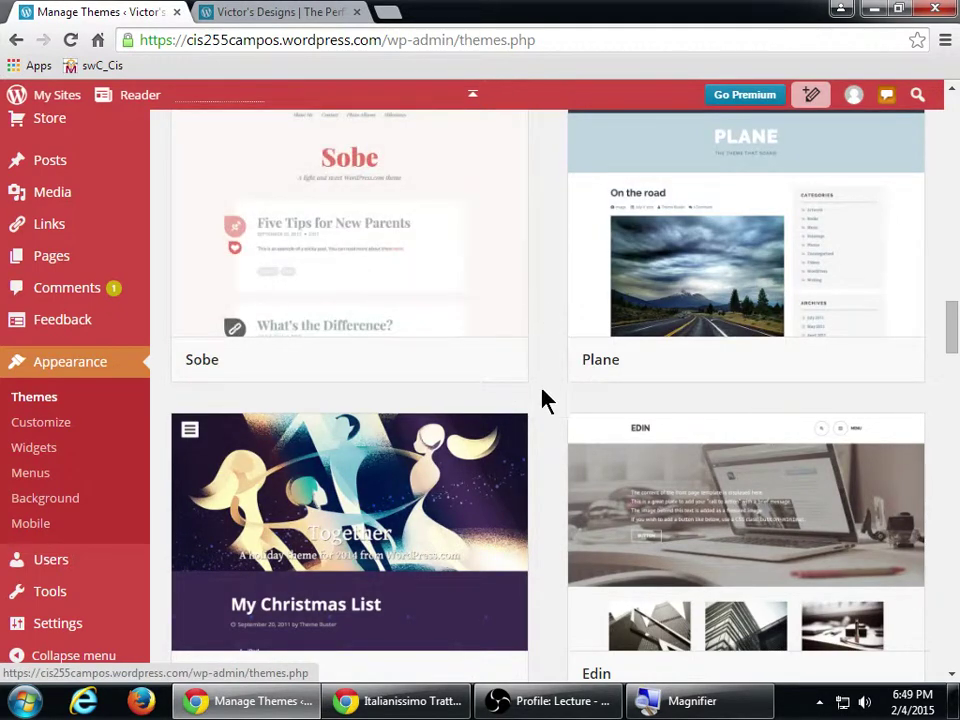
scroll(634, 538, down, 1)
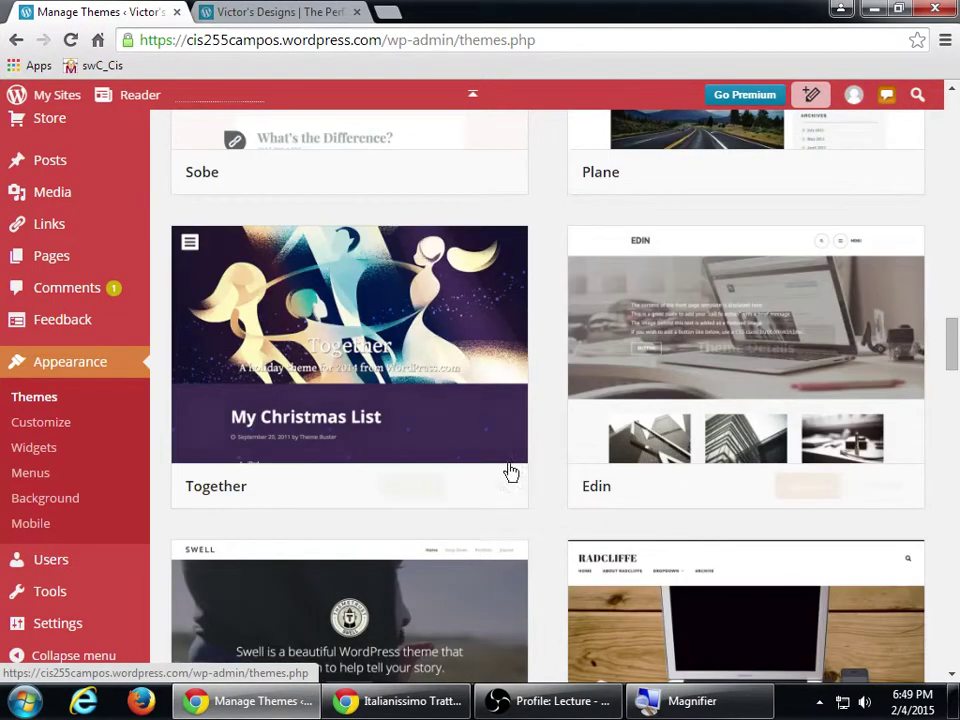
Compare premium themes such as Largo, Hyalite and Creative with free ones such as Sobe and Plane.
scroll(508, 474, up, 4)
scroll(508, 474, up, 2)
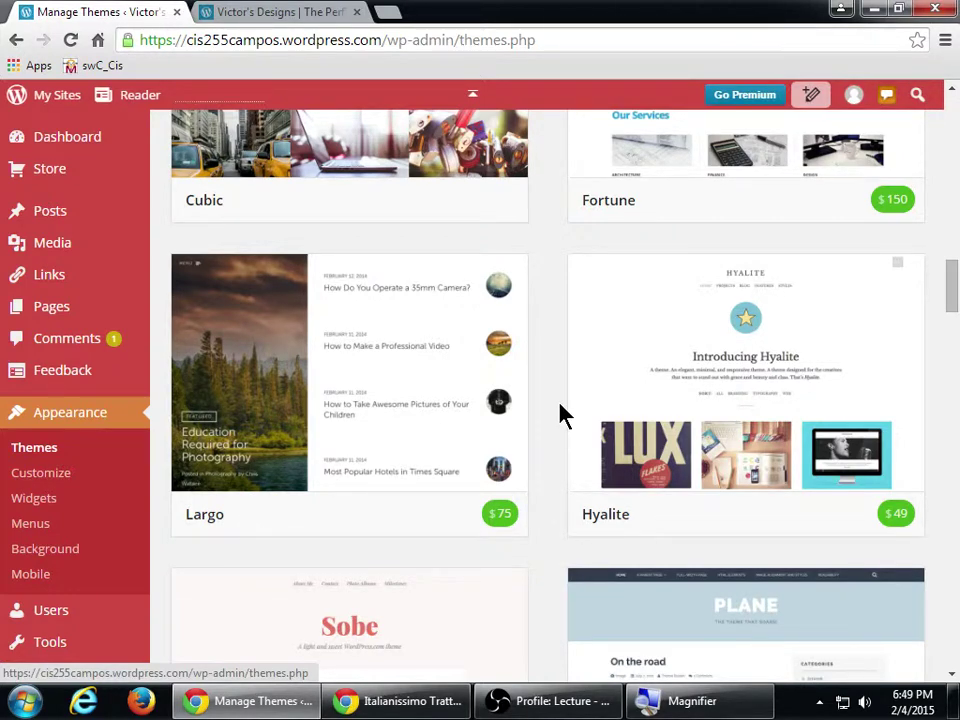
scroll(563, 413, up, 5)
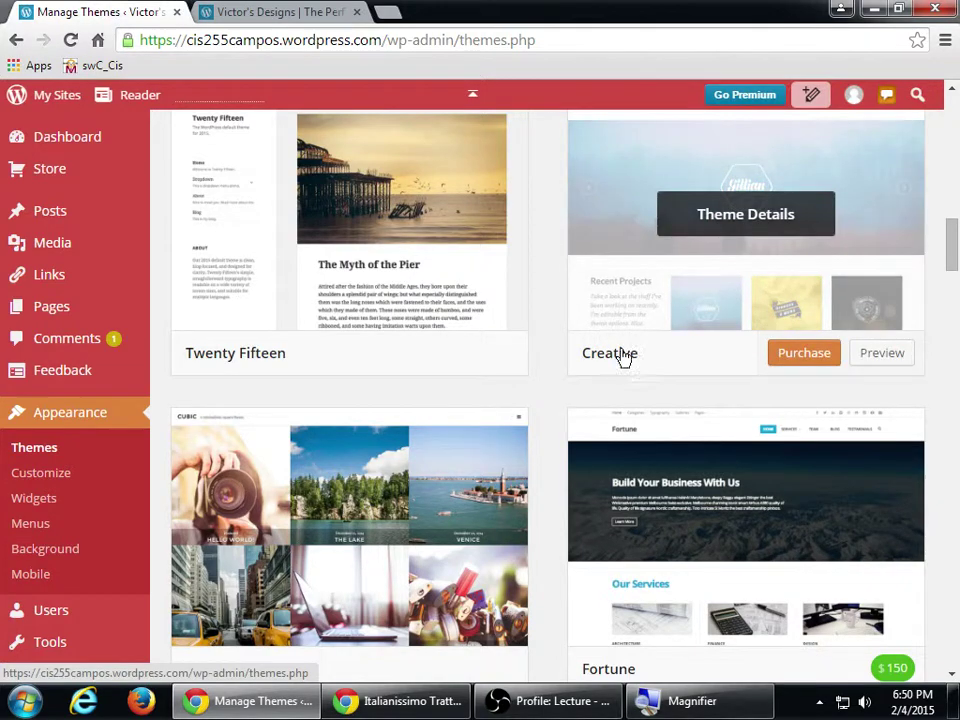
scroll(544, 461, down, 4)
scroll(540, 462, down, 5)
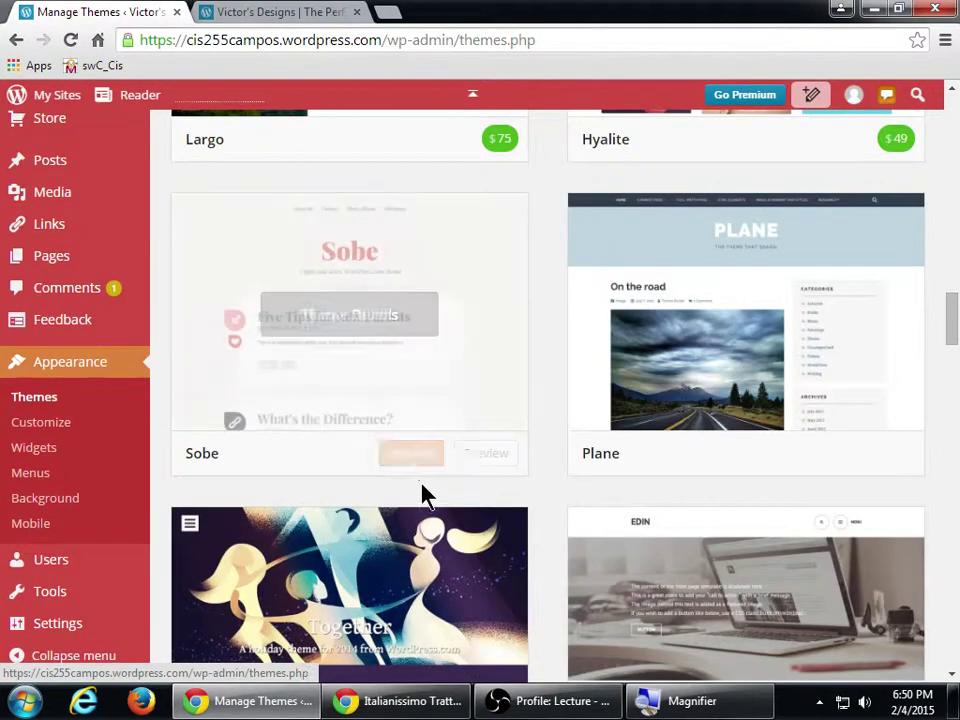
Examine the Sobe, Plane, Edin and Radcliffe themes under magnification, including Sobe's activate and preview options.
mouse_move(414, 467)
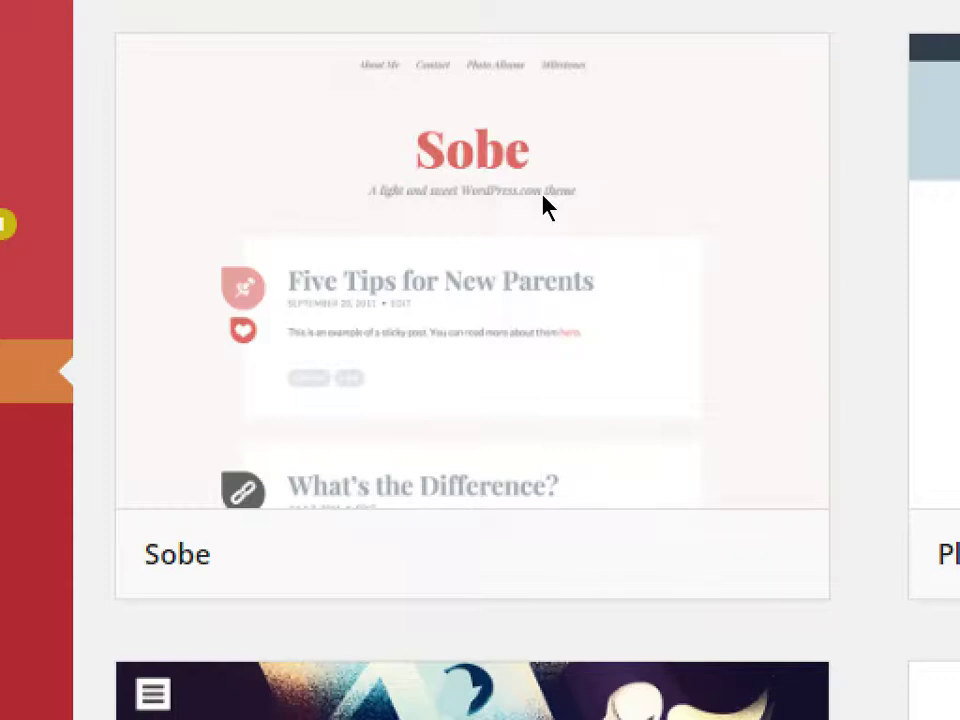
mouse_move(463, 324)
mouse_move(493, 326)
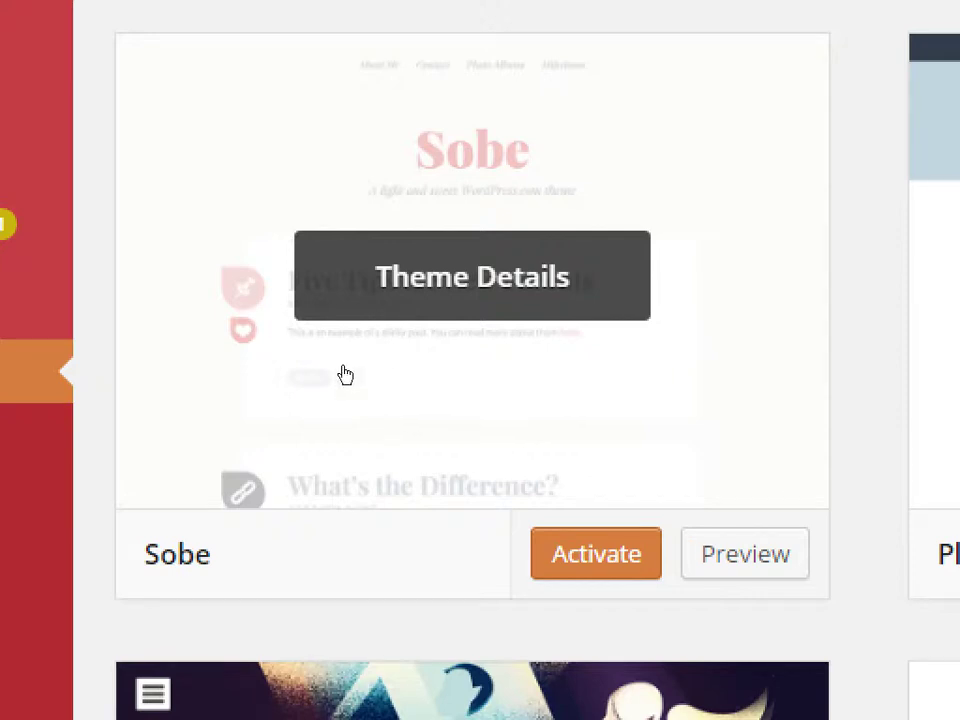
click(514, 317)
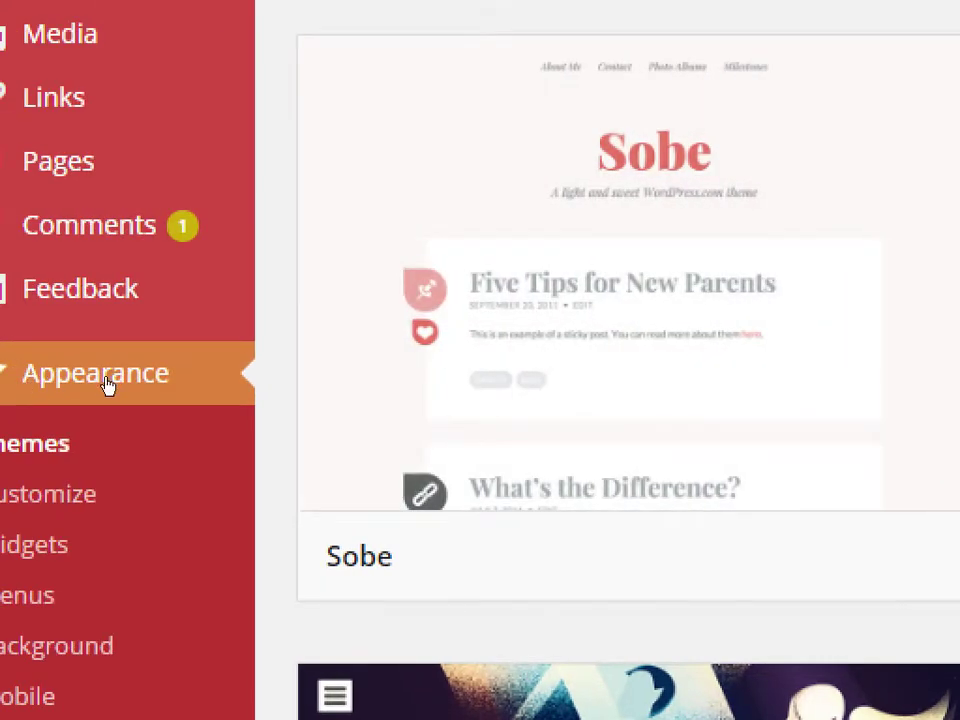
mouse_move(446, 418)
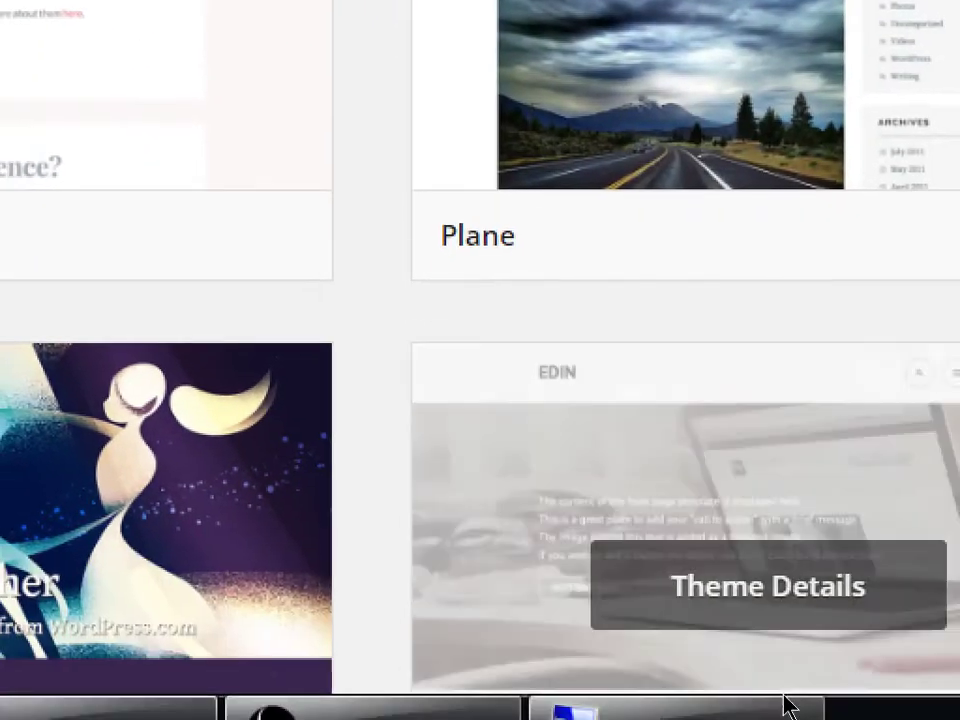
scroll(535, 570, down, 3)
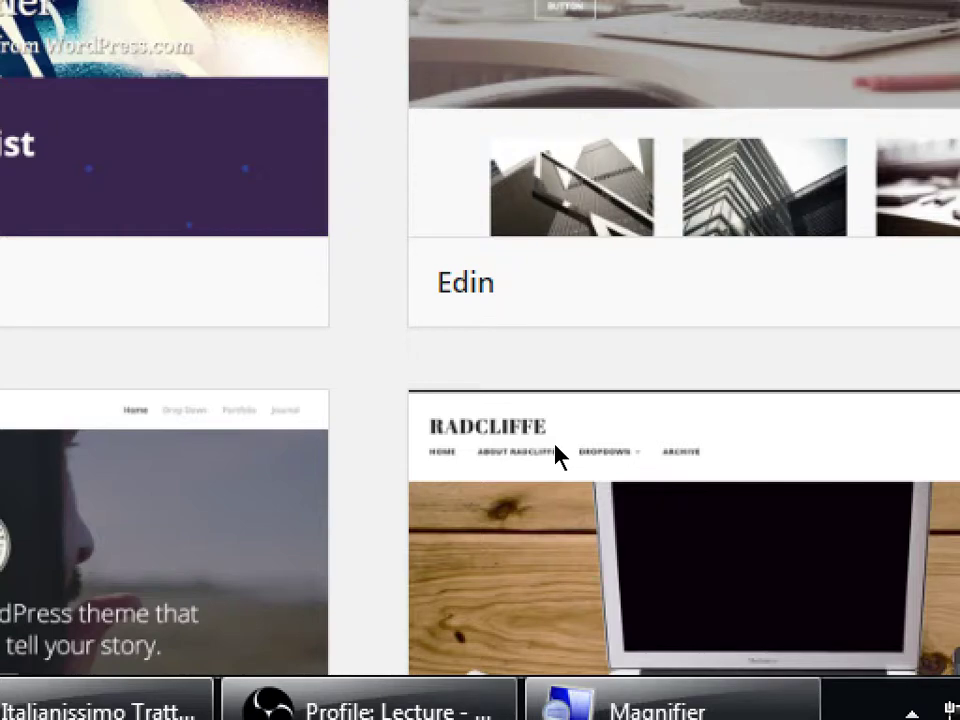
key(super+minus)
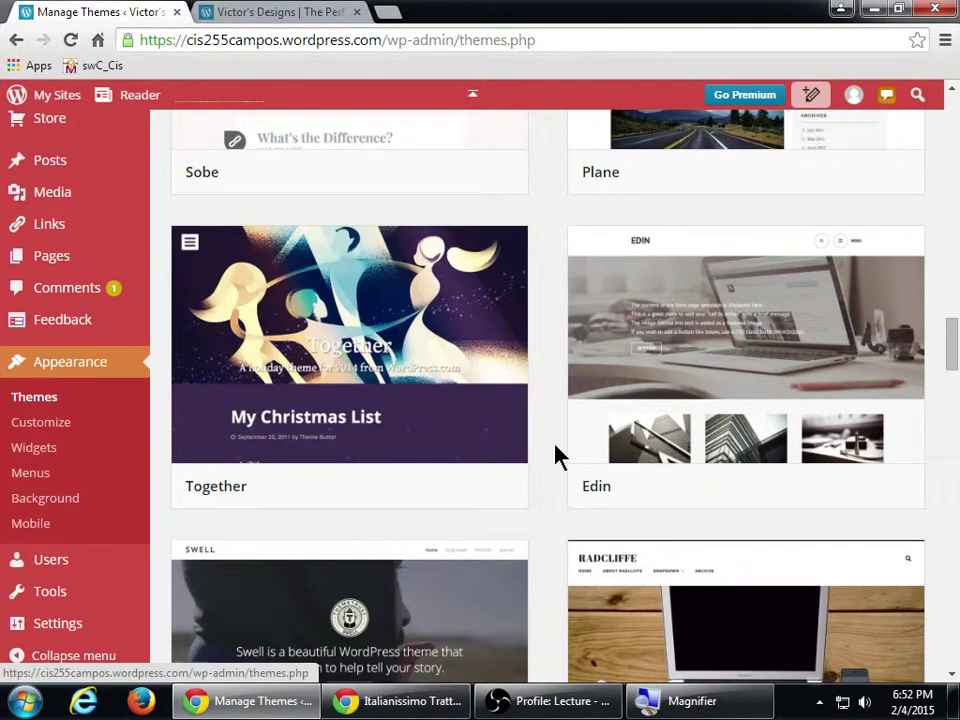
Switch to the other browser window and load pmdinteractive.com in a new tab.
key(alt+Tab)
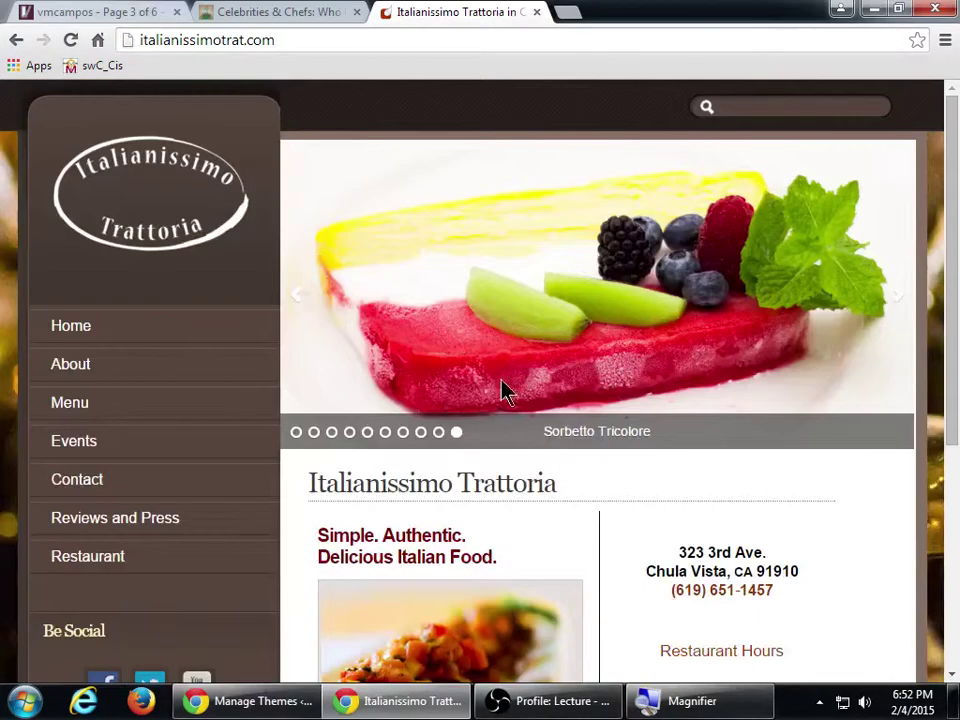
click(572, 13)
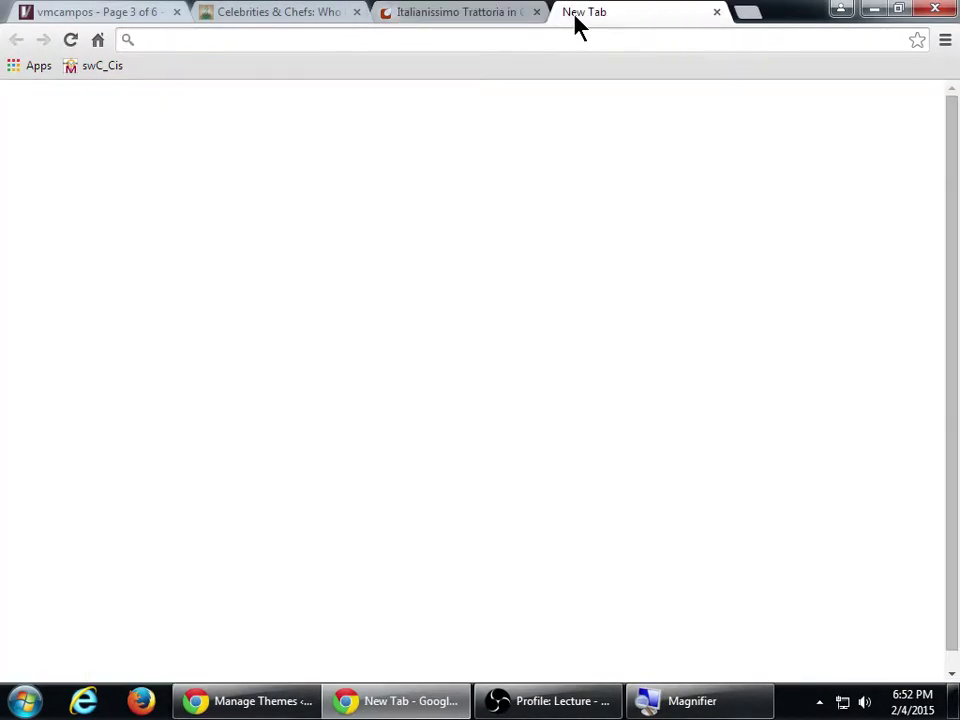
text(pm)
text(ner)
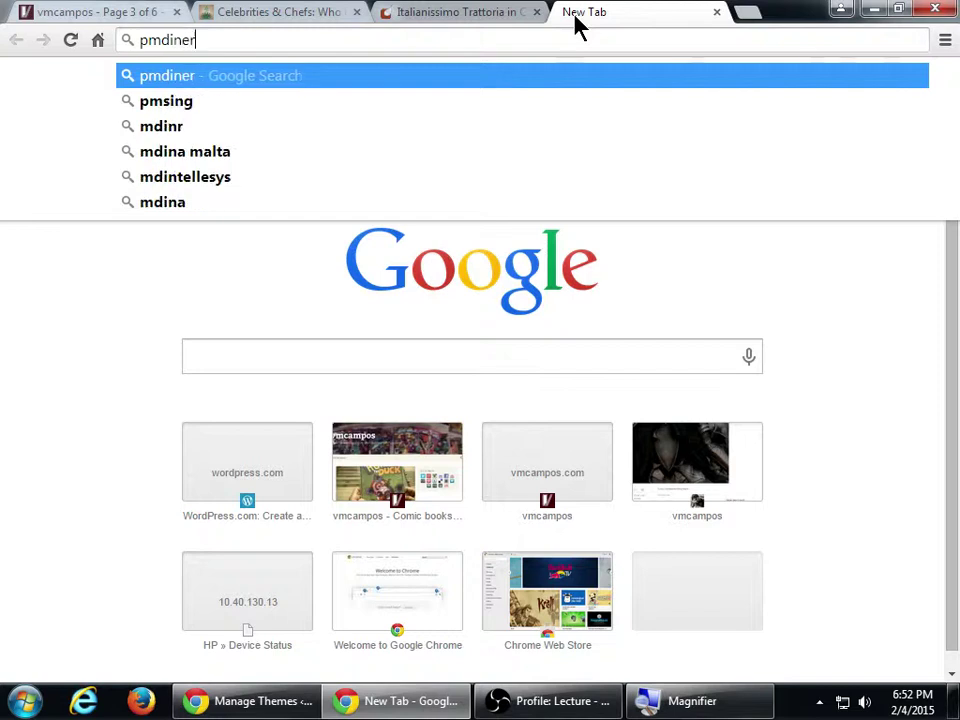
key(BackSpace)
key(BackSpace)
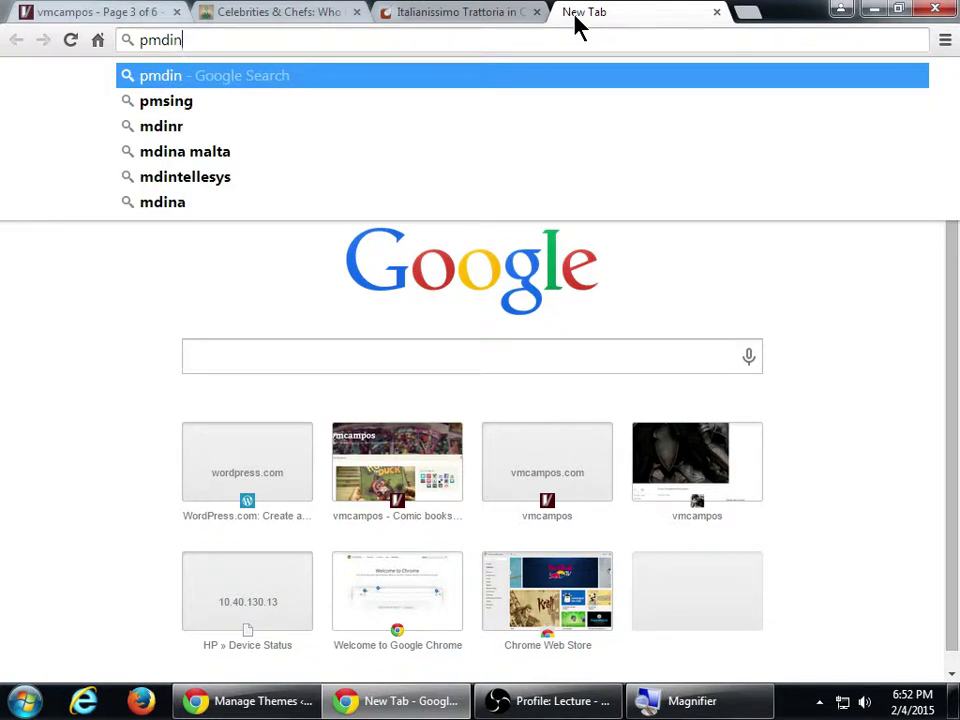
text(teractive.com)
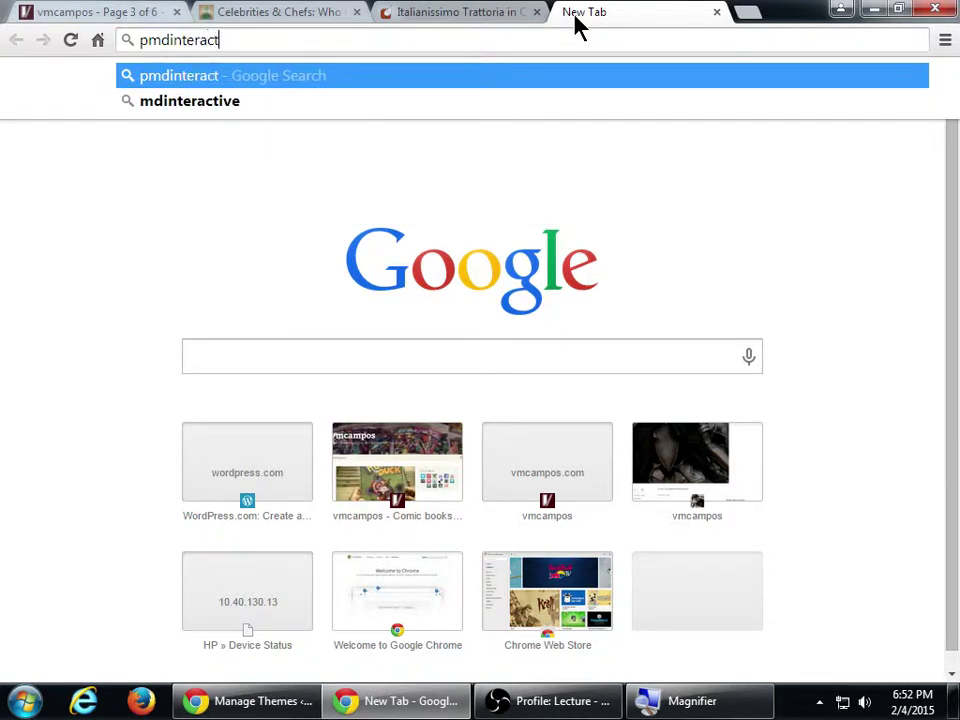
key(Return)
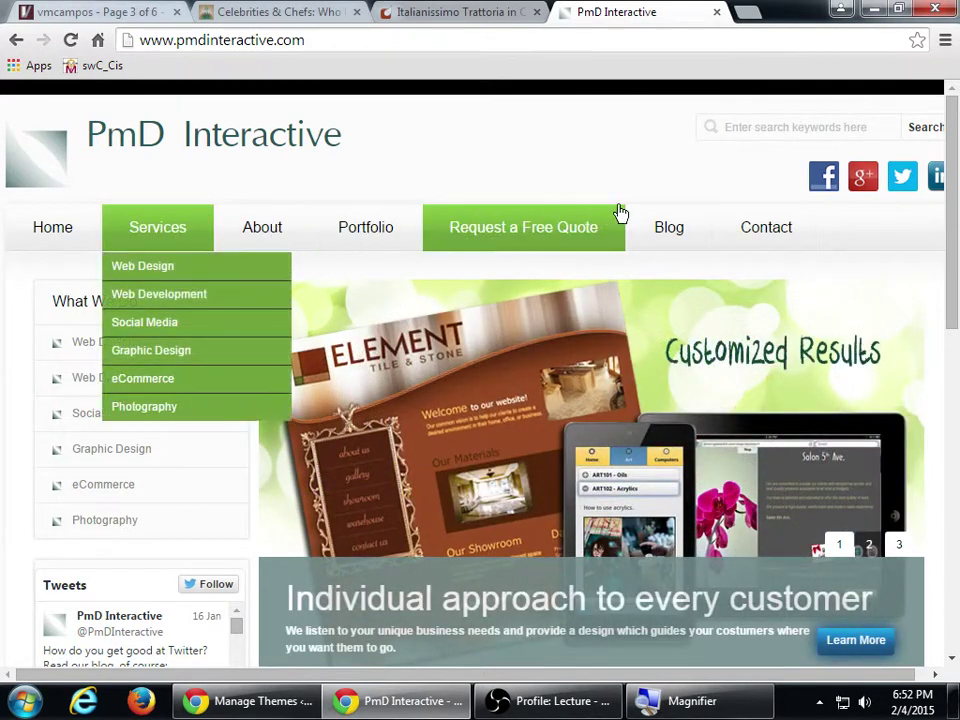
Look over the PmD Interactive home page, including the Services submenu, blog posts and footer links.
mouse_move(152, 251)
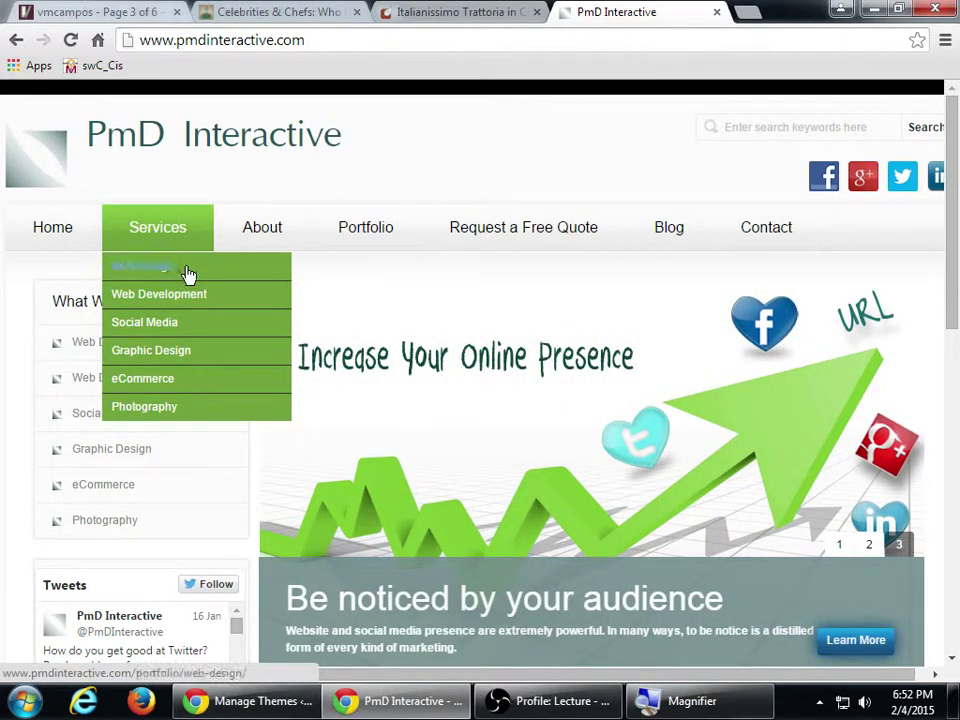
scroll(365, 420, down, 1)
scroll(350, 320, down, 2)
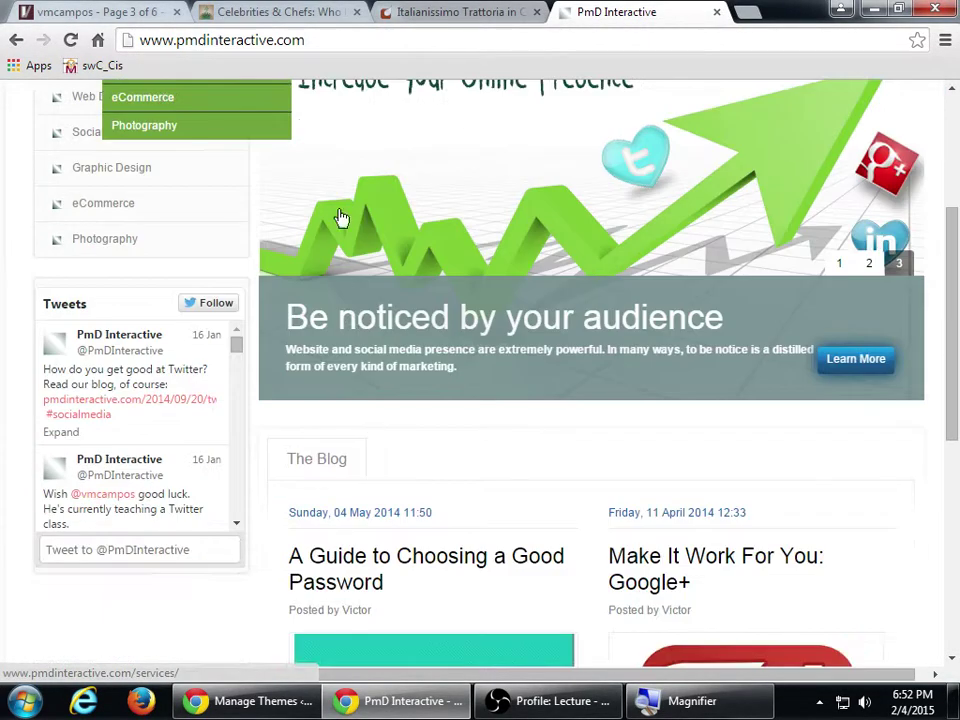
scroll(401, 486, down, 6)
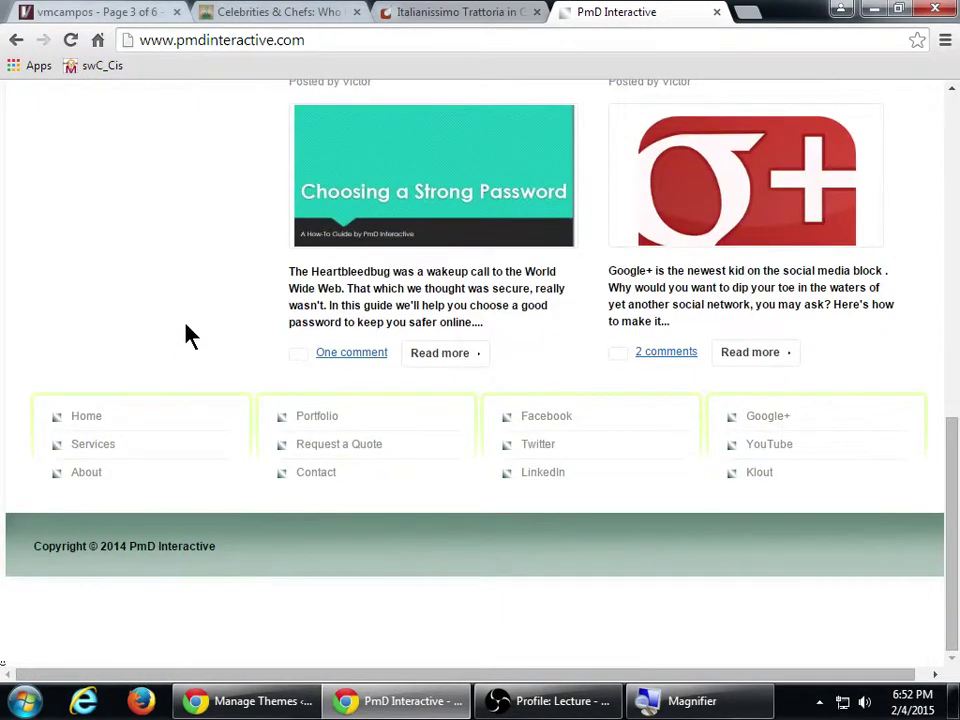
scroll(189, 330, up, 10)
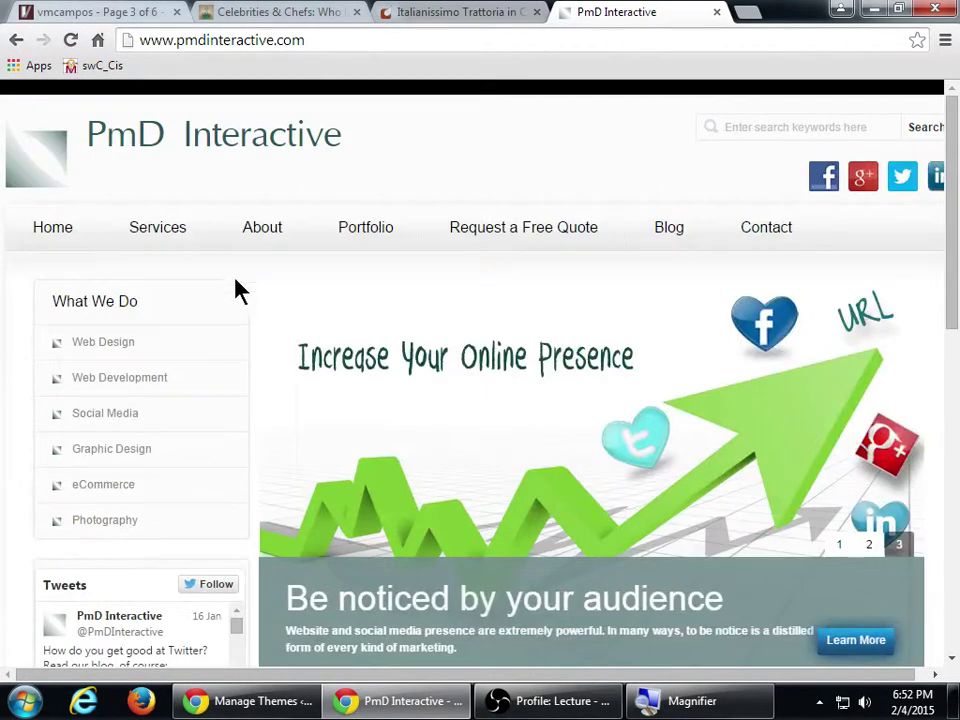
Open PmD Interactive's Portfolio page and look through the client projects from Aqui es Texcoco to Grade by Grade.
mouse_move(167, 218)
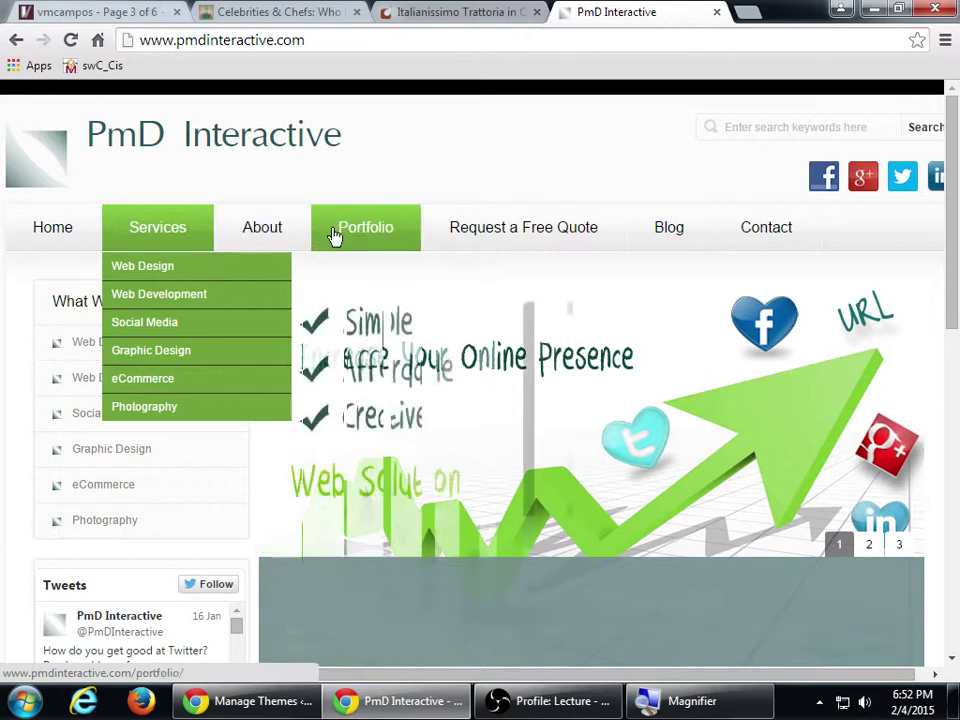
click(369, 239)
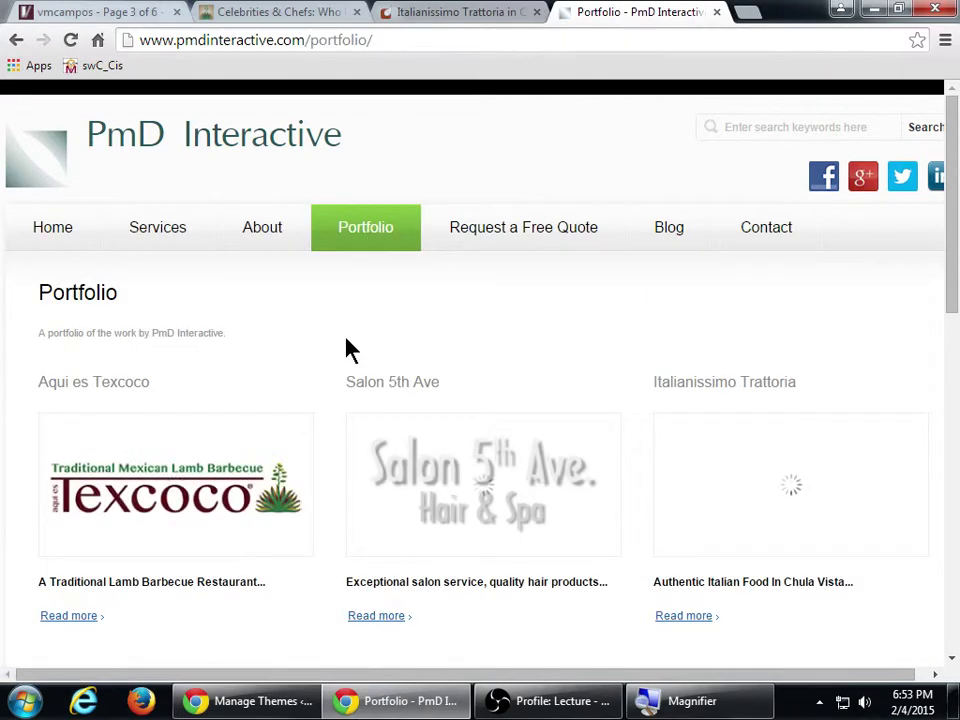
scroll(345, 343, down, 3)
scroll(345, 343, down, 5)
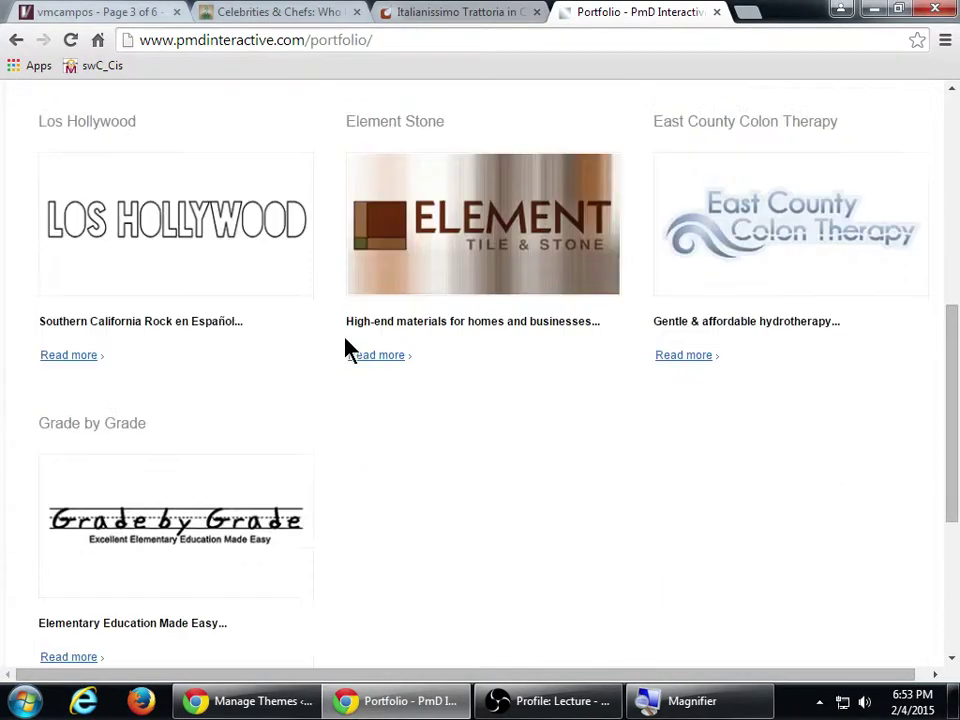
scroll(363, 422, up, 3)
scroll(363, 422, up, 3)
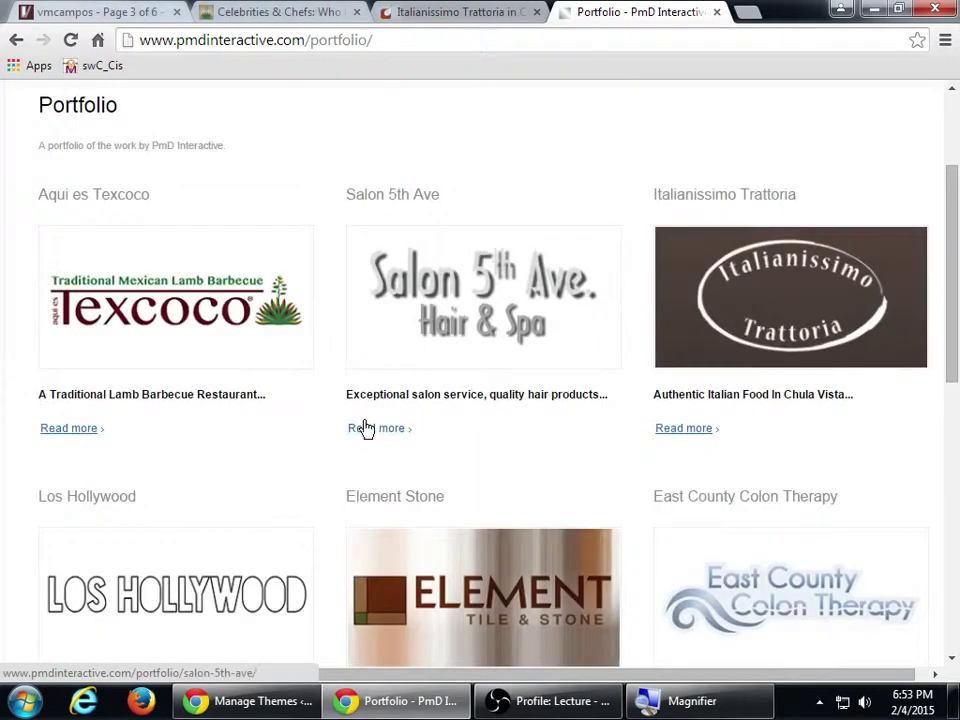
scroll(365, 428, down, 1)
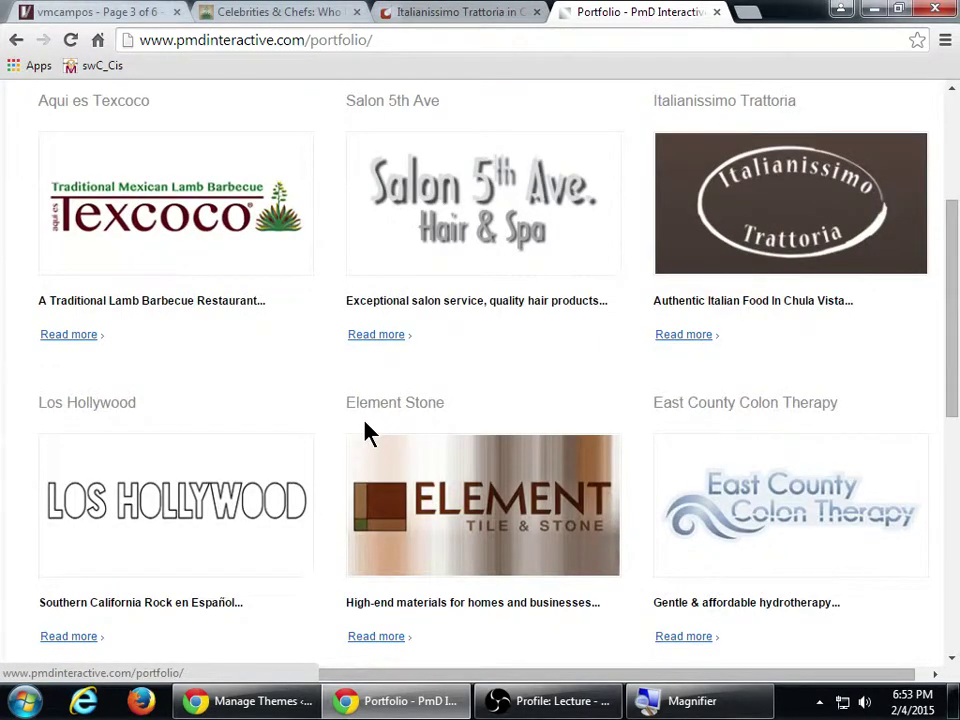
Leave the PmD Interactive portfolio and return to the start of the WordPress theme list in the other browser window.
scroll(369, 433, up, 1)
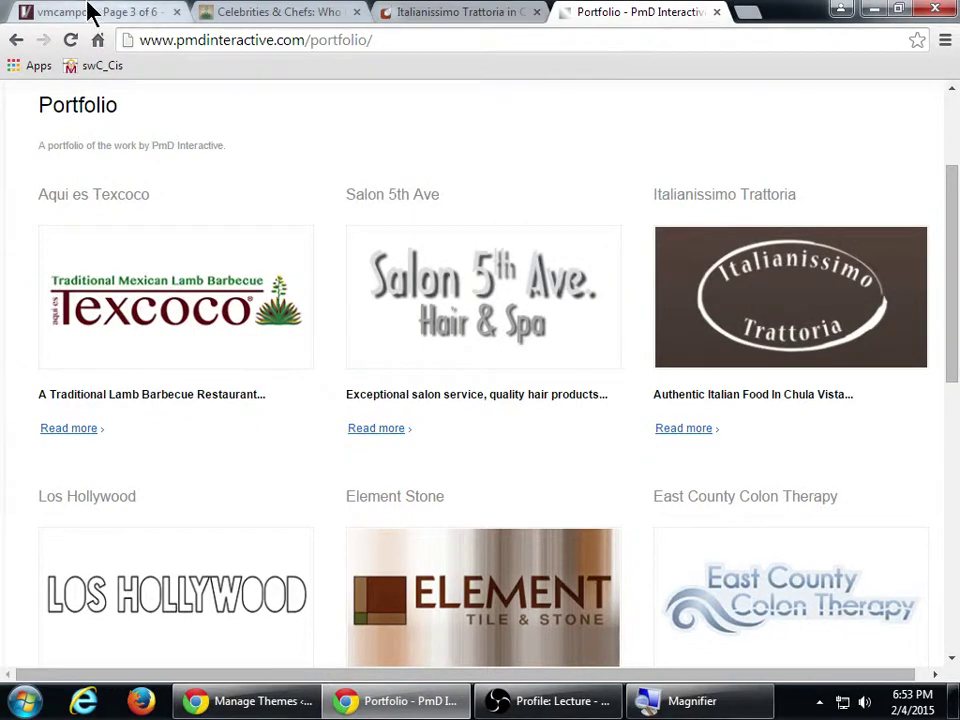
click(90, 14)
click(873, 9)
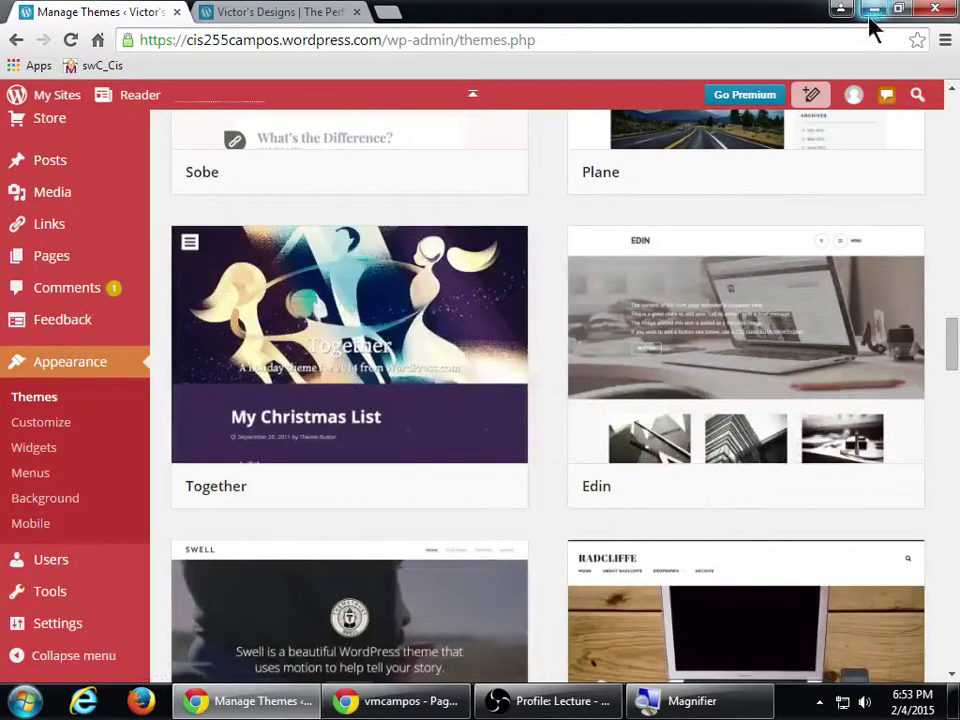
scroll(566, 360, up, 10)
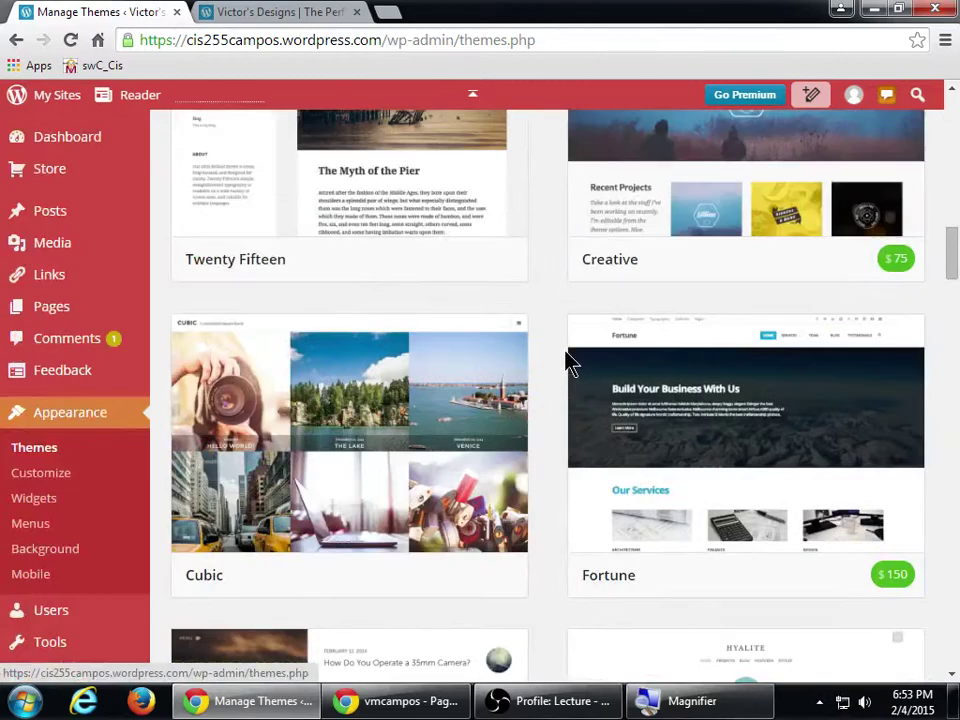
scroll(566, 362, up, 10)
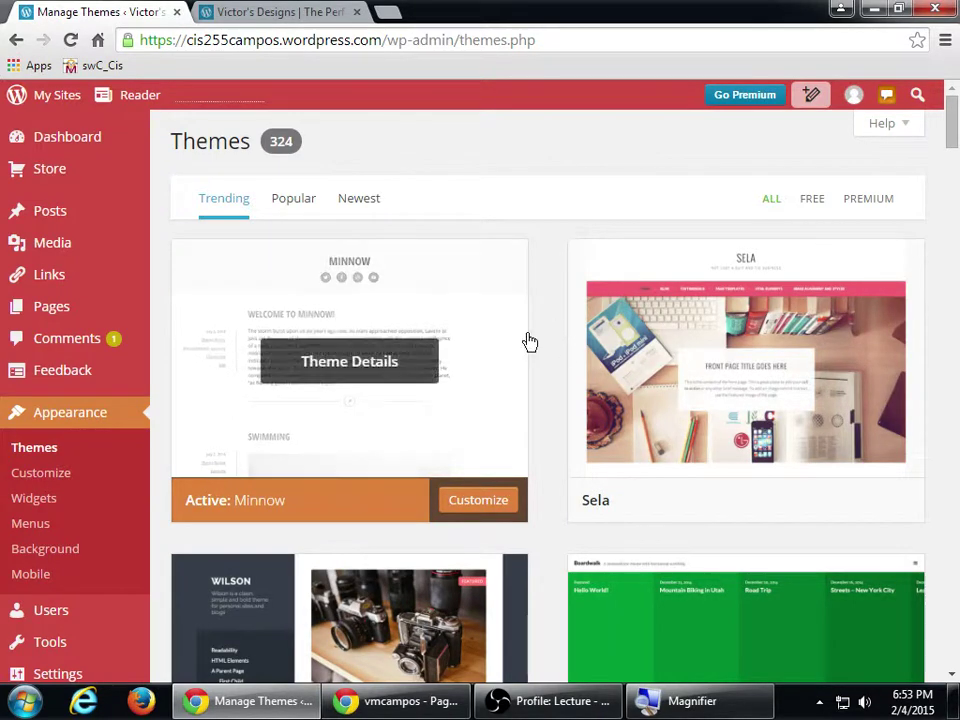
Browse the trending themes from Minnow and Sela down to Edin and Radcliffe, and return to the start of the list.
scroll(530, 418, down, 3)
scroll(533, 430, down, 5)
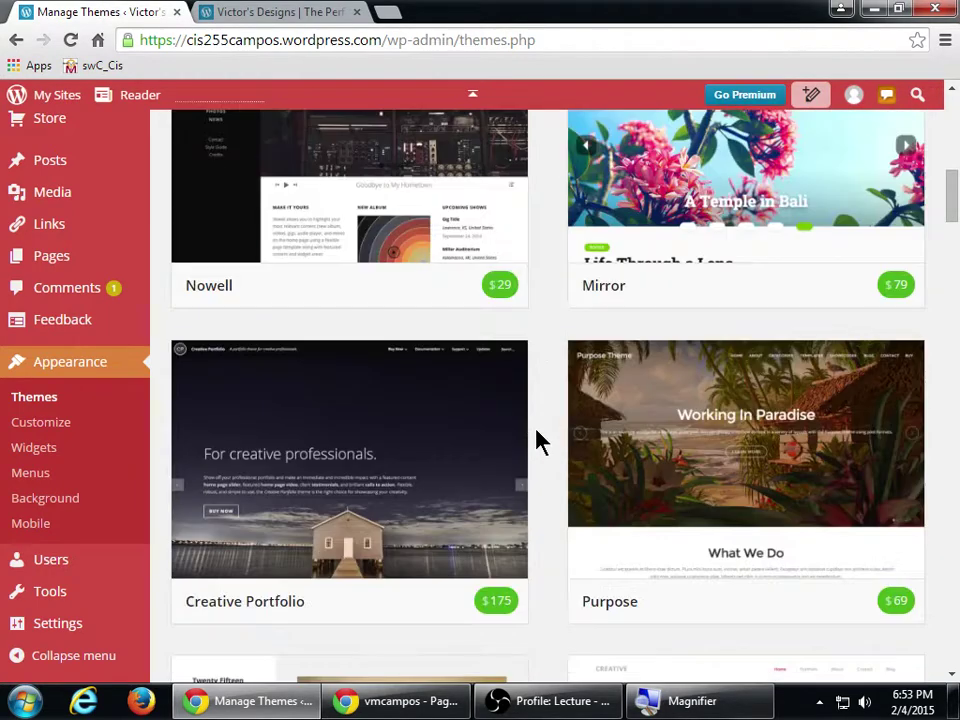
scroll(537, 440, up, 1)
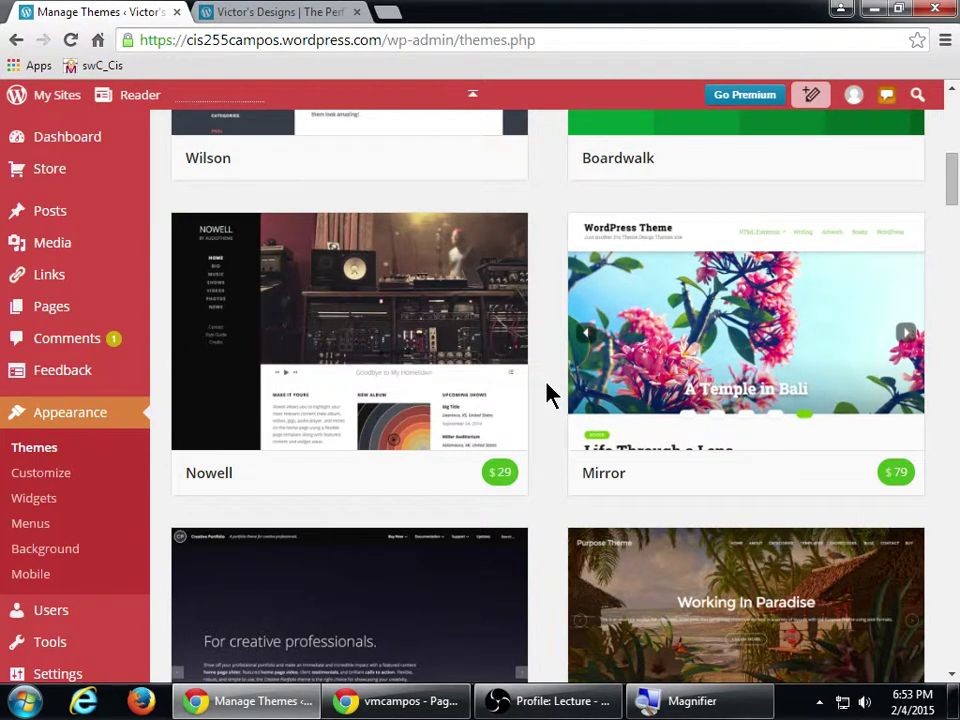
scroll(547, 393, down, 6)
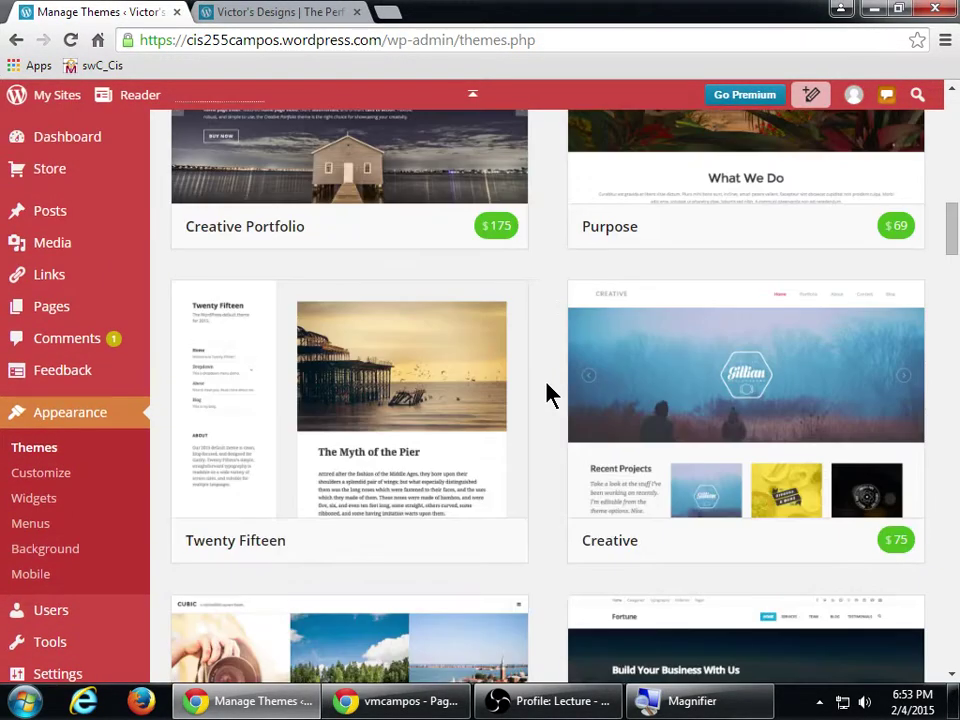
scroll(547, 393, up, 3)
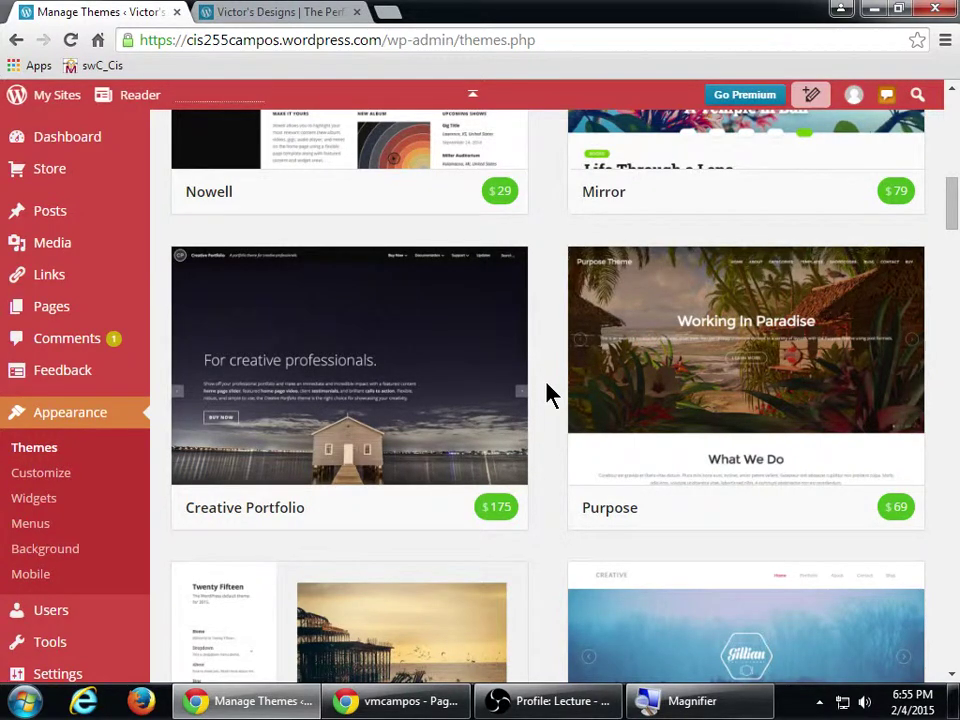
mouse_move(588, 392)
scroll(541, 398, down, 10)
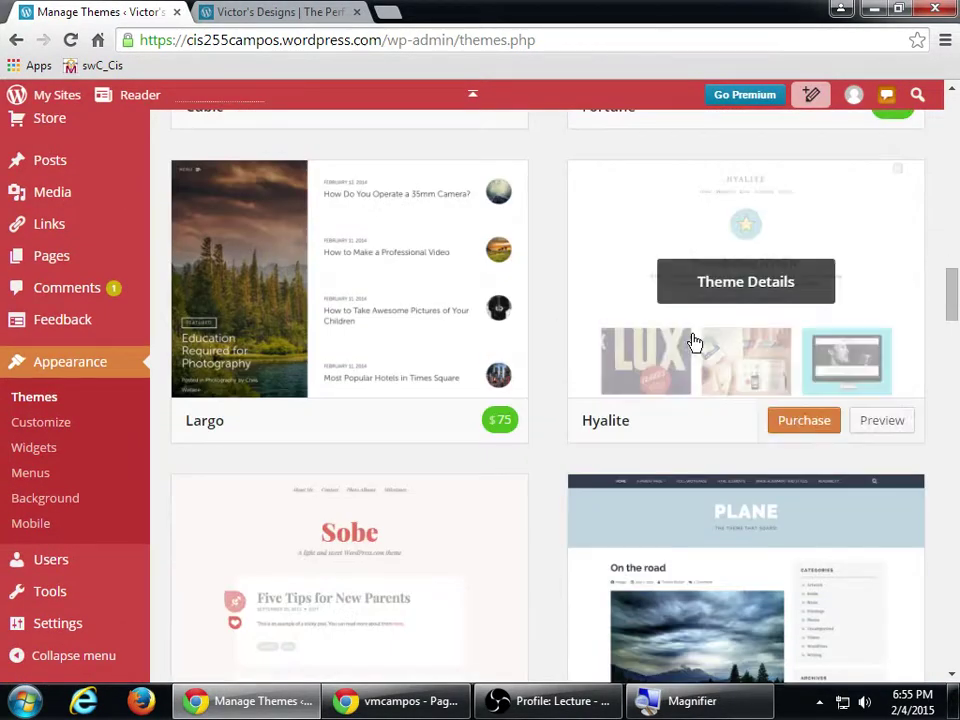
scroll(611, 426, down, 3)
scroll(589, 456, down, 3)
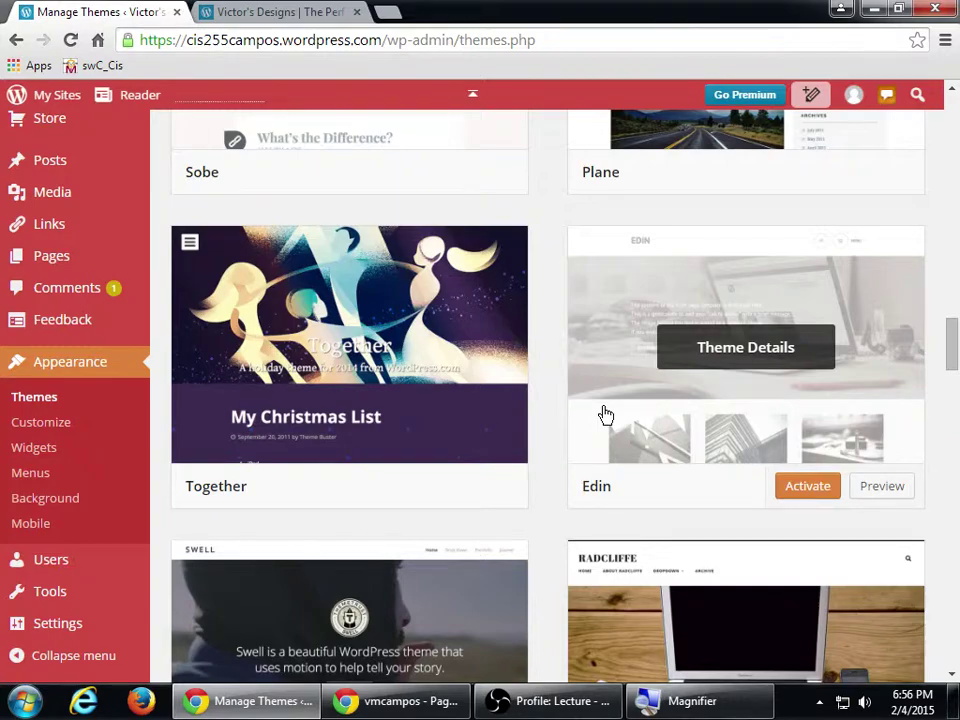
scroll(604, 420, up, 15)
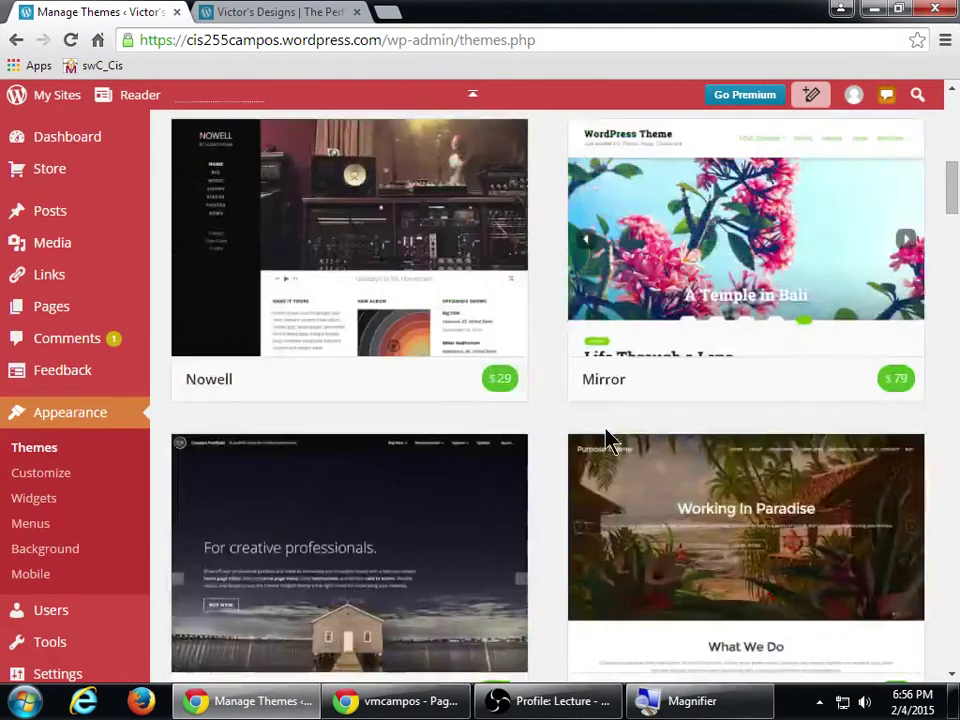
scroll(604, 437, up, 3)
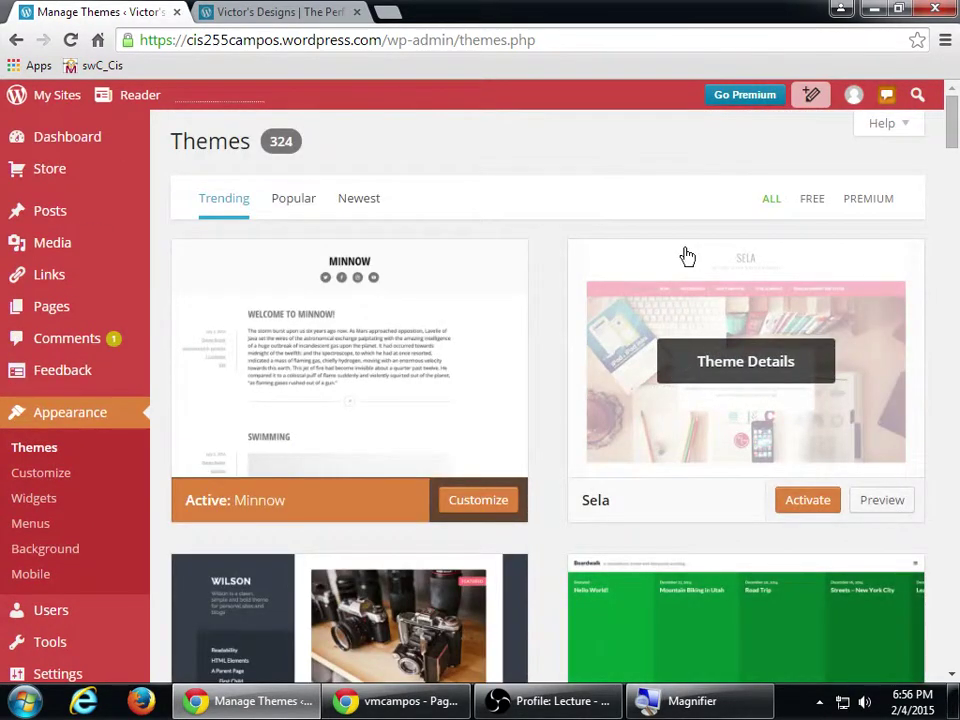
Open the Sela theme's details, highlight its "Responsive Layout" tag, and close the details.
mouse_move(420, 368)
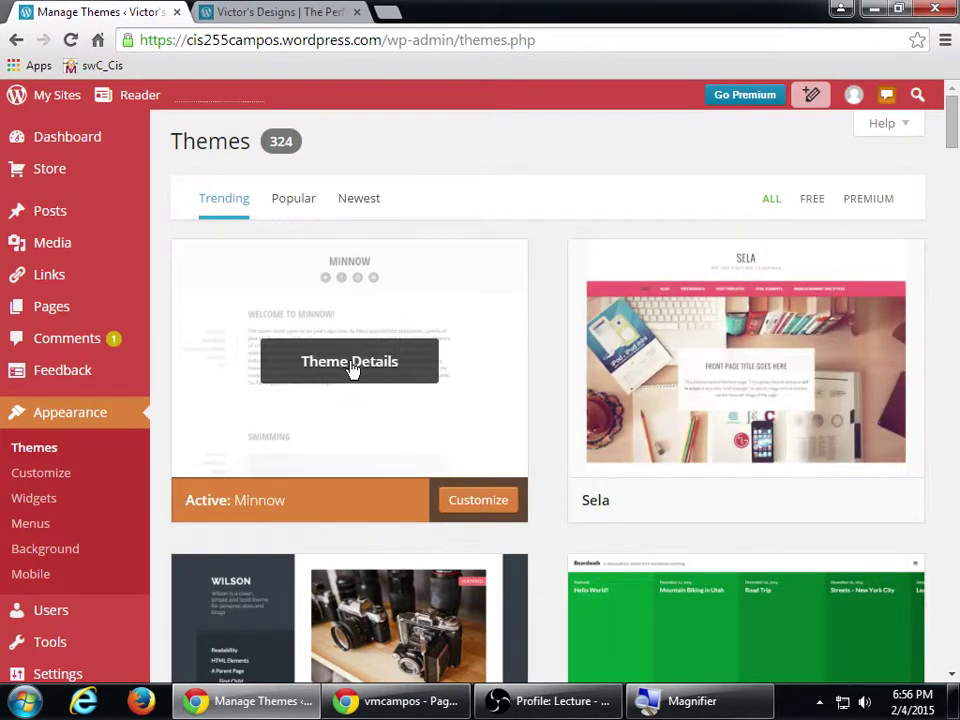
click(725, 376)
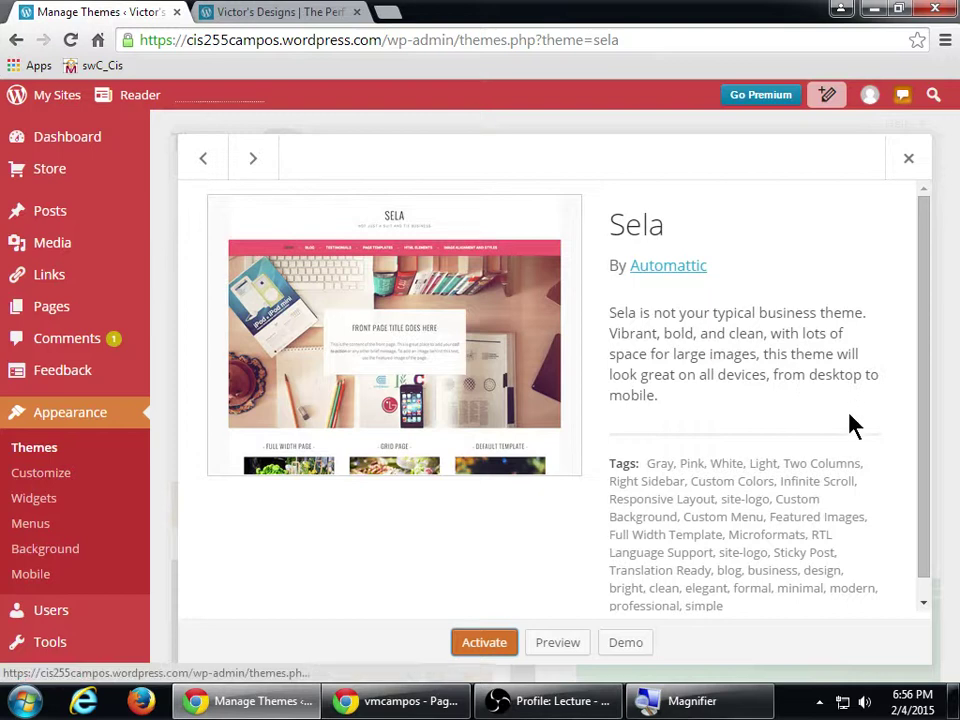
scroll(851, 424, down, 1)
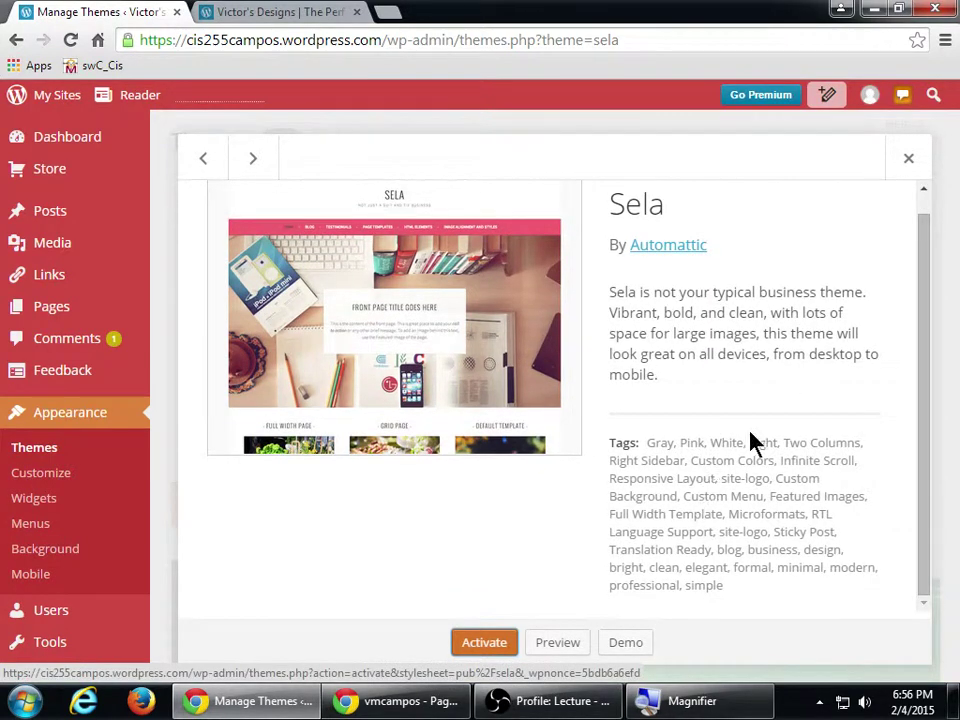
drag(637, 479, 705, 480)
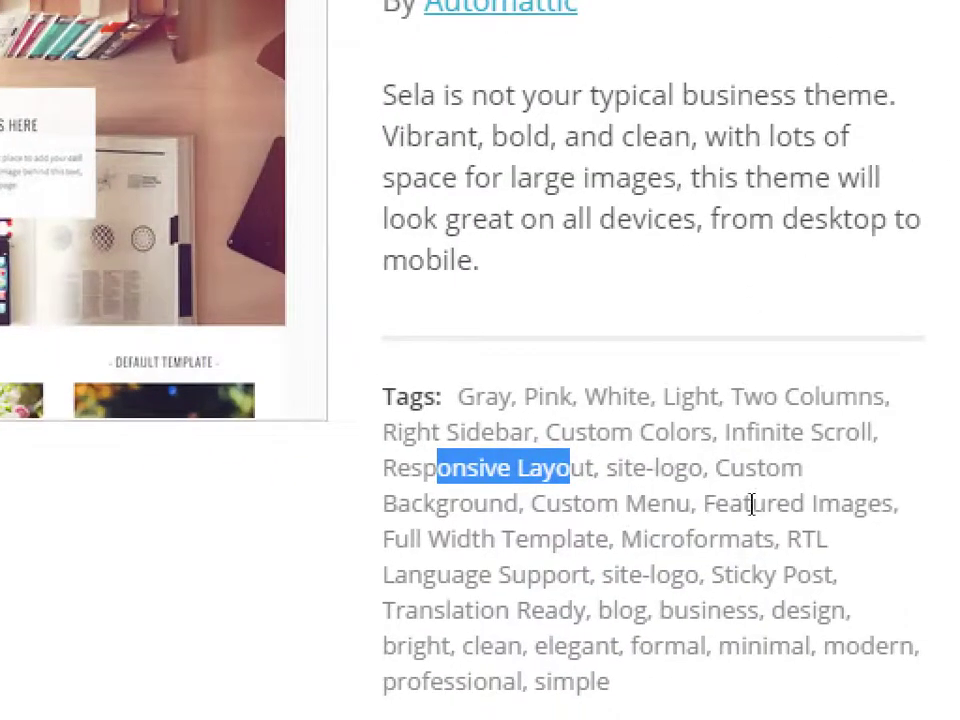
click(752, 503)
drag(613, 484, 714, 483)
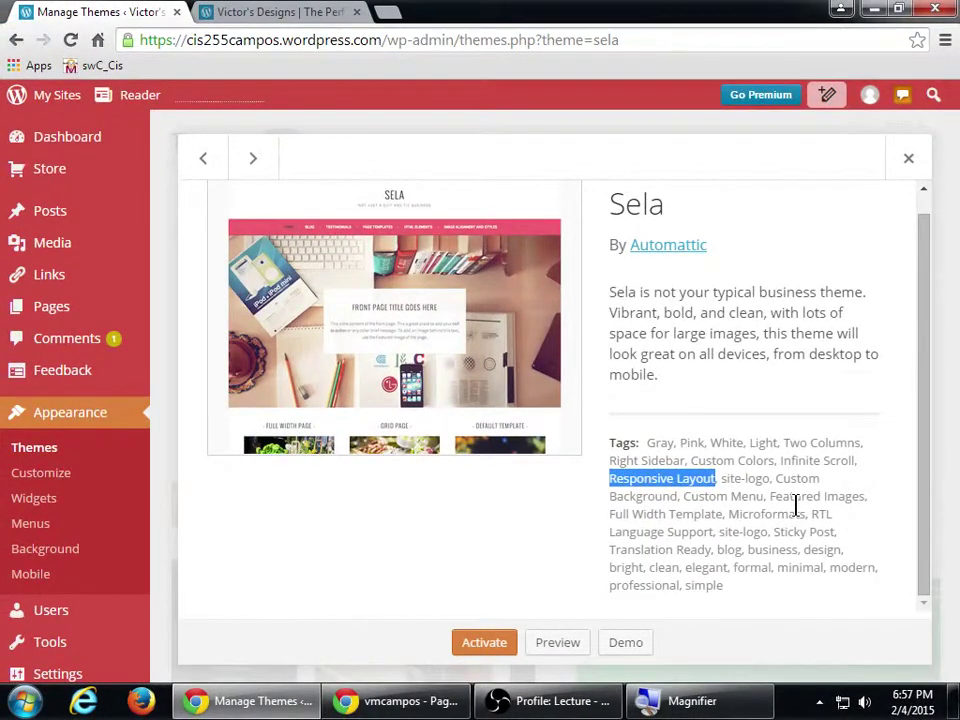
click(907, 159)
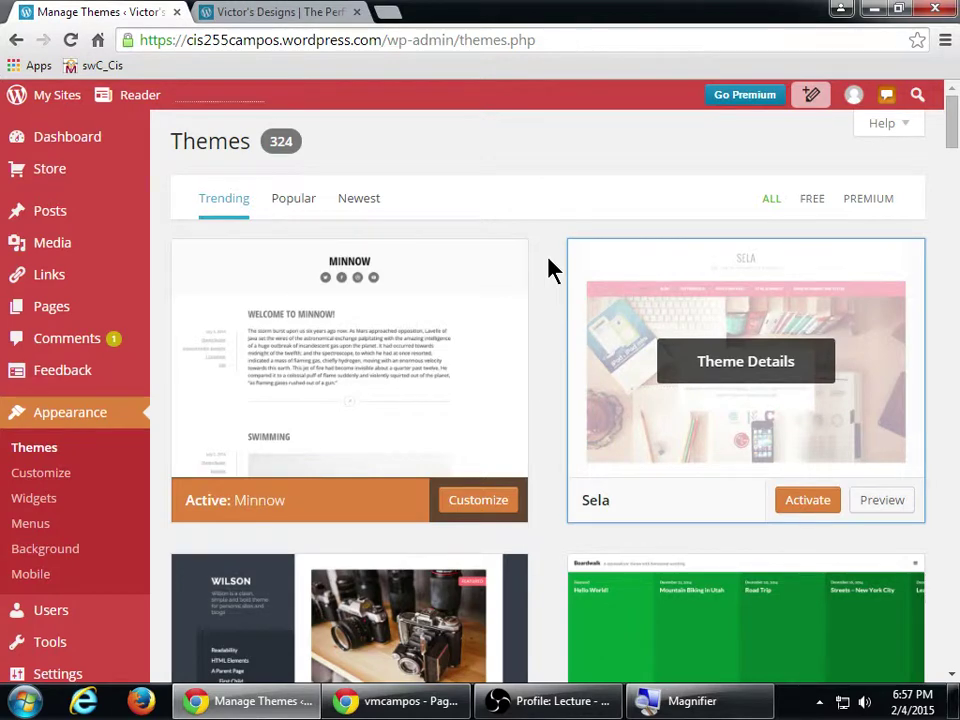
Find and launch Adobe Dreamweaver CC 2014 from the system's program search.
key(super)
text(dream)
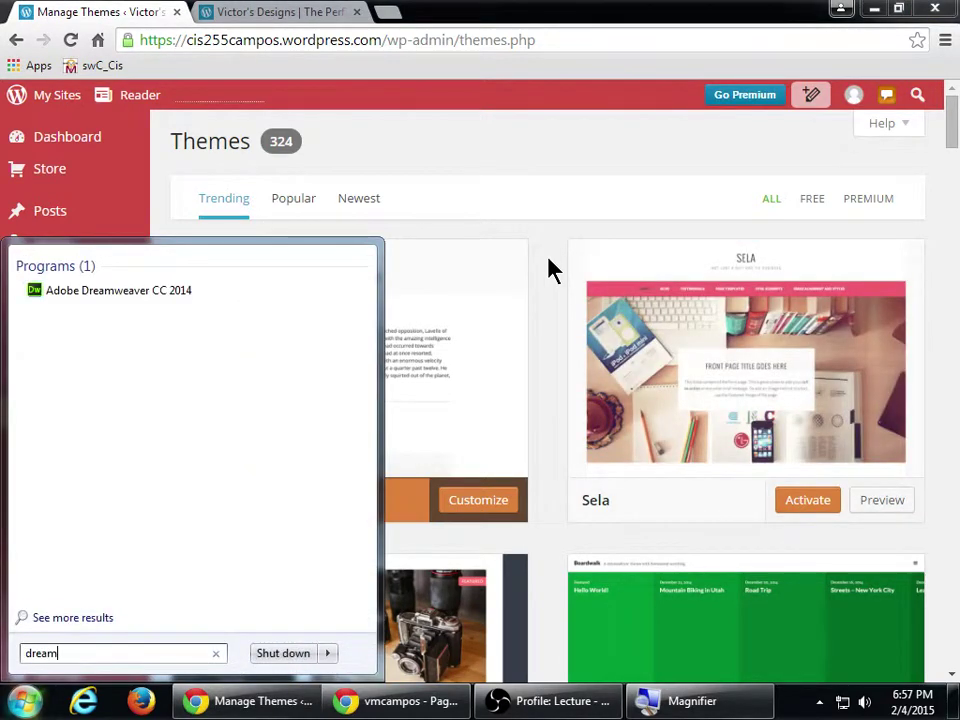
key(Return)
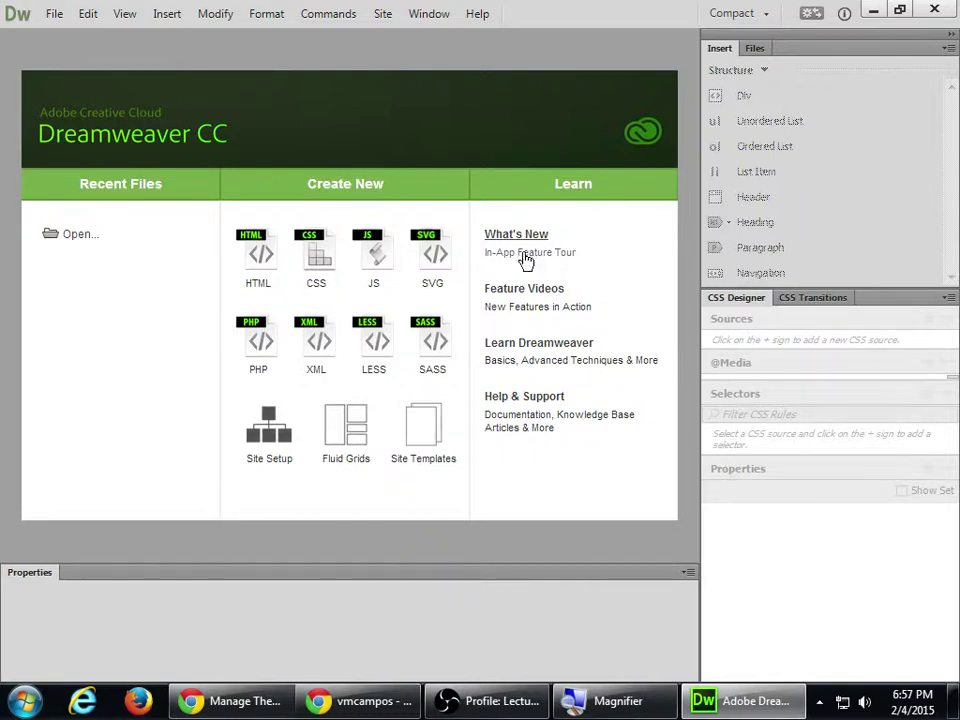
Examine the Fluid Grid Layout and blank HTML page options for a new document, cancel without creating one, and close Dreamweaver.
click(56, 16)
click(68, 35)
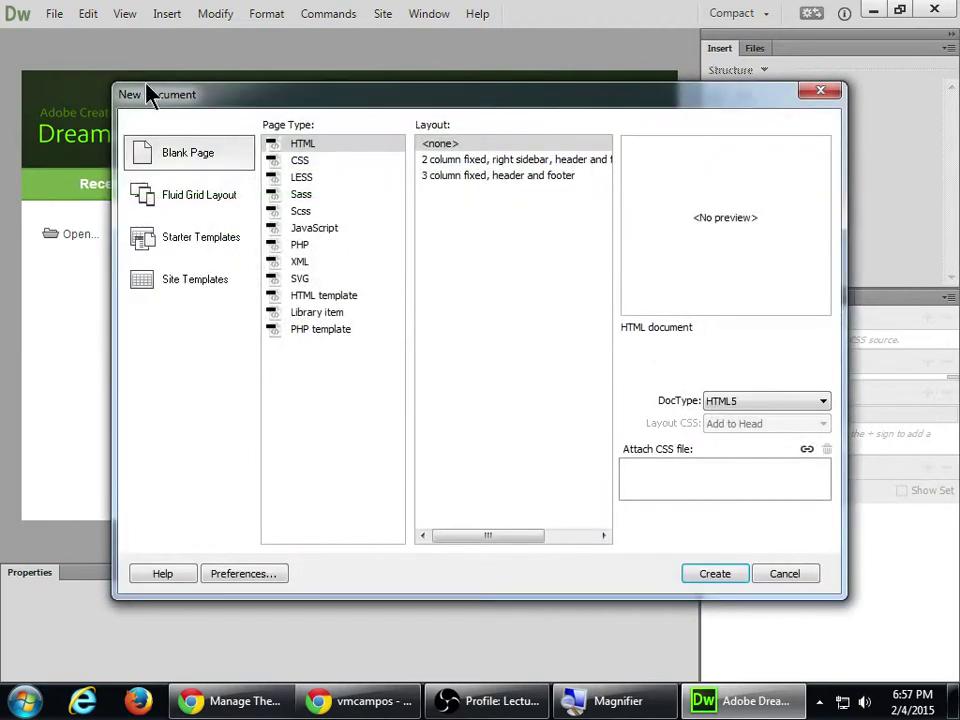
drag(150, 96, 156, 178)
click(224, 284)
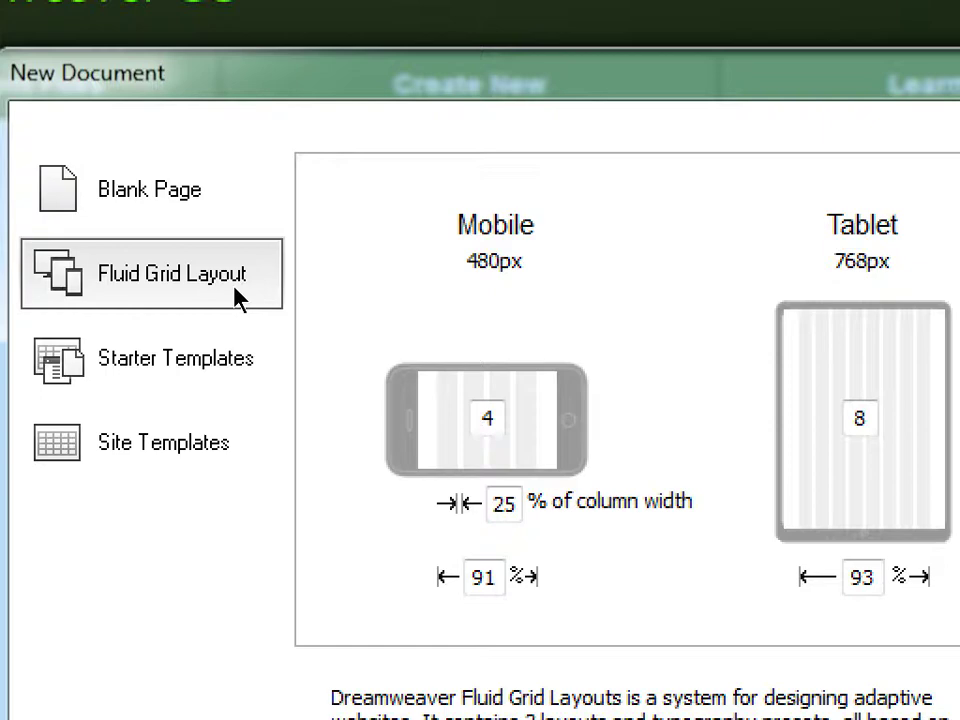
click(205, 212)
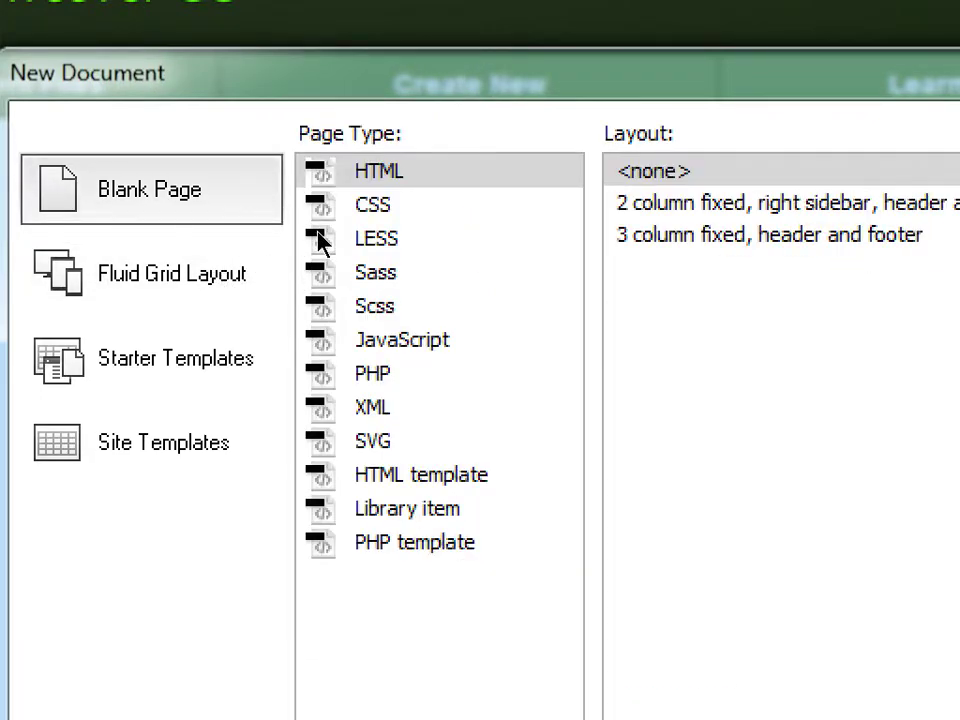
click(380, 171)
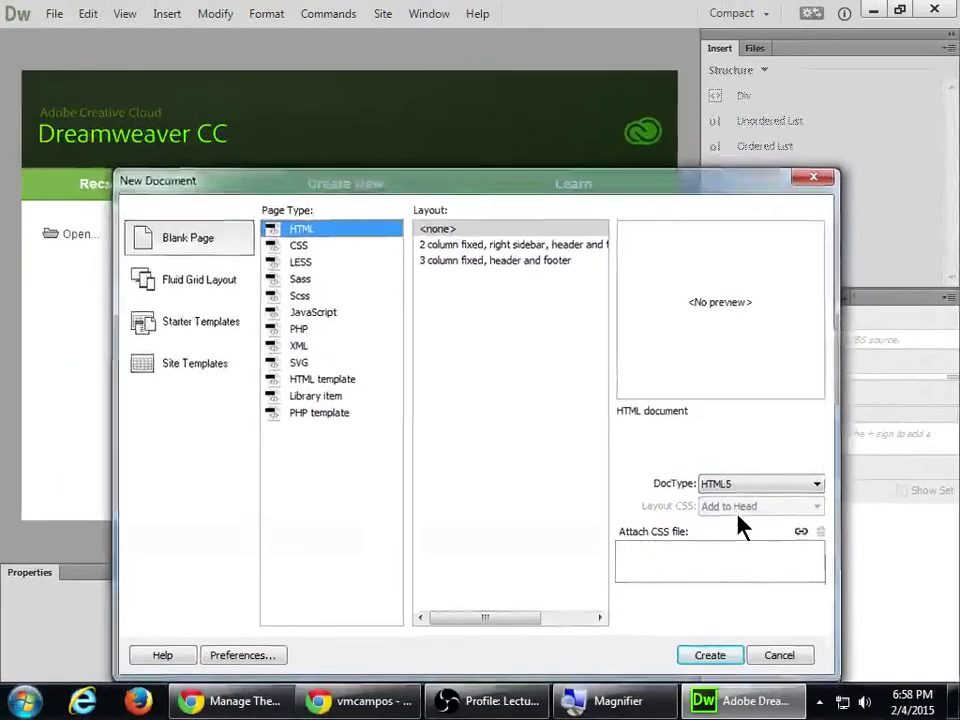
key(Escape)
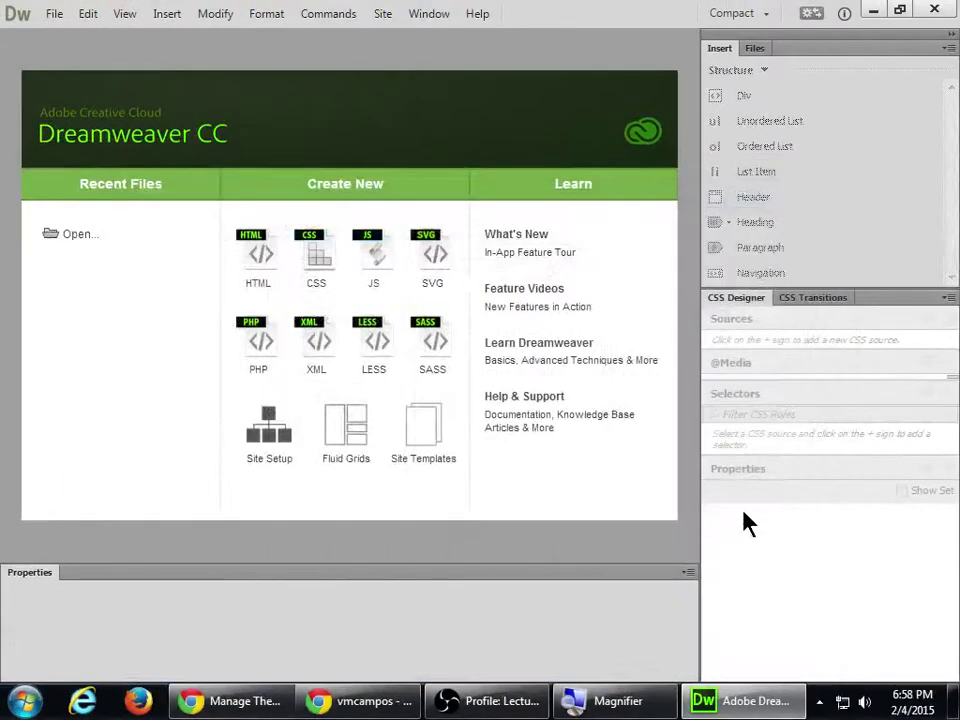
click(932, 12)
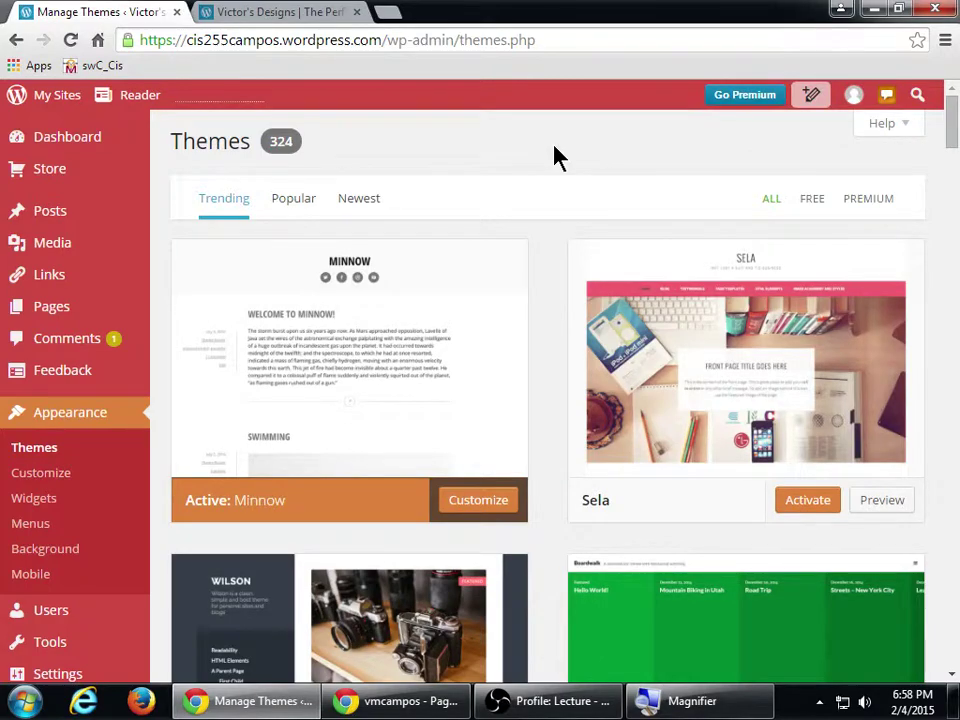
Browse the WordPress theme list from Nowell and Mirror through Sobe, Plane and Capoverso to Sequential, Hive and Candela.
scroll(555, 157, down, 10)
scroll(555, 170, up, 3)
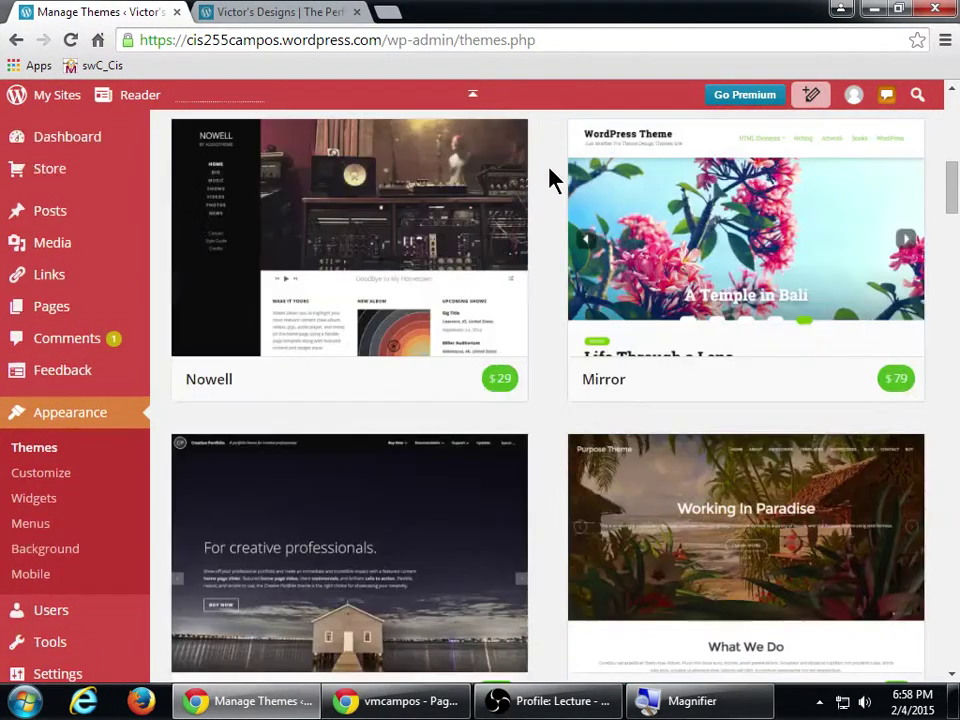
scroll(555, 180, down, 12)
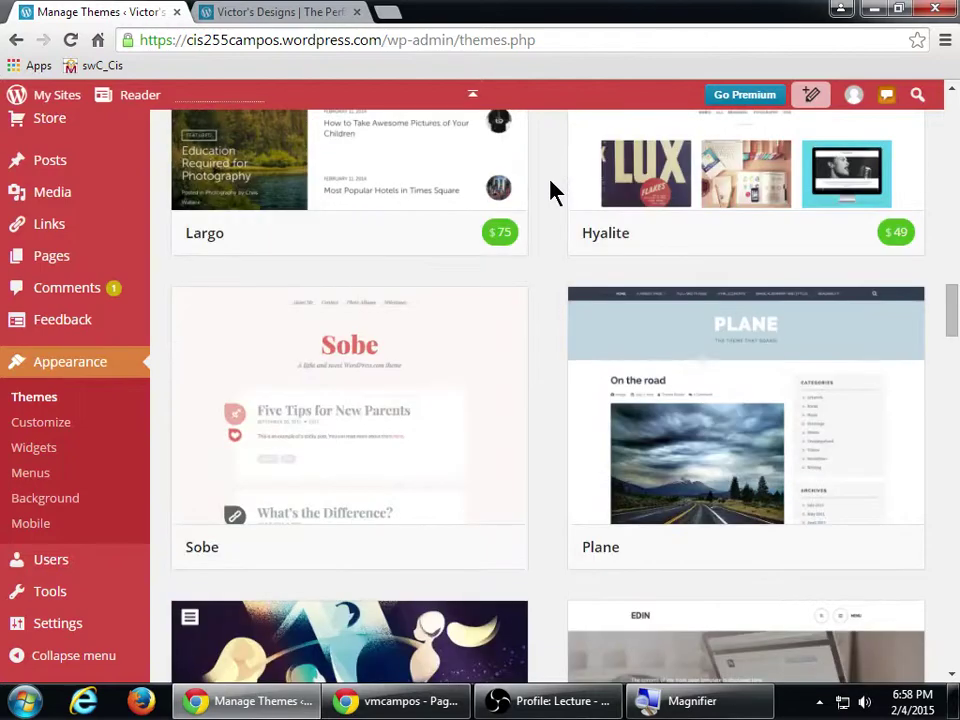
mouse_move(694, 339)
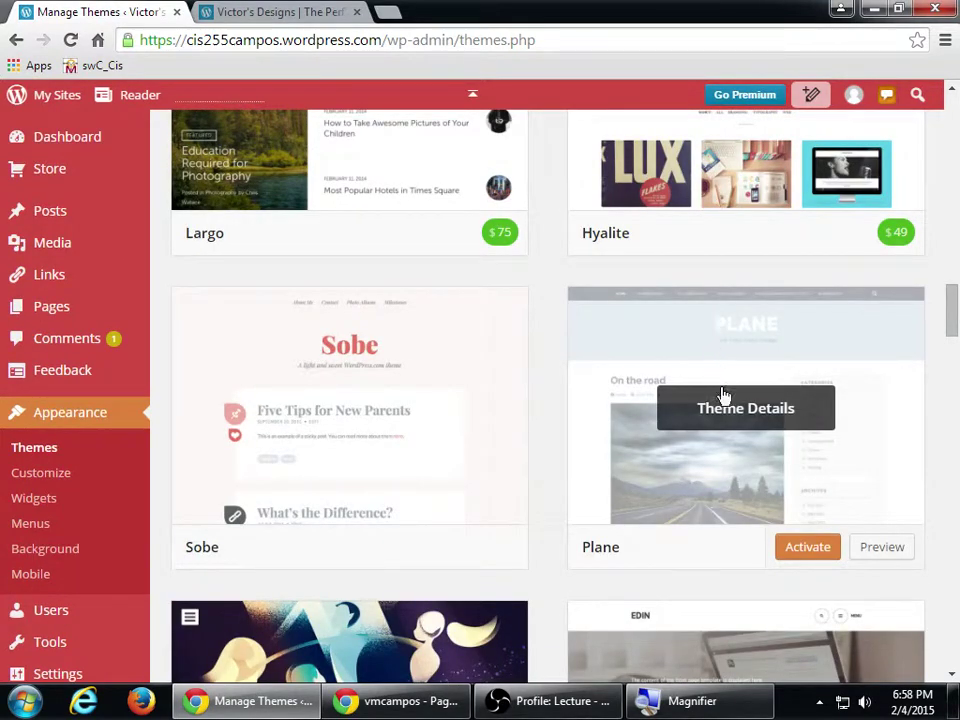
mouse_move(471, 502)
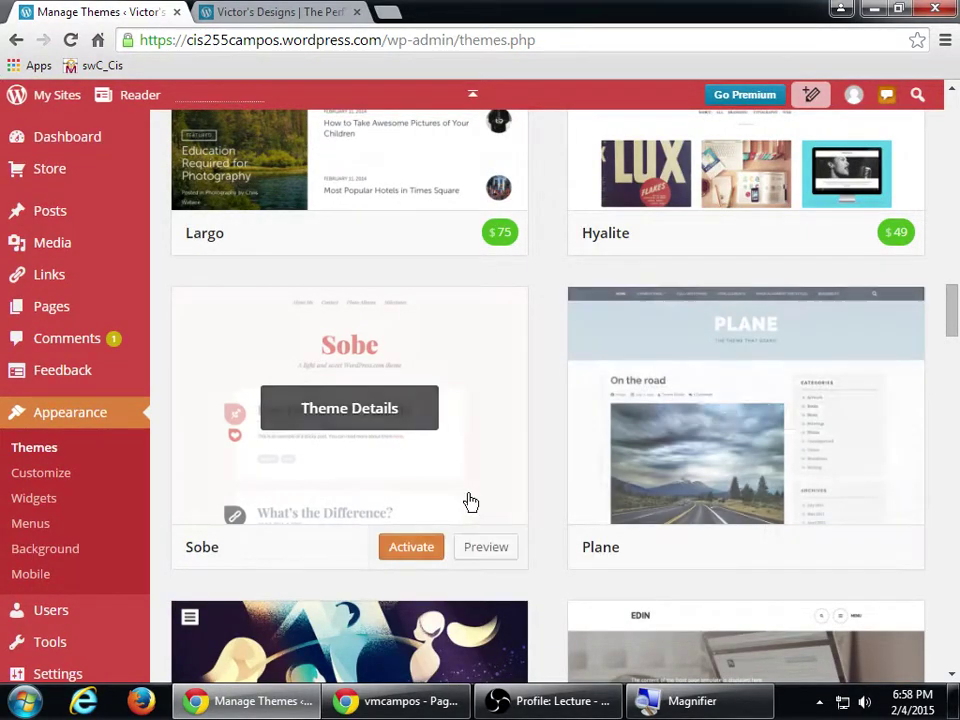
mouse_move(660, 497)
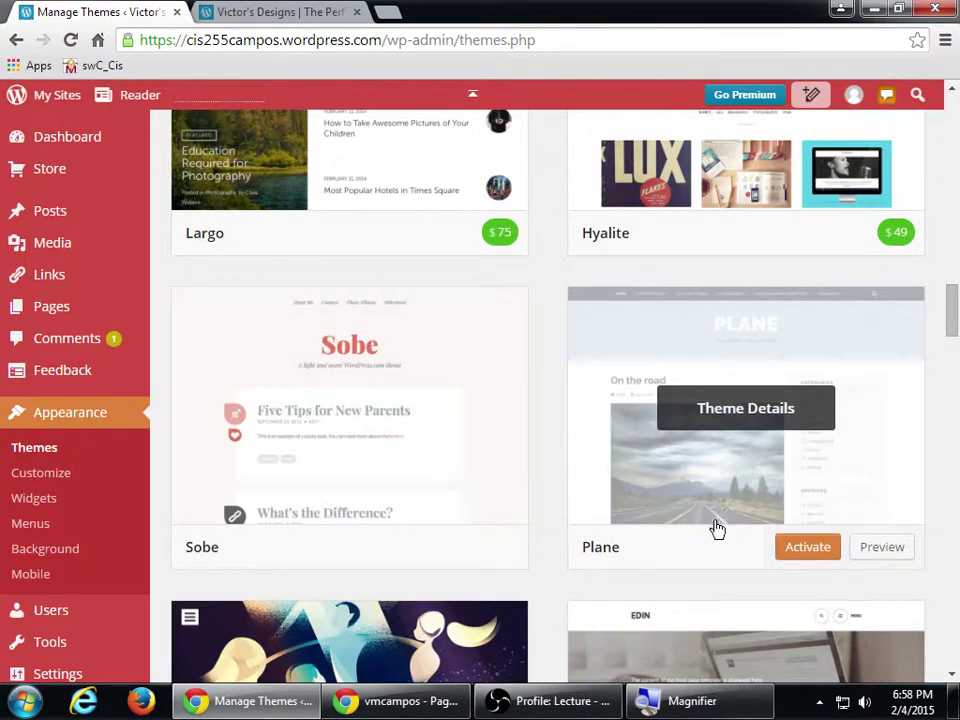
scroll(716, 527, down, 6)
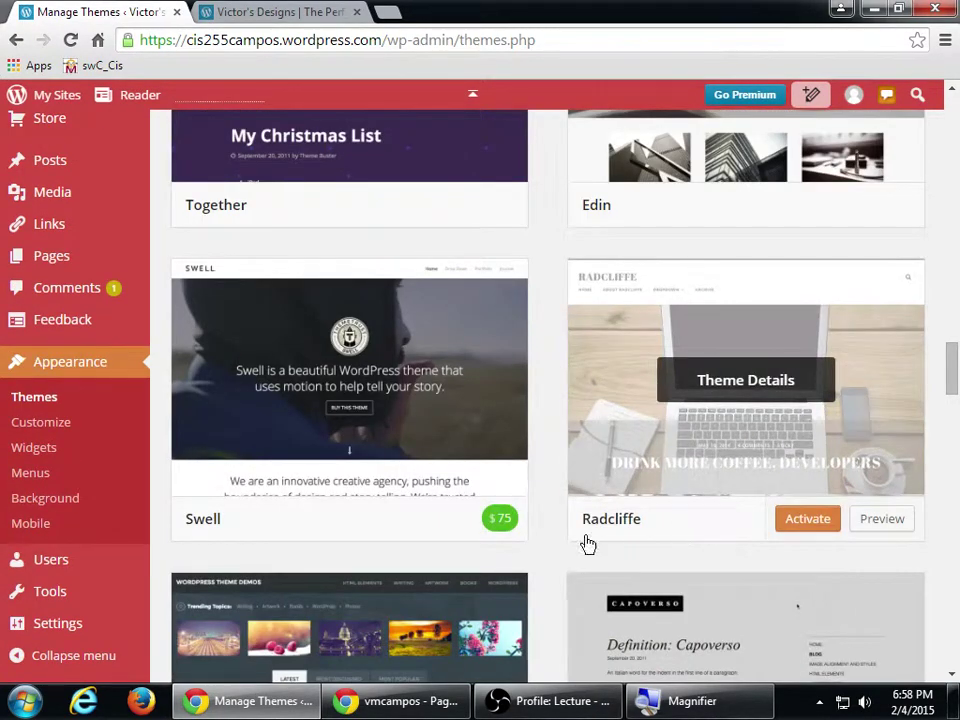
scroll(560, 530, down, 3)
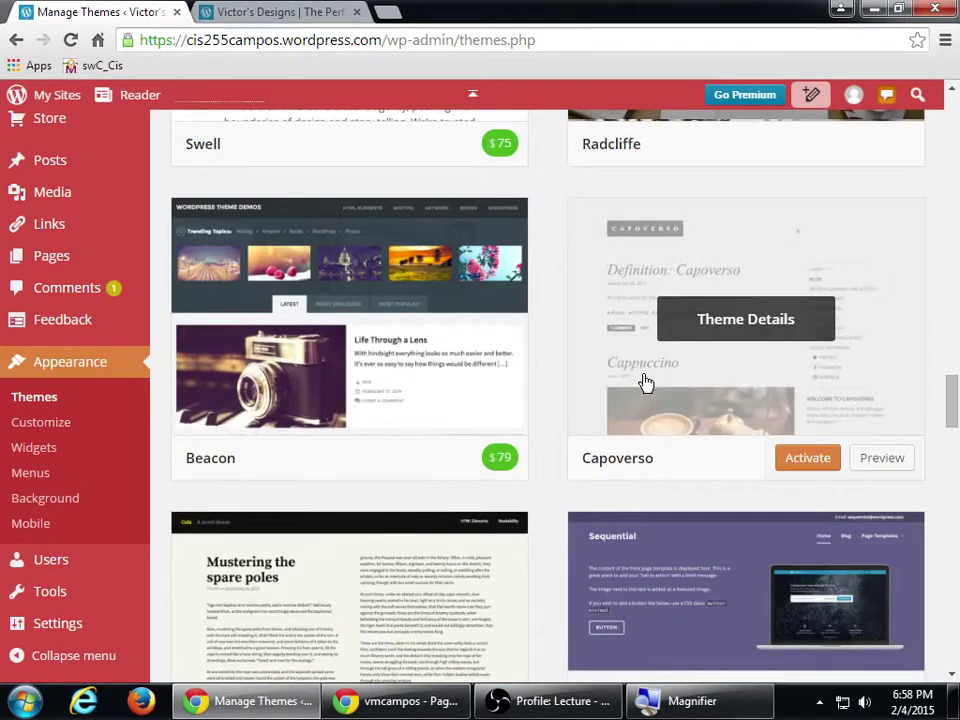
scroll(560, 420, down, 4)
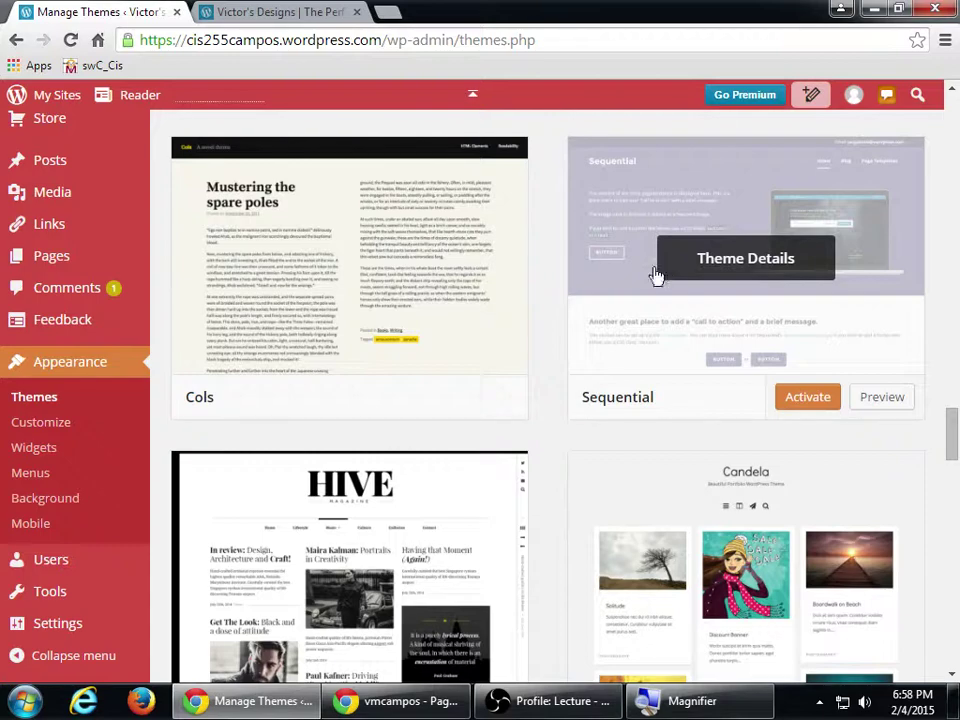
scroll(540, 385, down, 2)
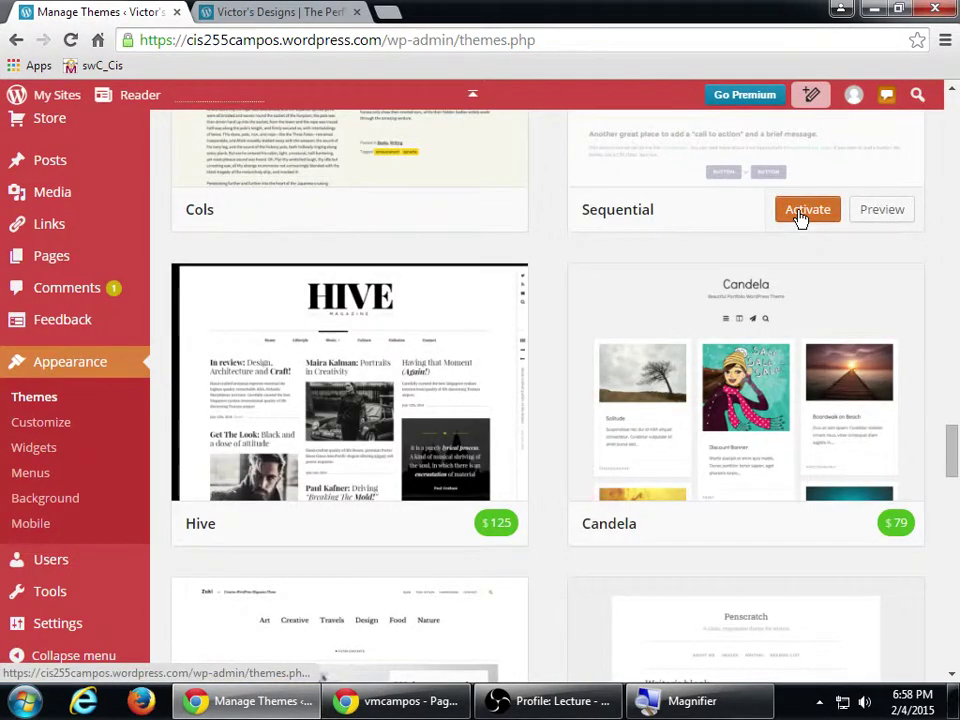
Activate the Sequential theme, dismiss its welcome dialog, and view it as the active theme in the theme list.
click(800, 212)
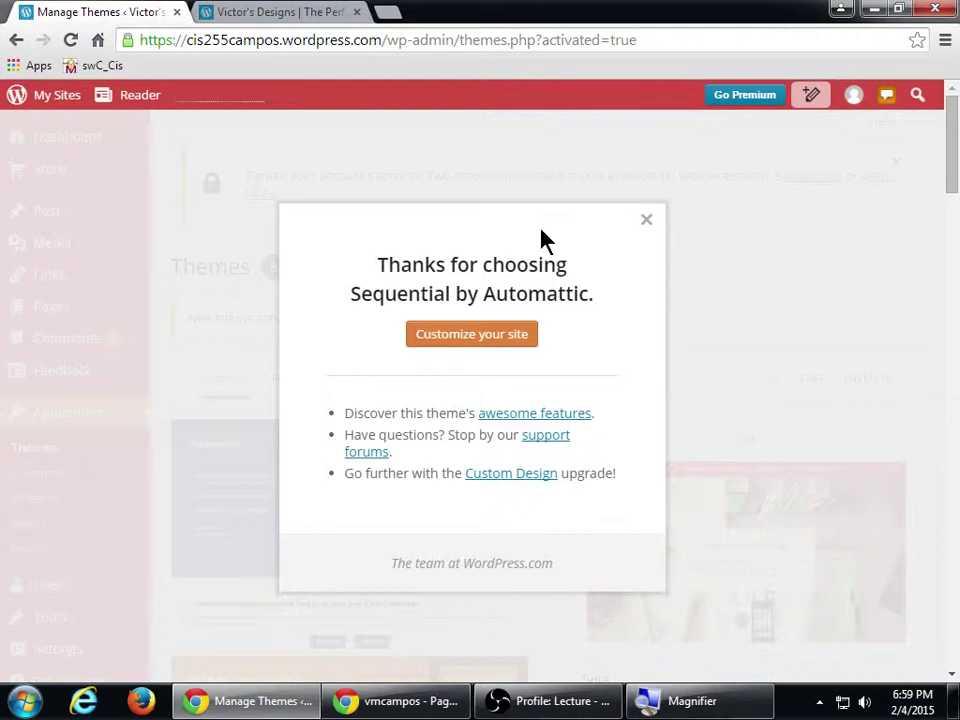
click(645, 222)
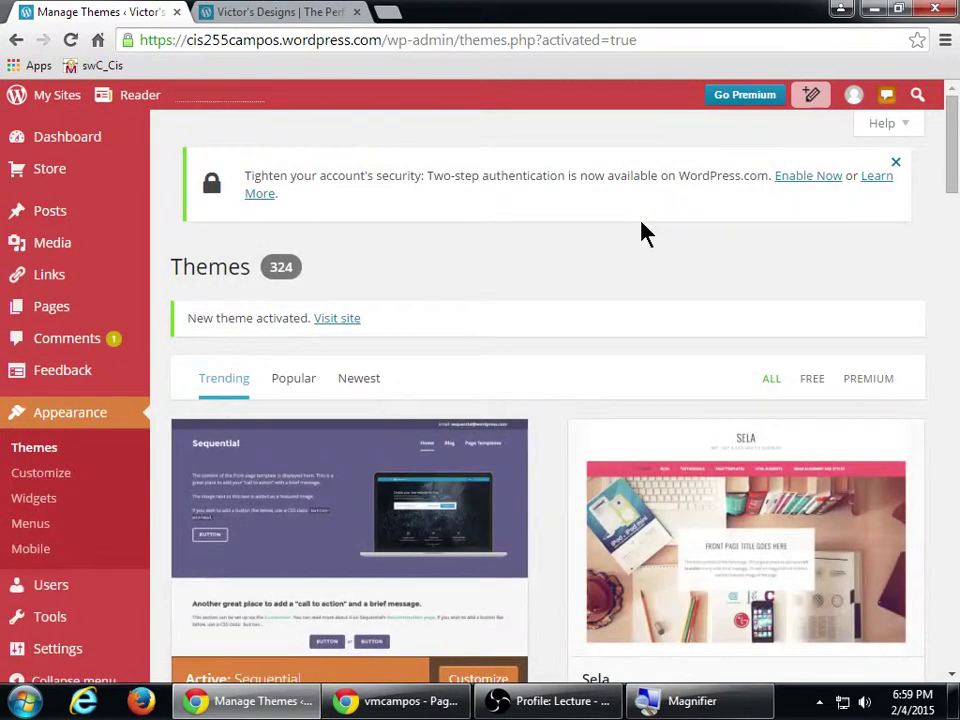
scroll(617, 285, down, 1)
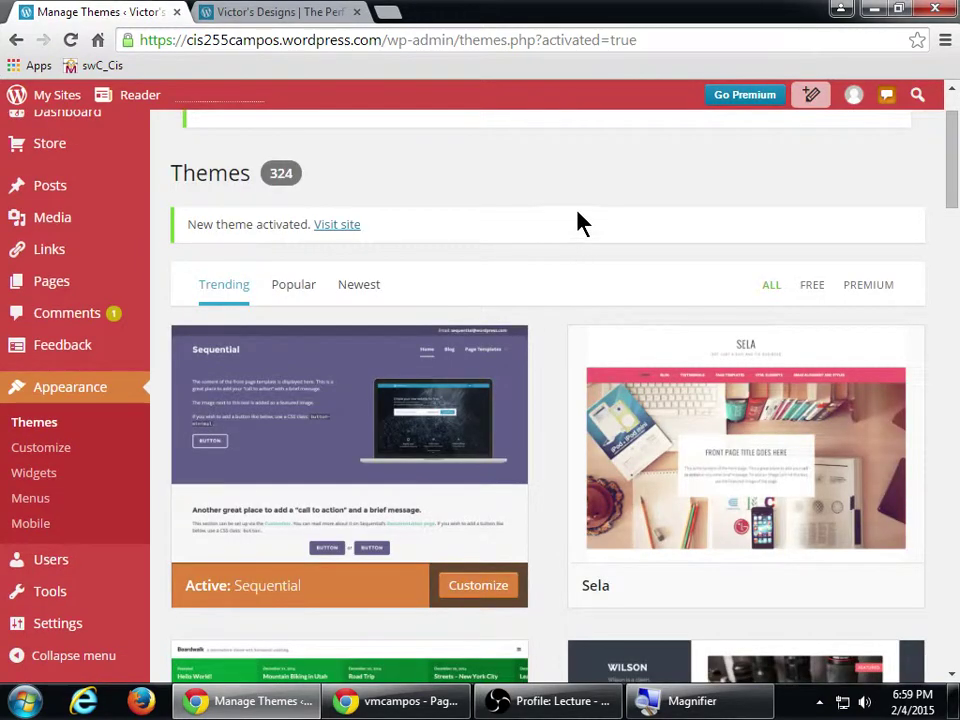
scroll(588, 228, down, 1)
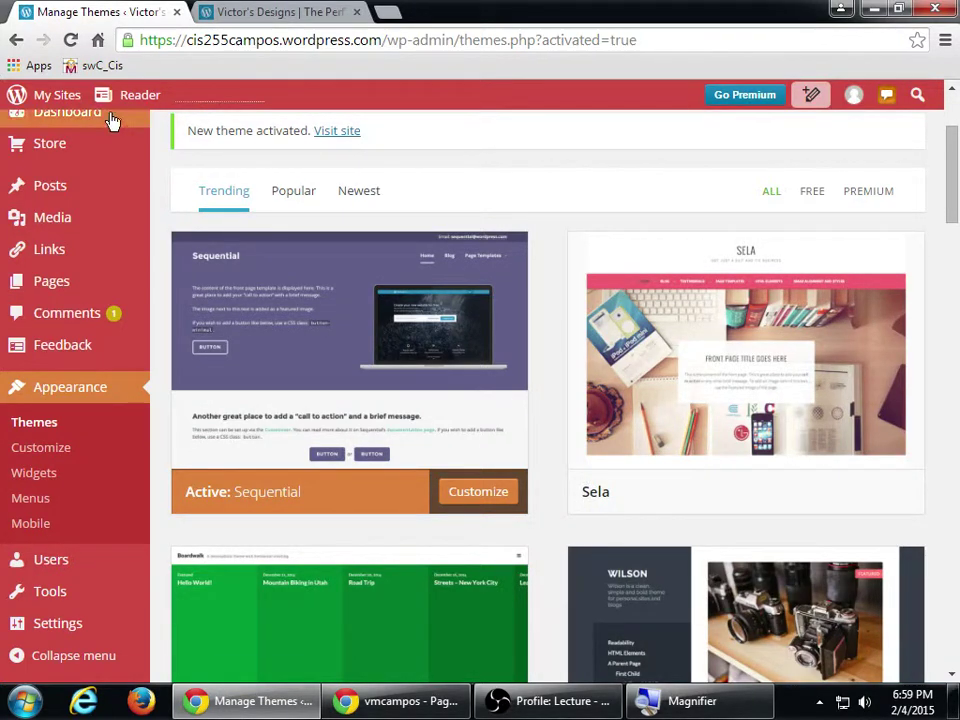
View the live site in the Sequential theme and compare its home page with the previous theme's version in the other browser tab.
mouse_move(60, 100)
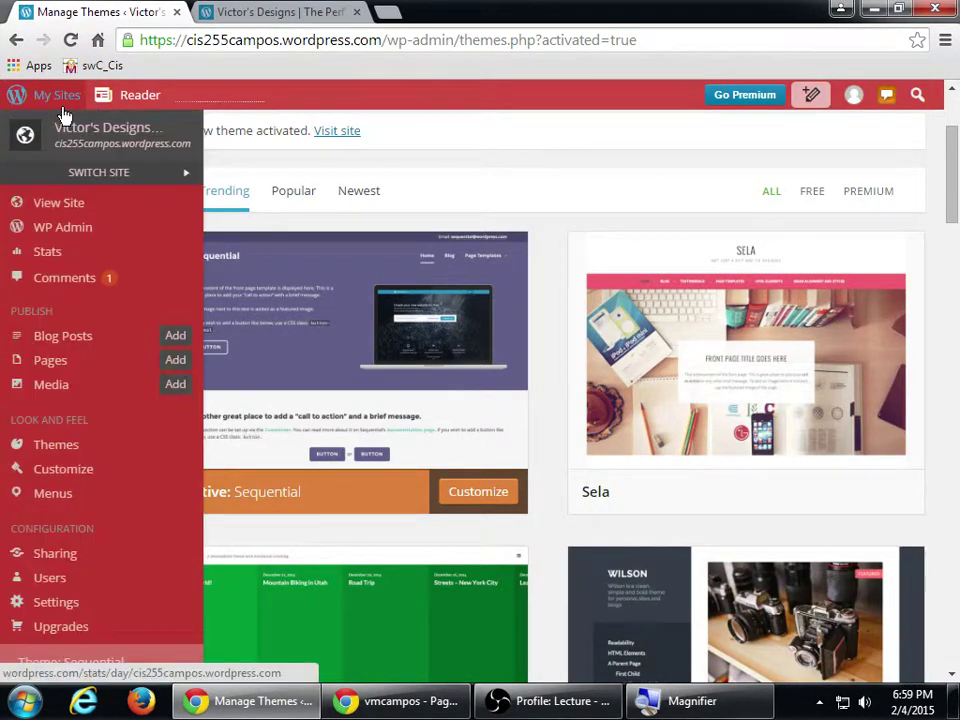
click(86, 203)
click(270, 12)
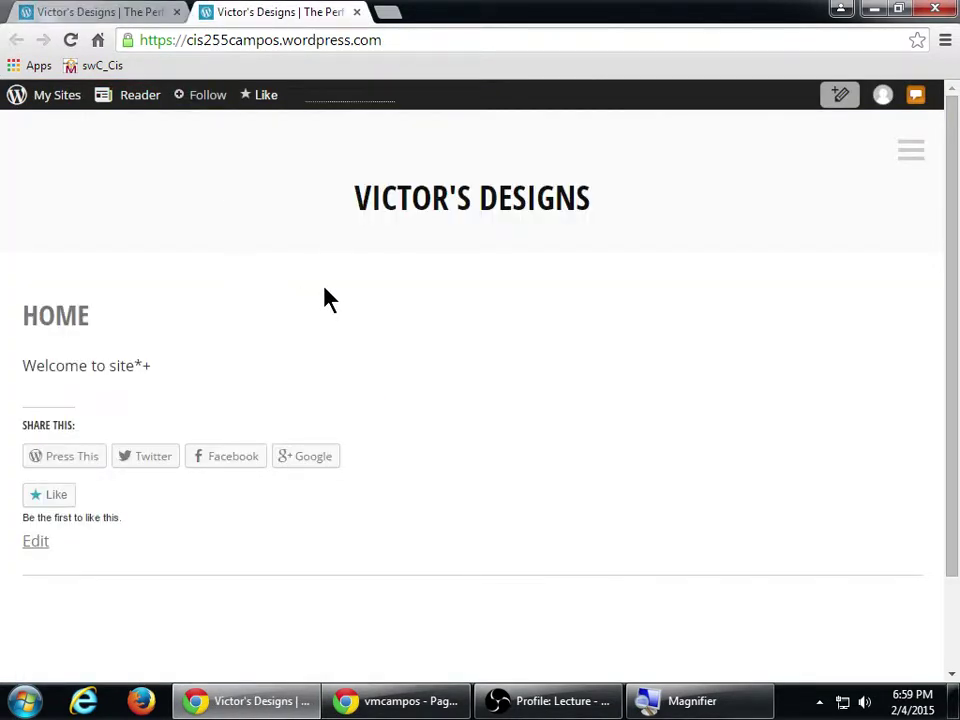
click(120, 11)
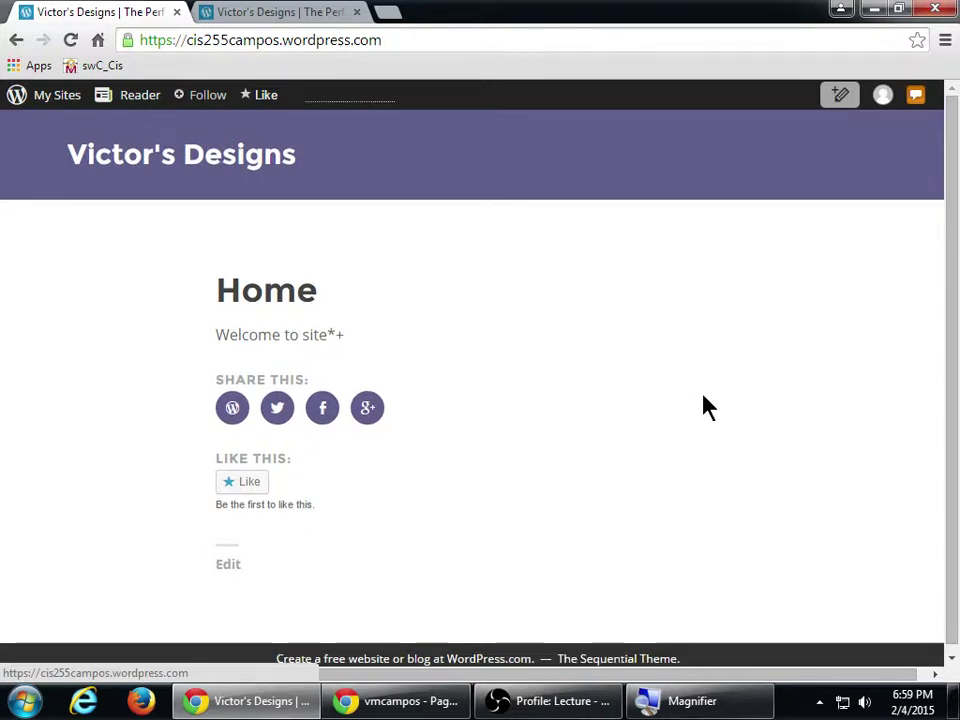
drag(189, 161, 553, 296)
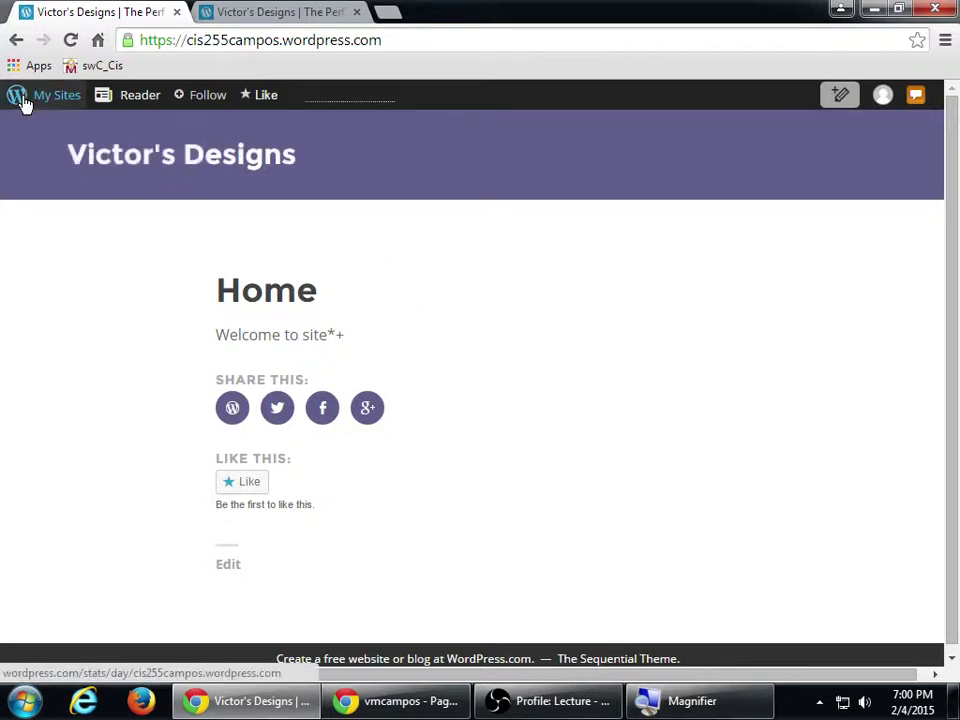
Return to the site's WP Admin dashboard and open the Menus editor under Appearance.
mouse_move(25, 102)
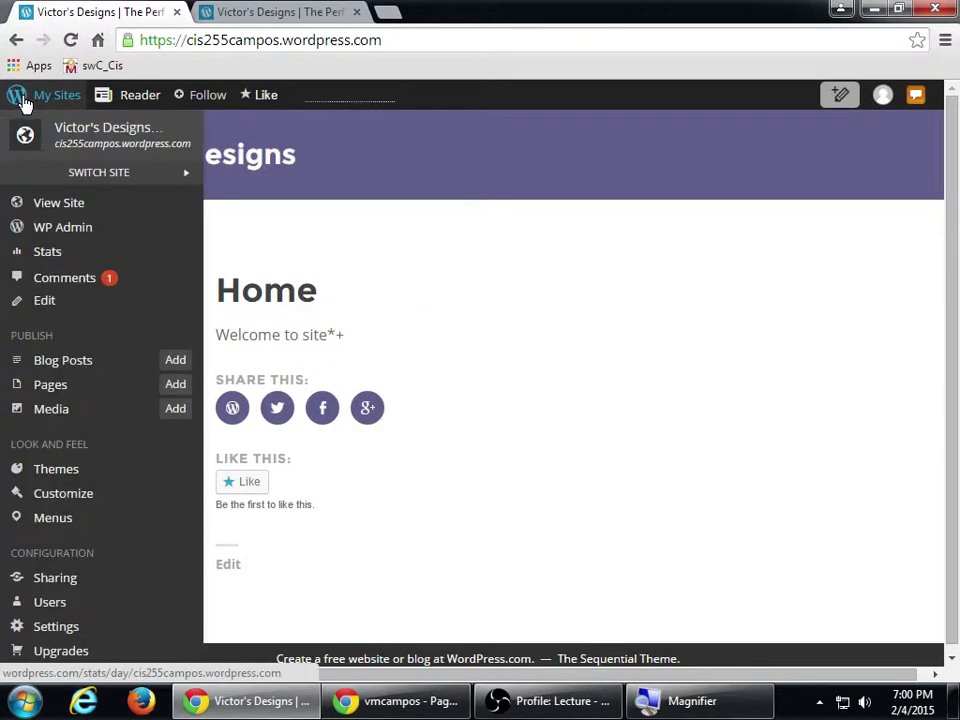
click(80, 230)
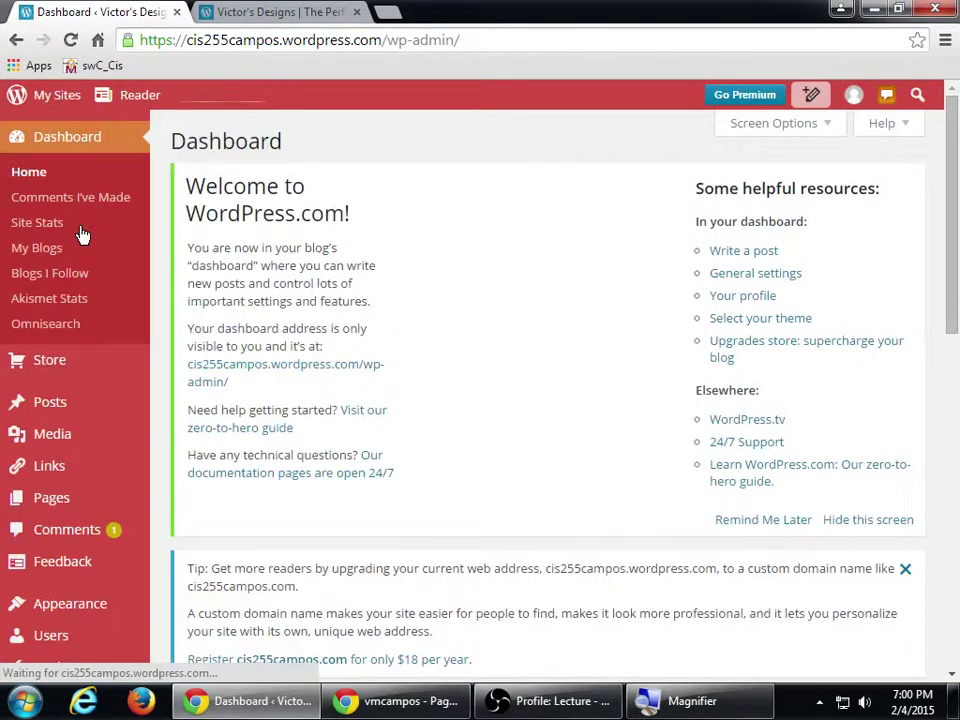
mouse_move(120, 605)
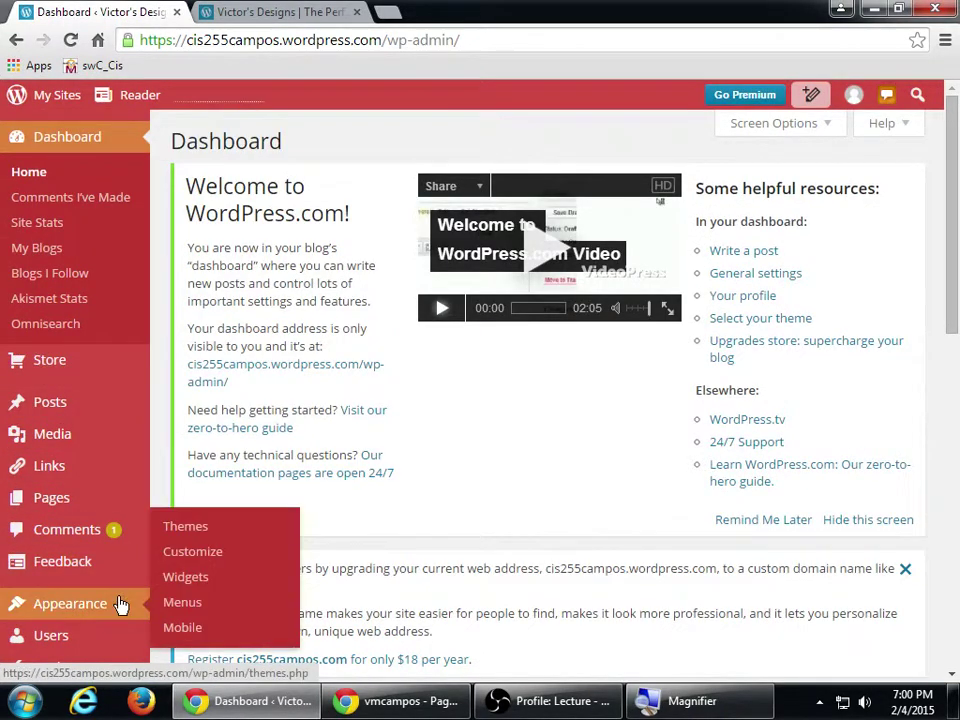
click(185, 605)
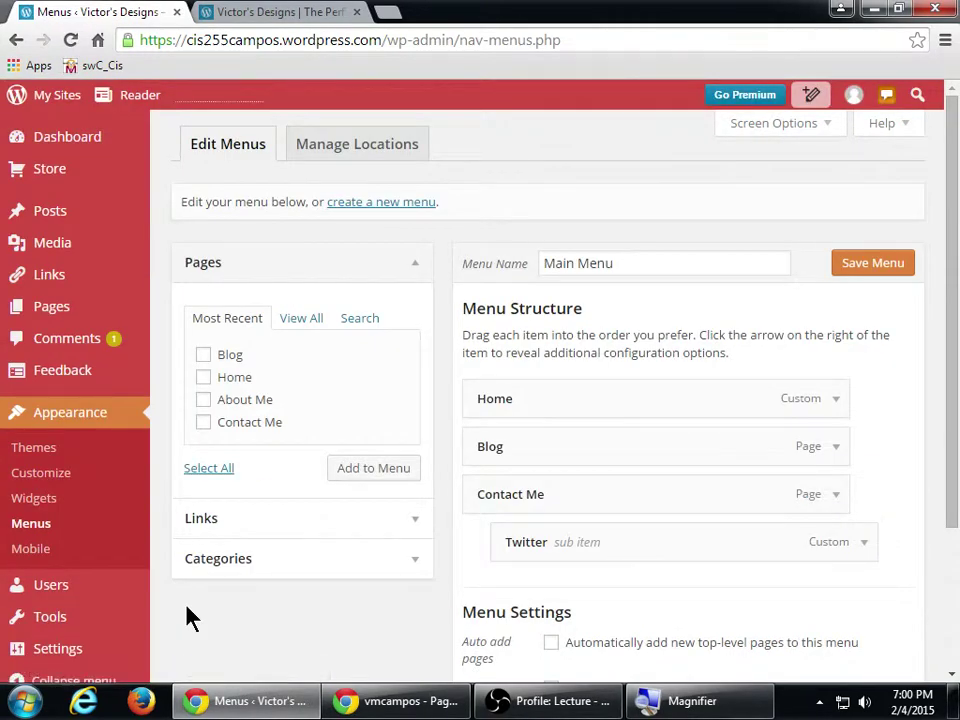
Assign Main Menu to the Primary Menu theme location and save the menu.
scroll(190, 617, down, 3)
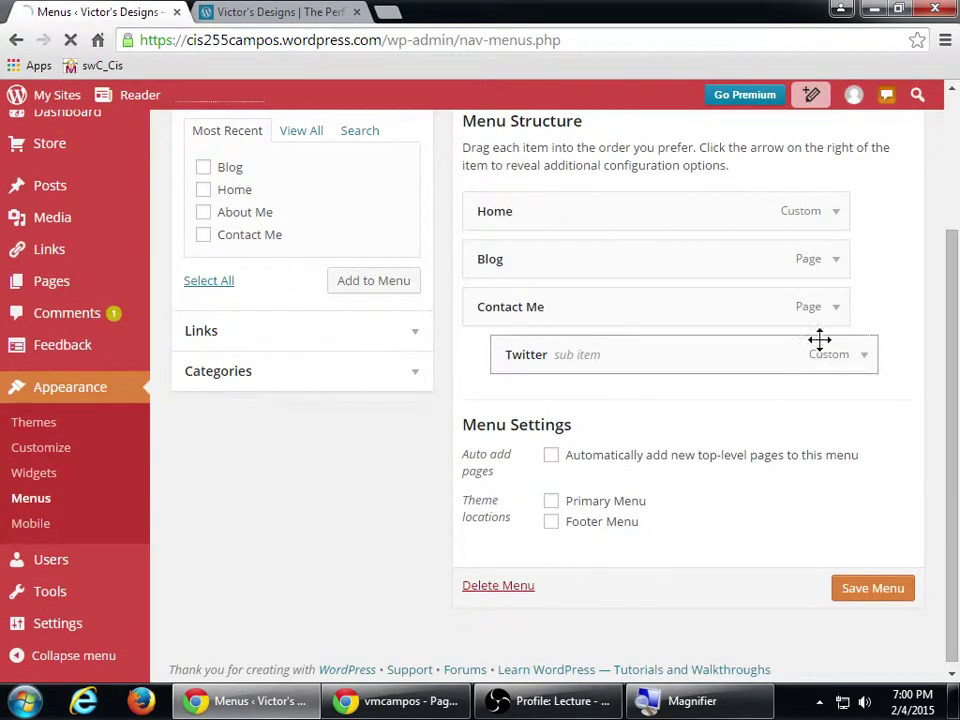
key(super+plus)
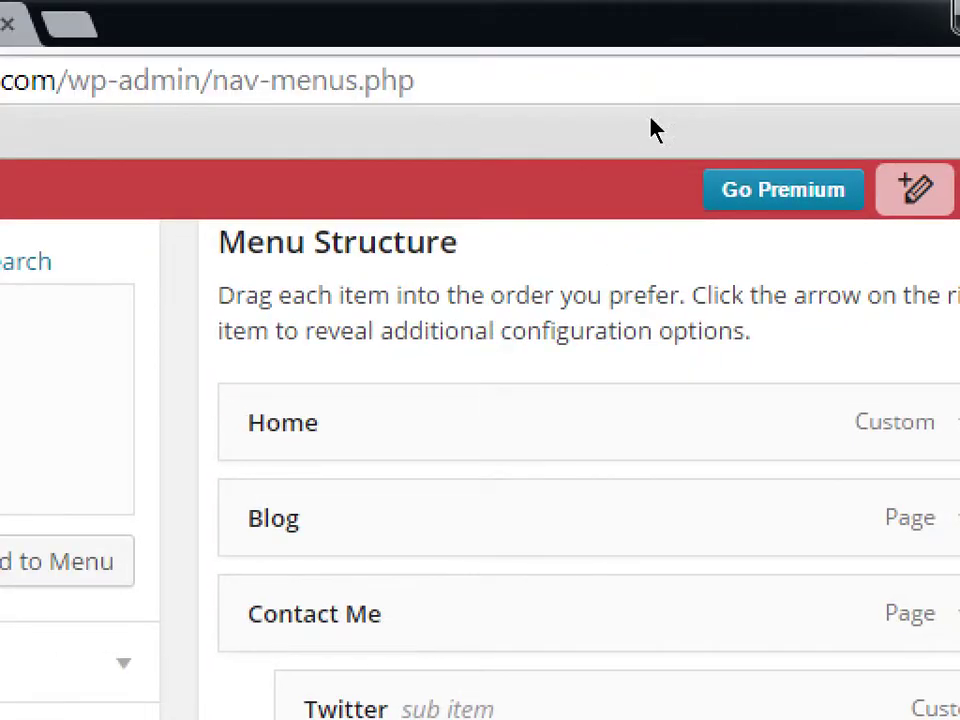
scroll(617, 216, up, 2)
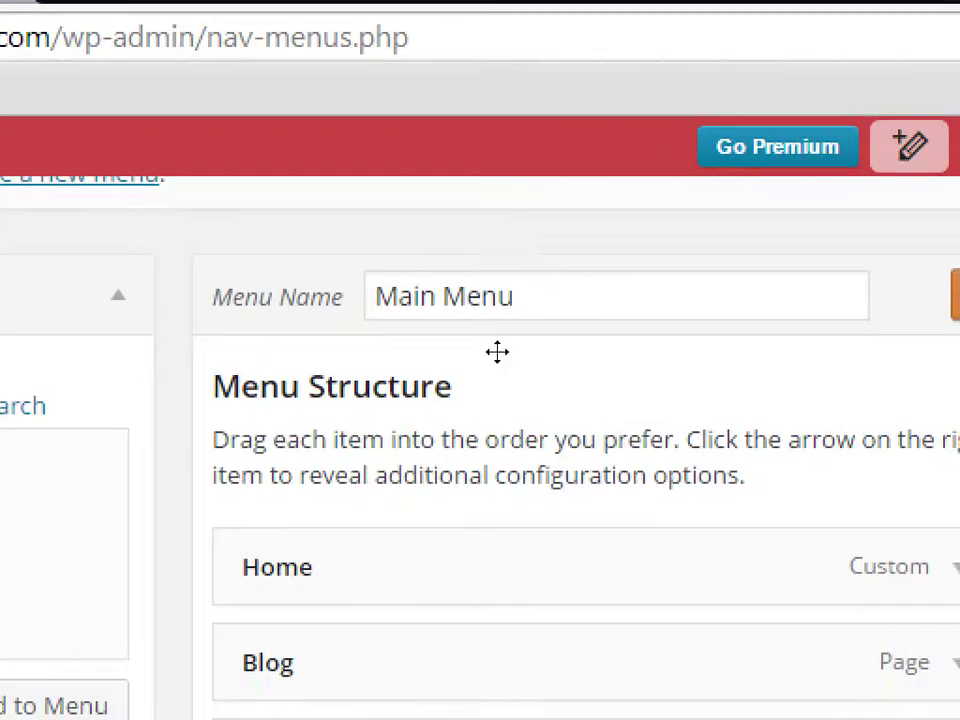
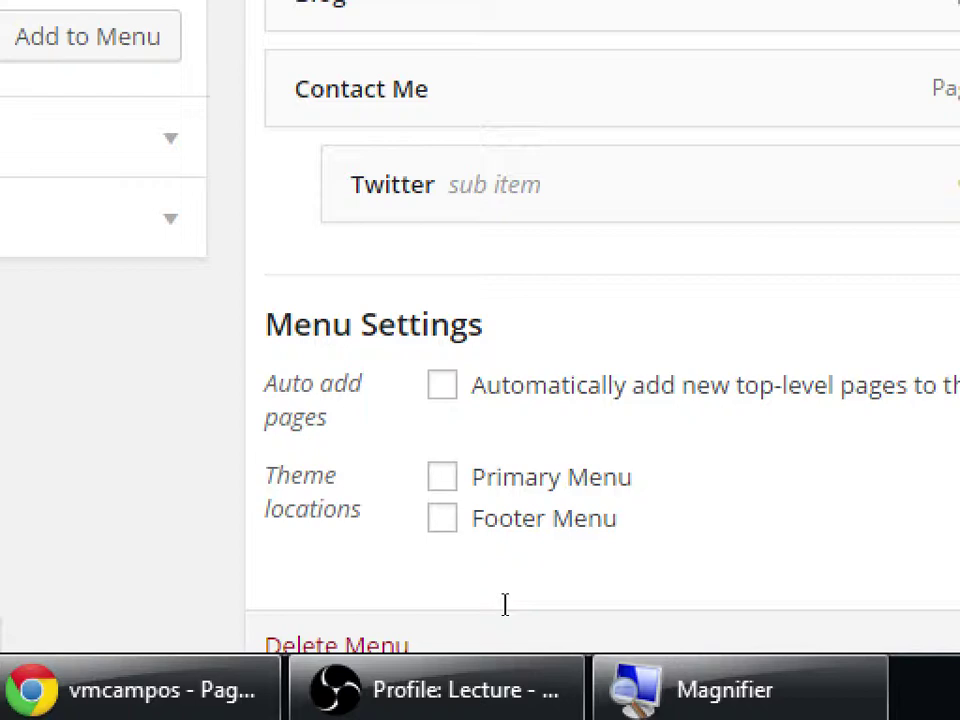
key(space)
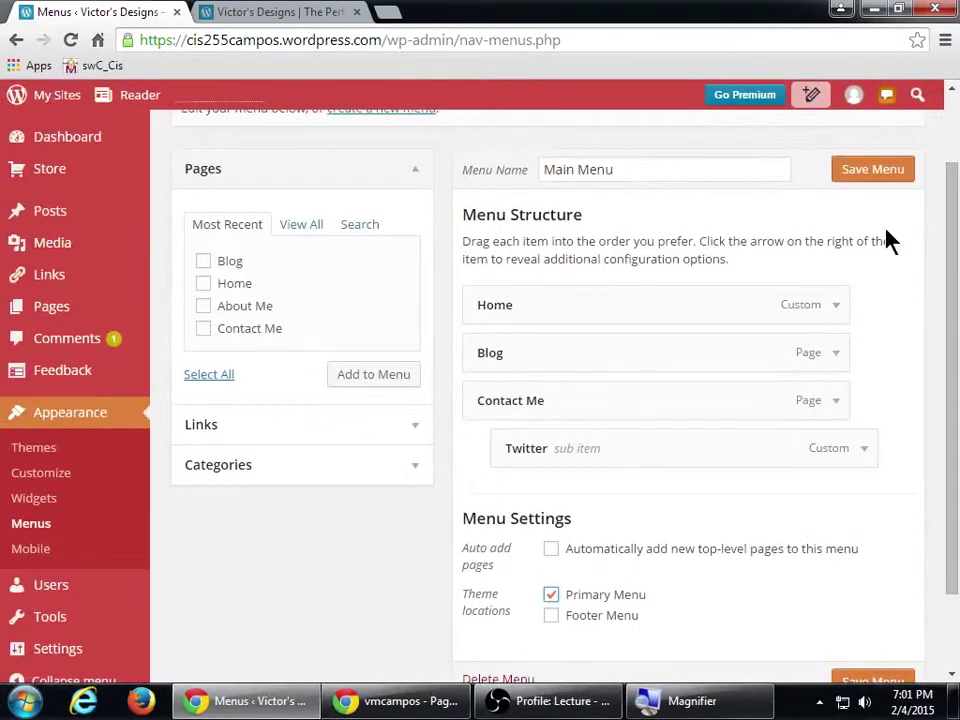
click(874, 177)
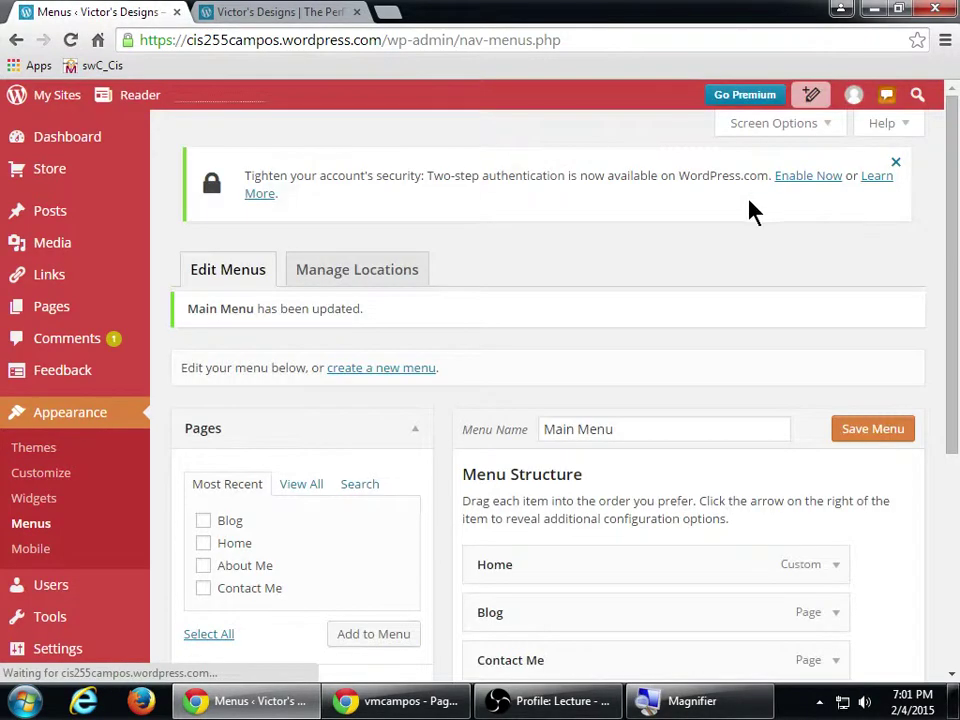
Open the live site in a new browser tab and check the navigation menu in the Sequential header.
click(320, 10)
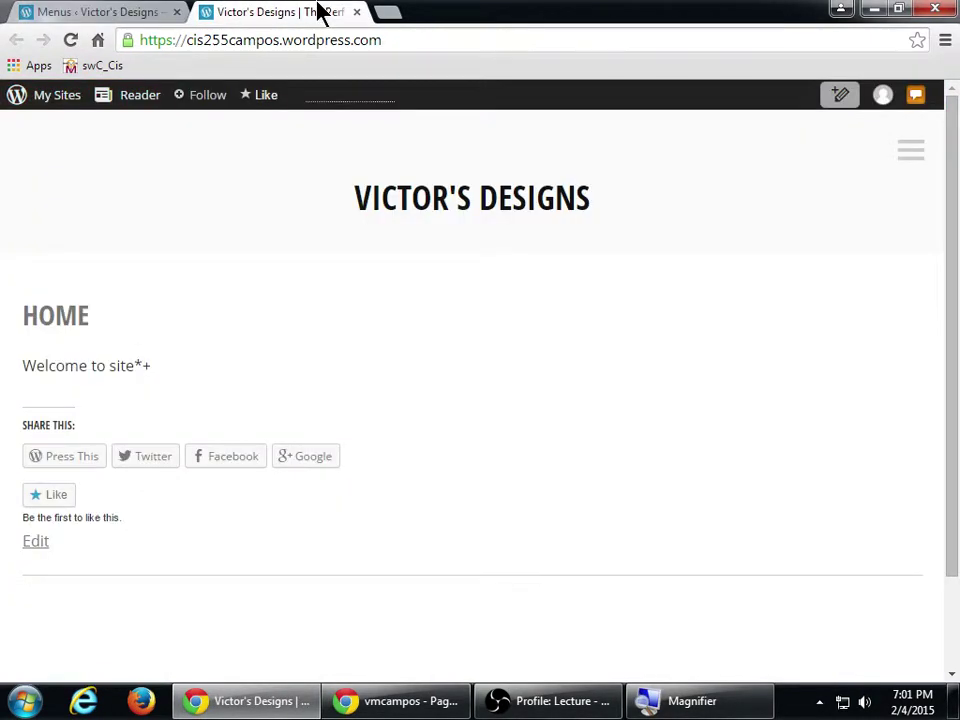
click(150, 11)
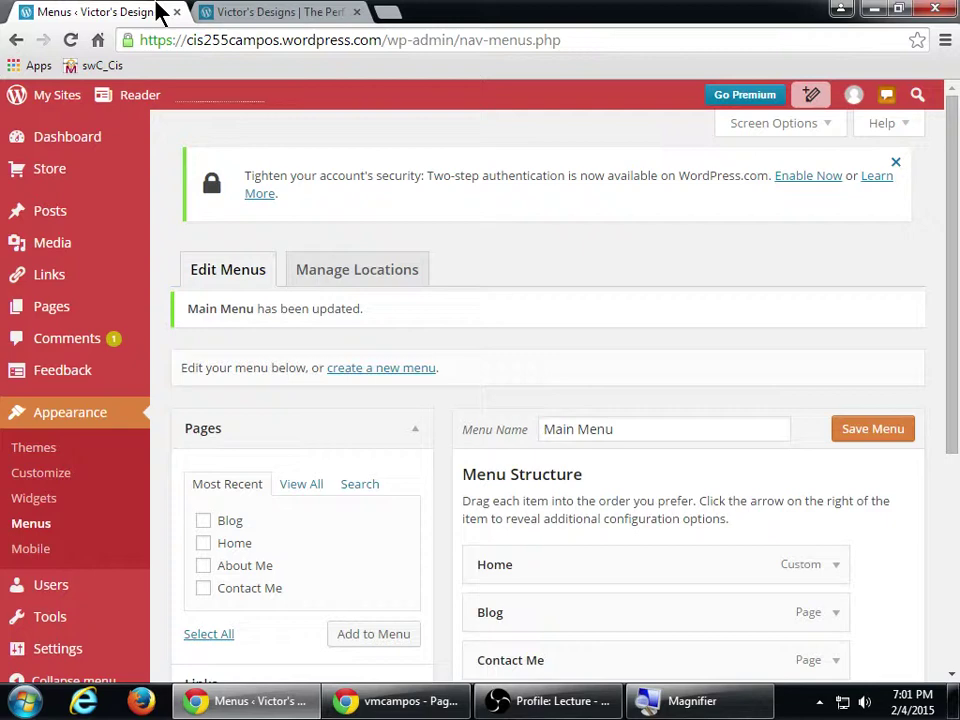
click(58, 95)
click(72, 205)
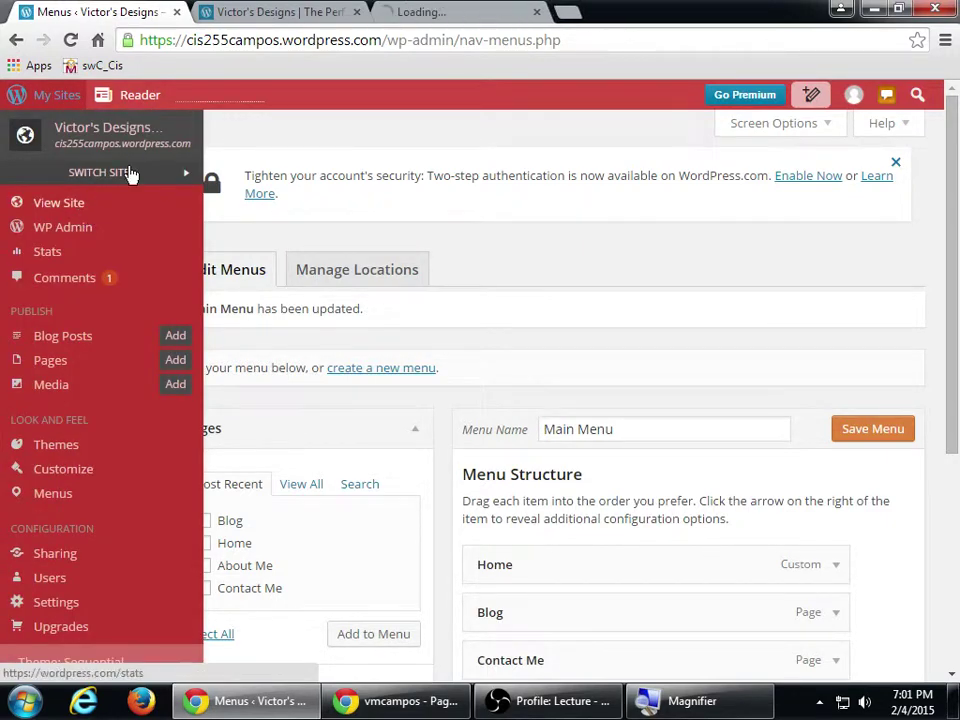
click(326, 9)
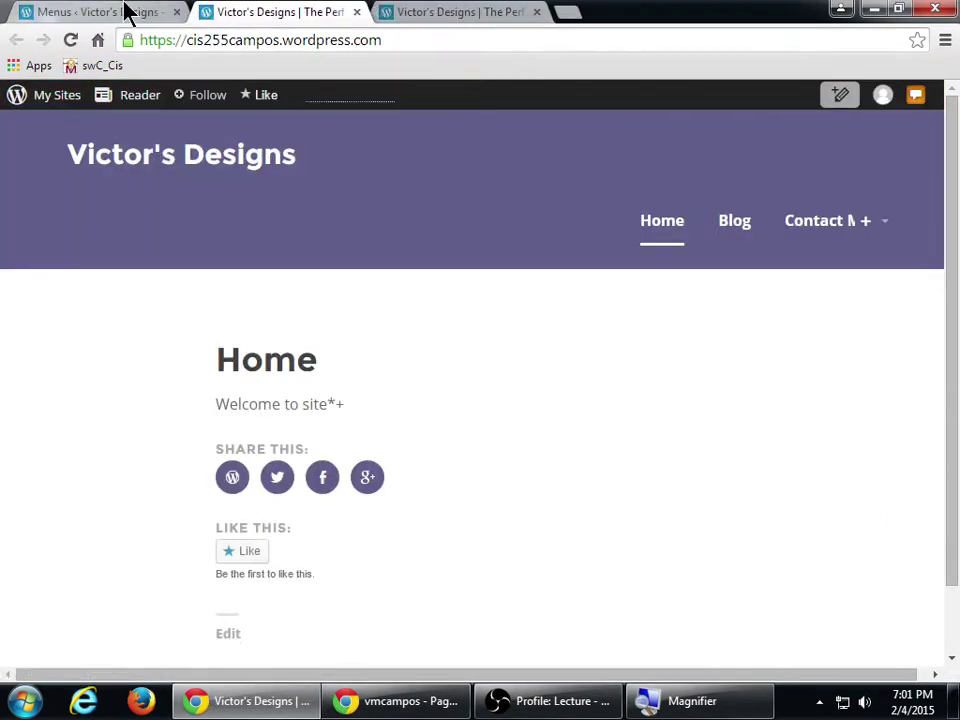
scroll(113, 364, down, 2)
scroll(113, 364, up, 2)
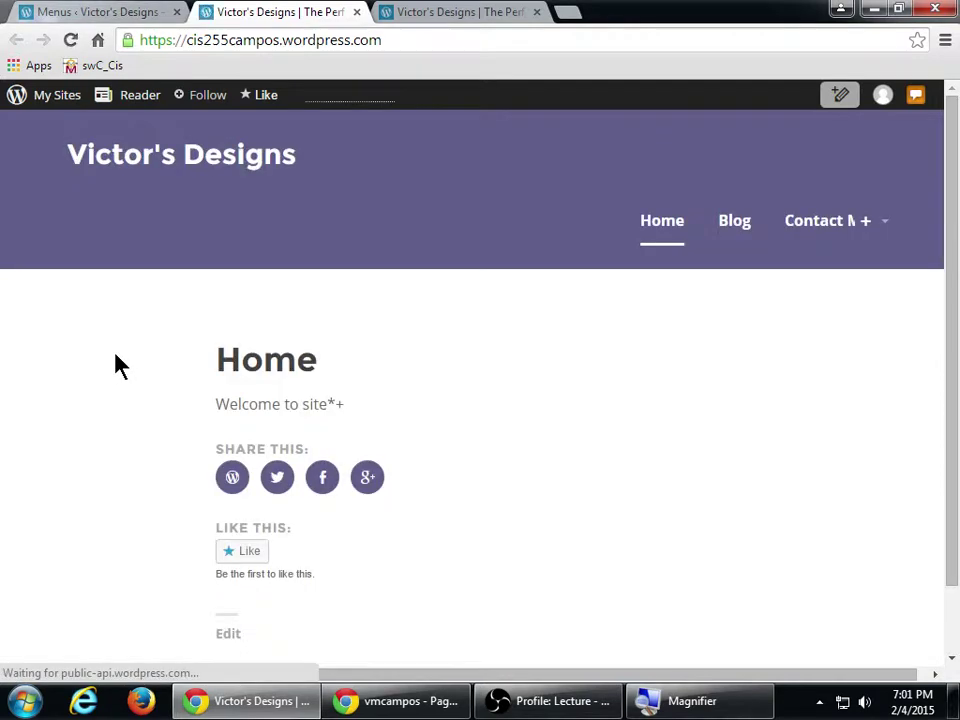
Switch to the tab with the previous theme's home page, expand its collapsed side menu, and close it again.
click(120, 11)
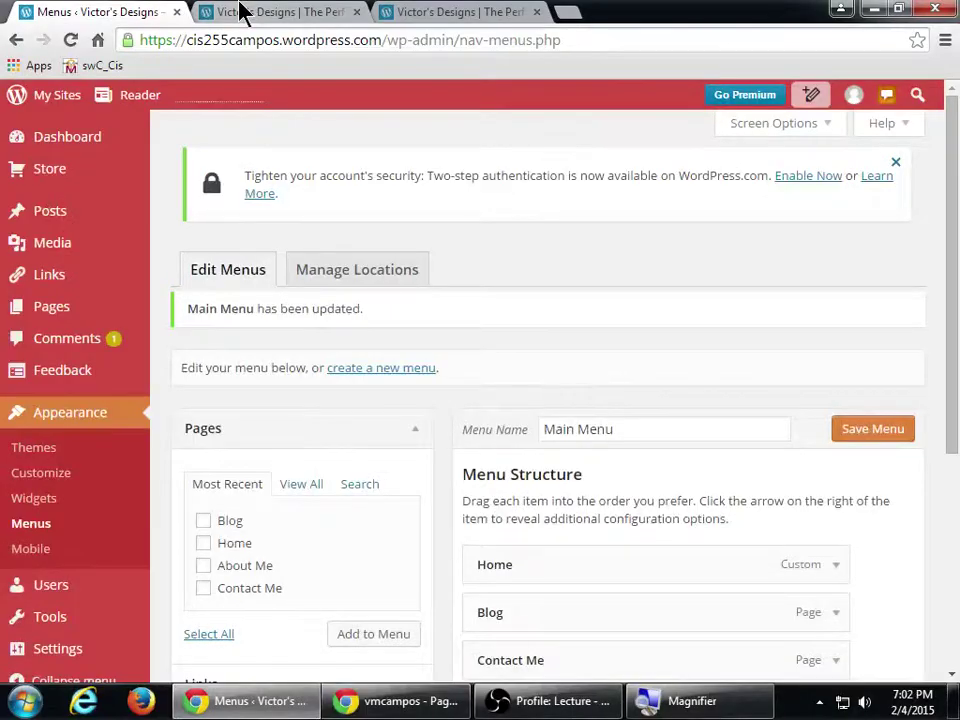
click(420, 26)
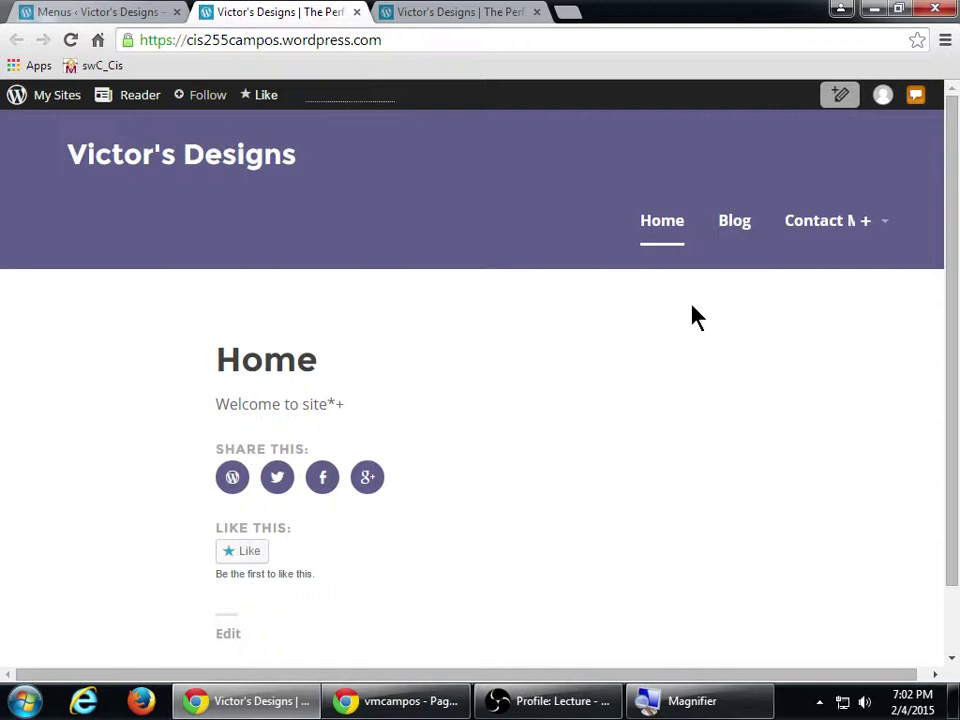
key(ctrl+Tab)
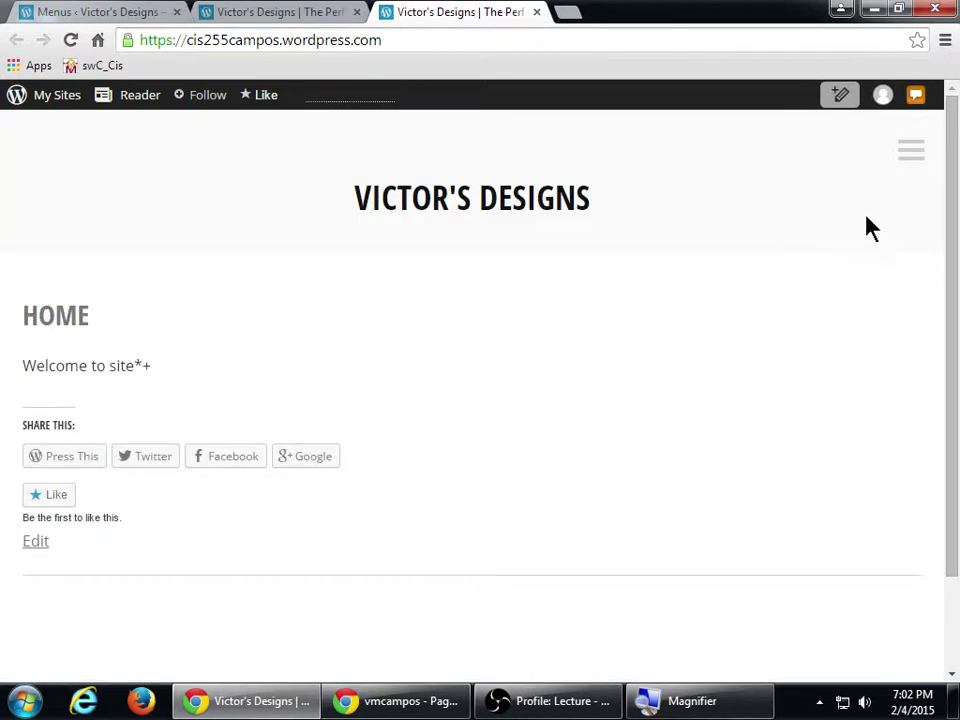
click(910, 155)
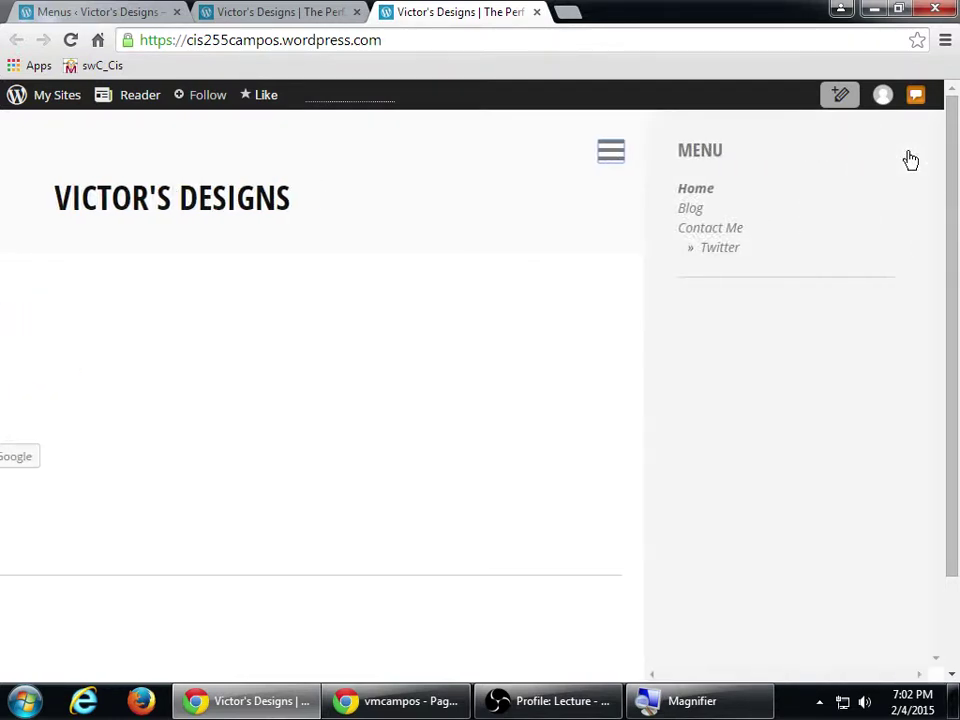
double_click(622, 156)
click(622, 156)
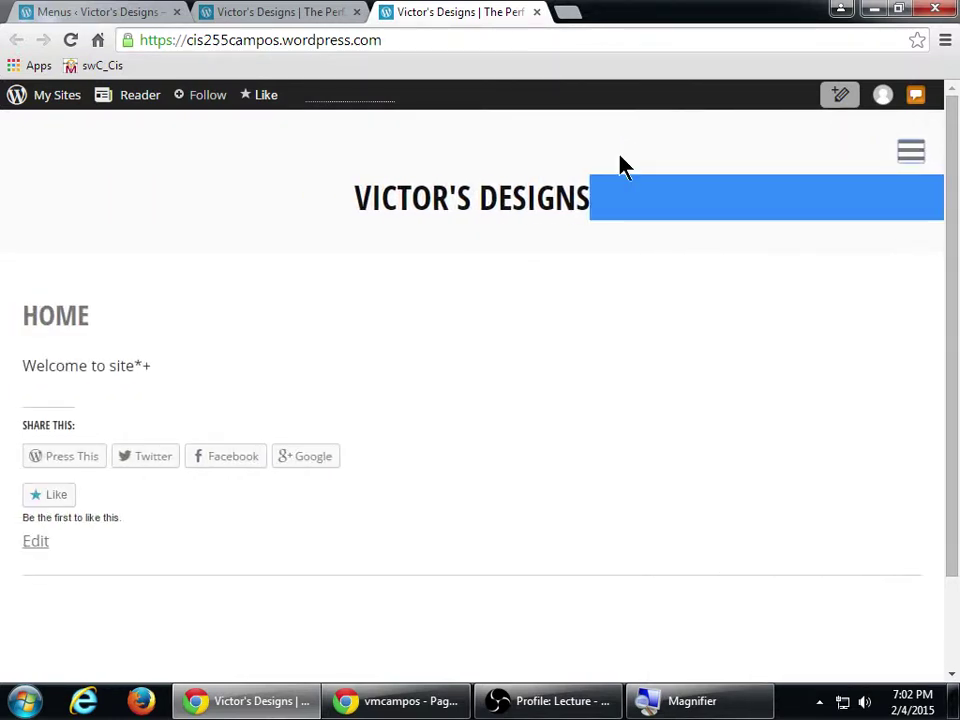
Return to the Sequential version of the site and reveal the Twitter sub-item beneath Contact Me.
click(308, 12)
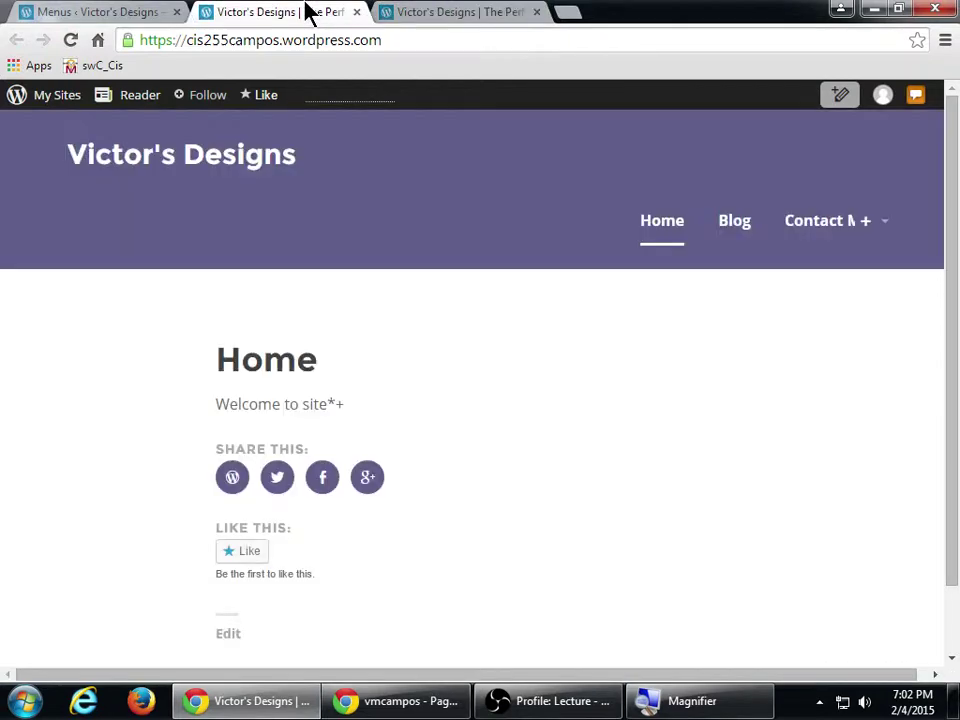
click(129, 11)
click(204, 8)
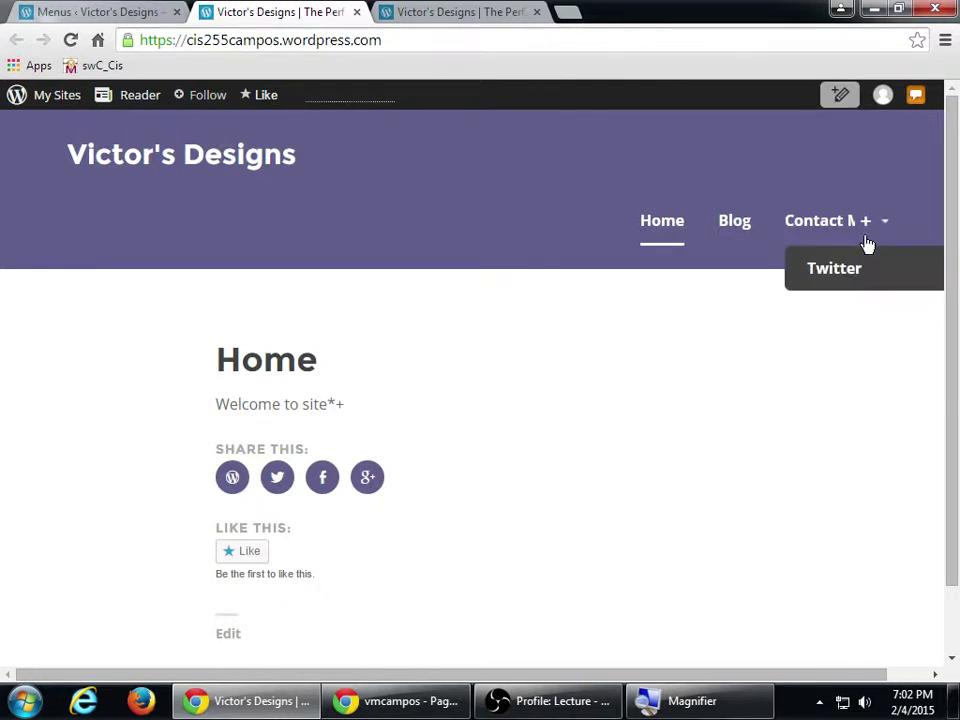
mouse_move(831, 236)
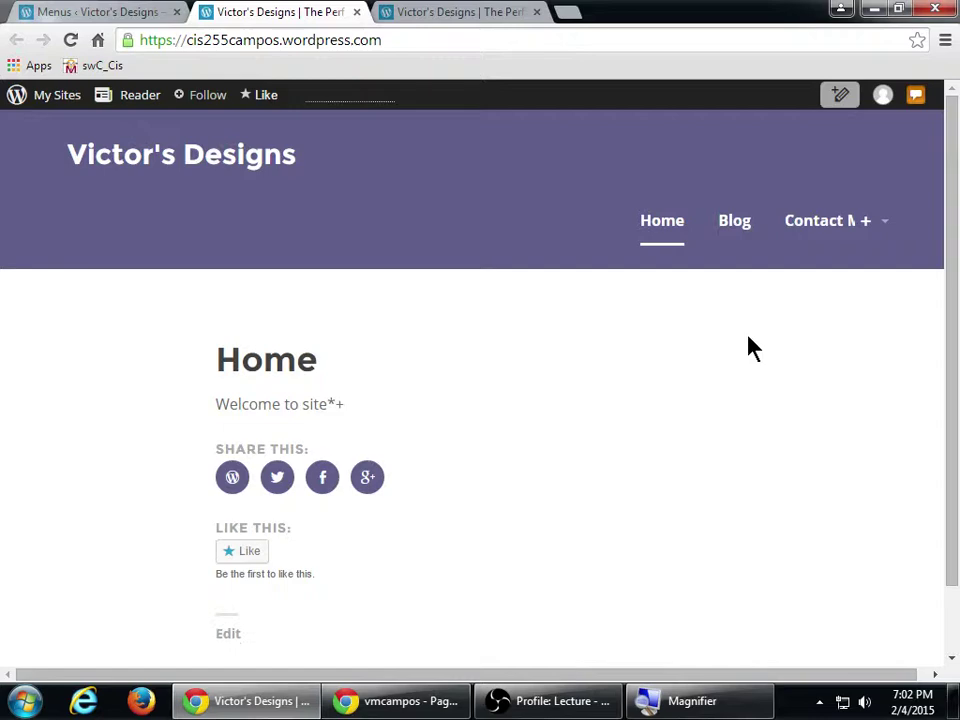
Open the site's Blog page, look over the "Hello world!" post, and switch back to the previous theme's home page tab.
click(732, 236)
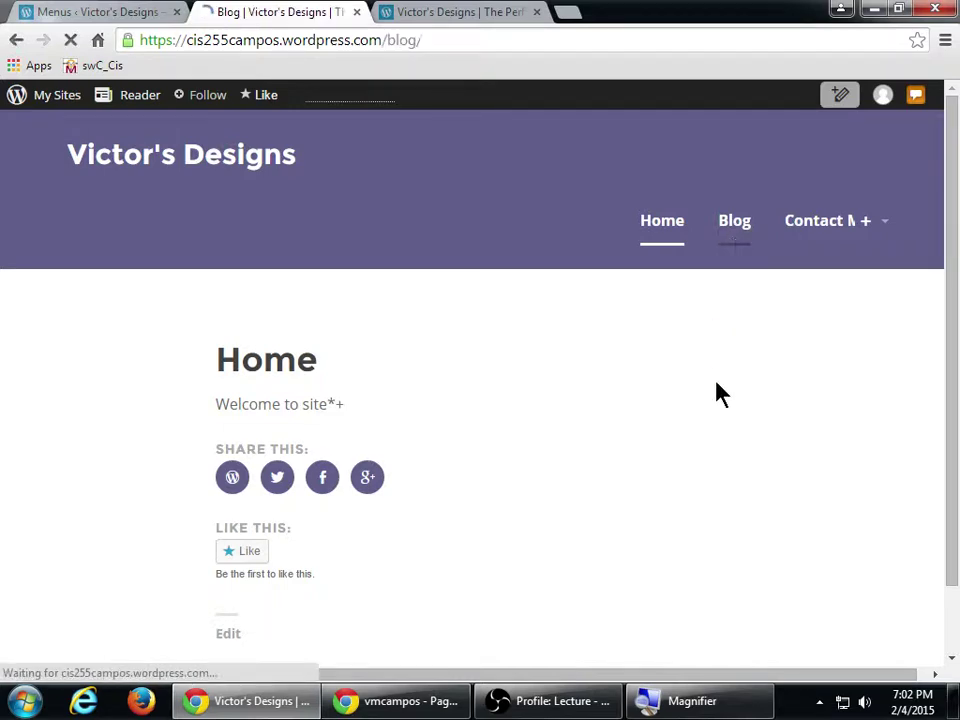
scroll(740, 440, down, 3)
scroll(763, 474, up, 3)
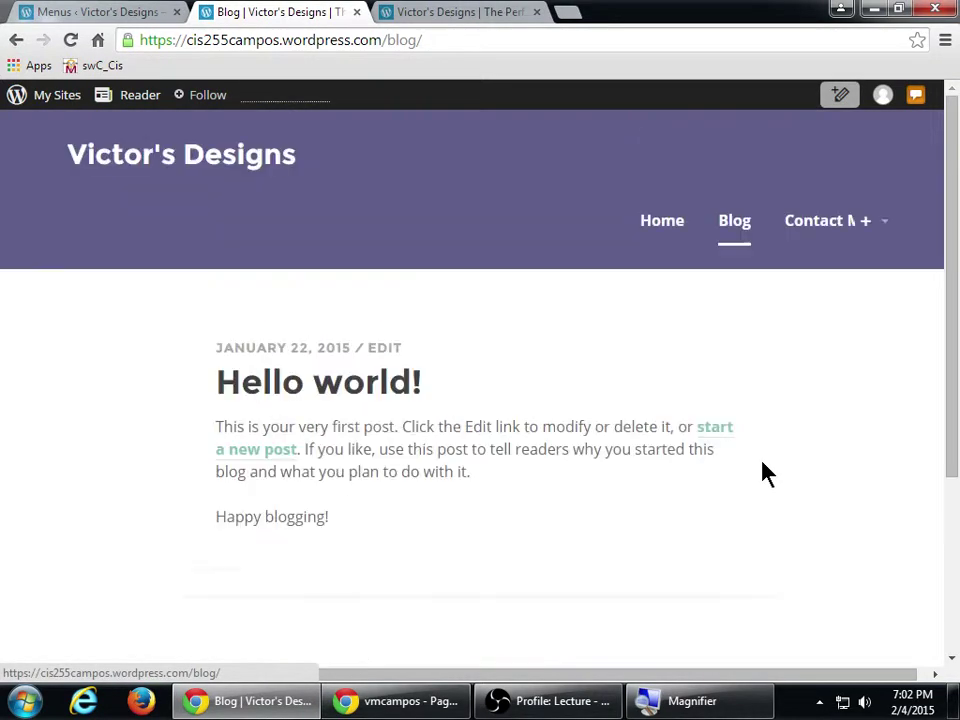
scroll(677, 450, down, 1)
scroll(679, 440, up, 1)
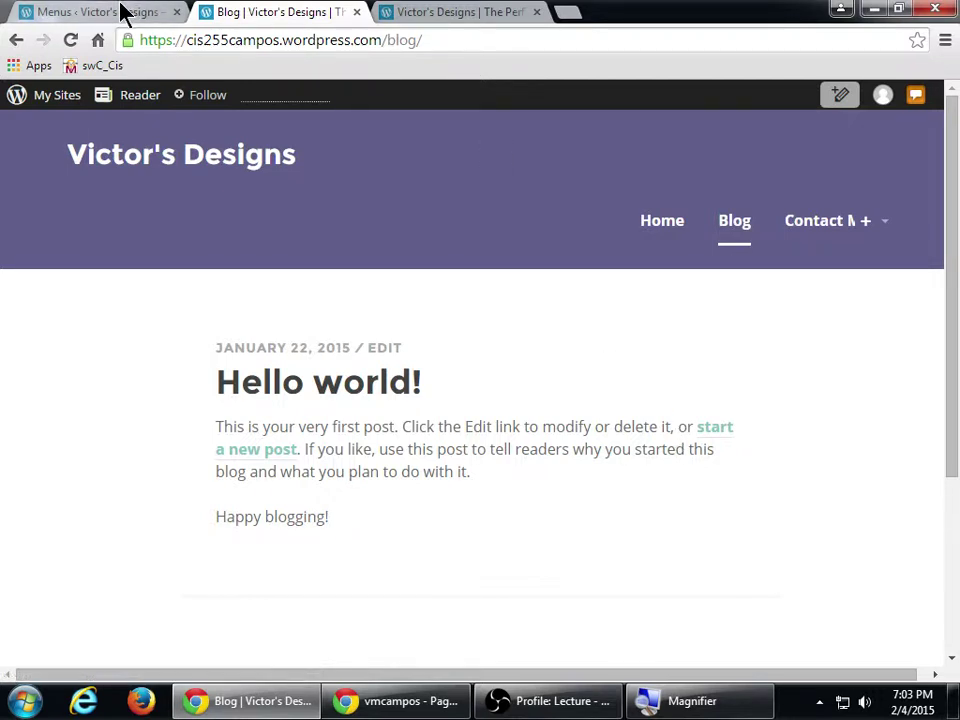
click(418, 12)
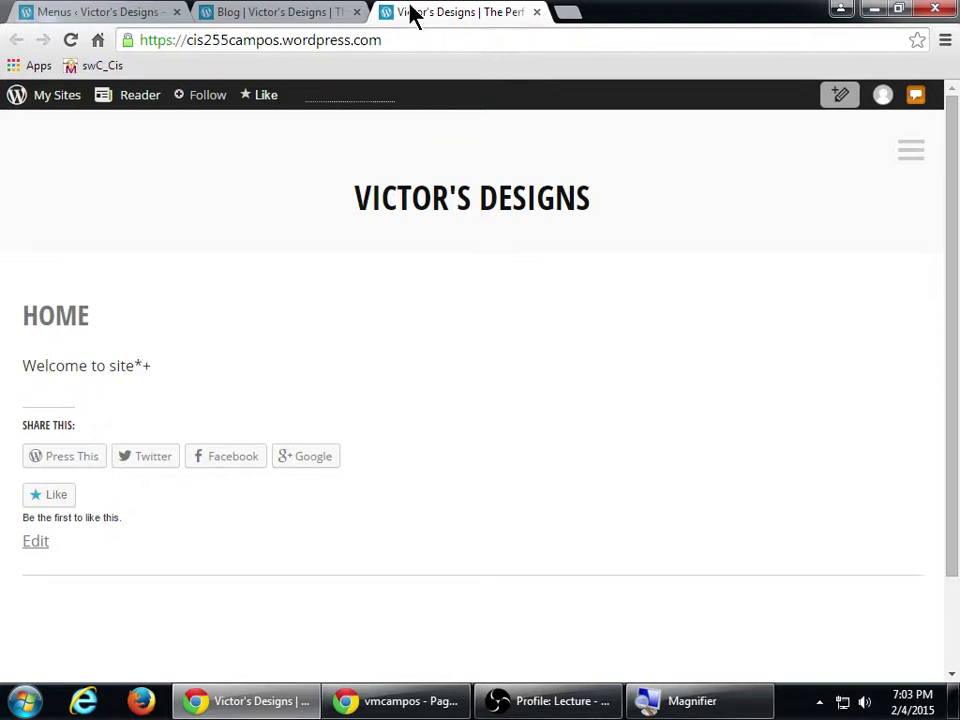
Close both browser tabs showing the live site and open the Themes management page.
middle_click(412, 12)
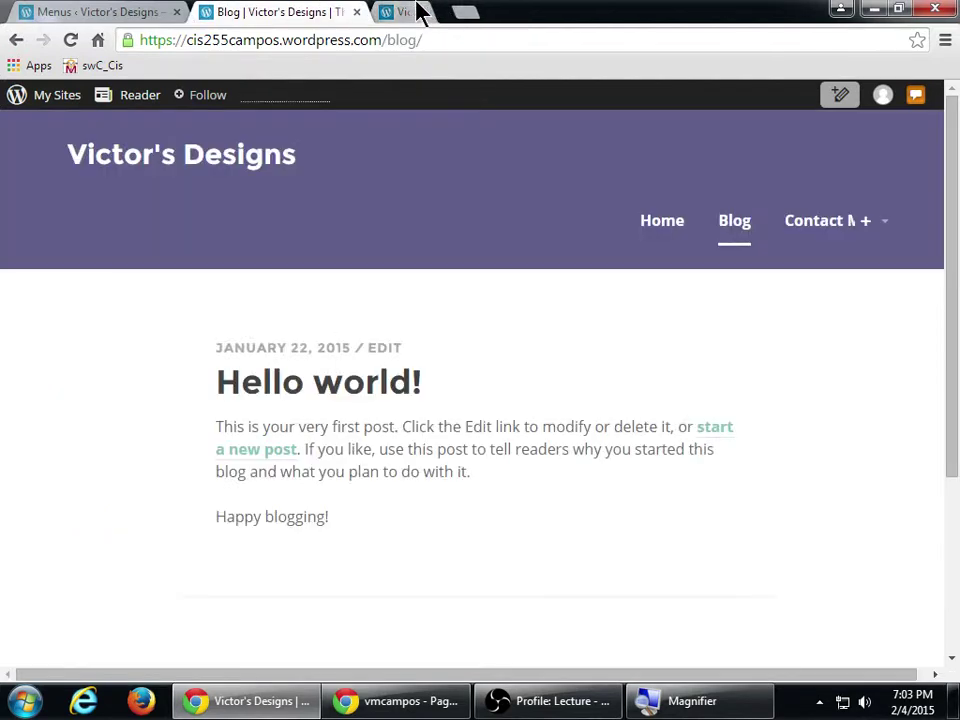
middle_click(296, 12)
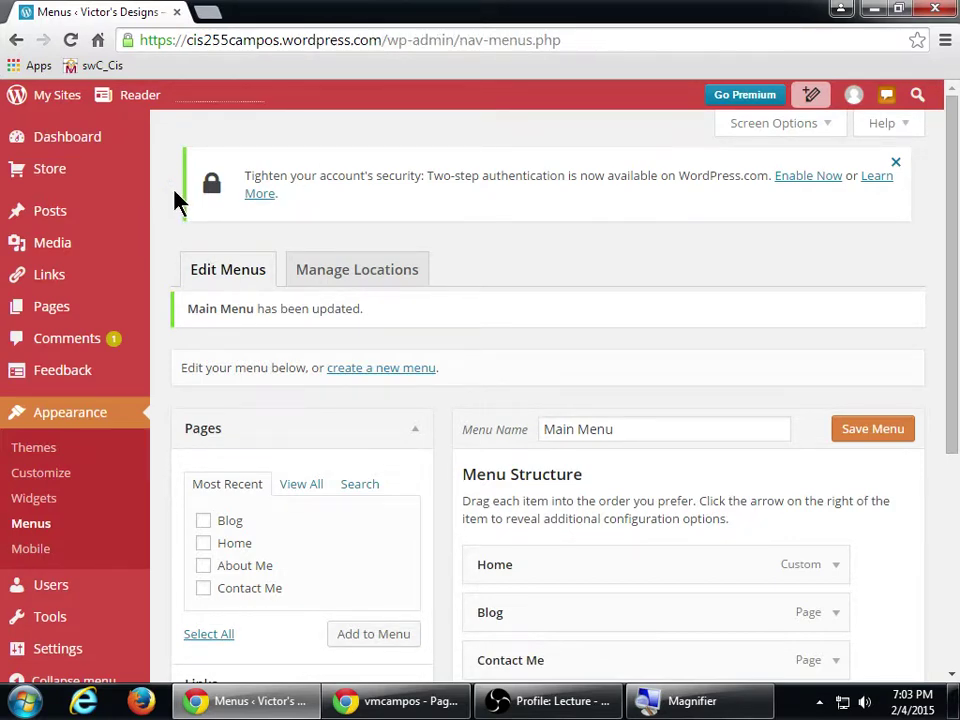
scroll(174, 193, down, 4)
scroll(175, 200, up, 4)
click(46, 452)
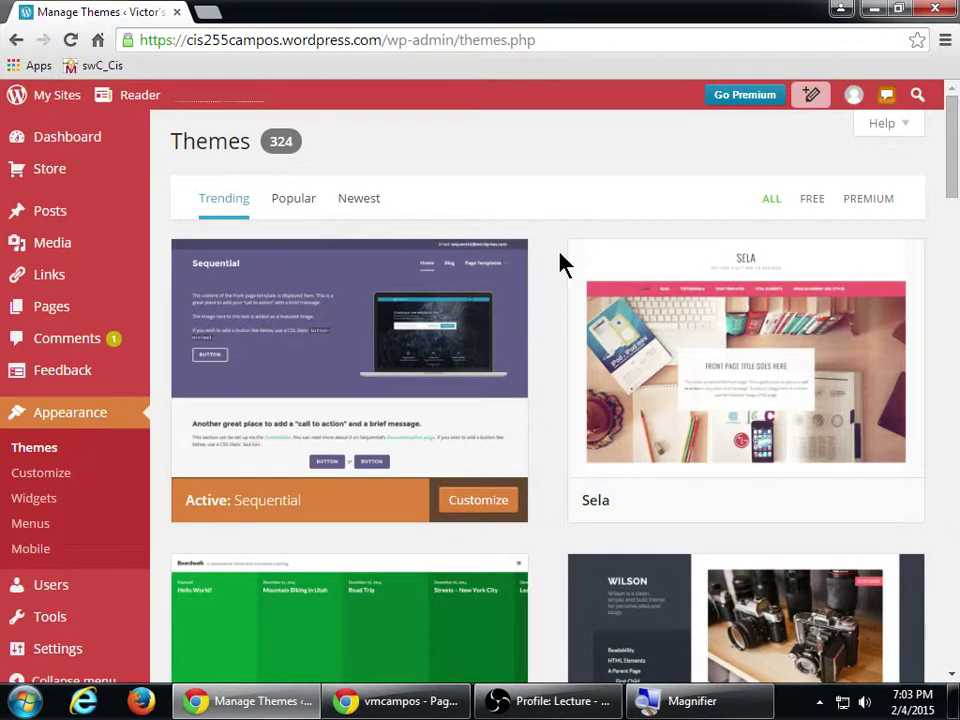
Sort the theme gallery by Popular and look through the listed themes.
key(super+plus)
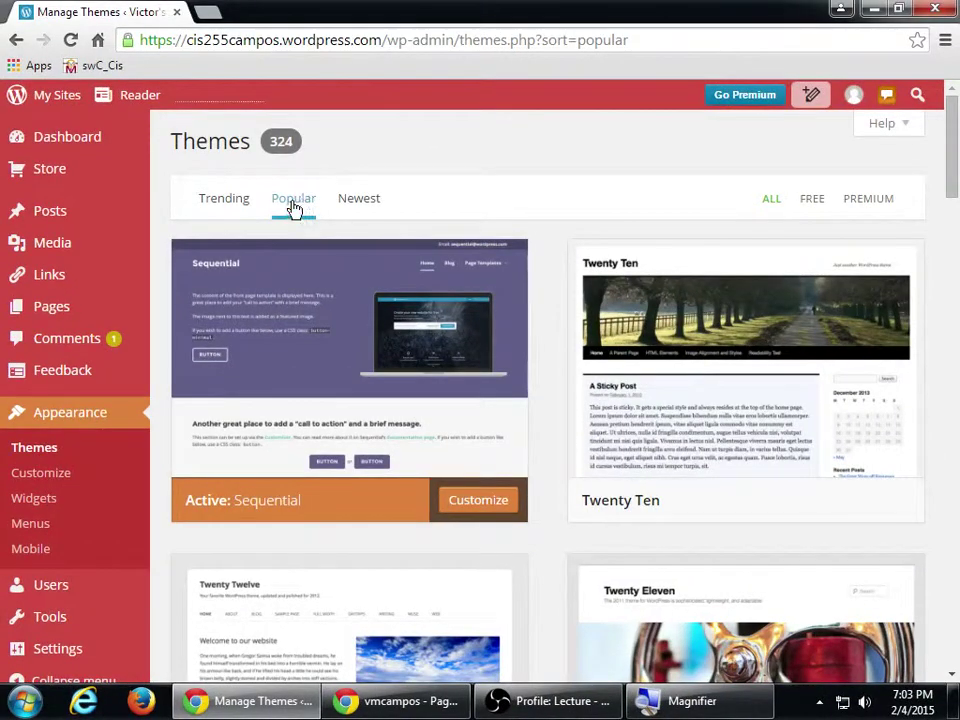
scroll(571, 400, down, 10)
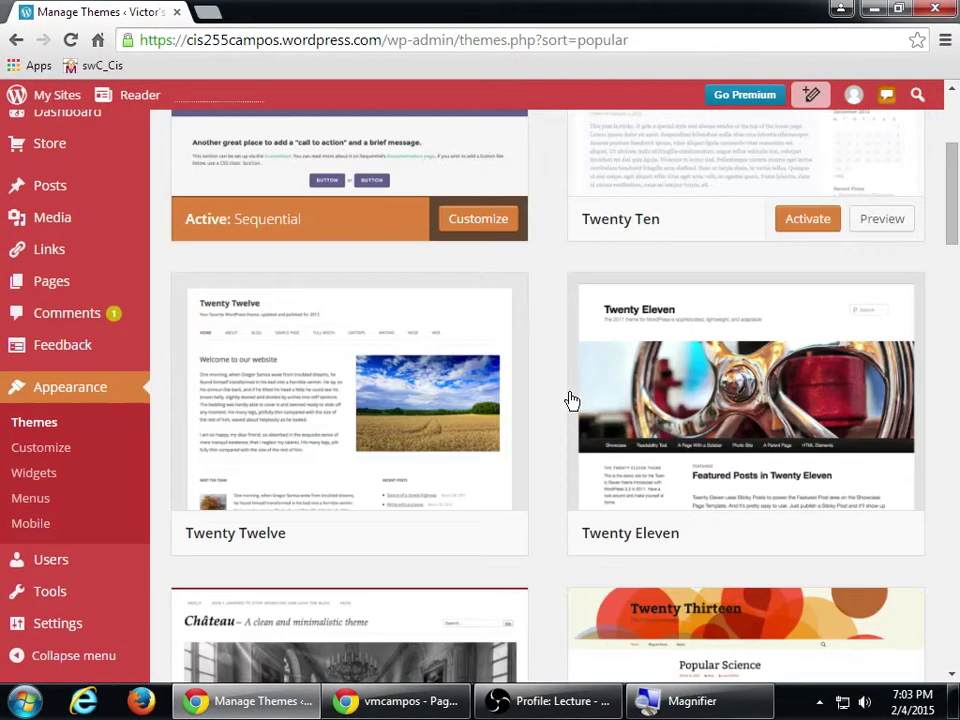
scroll(571, 400, down, 10)
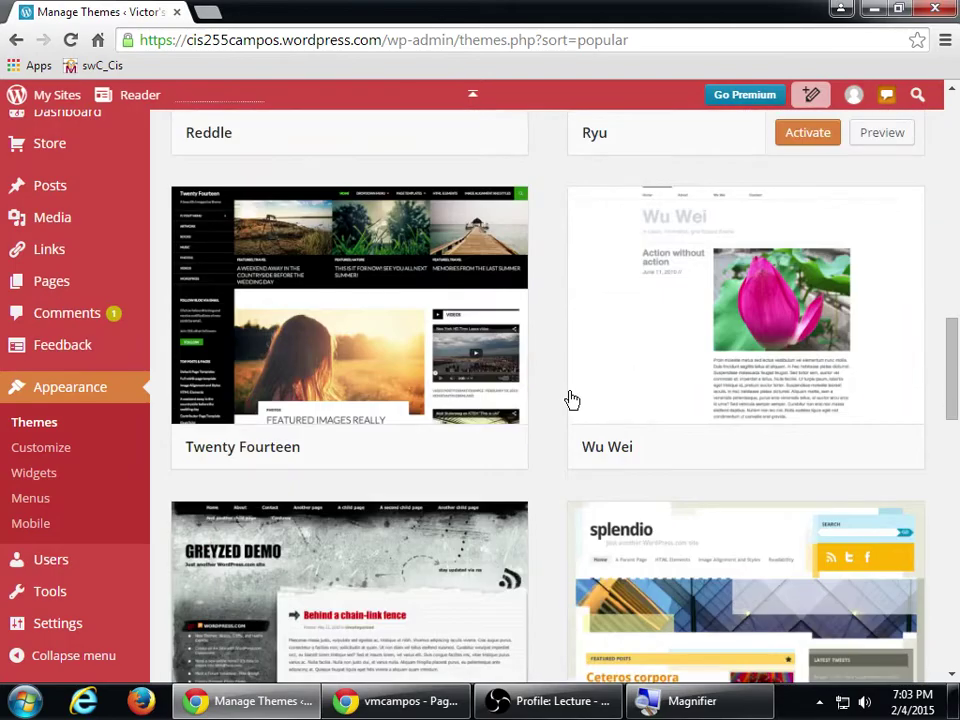
scroll(571, 400, down, 10)
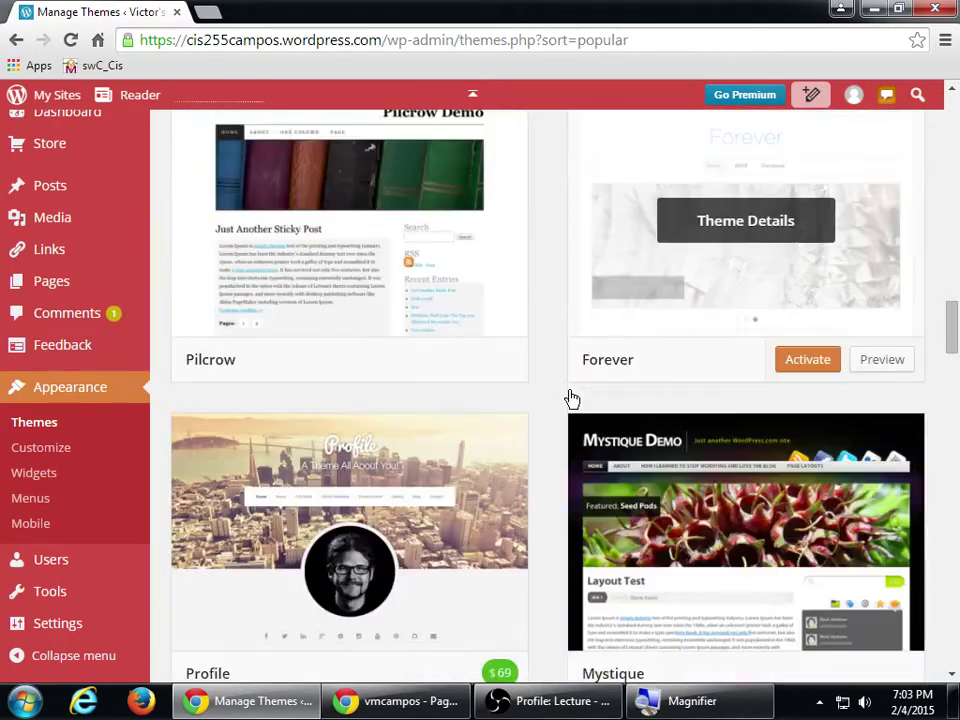
scroll(572, 399, down, 5)
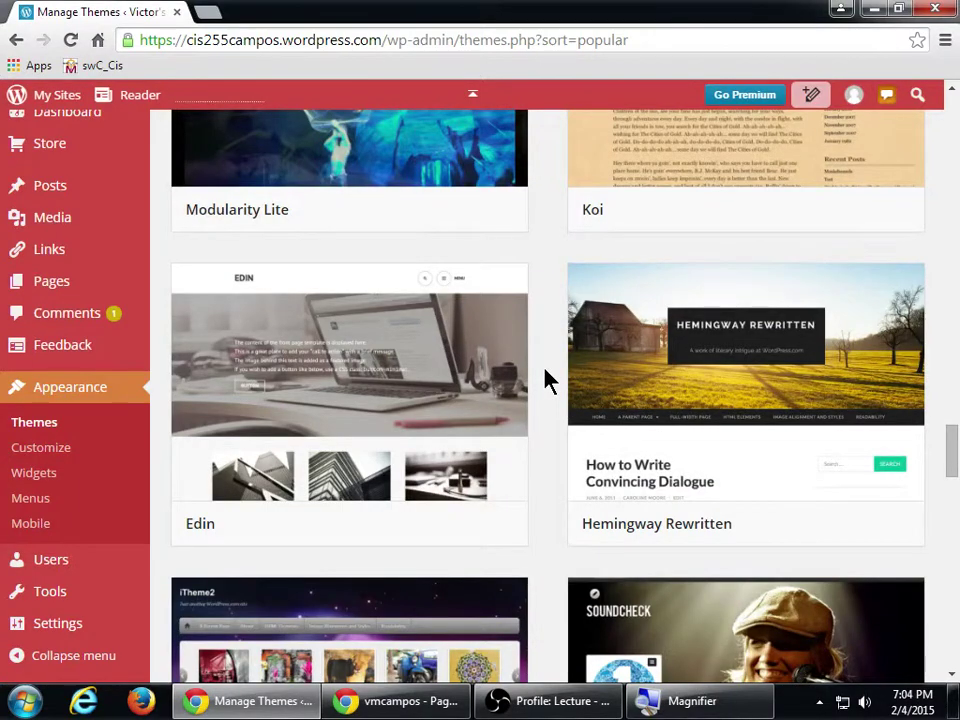
scroll(550, 379, down, 3)
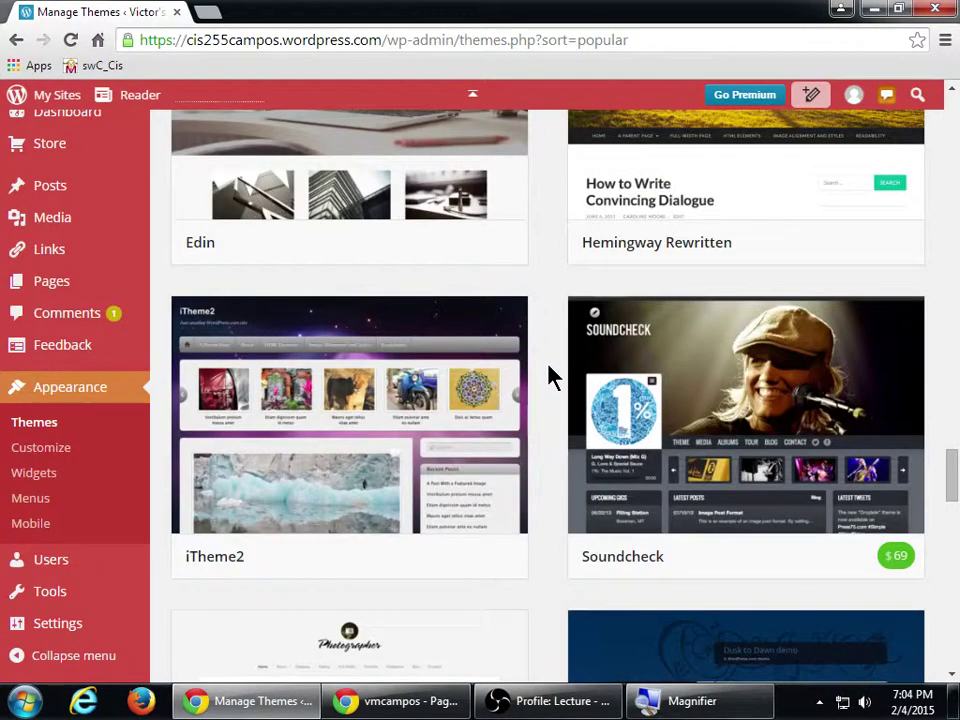
scroll(550, 379, up, 5)
scroll(548, 376, up, 15)
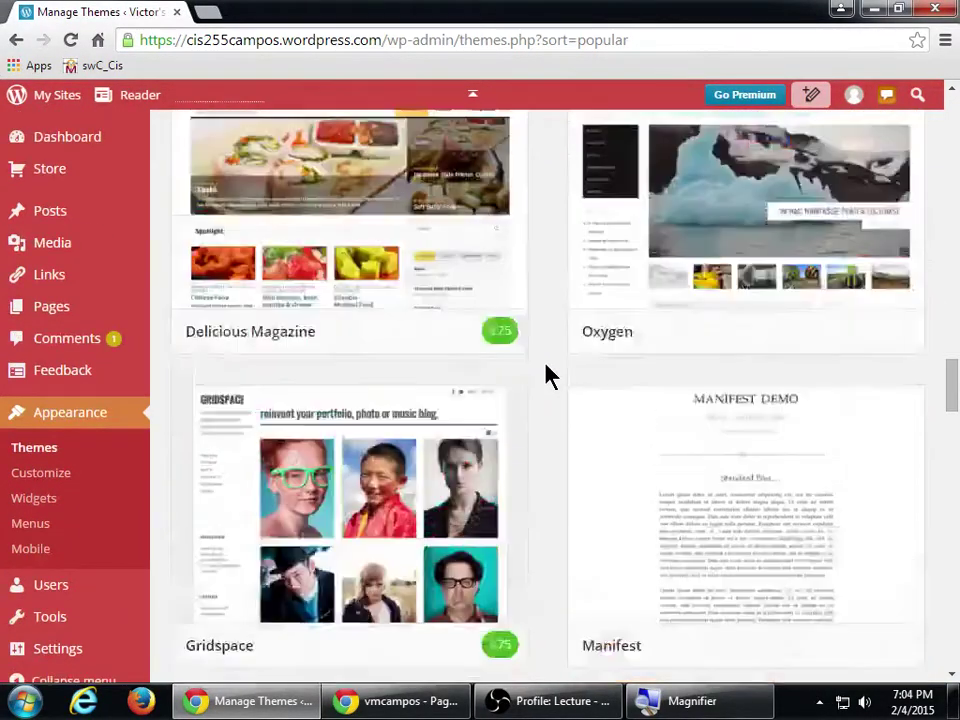
scroll(537, 382, up, 8)
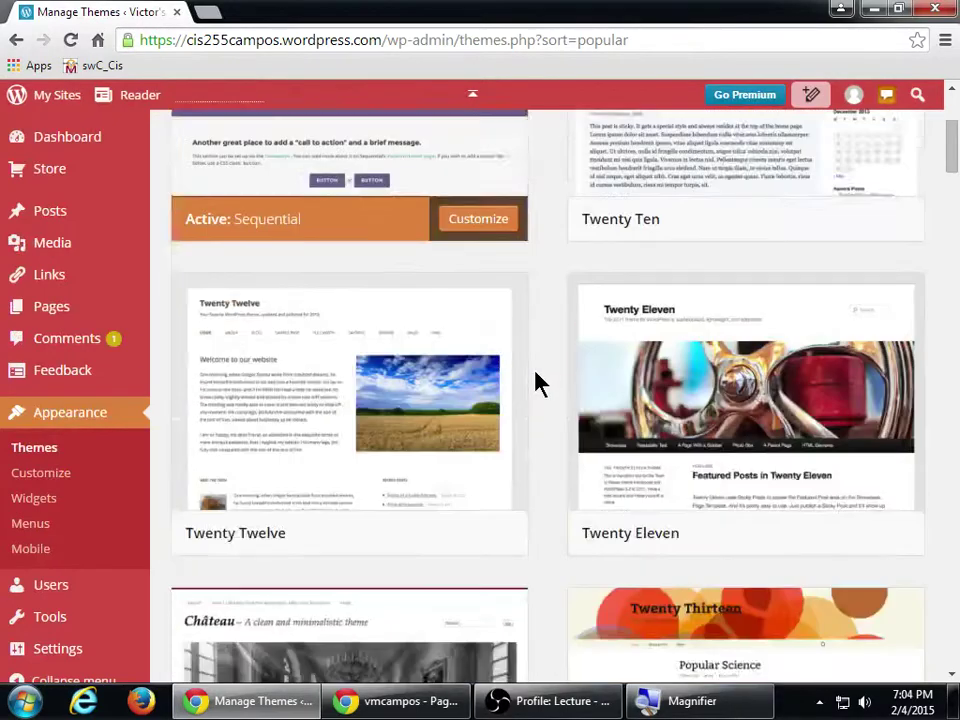
Sort the theme gallery by Newest and look through the most recent themes.
click(370, 208)
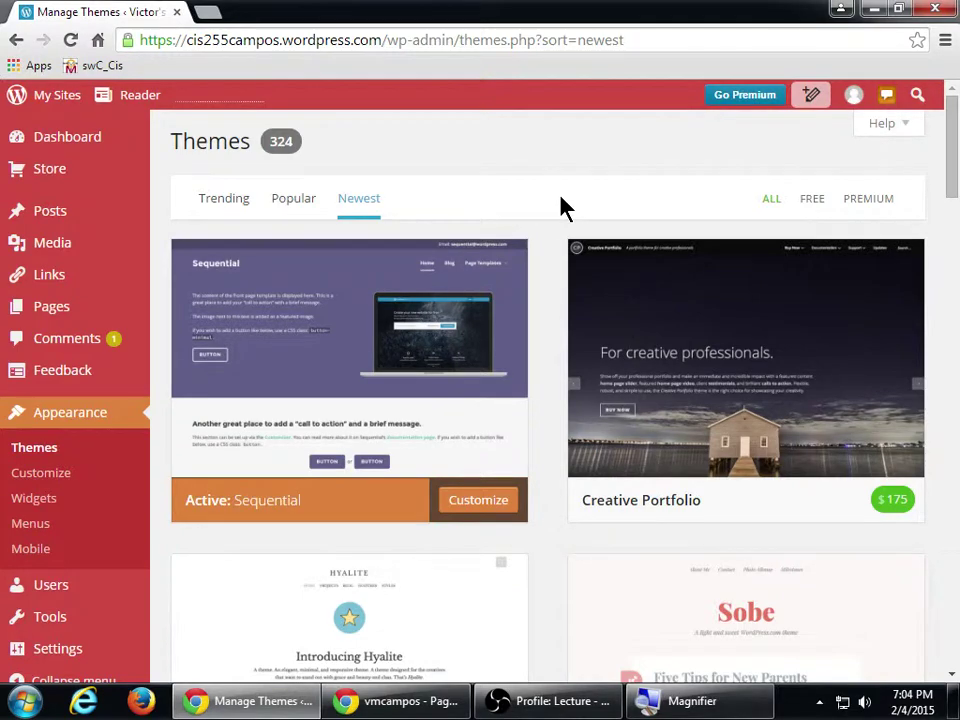
scroll(627, 285, down, 5)
scroll(563, 300, down, 12)
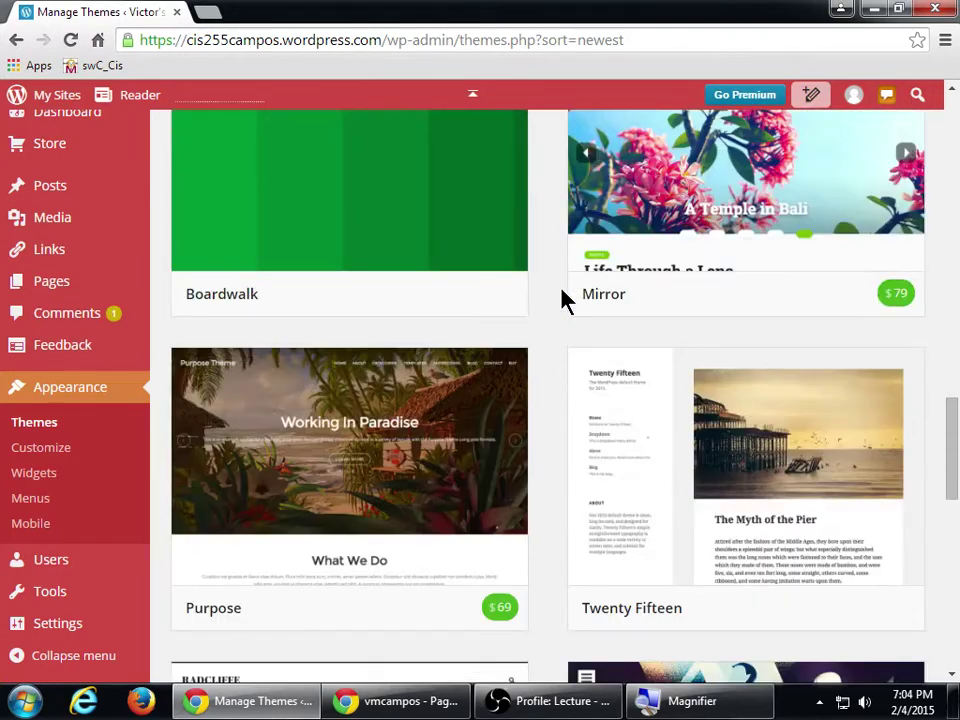
scroll(563, 298, up, 12)
scroll(563, 298, up, 8)
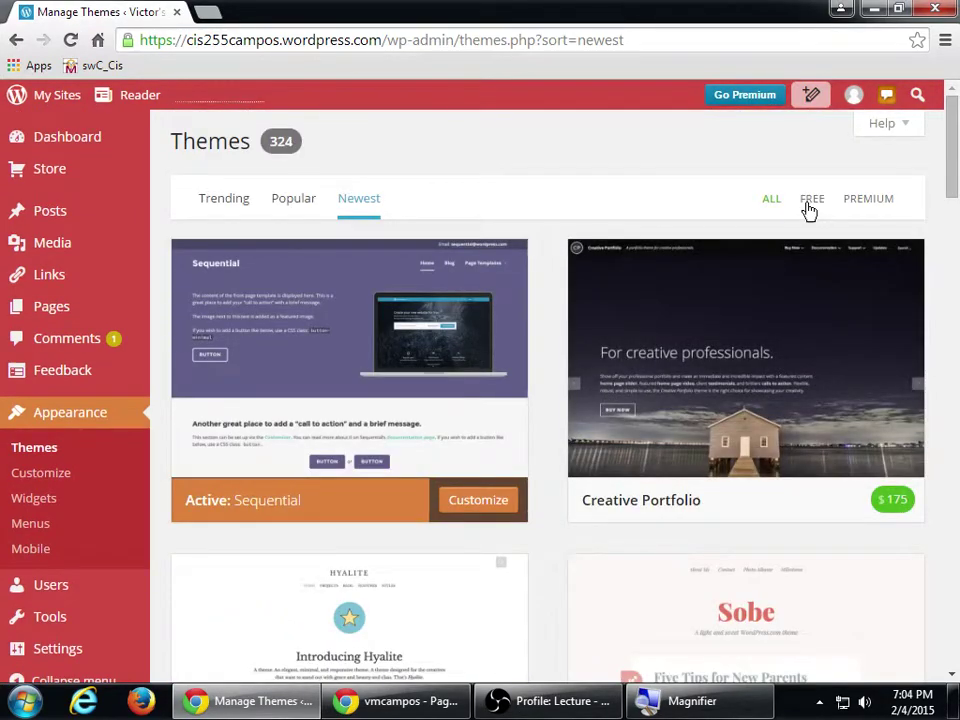
Filter the newest themes to Premium and examine the paid themes and their prices.
click(877, 205)
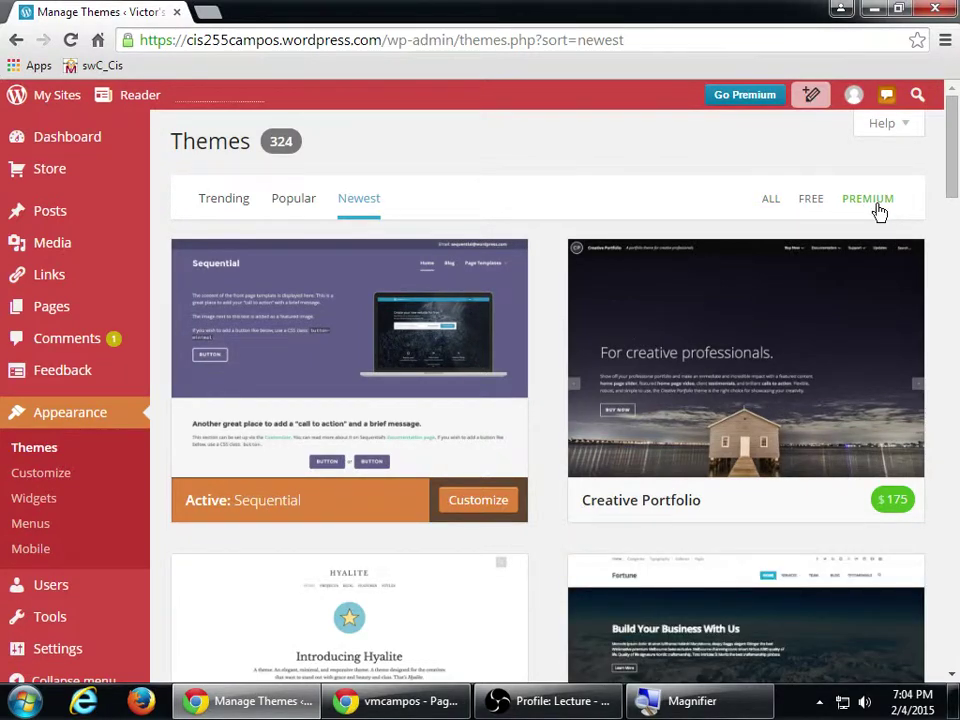
key(super+plus)
mouse_move(951, 124)
mouse_down()
mouse_move(956, 368)
mouse_move(954, 130)
mouse_up()
mouse_move(657, 360)
scroll(514, 298, down, 4)
scroll(518, 298, down, 1)
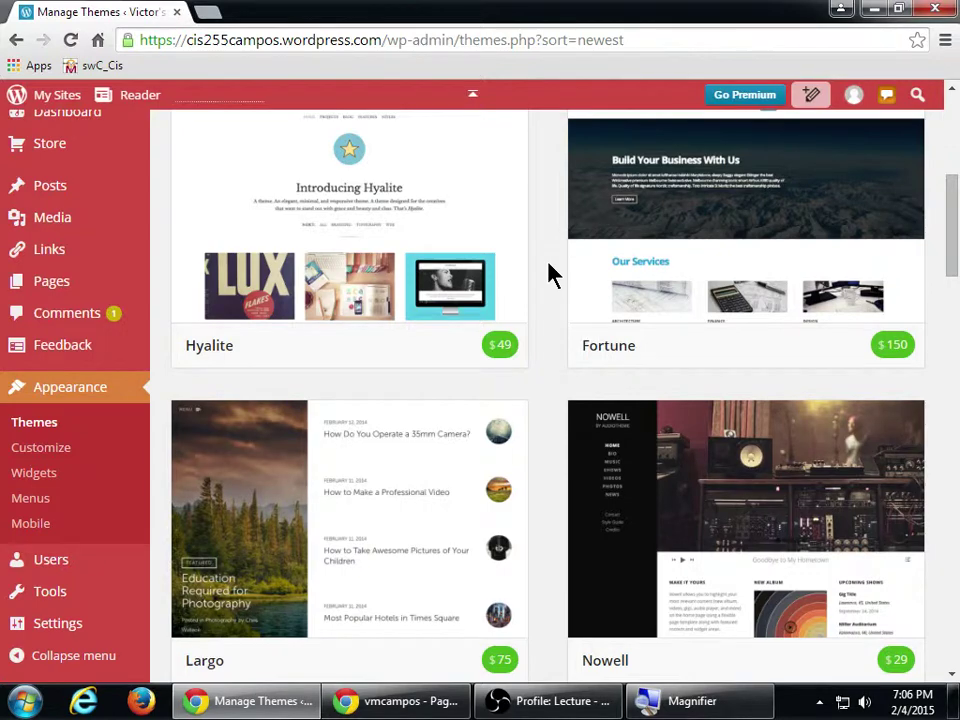
scroll(553, 381, down, 3)
scroll(556, 383, down, 1)
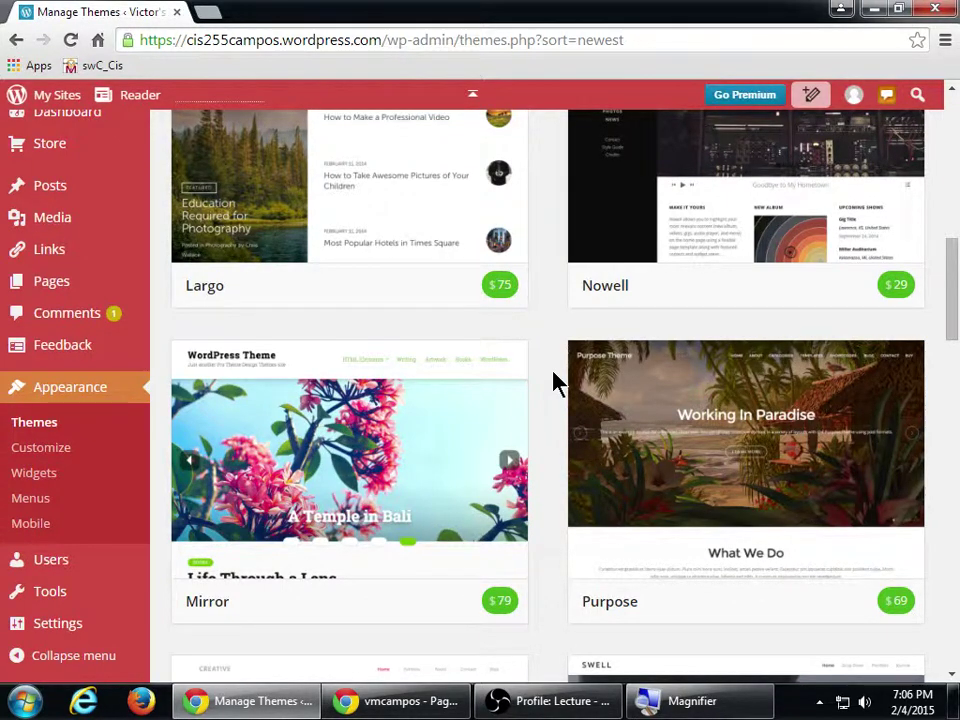
mouse_move(591, 354)
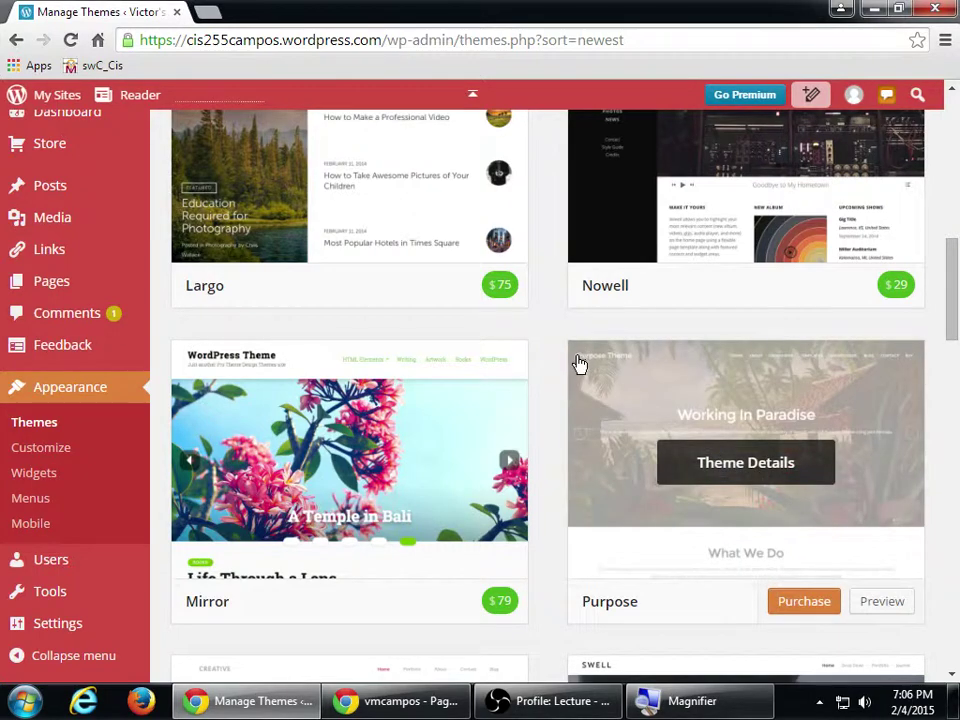
scroll(570, 365, up, 8)
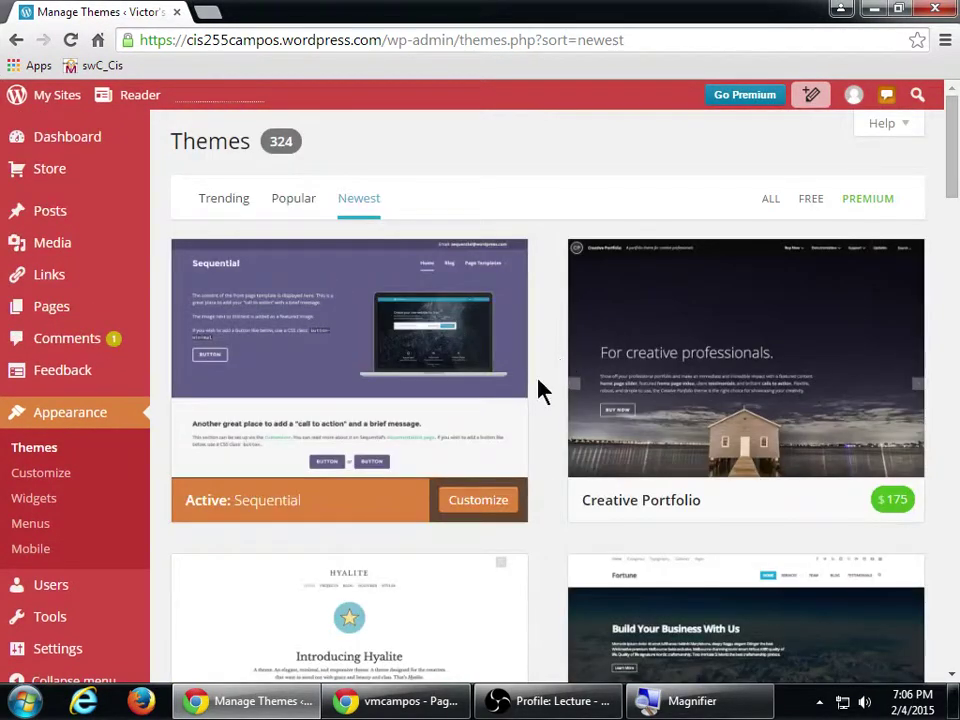
Sort the premium themes by Trending, and view the page's HTML source in a separate tab before closing it.
click(228, 206)
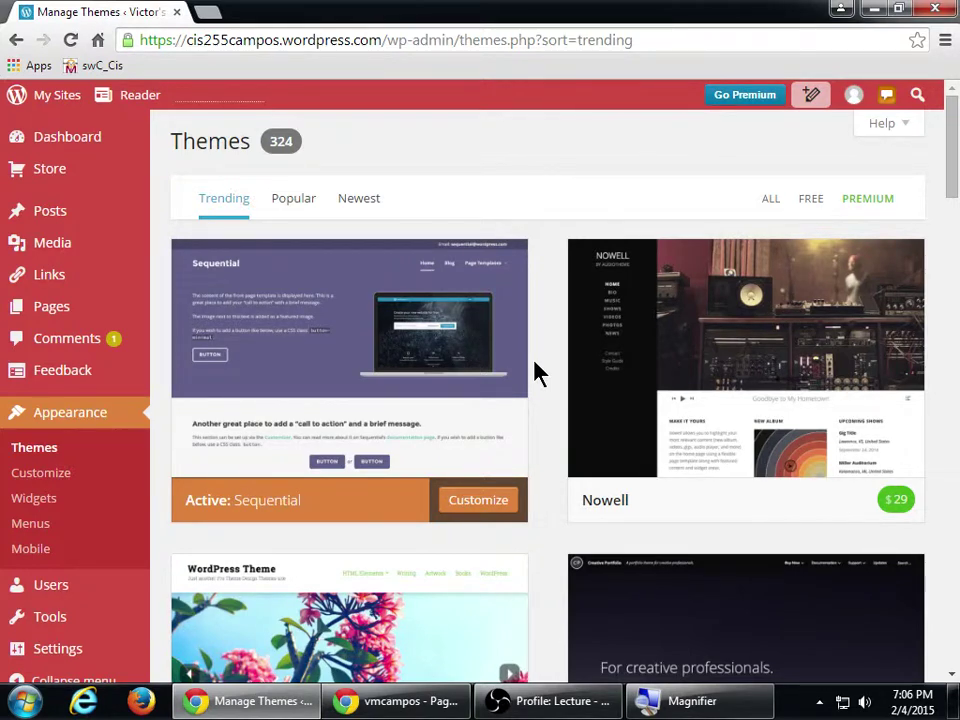
key(ctrl+u)
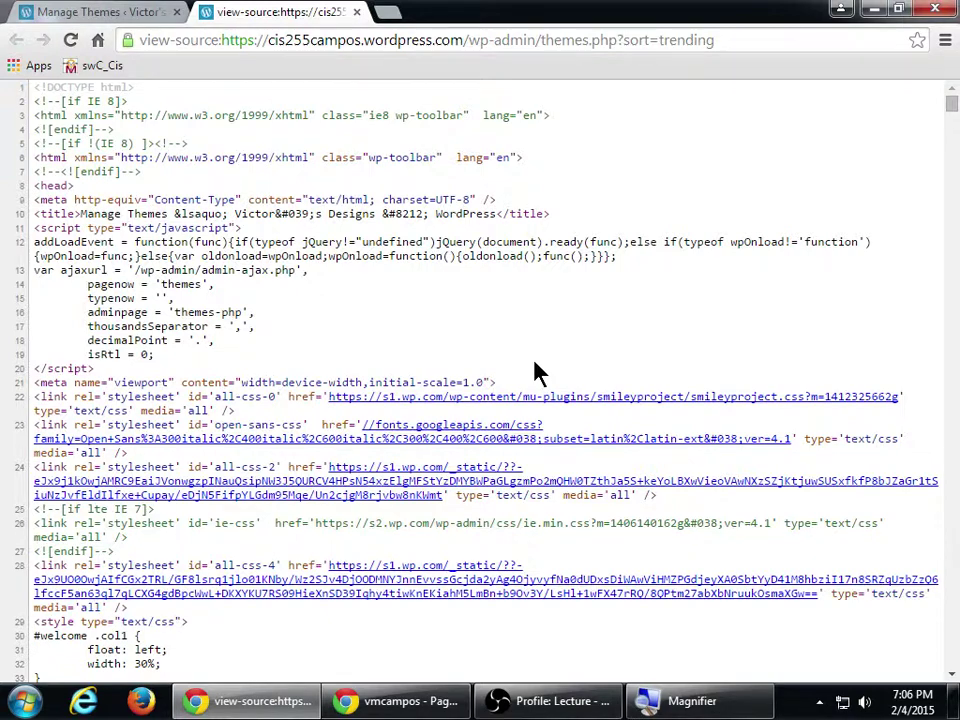
key(ctrl+w)
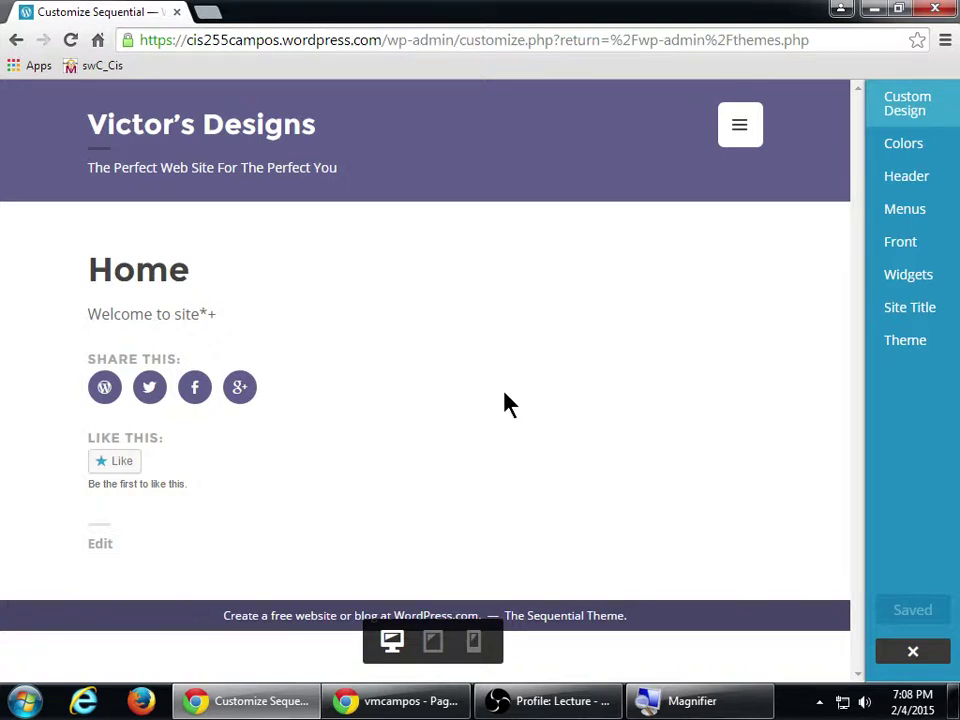
Open the Colors settings for Sequential, check the options of the teal swatch, and return to the palettes.
click(918, 144)
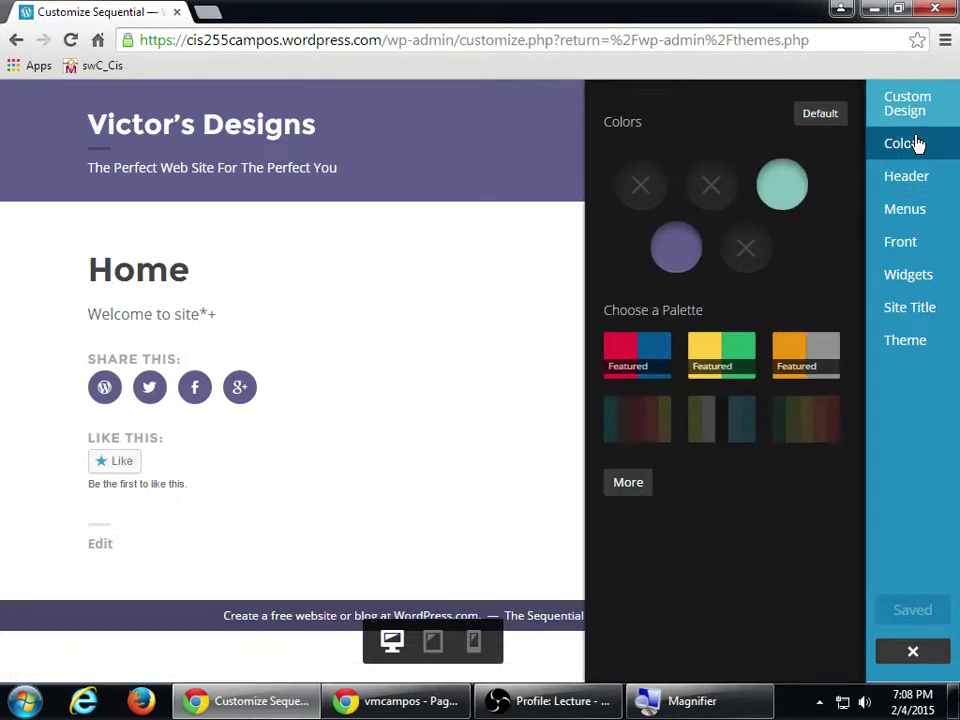
click(790, 192)
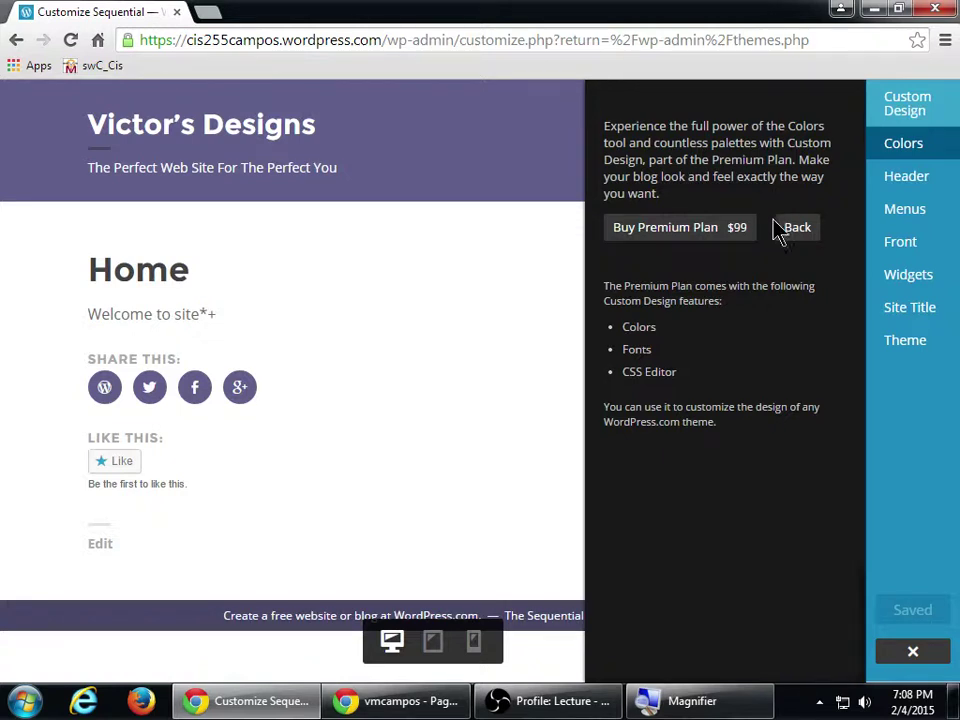
click(800, 229)
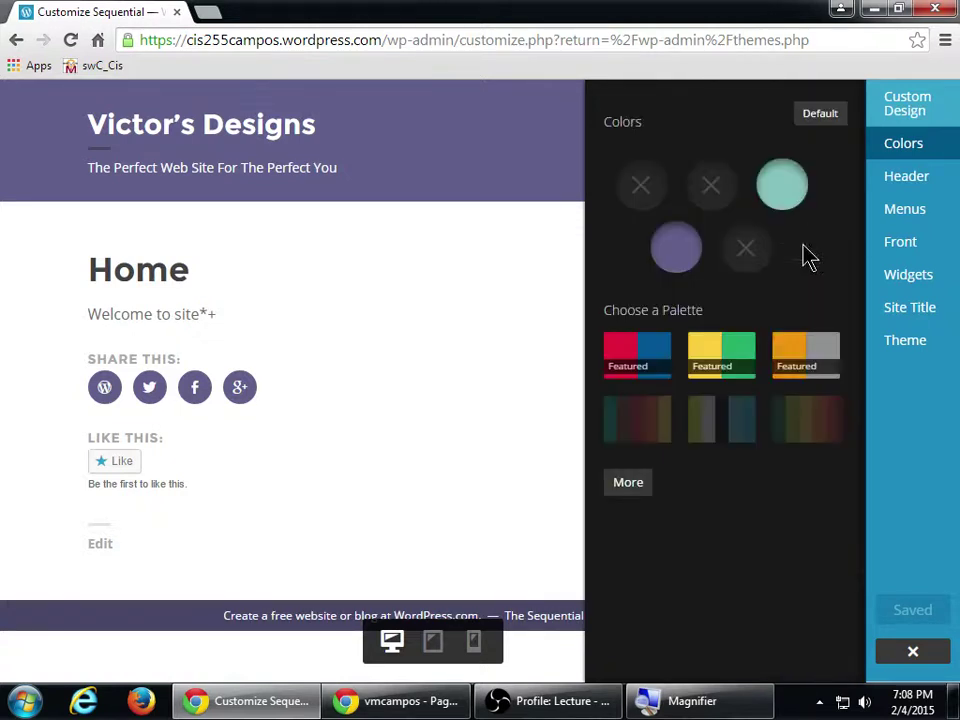
Try the three featured color palettes, apply the red and blue one, and check the options of its blue swatch.
click(793, 368)
click(726, 370)
click(648, 368)
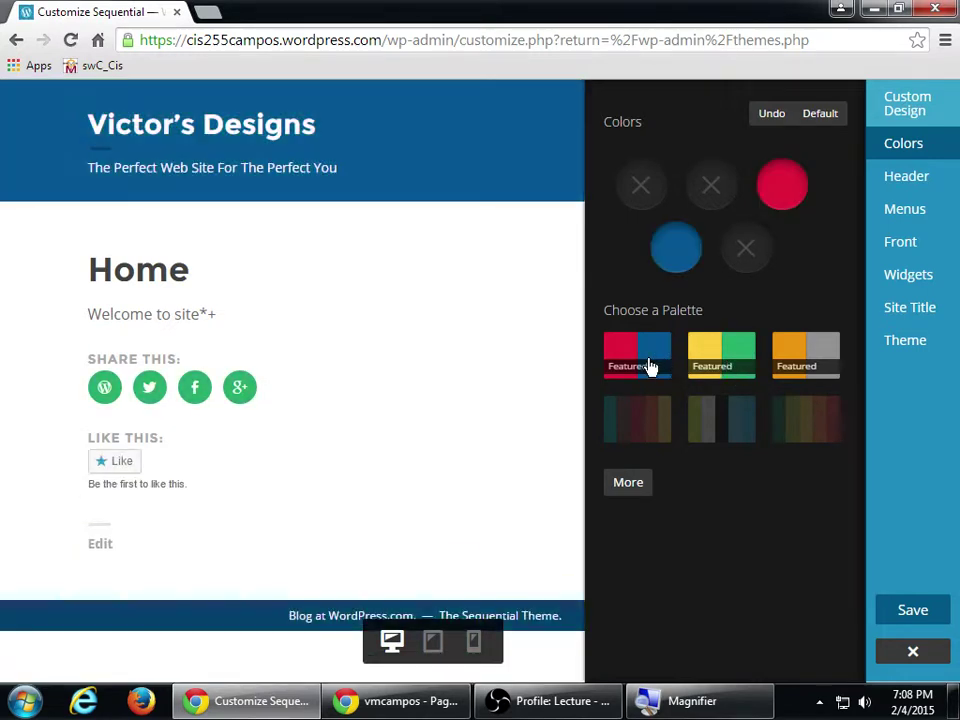
click(718, 364)
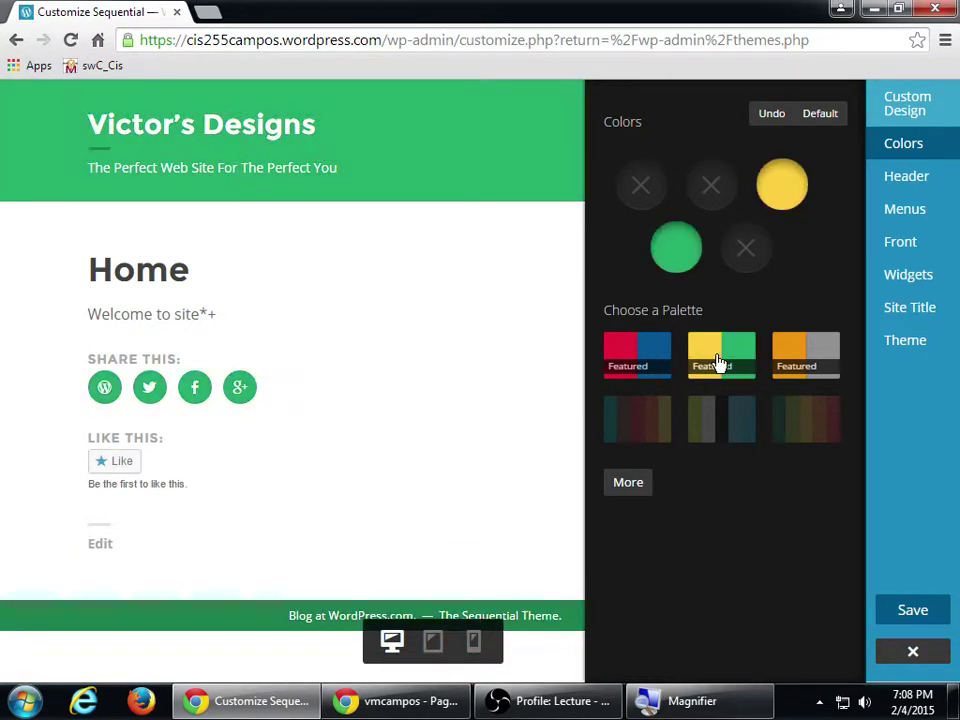
click(820, 366)
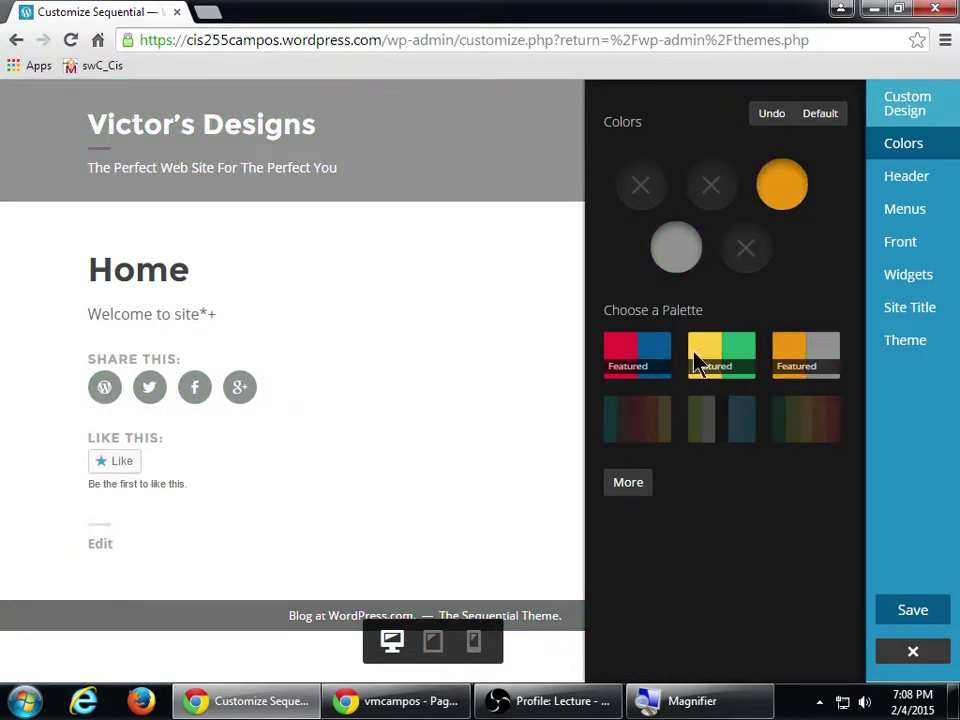
click(648, 359)
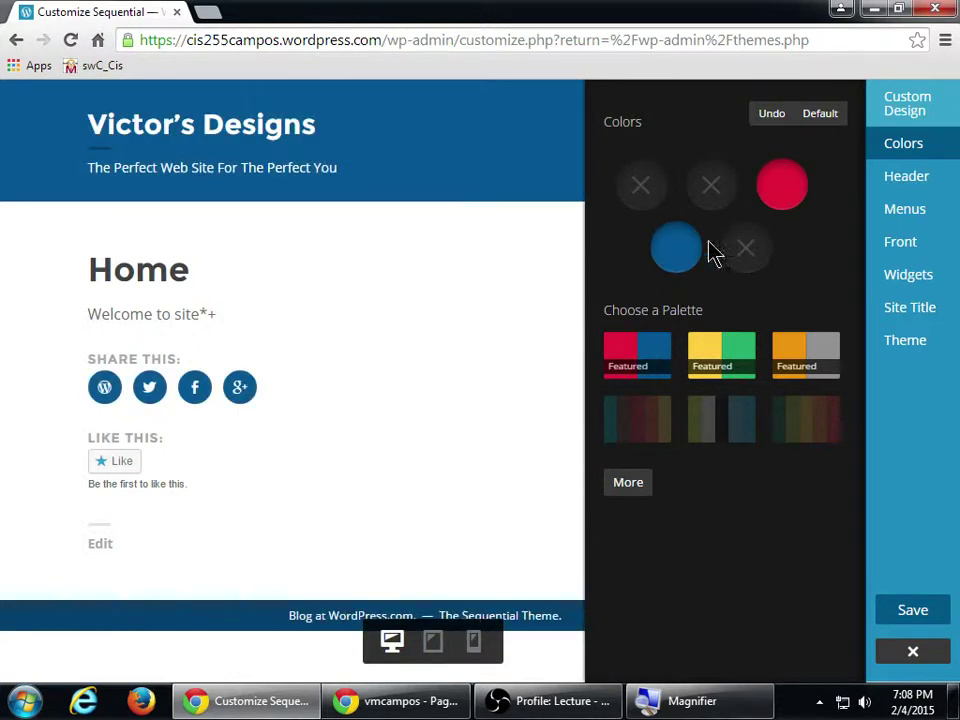
click(680, 251)
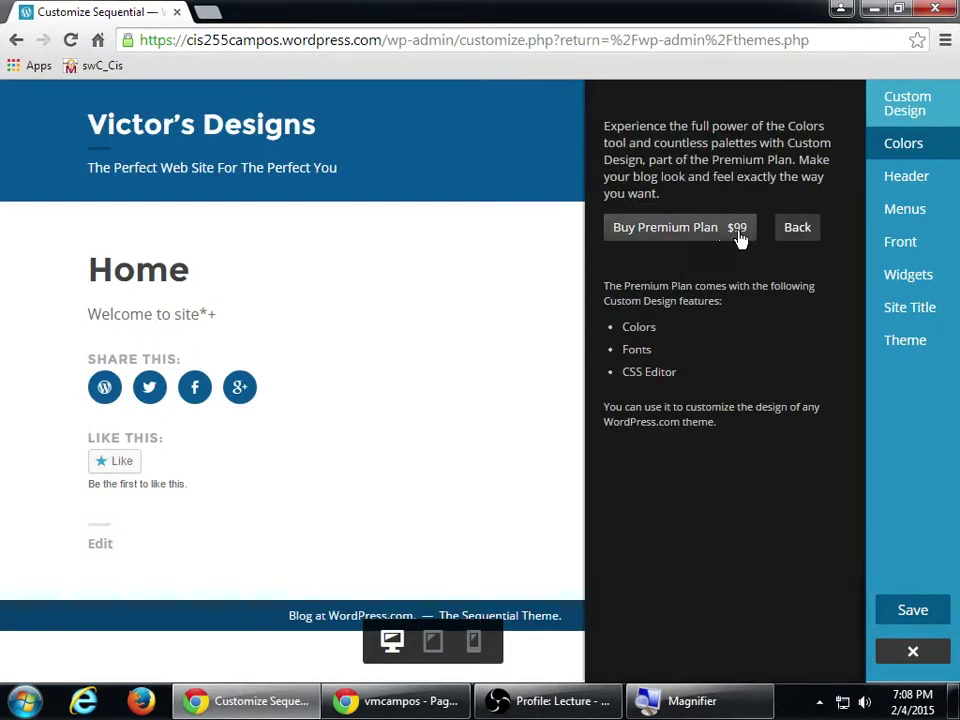
click(795, 232)
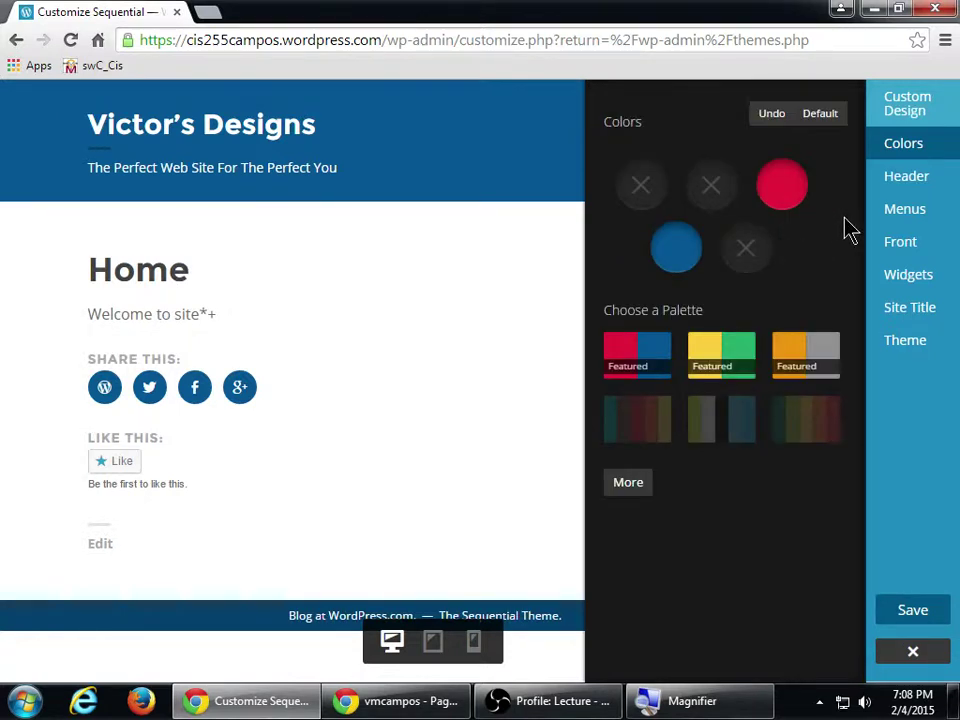
Add koala.jpg from the media library as the header image, cropped to a strip across the koala's eyes and nose.
click(893, 186)
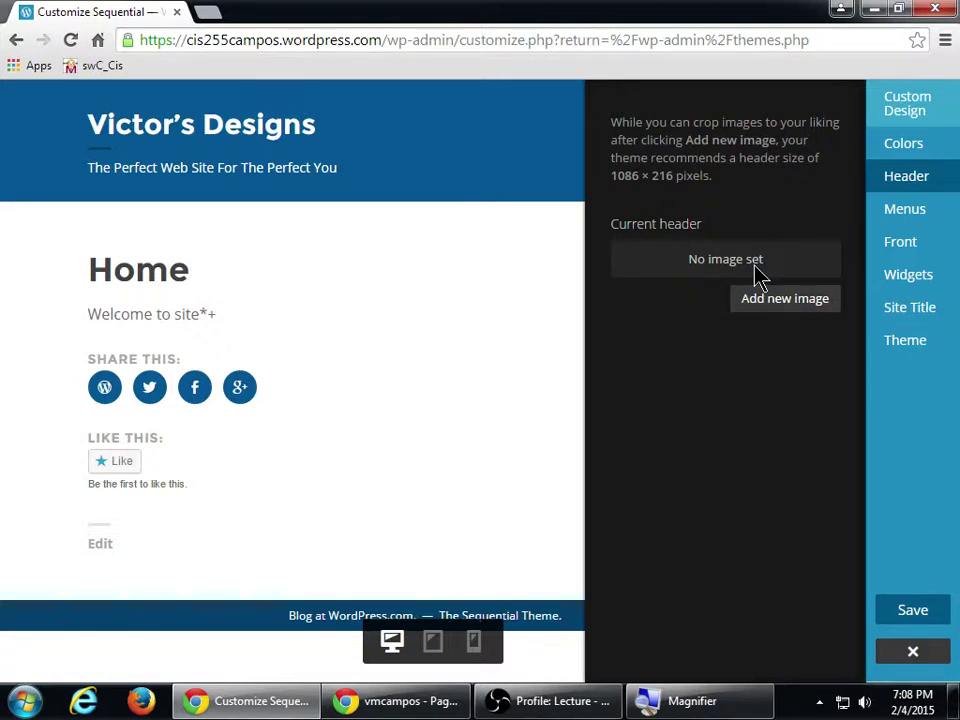
click(771, 303)
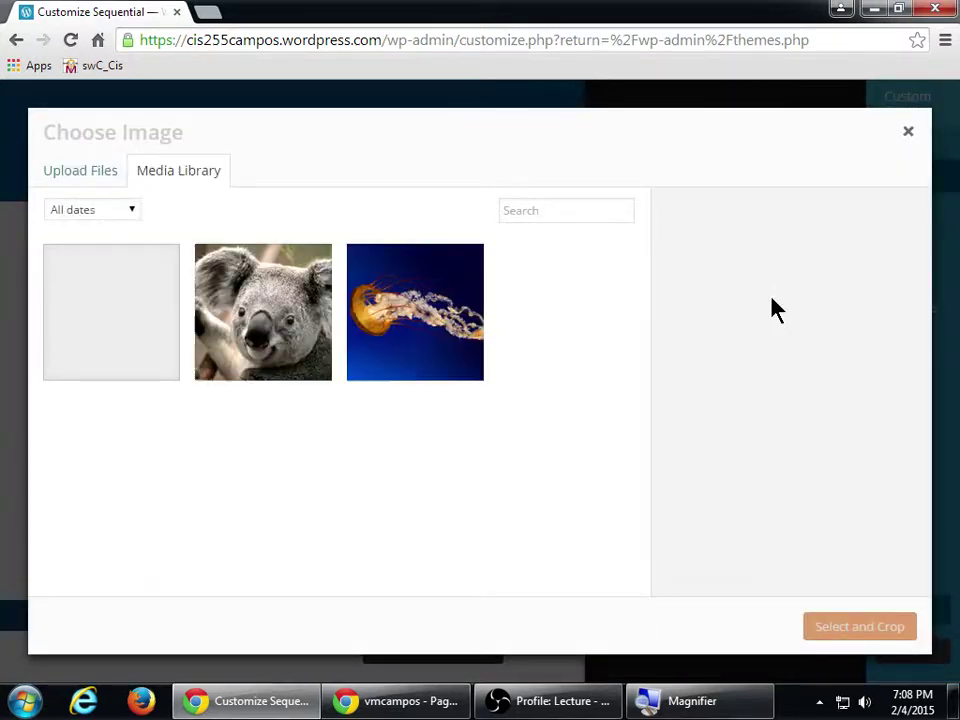
click(205, 256)
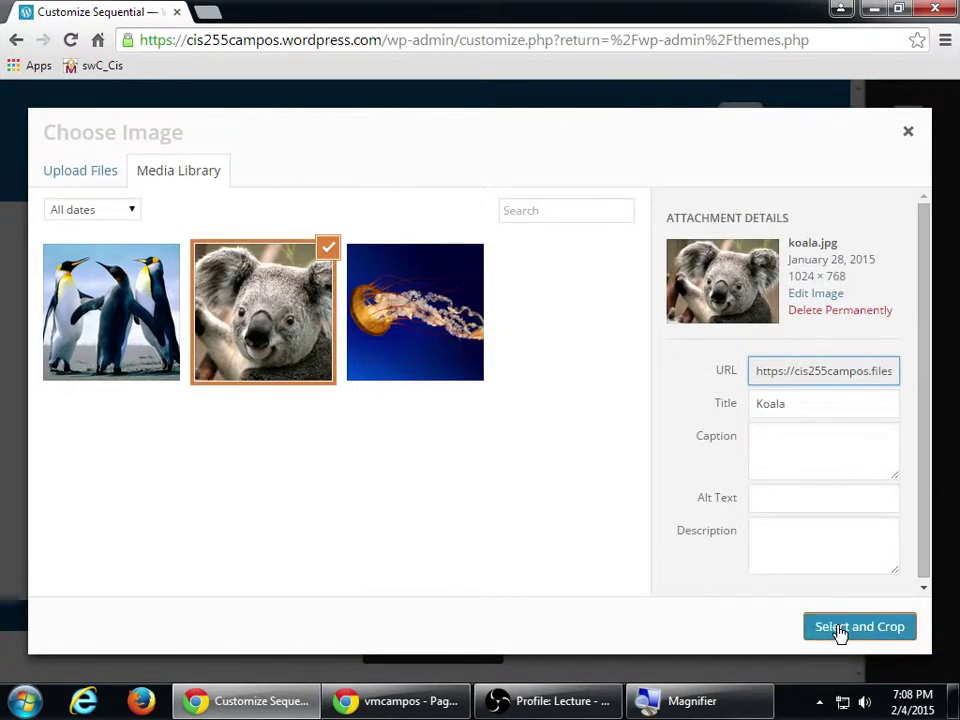
click(840, 632)
drag(640, 272, 595, 420)
click(876, 628)
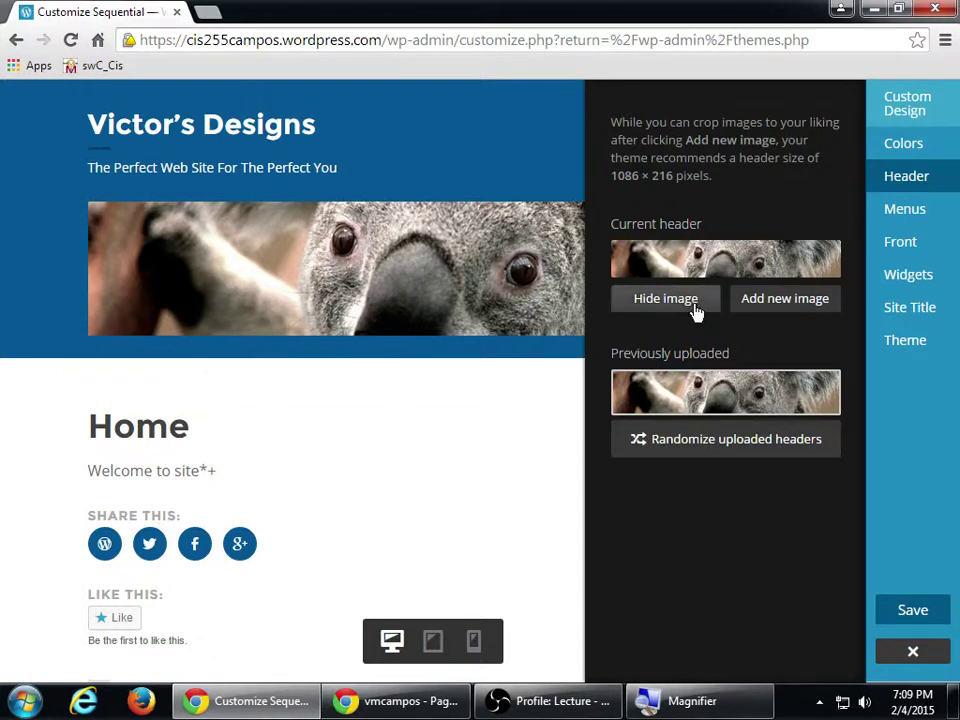
Look through the Menus, Front and Widgets settings, and open the Site Title settings.
click(880, 218)
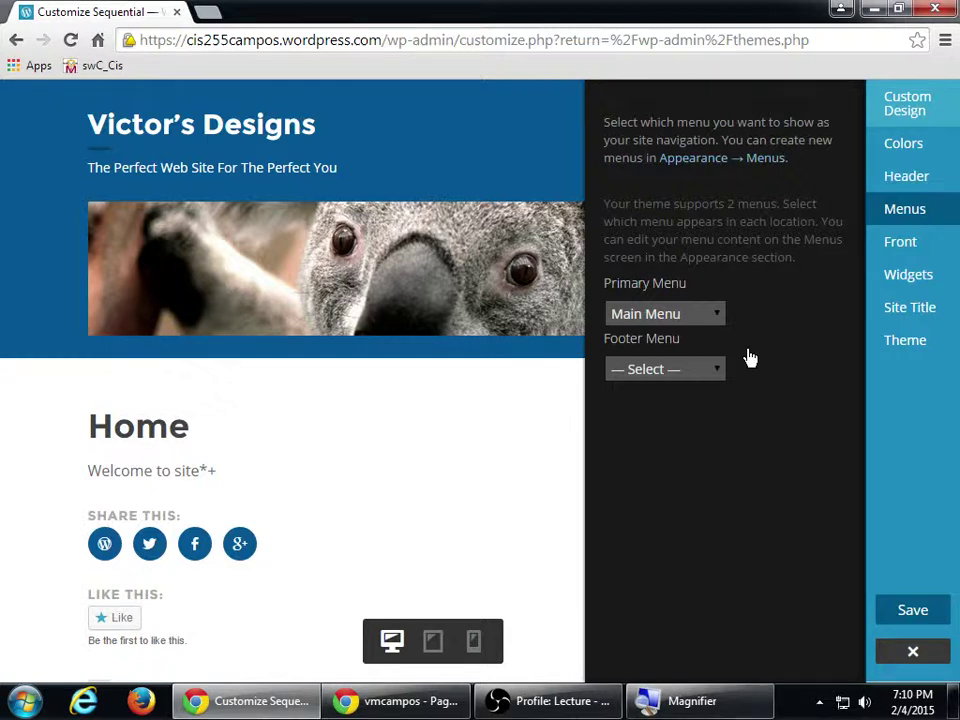
click(921, 255)
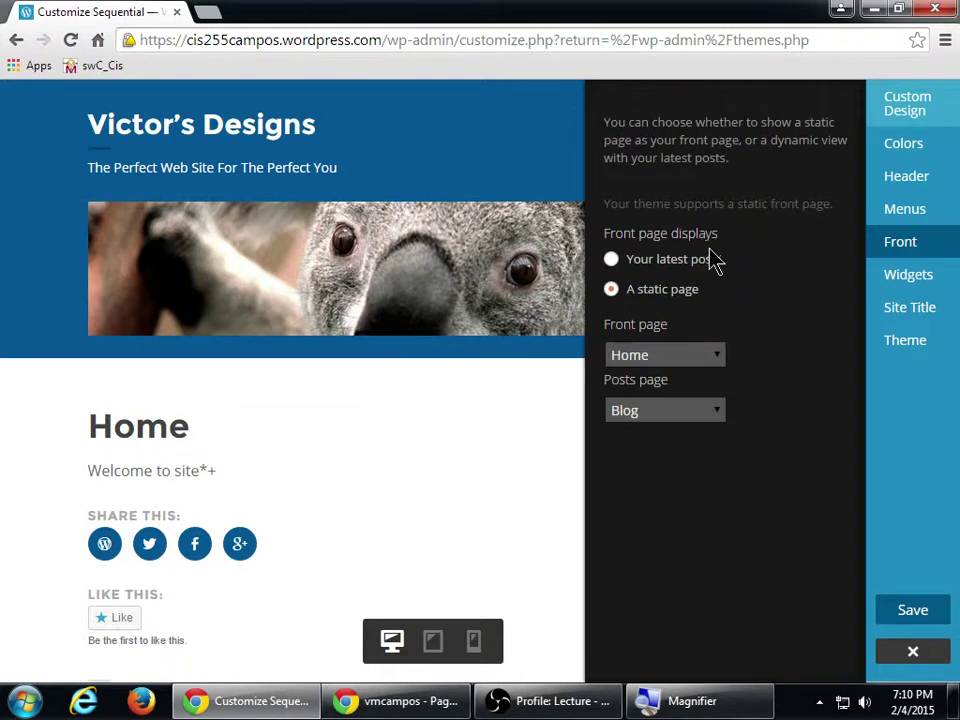
click(913, 286)
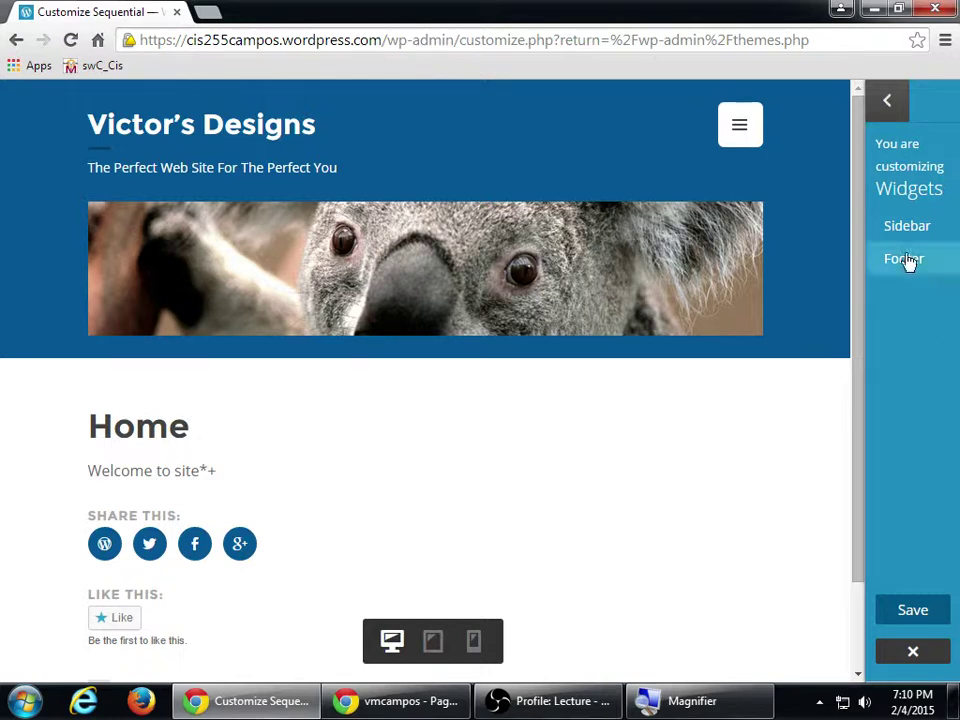
click(886, 100)
click(884, 310)
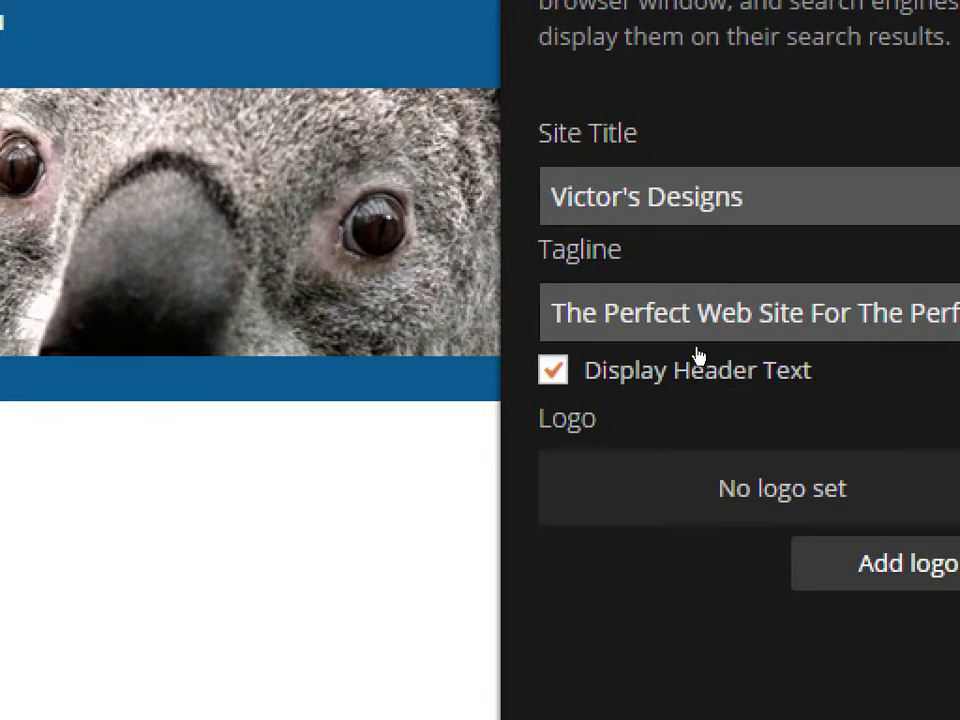
Toggle Display Header Text off and back on, and set jellyfish.jpg from the media library as the site logo.
click(698, 358)
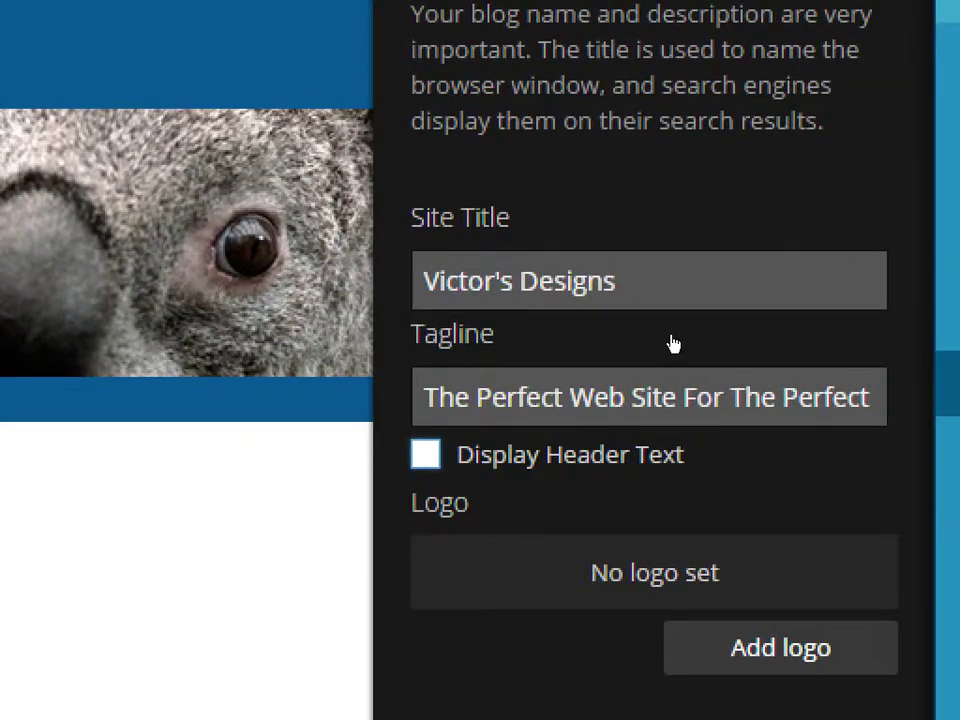
key(space)
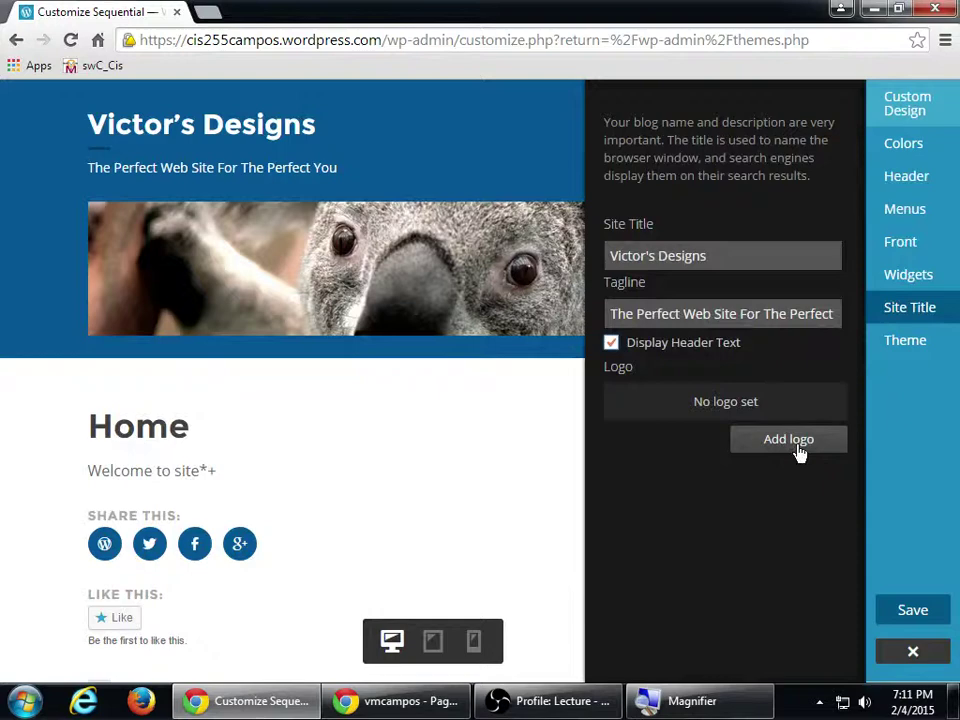
click(790, 660)
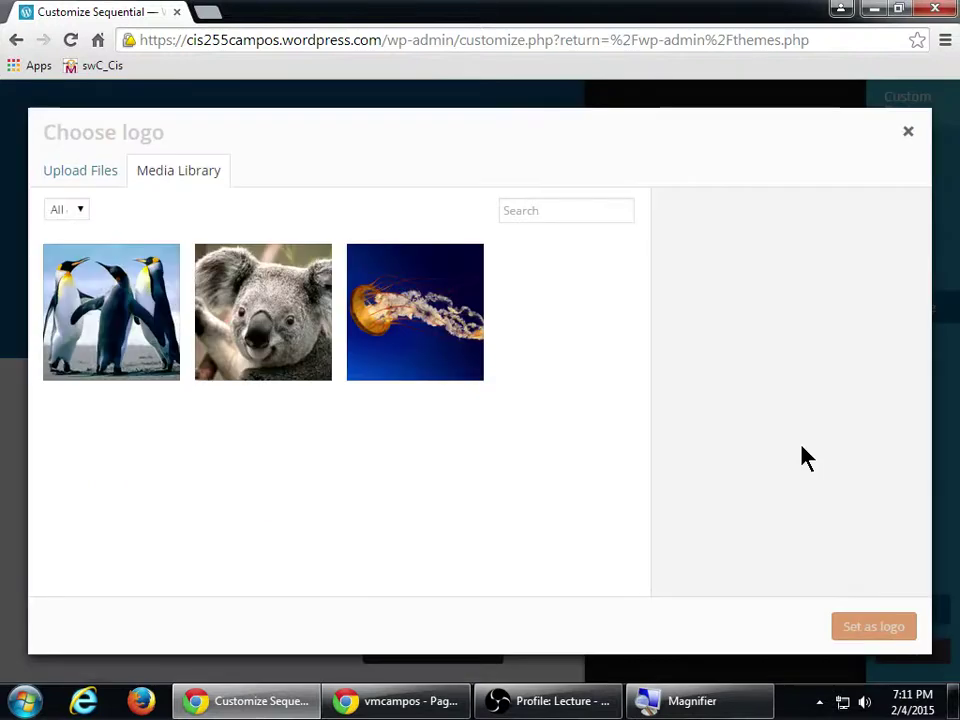
click(448, 332)
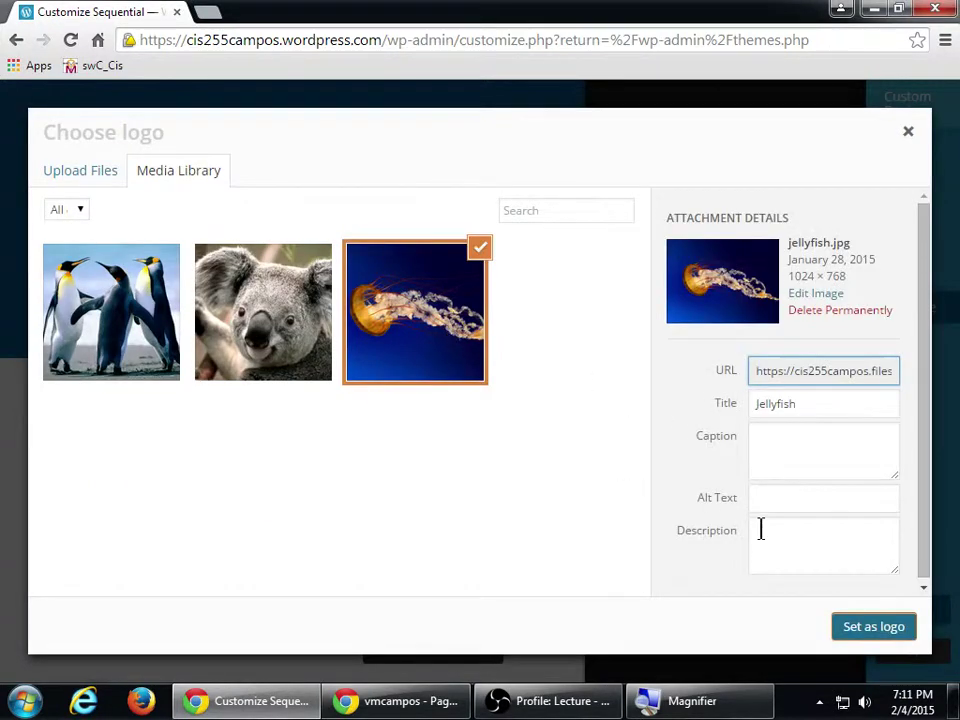
click(862, 627)
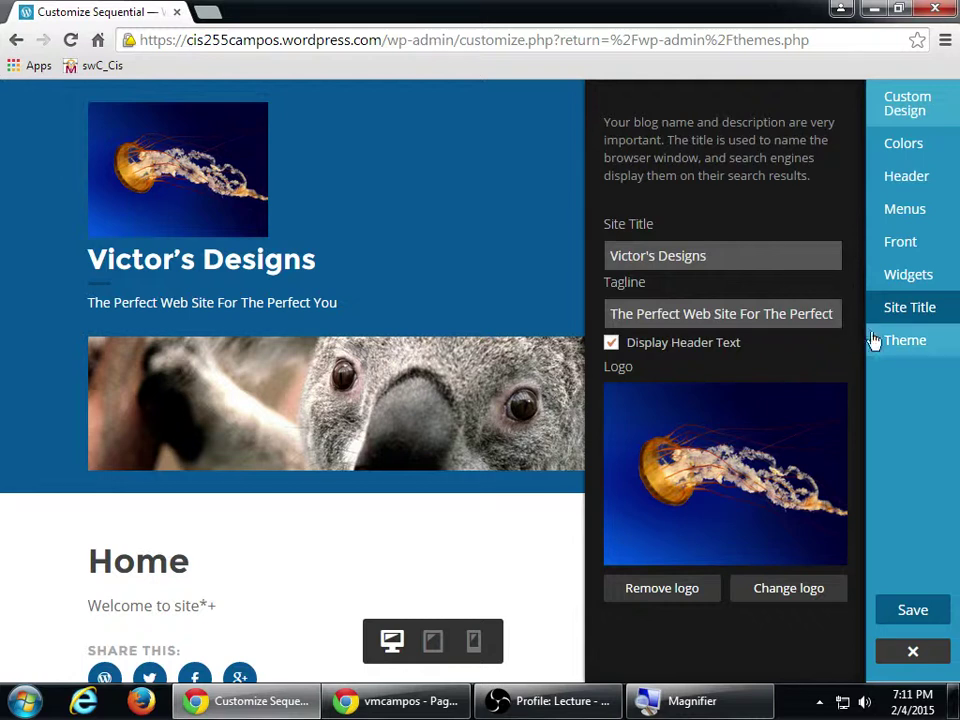
Open the Theme settings and fill Top Area Content with the placeholder text "iu diuydu yduiydui sdfdfsa bnm bnbnbnb nbnbnb nbnb nbnb nb".
click(913, 346)
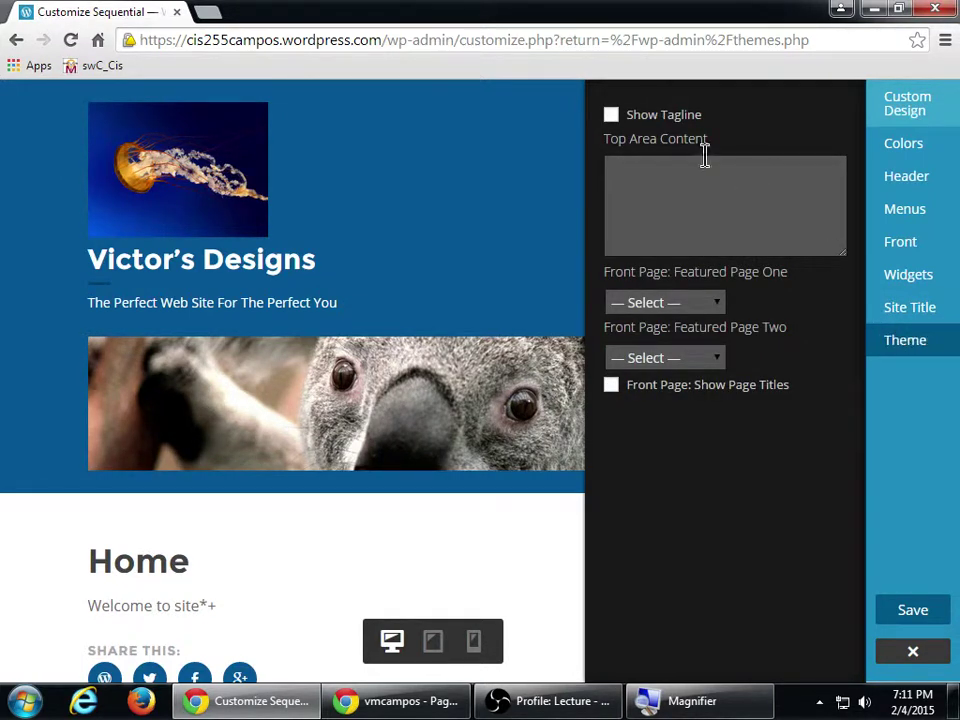
click(705, 192)
text(iu diuydu yduiydui)
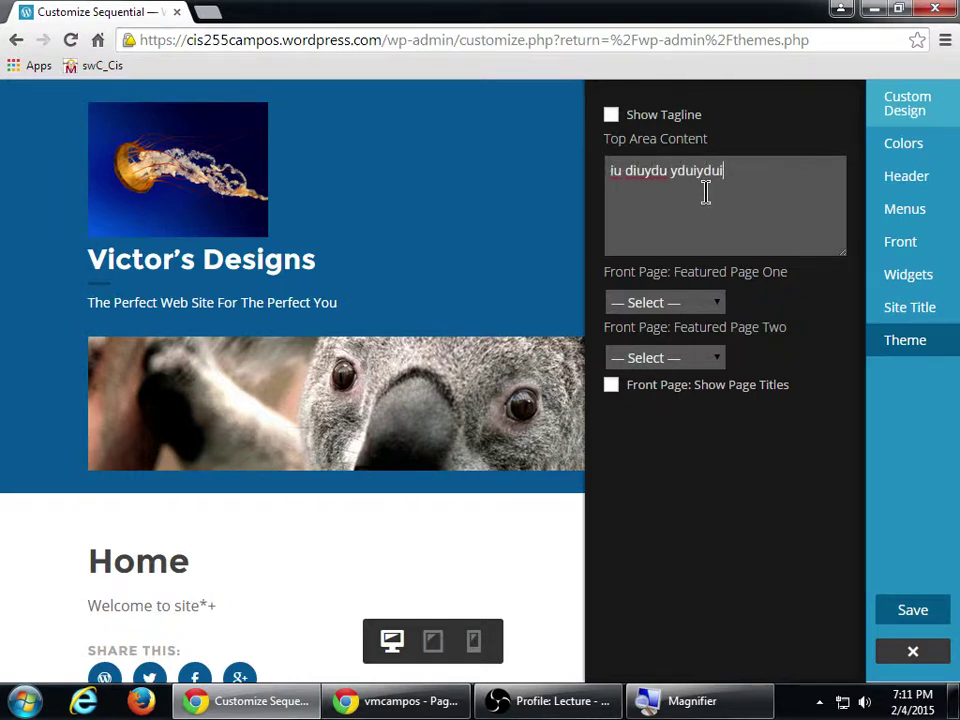
scroll(510, 388, down, 3)
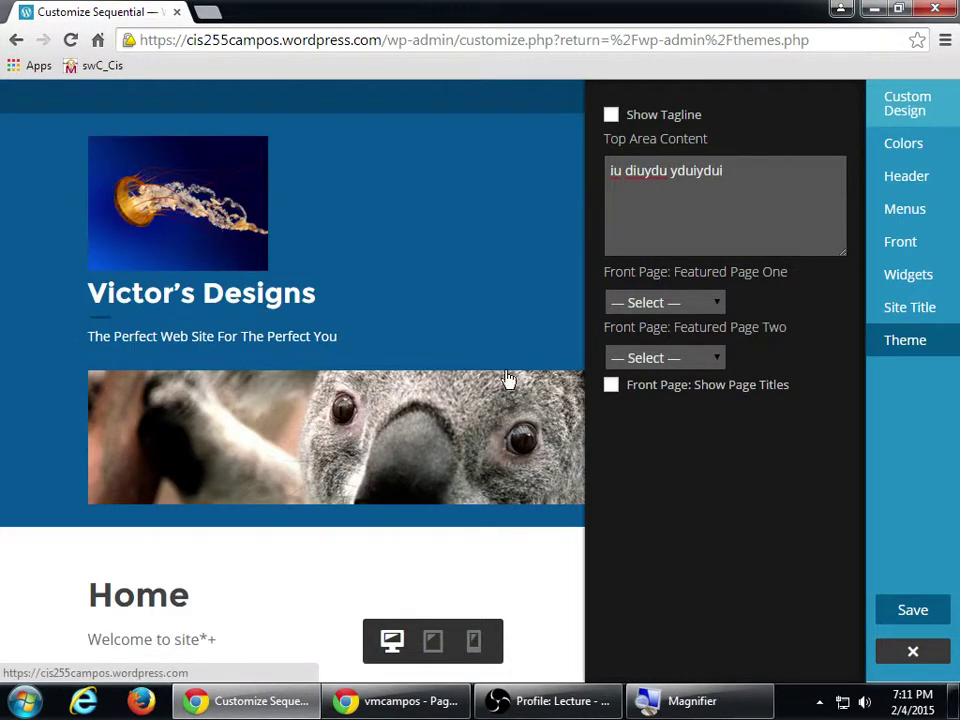
text(sdfdfsa)
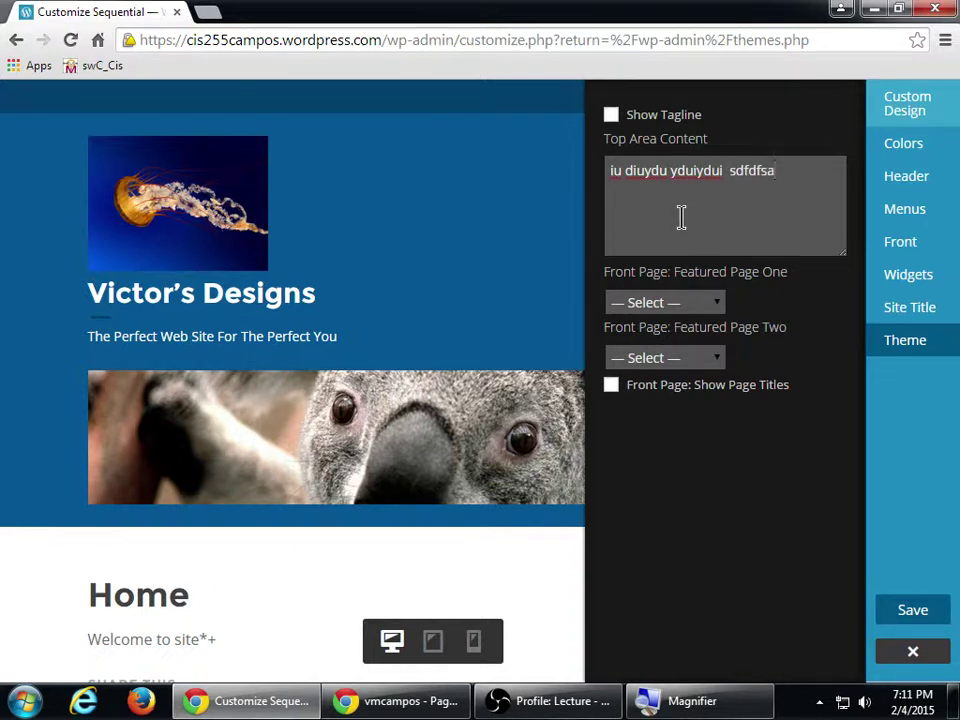
text(  bnm bnbnbnb nbnbnb )
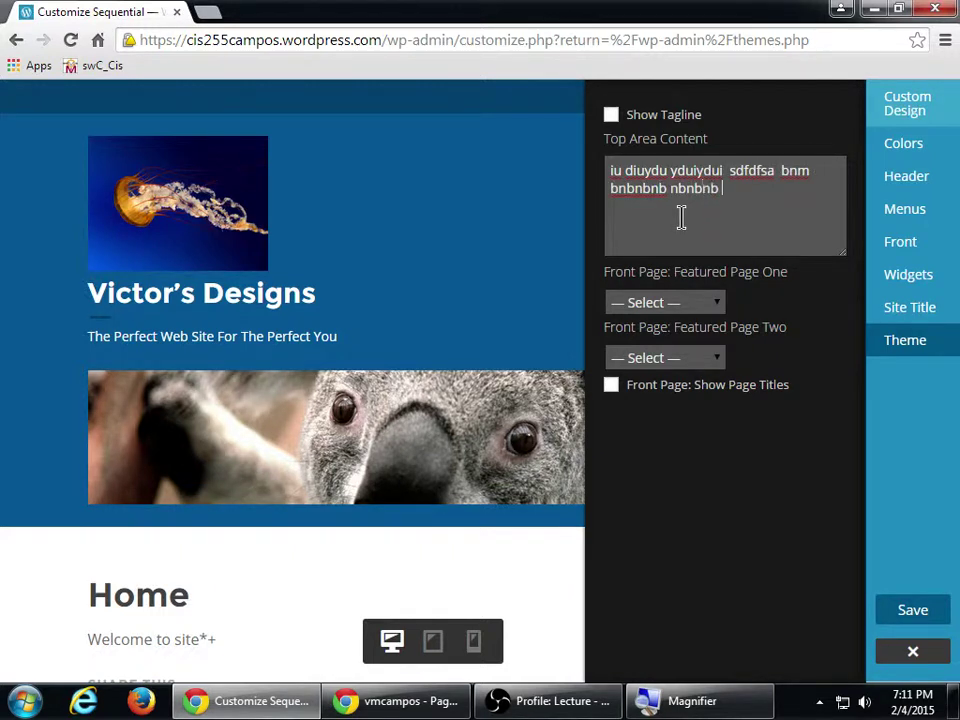
text(nbnb nbnb nb)
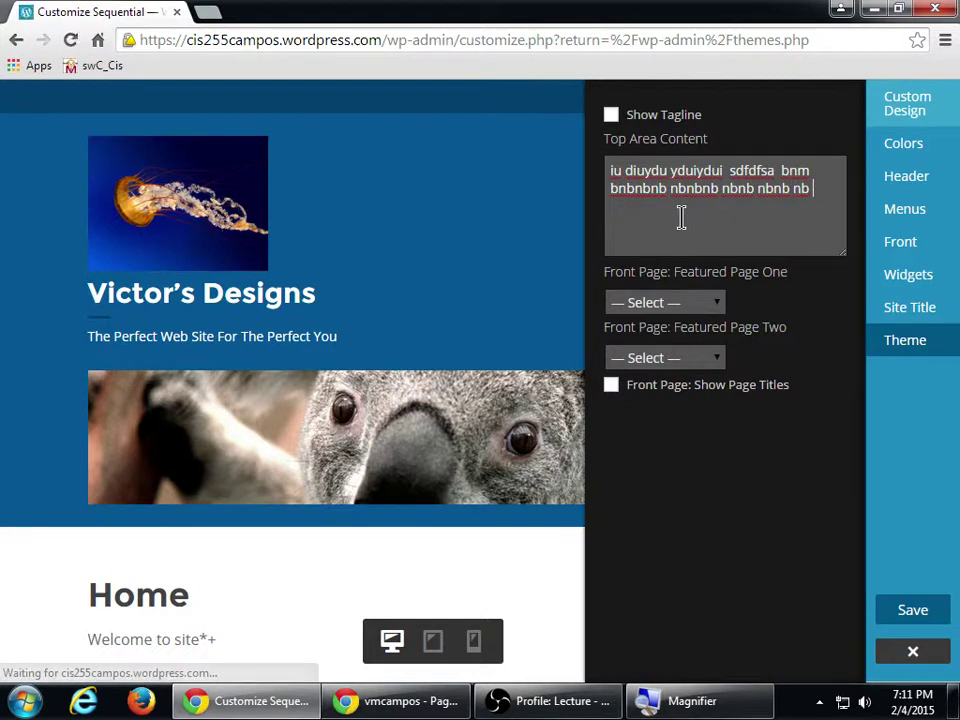
Toggle Show Tagline on and off, check the full-width preview without the settings pane, and reopen the Theme settings.
click(611, 115)
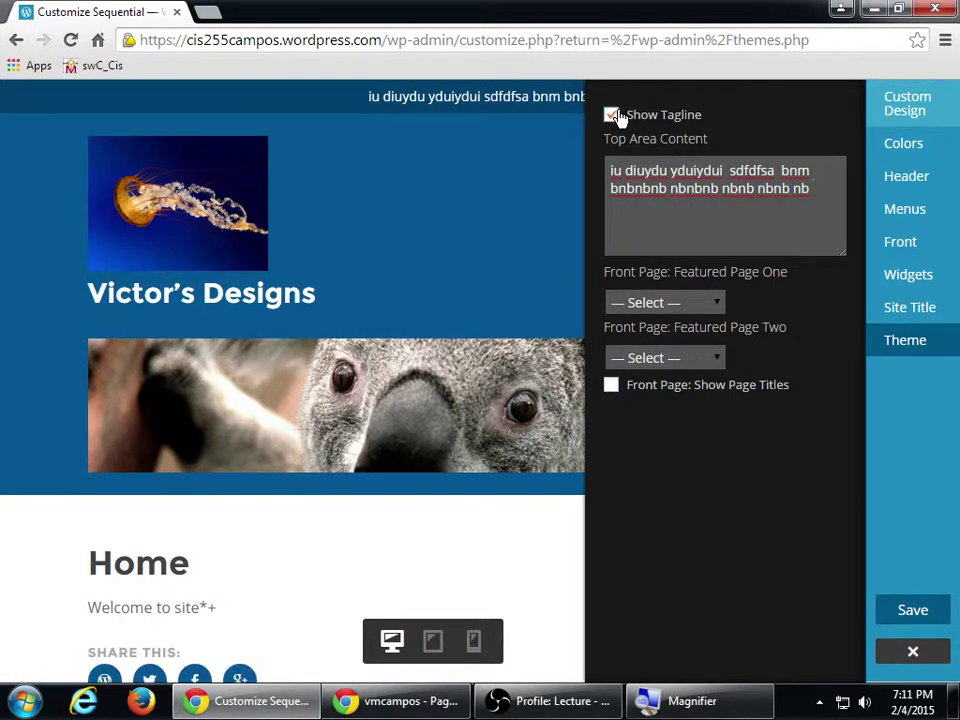
click(611, 115)
click(618, 115)
click(621, 115)
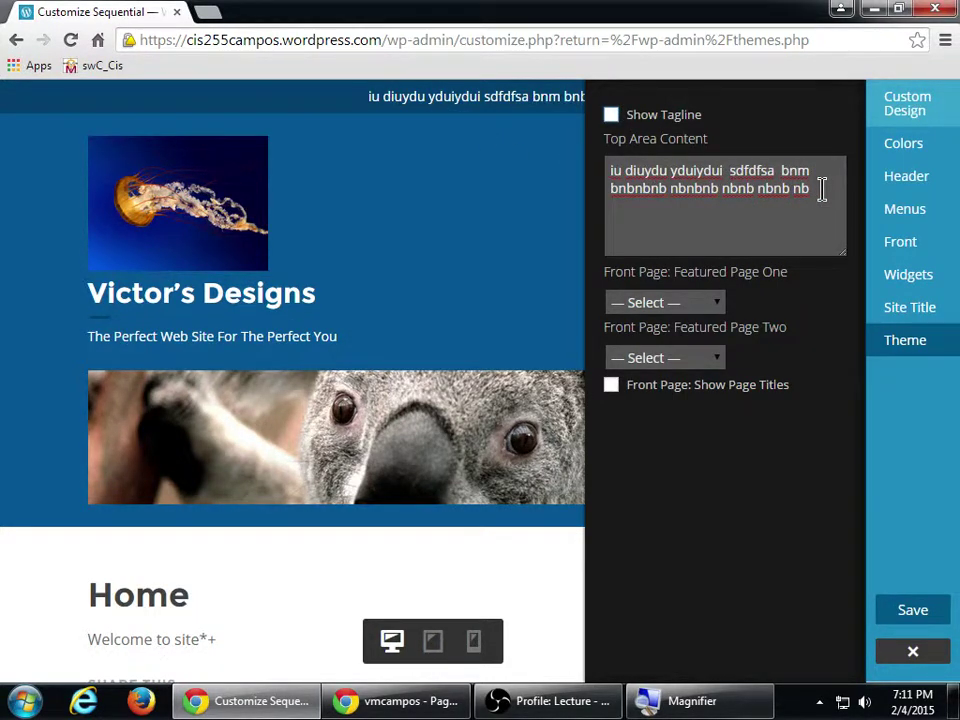
click(904, 344)
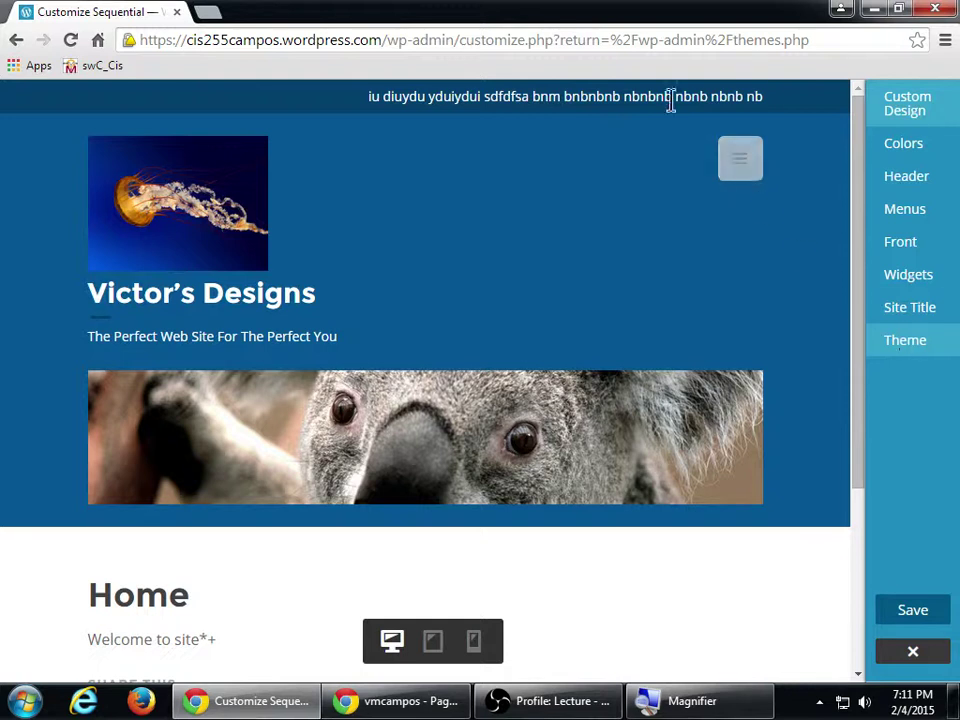
click(905, 340)
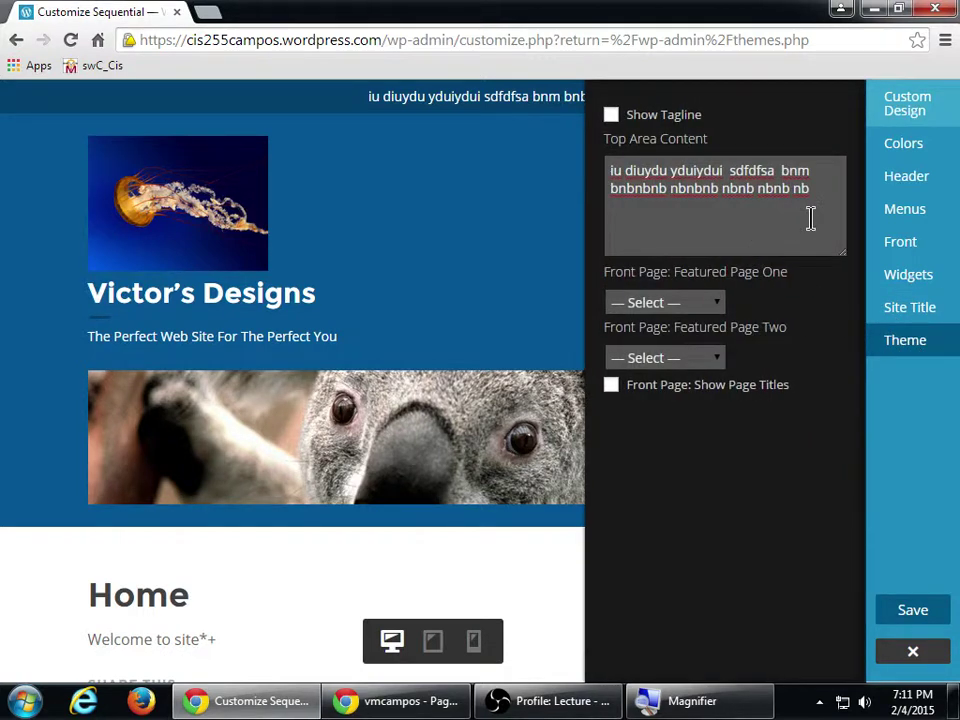
Replace the placeholder text in Top Area Content with "San Diegos".
drag(810, 218, 498, 180)
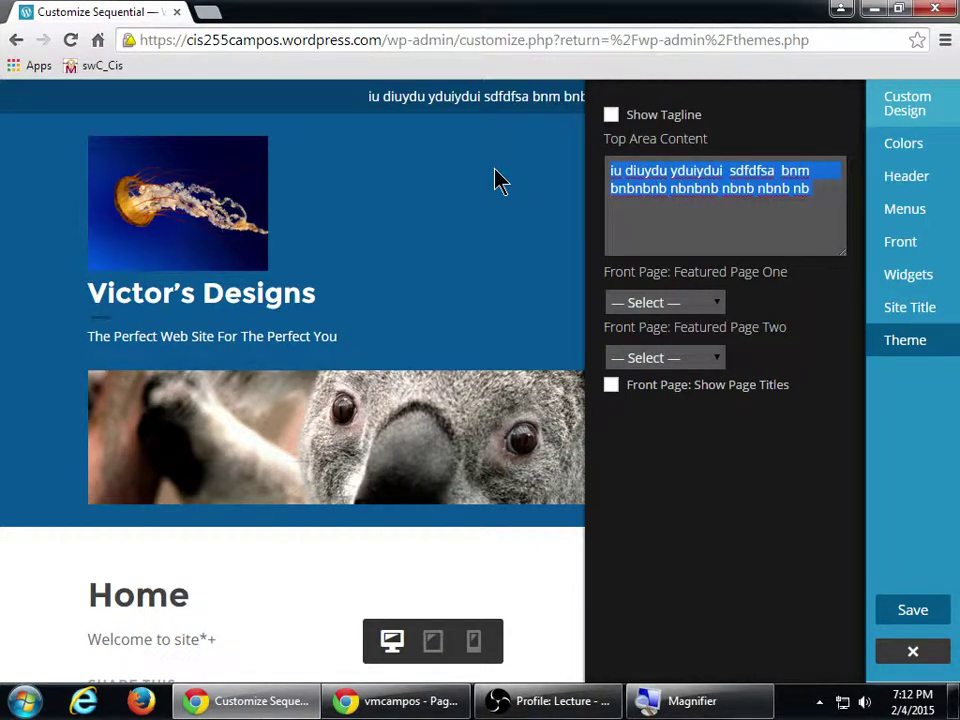
text(San Die)
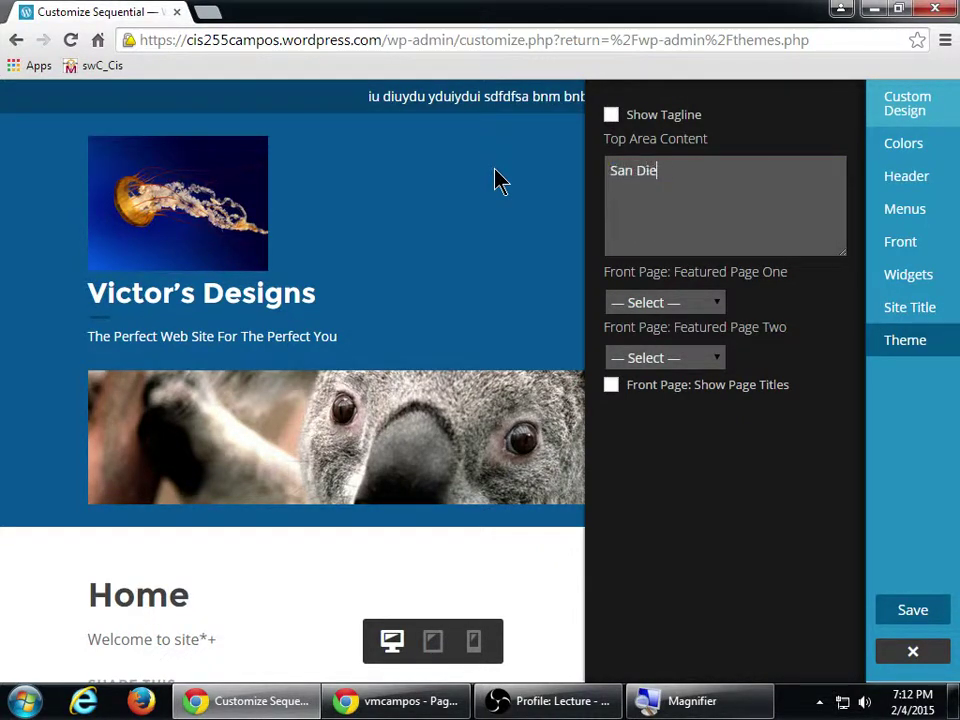
text(gos)
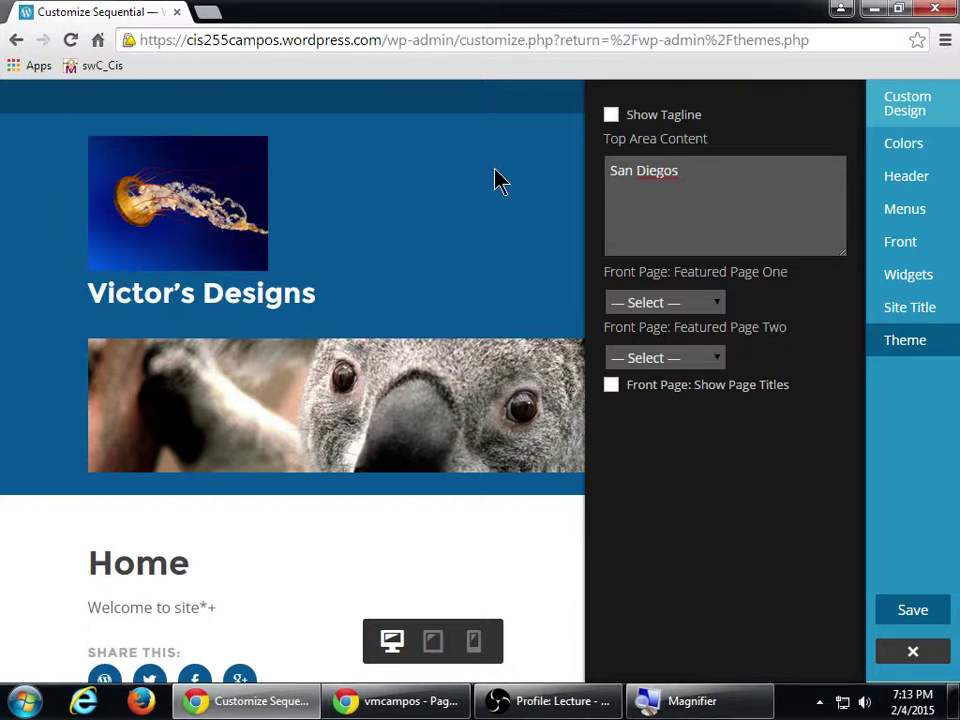
key(BackSpace)
text(s)
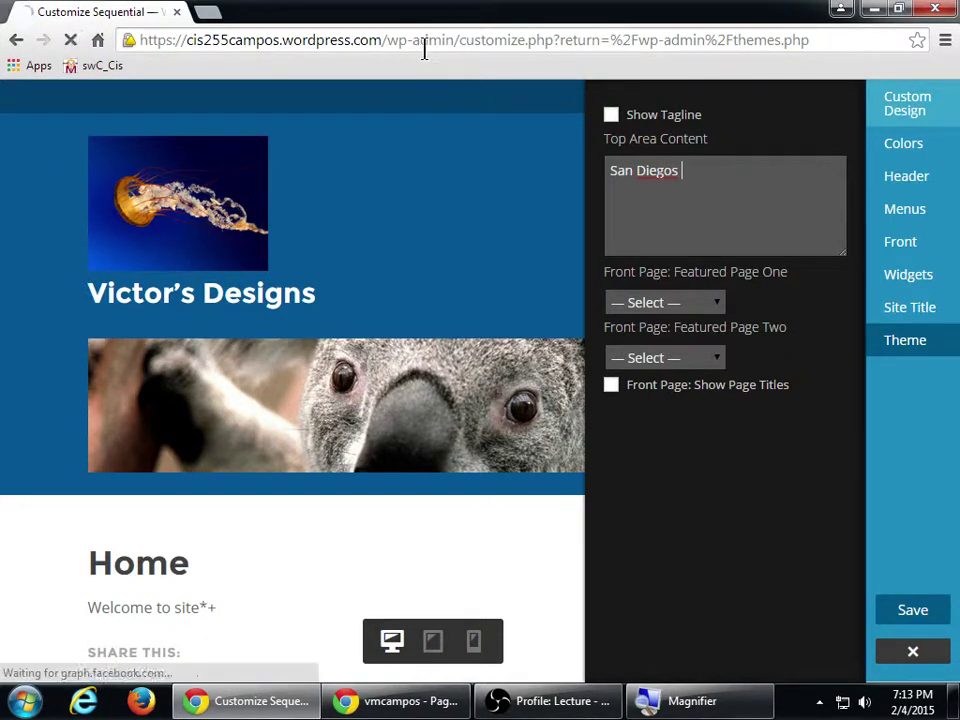
Set the Top Area Content to "The Best in the West".
click(718, 216)
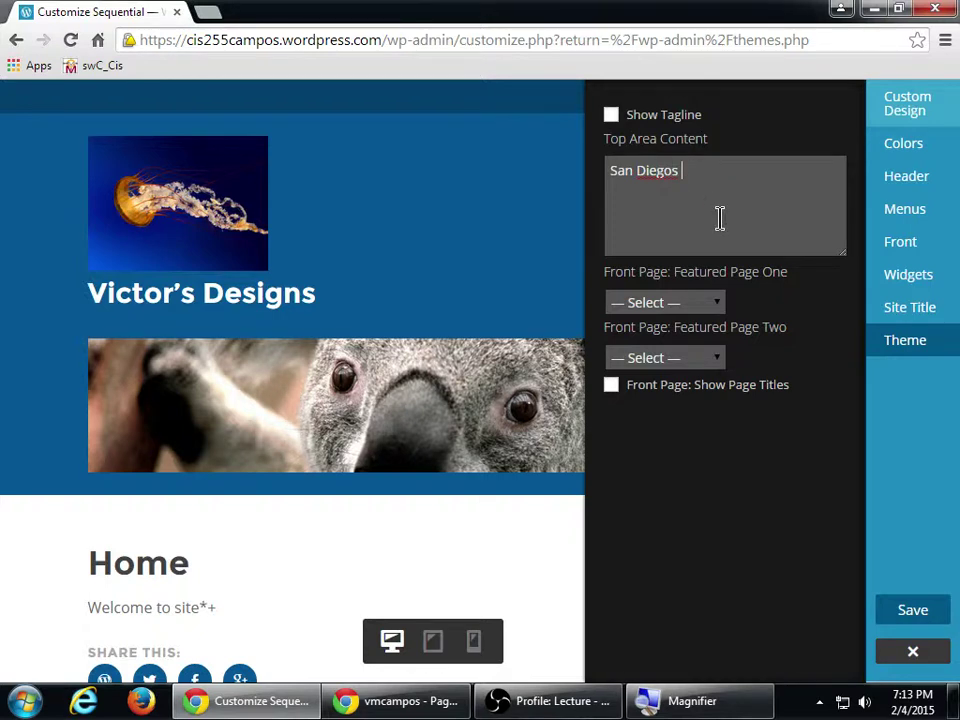
key(ctrl+a)
text(The)
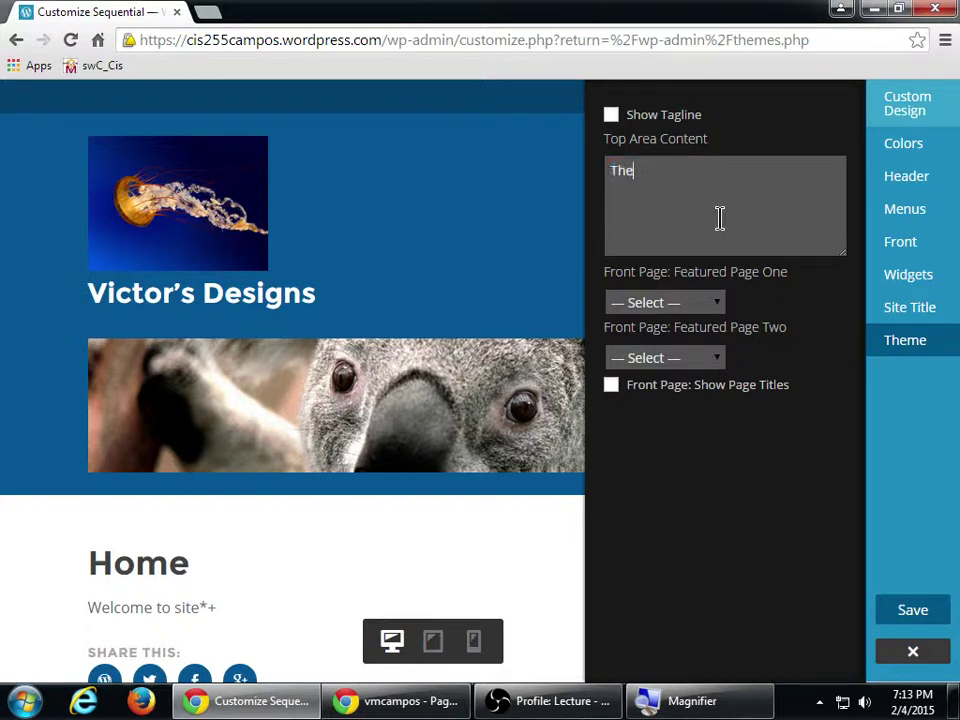
text( Best in th e Wet)
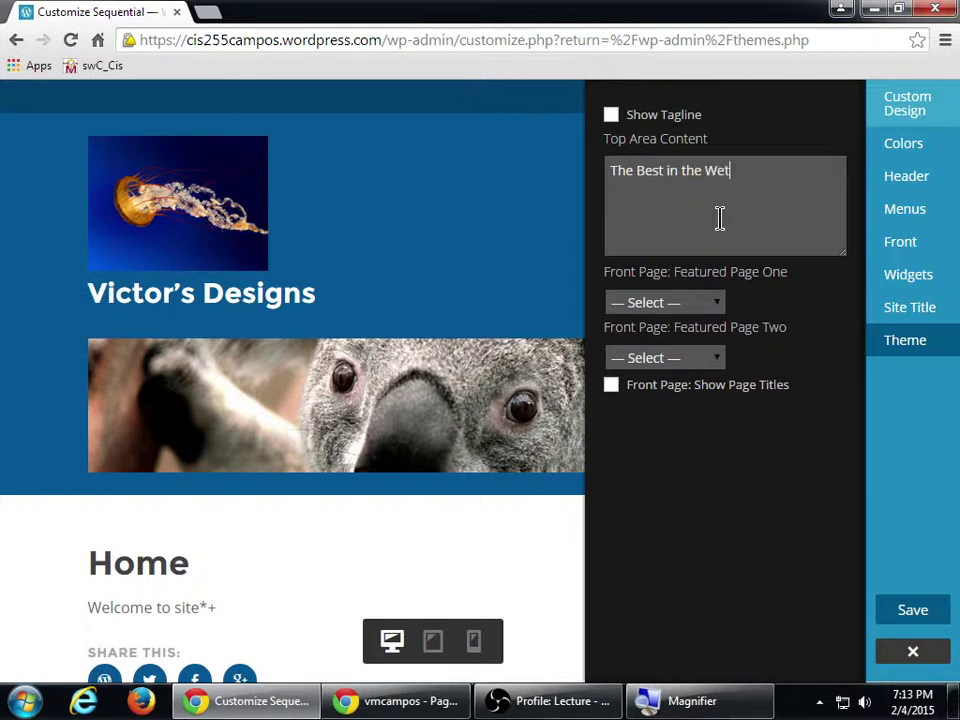
key(BackSpace)
text(st)
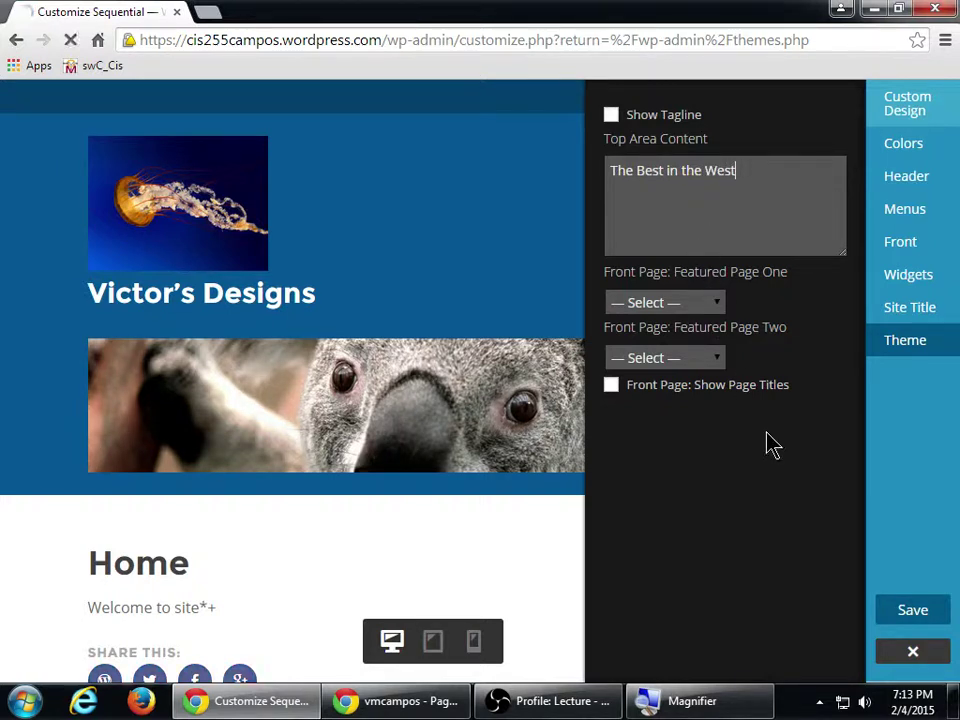
Toggle Show Page Titles on and off, and set the front page's Featured Page One to About Me.
click(762, 386)
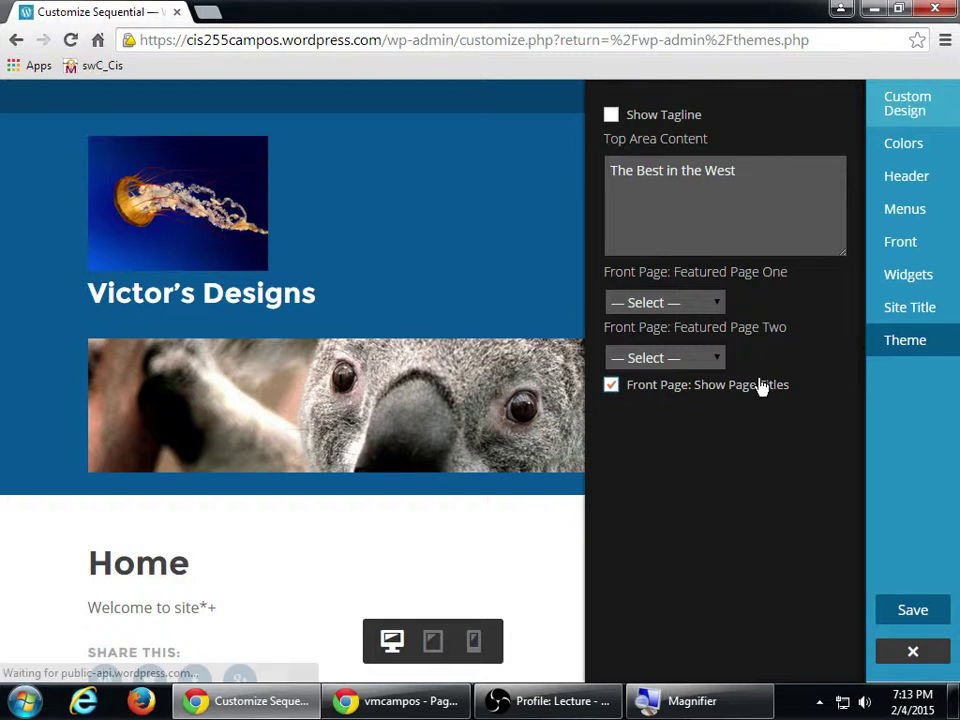
click(762, 386)
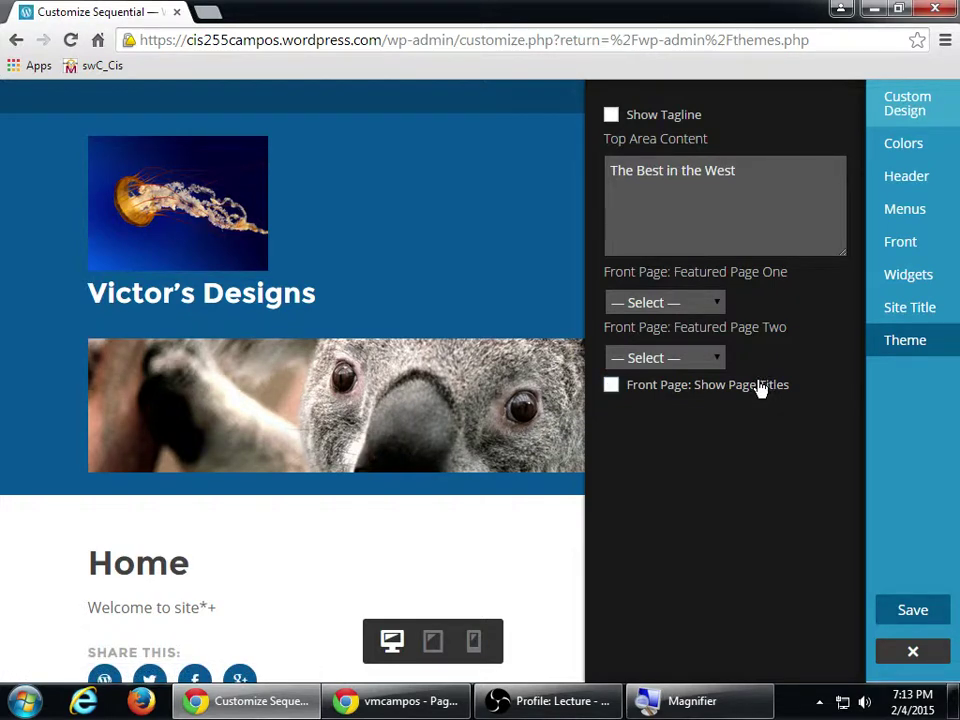
click(675, 303)
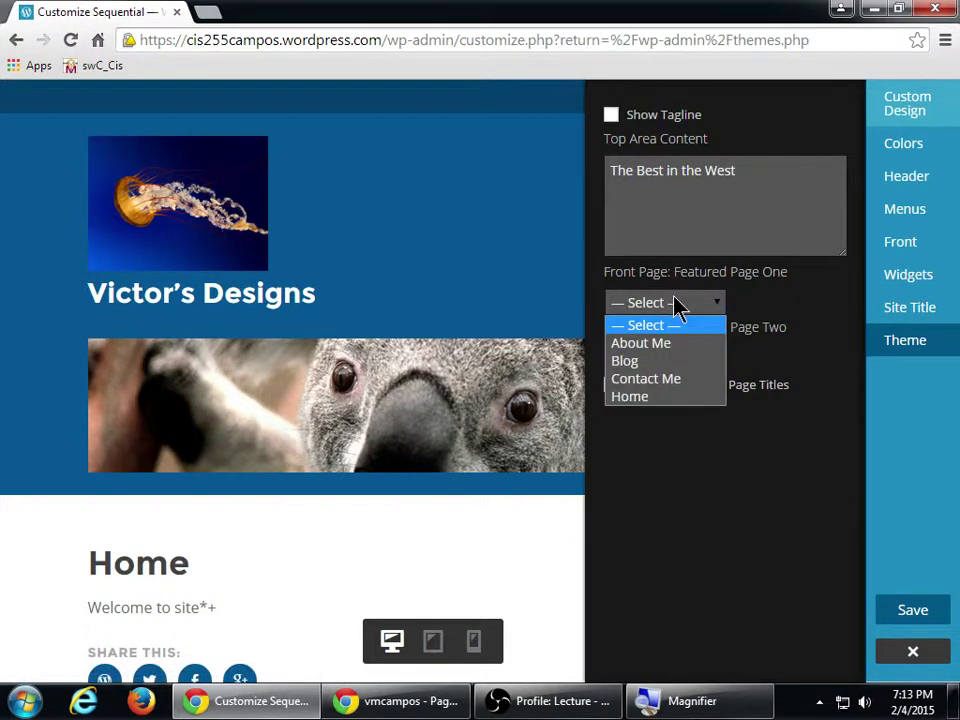
click(674, 344)
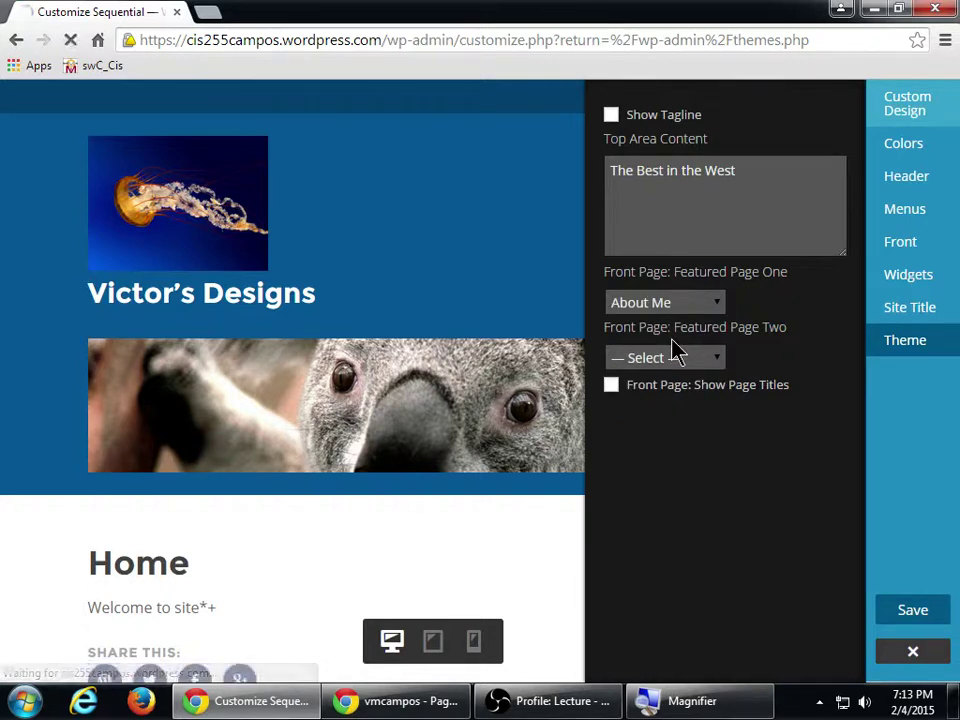
scroll(375, 471, down, 3)
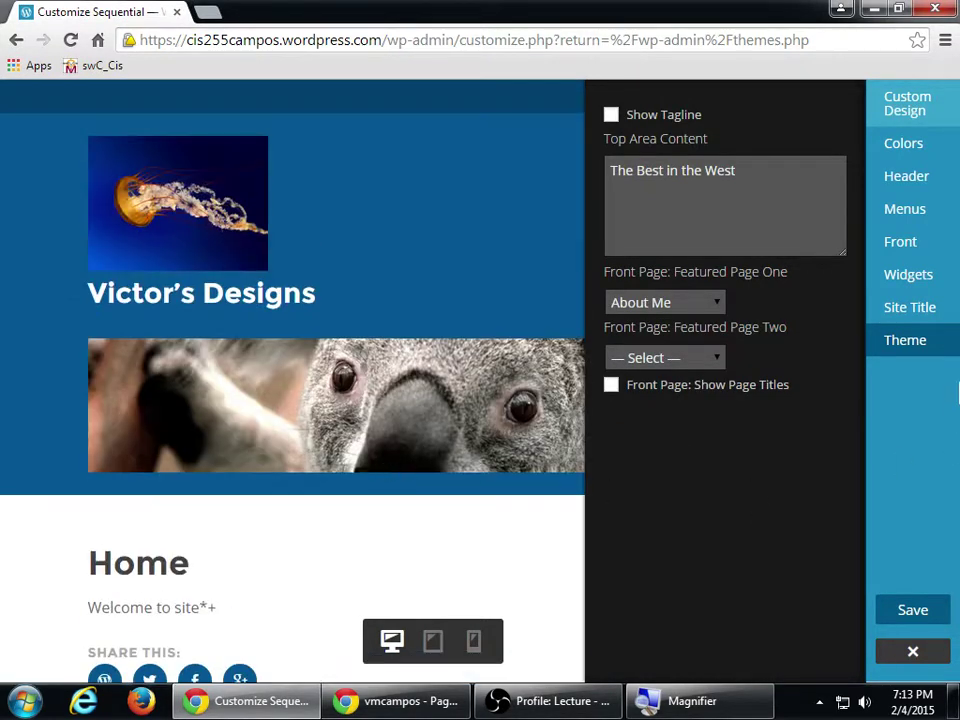
Close the Theme settings and preview the site at tablet and phone sizes.
click(907, 345)
click(907, 345)
click(919, 343)
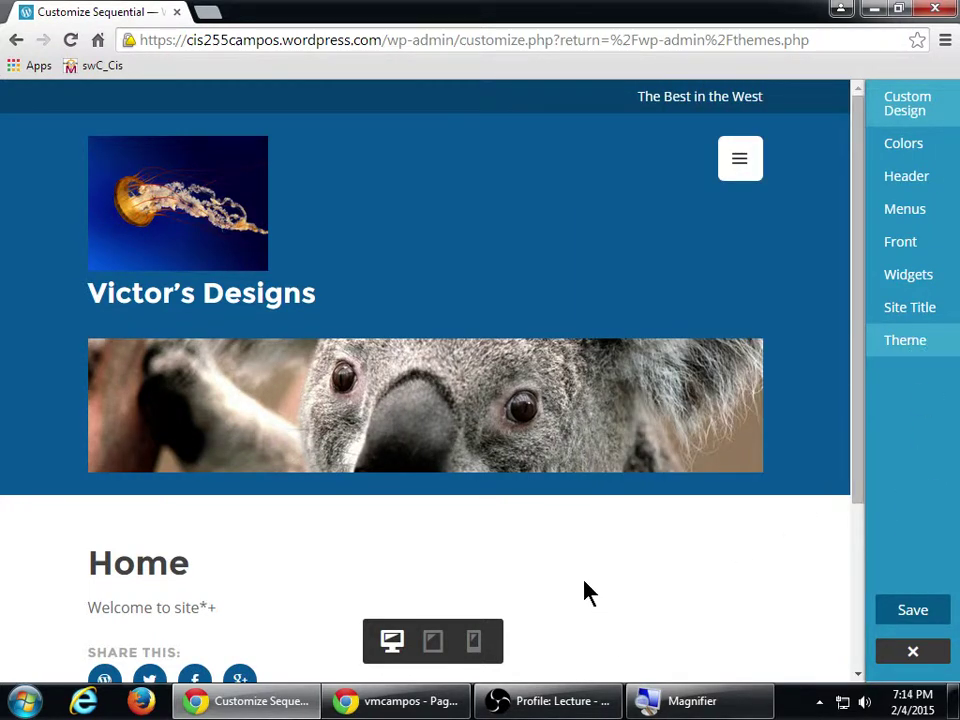
key(super+plus)
click(433, 642)
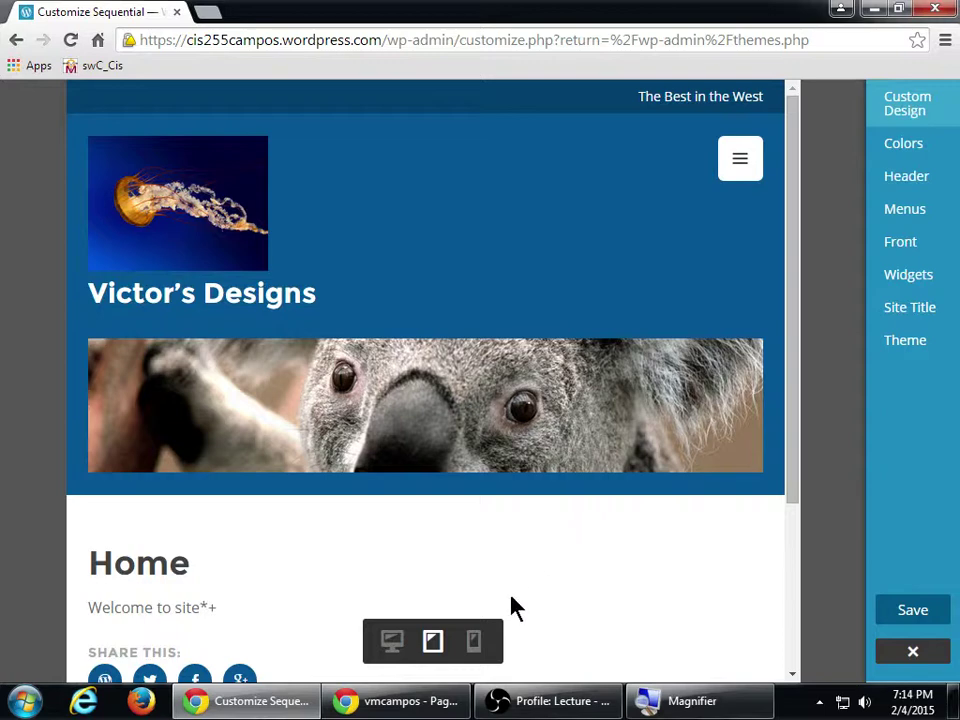
click(484, 642)
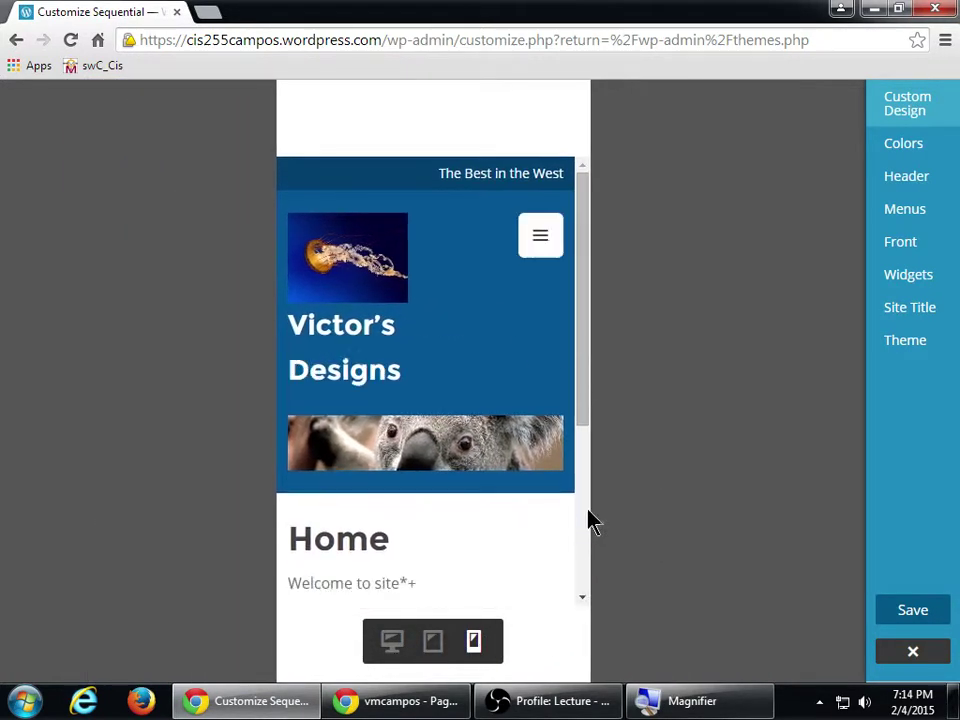
Compare the site preview at desktop, tablet and phone sizes, and finish on the desktop size.
drag(585, 410, 570, 331)
click(392, 638)
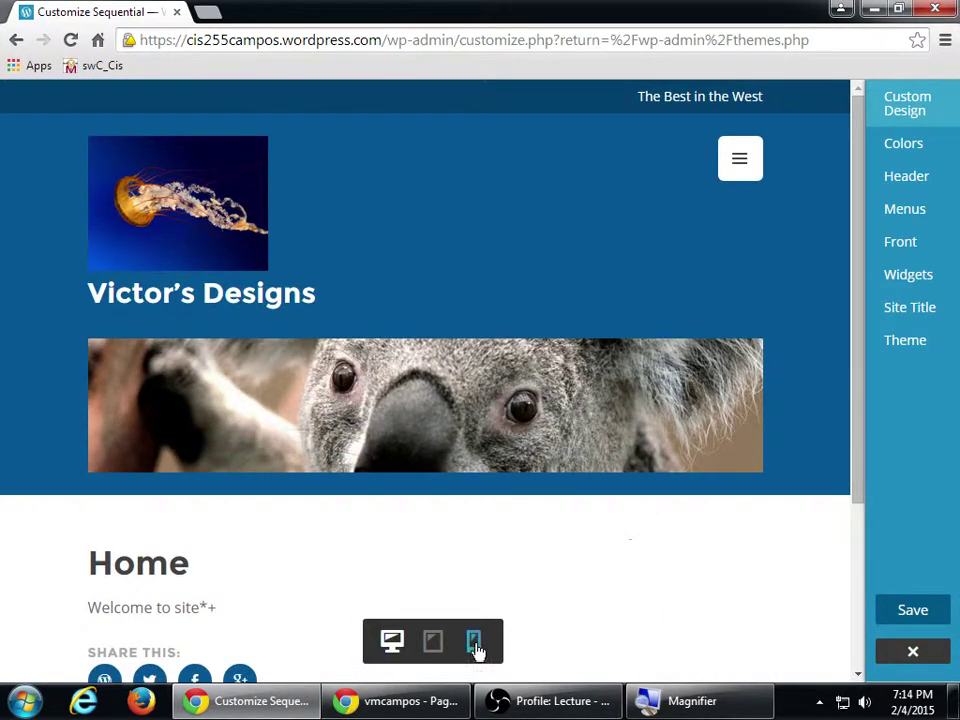
click(434, 644)
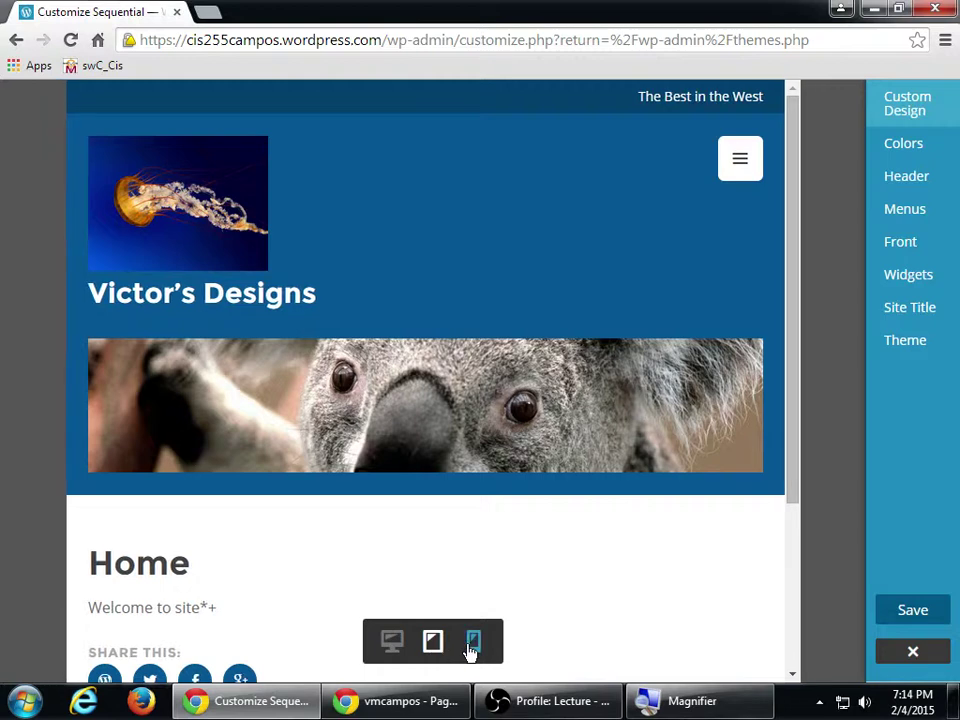
click(475, 645)
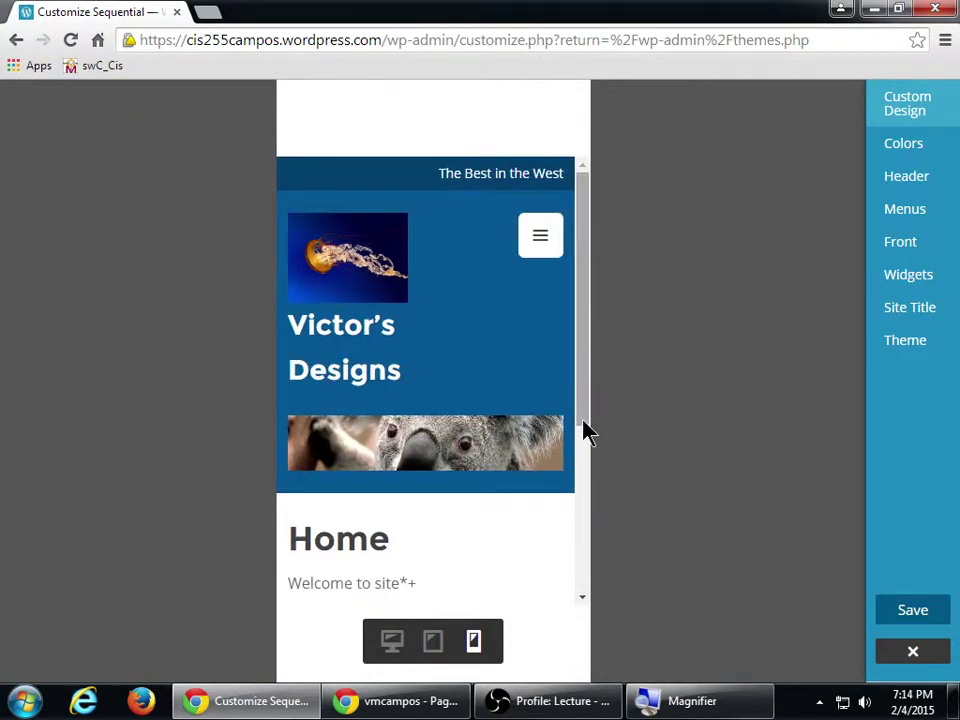
drag(585, 360, 583, 291)
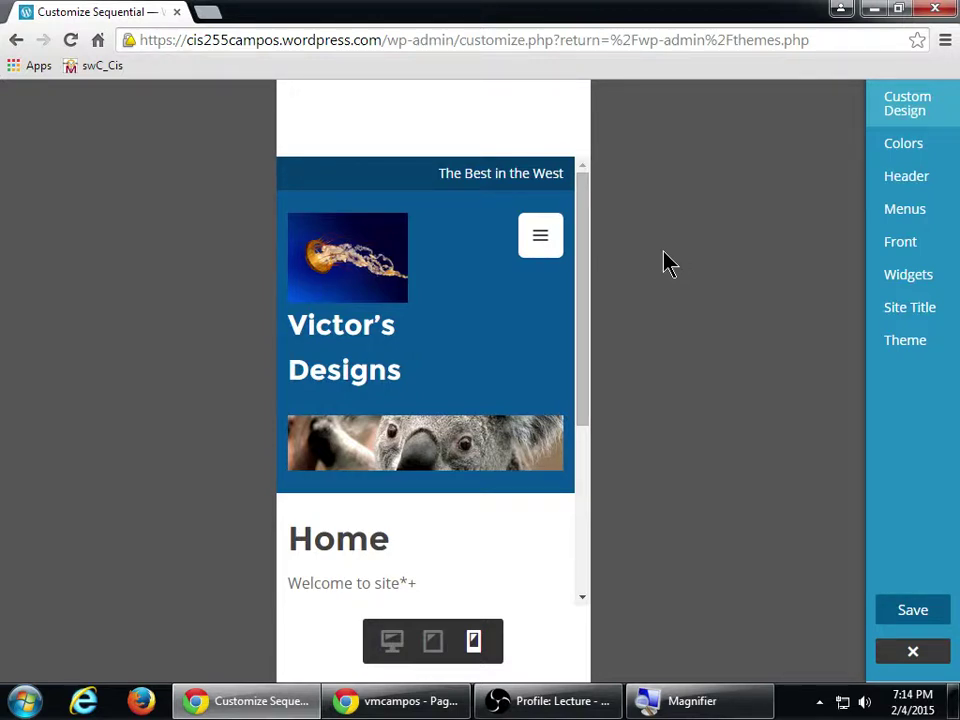
click(390, 643)
Save the customized Sequential design and close the customizer.
click(920, 610)
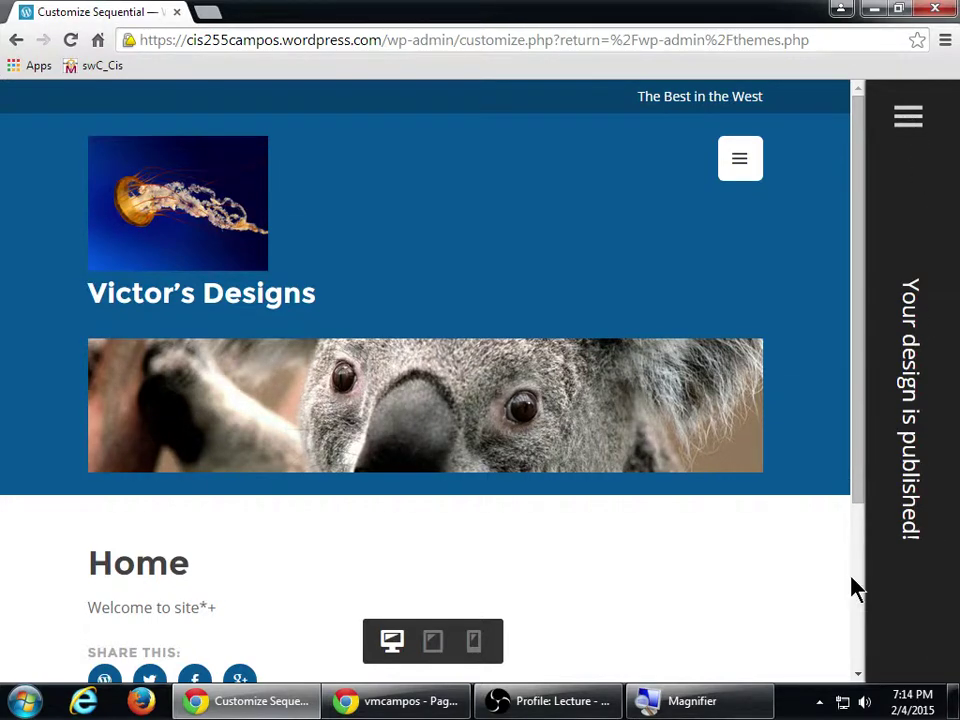
scroll(853, 585, down, 3)
scroll(865, 358, up, 3)
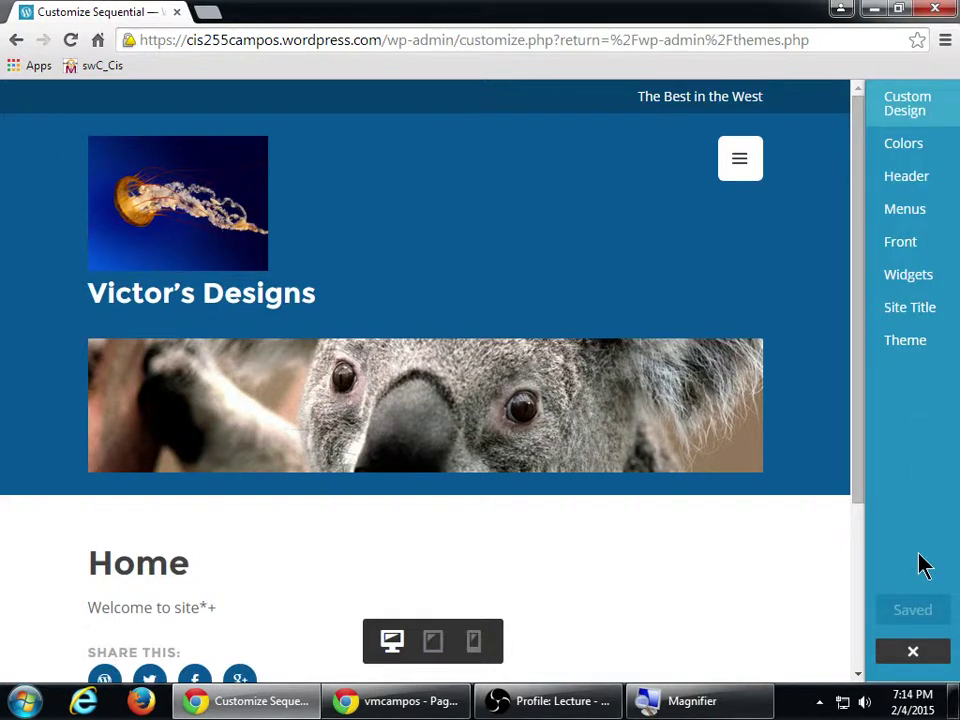
click(913, 653)
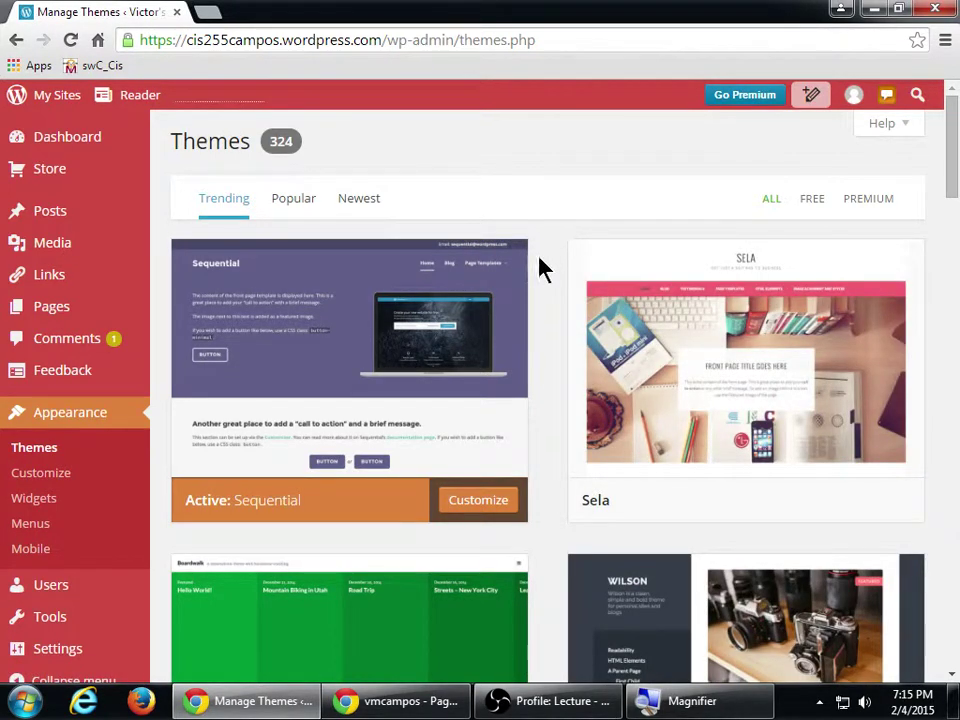
Open the Mobile Options page under Appearance and look over the options under Users, Tools and Settings.
mouse_move(48, 151)
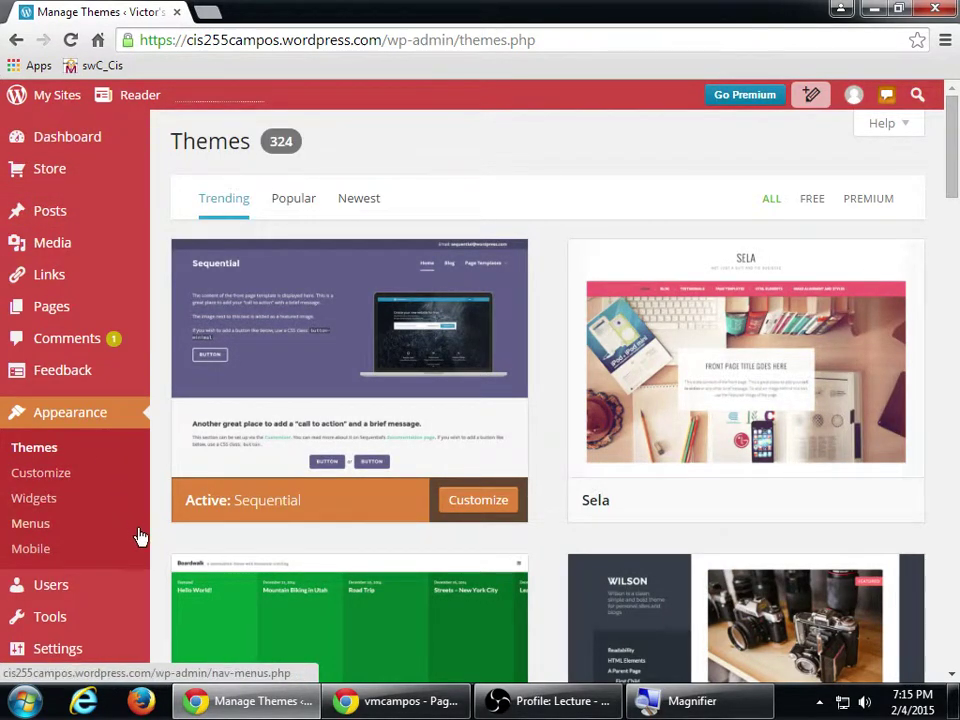
click(86, 553)
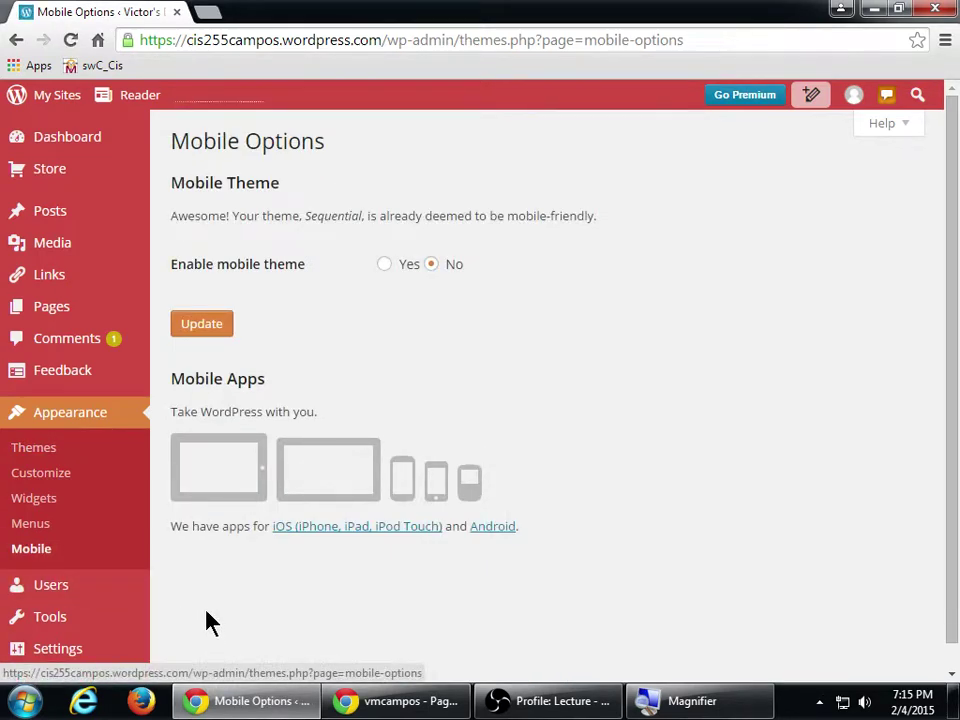
scroll(180, 600, down, 1)
mouse_move(96, 573)
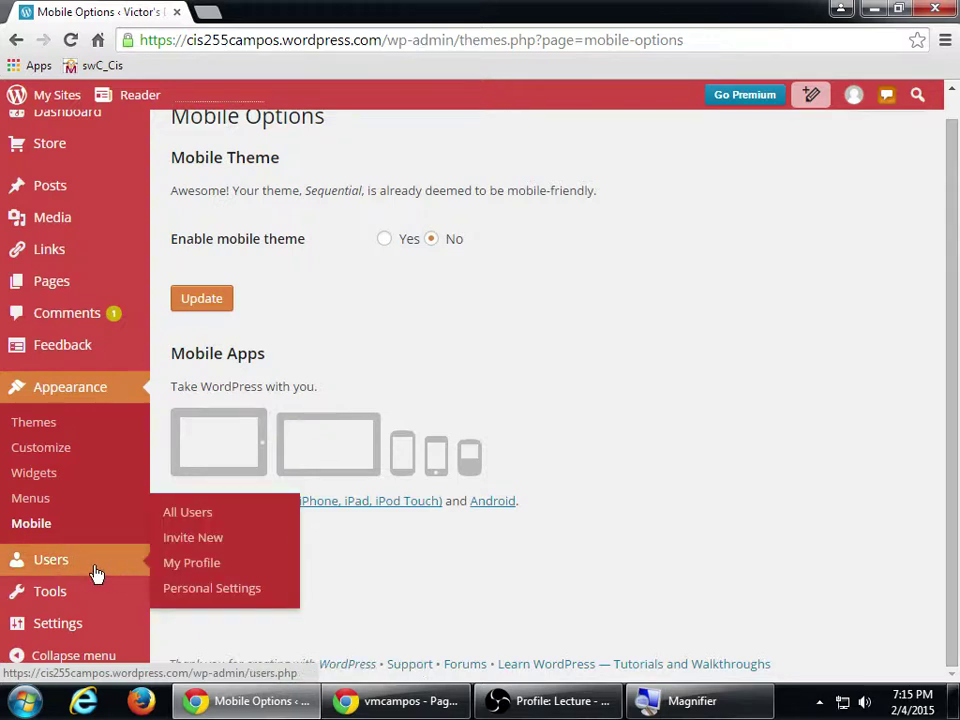
mouse_move(91, 598)
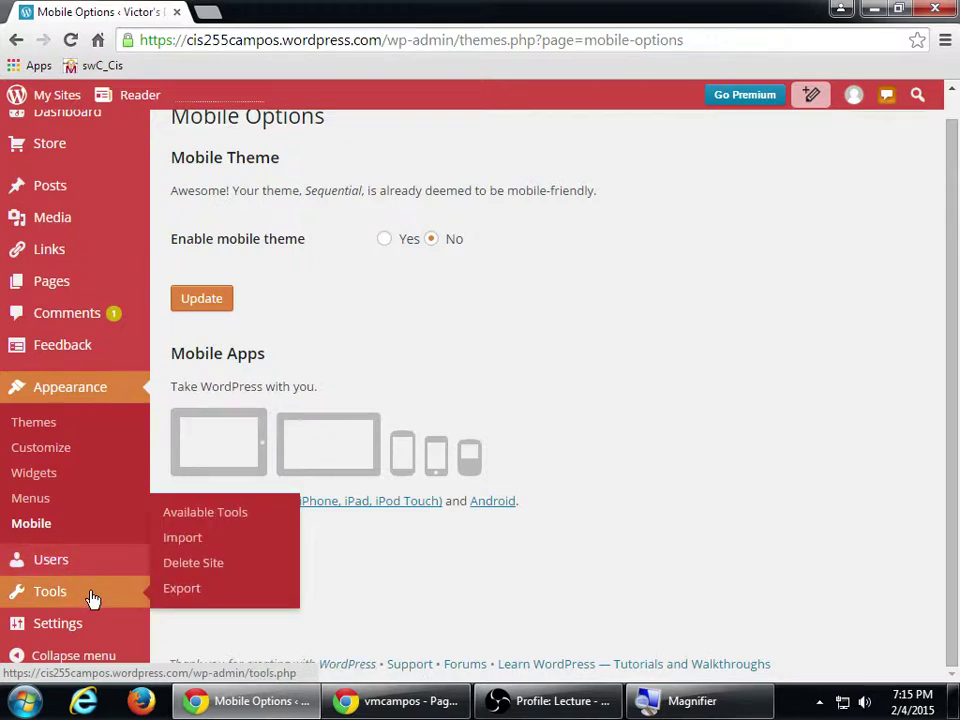
mouse_move(91, 626)
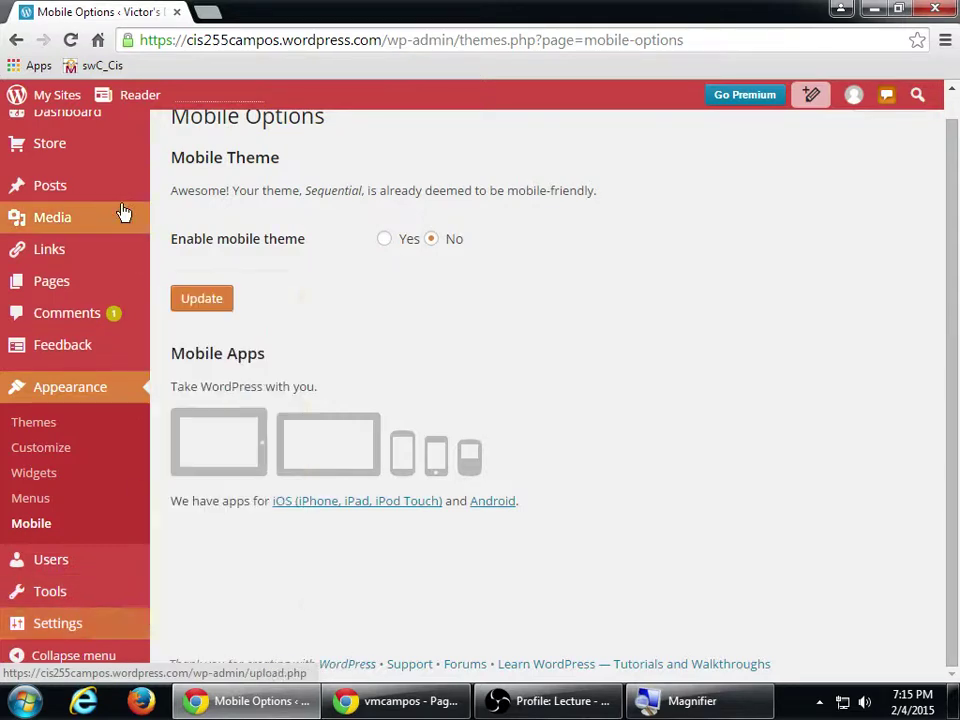
View the published site and examine the home page from its header down to its footer.
mouse_move(65, 94)
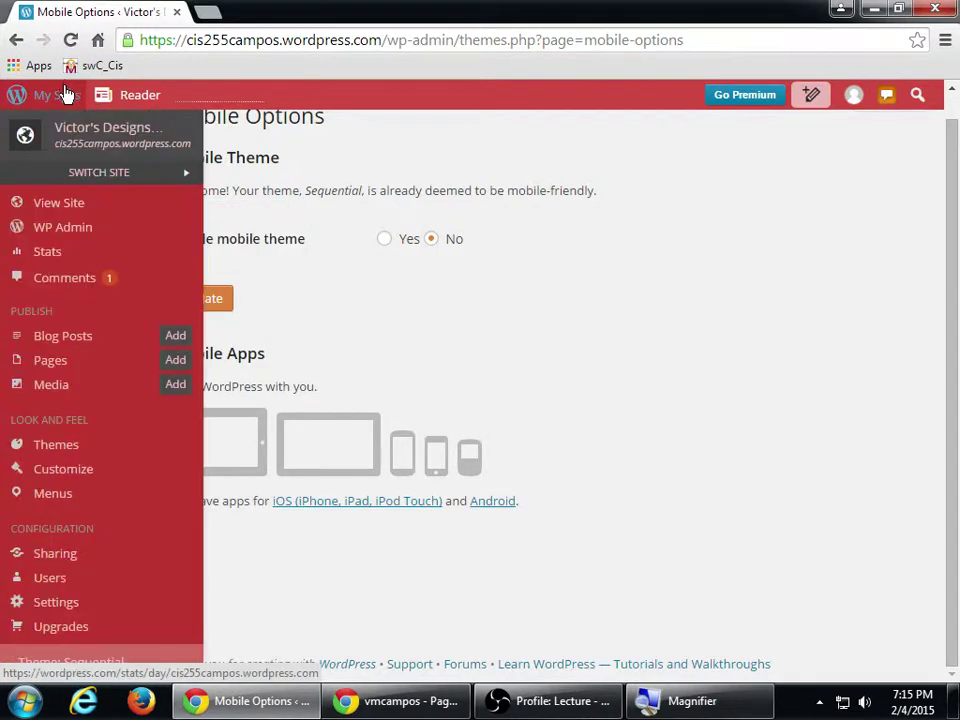
click(78, 207)
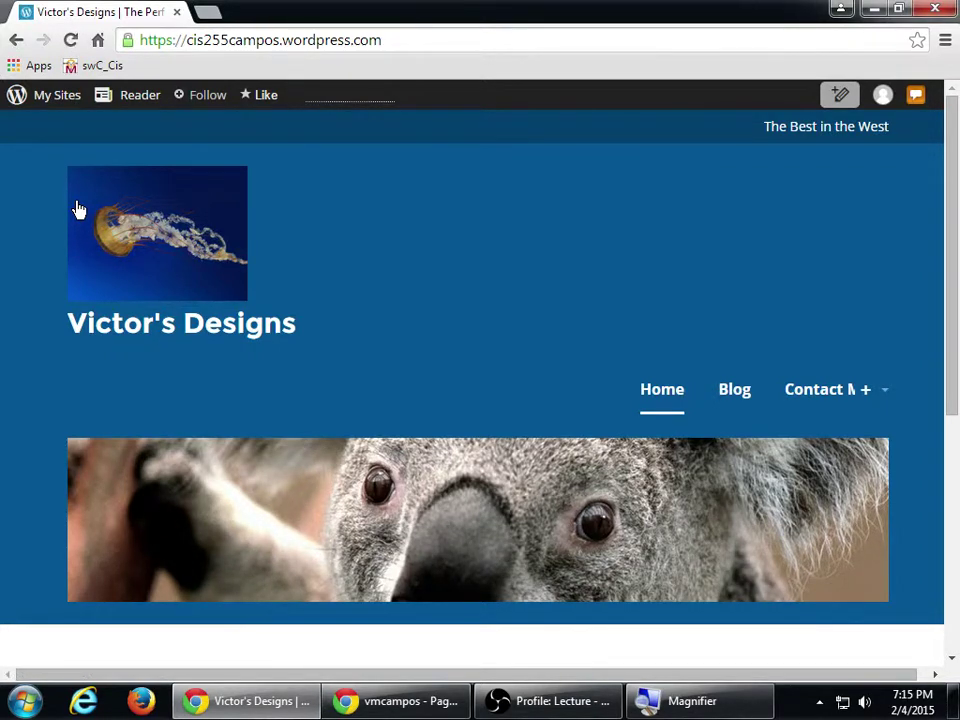
mouse_move(789, 396)
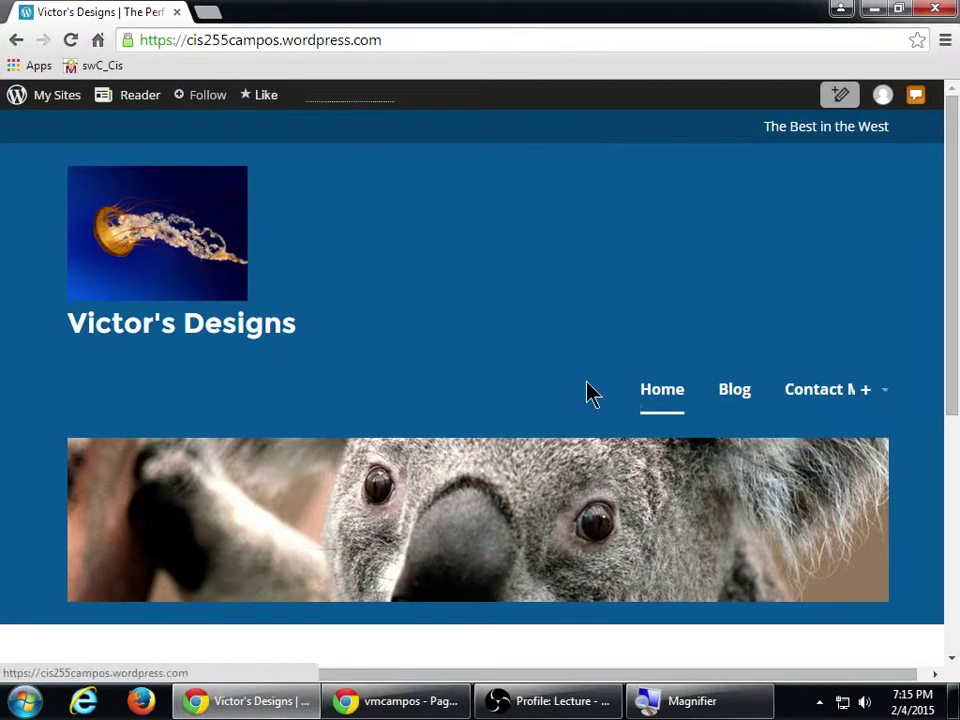
scroll(589, 392, down, 4)
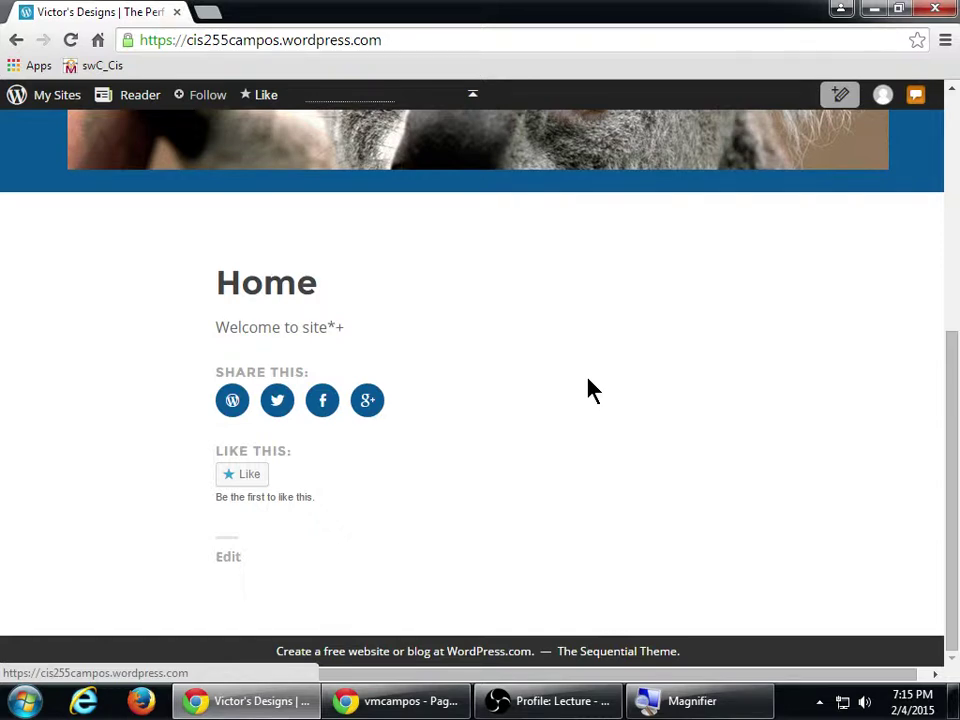
scroll(589, 392, up, 4)
scroll(589, 392, down, 4)
scroll(589, 392, up, 5)
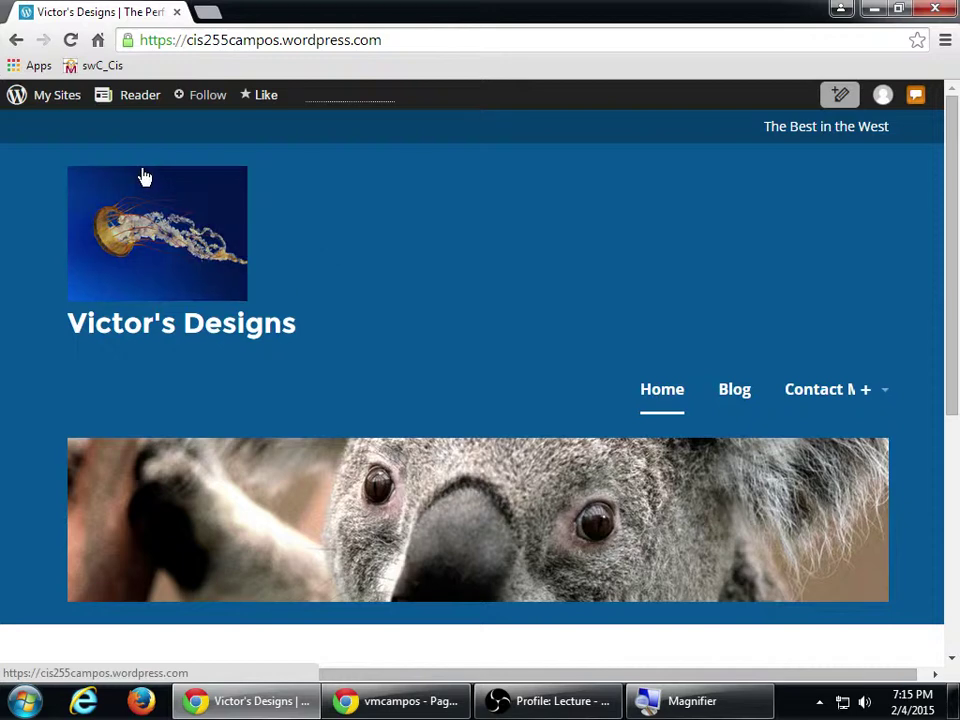
click(38, 94)
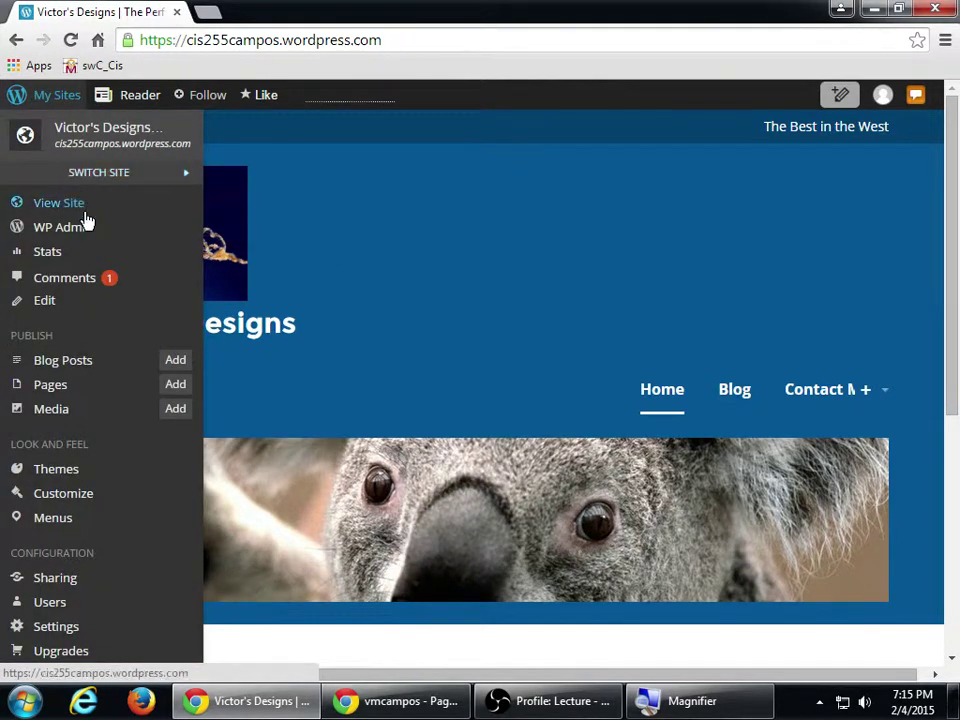
click(86, 214)
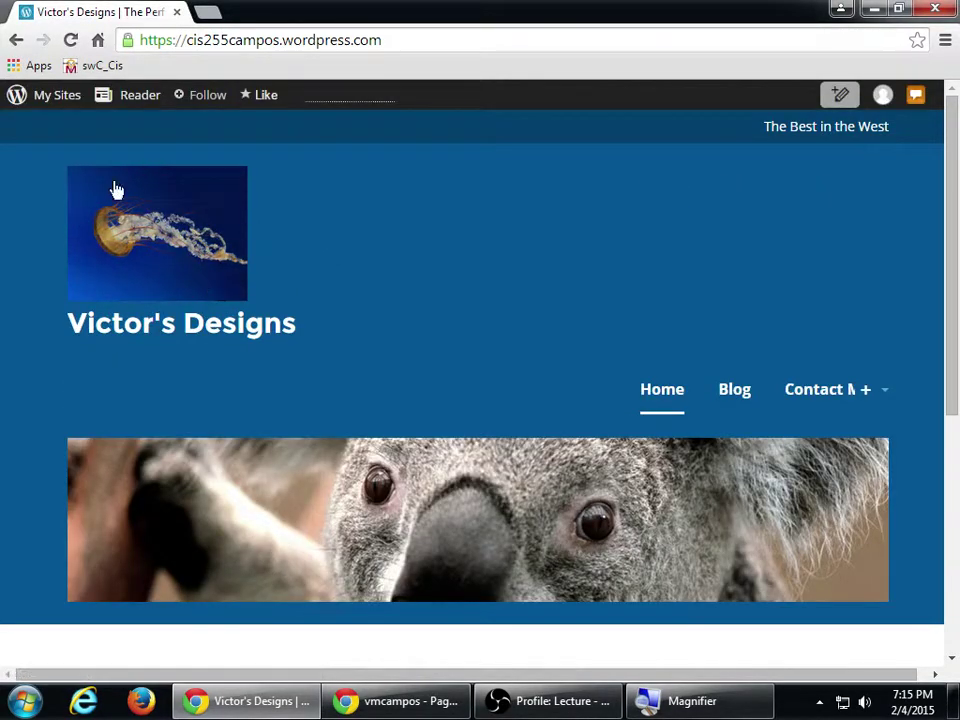
Return to WP Admin and review the Discussion settings down to the comment form prompt.
click(22, 95)
click(64, 230)
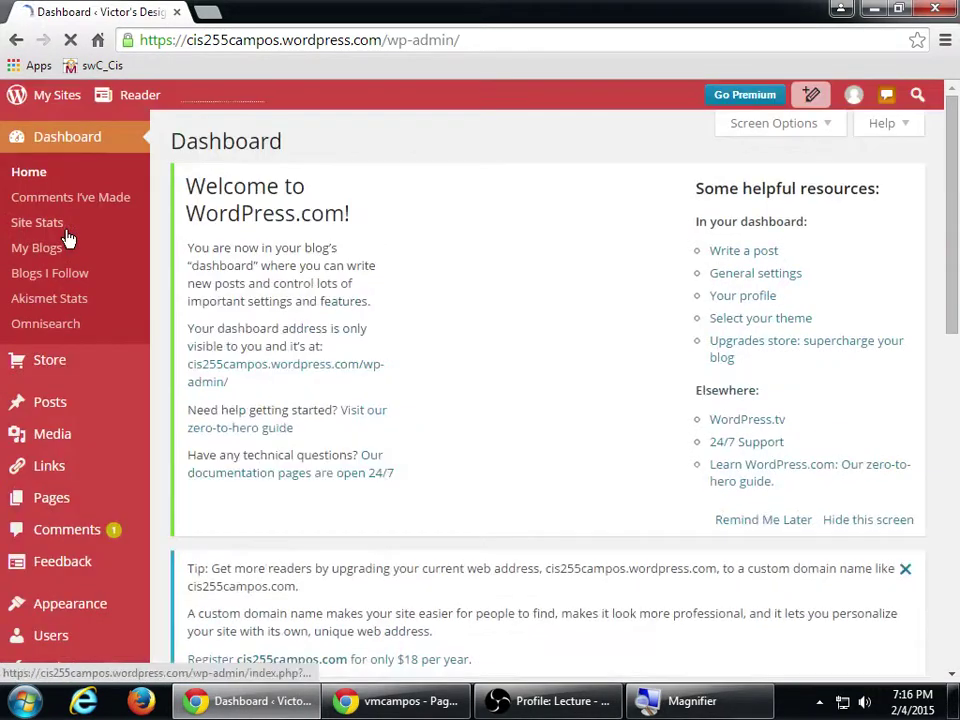
scroll(94, 272, down, 7)
mouse_move(102, 598)
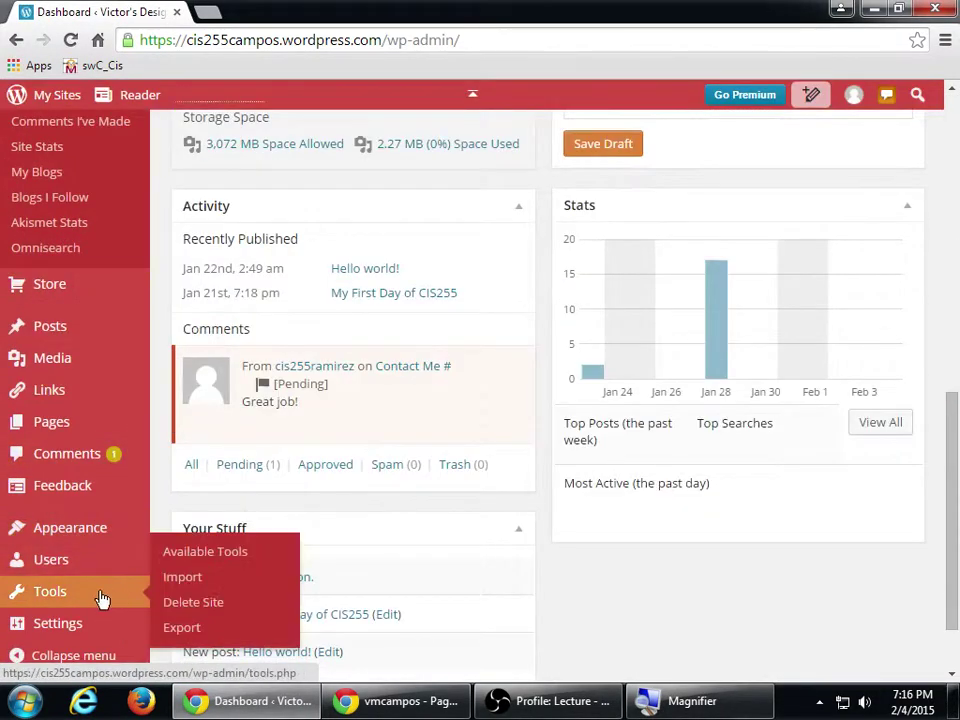
mouse_move(88, 625)
click(192, 433)
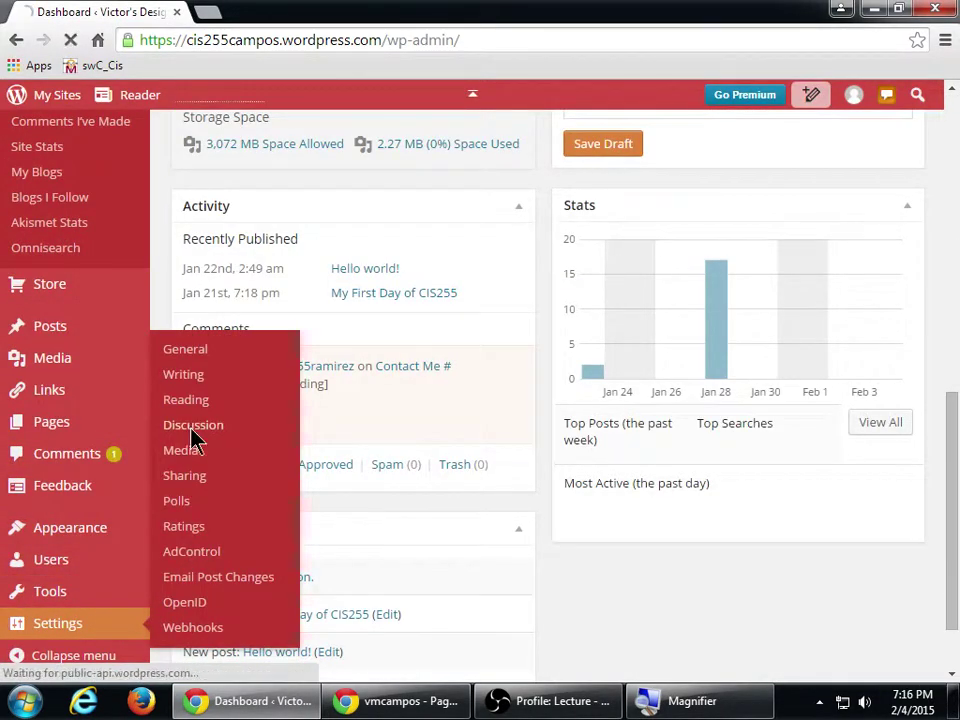
scroll(514, 660, down, 9)
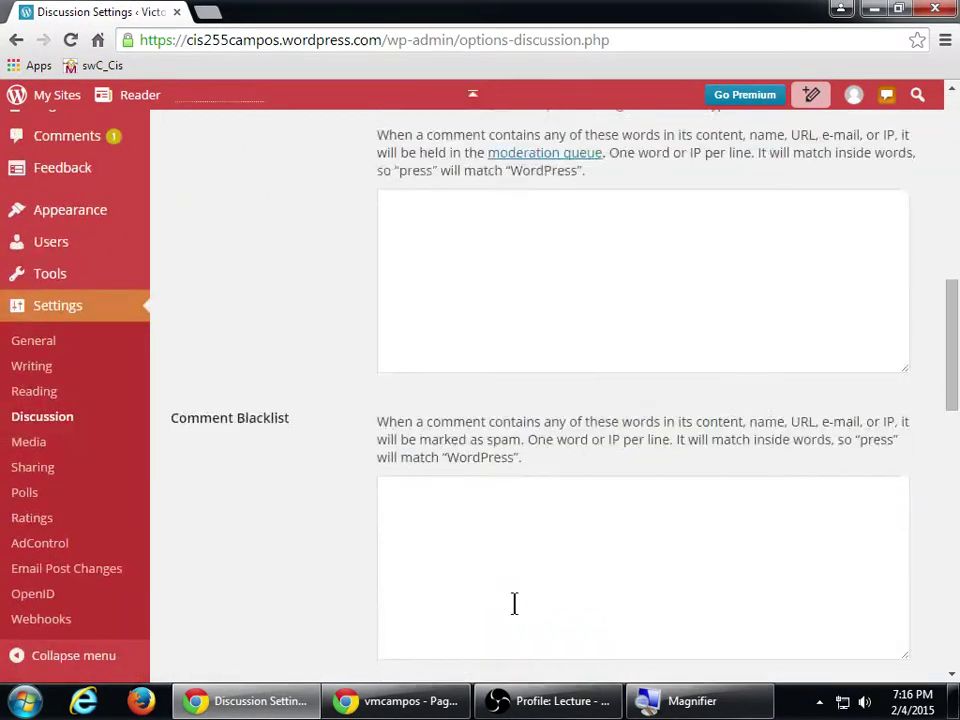
scroll(514, 605, down, 15)
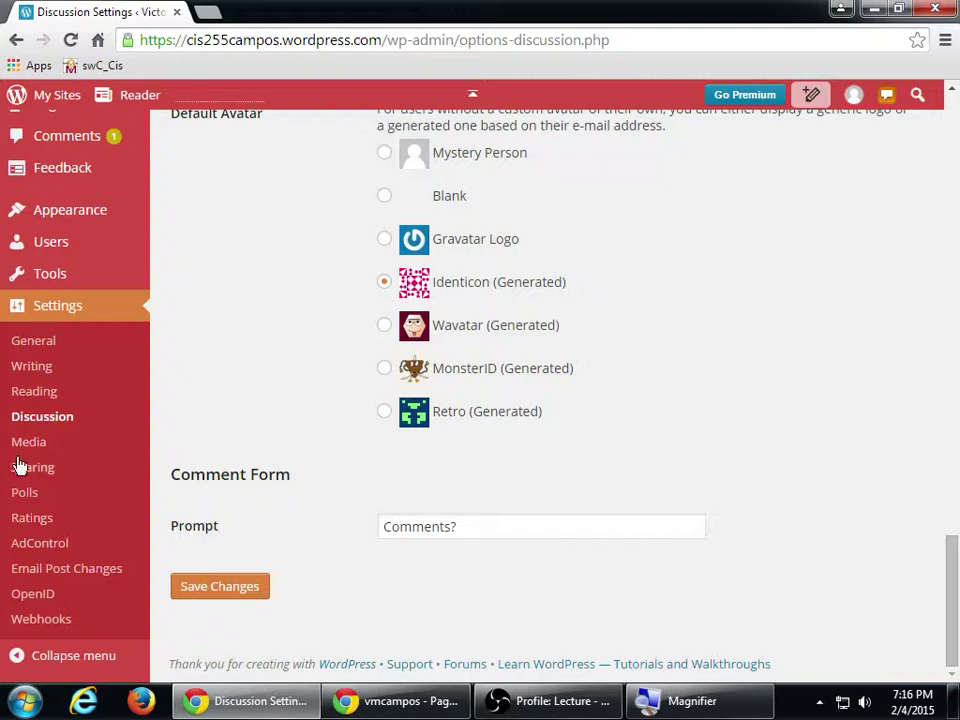
Open the Sharing settings and look through the whole page.
click(18, 466)
mouse_move(26, 478)
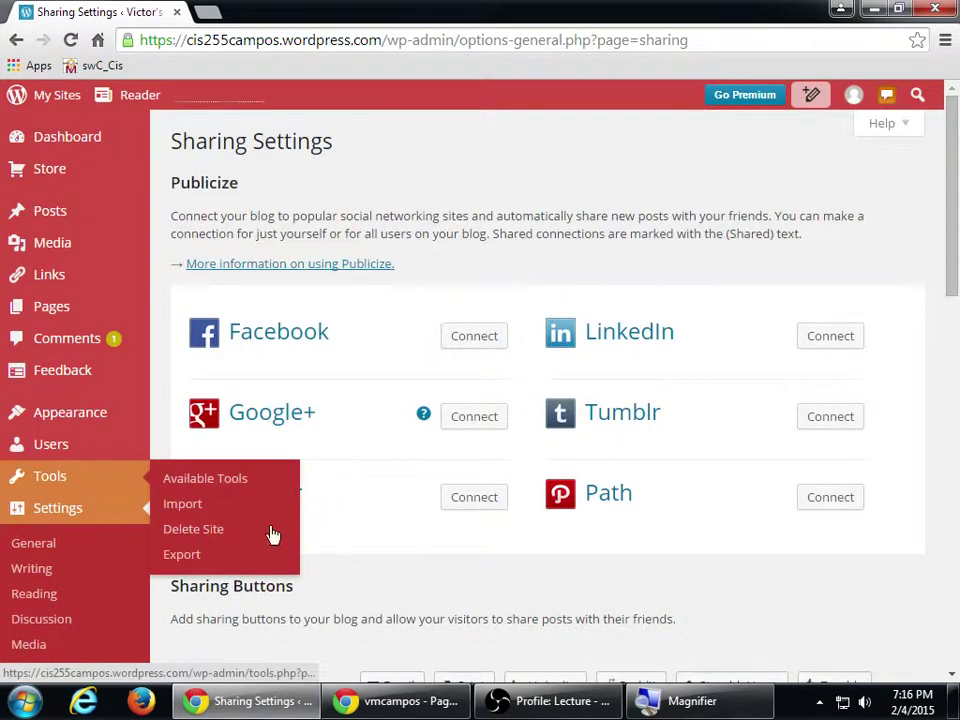
scroll(379, 589, down, 11)
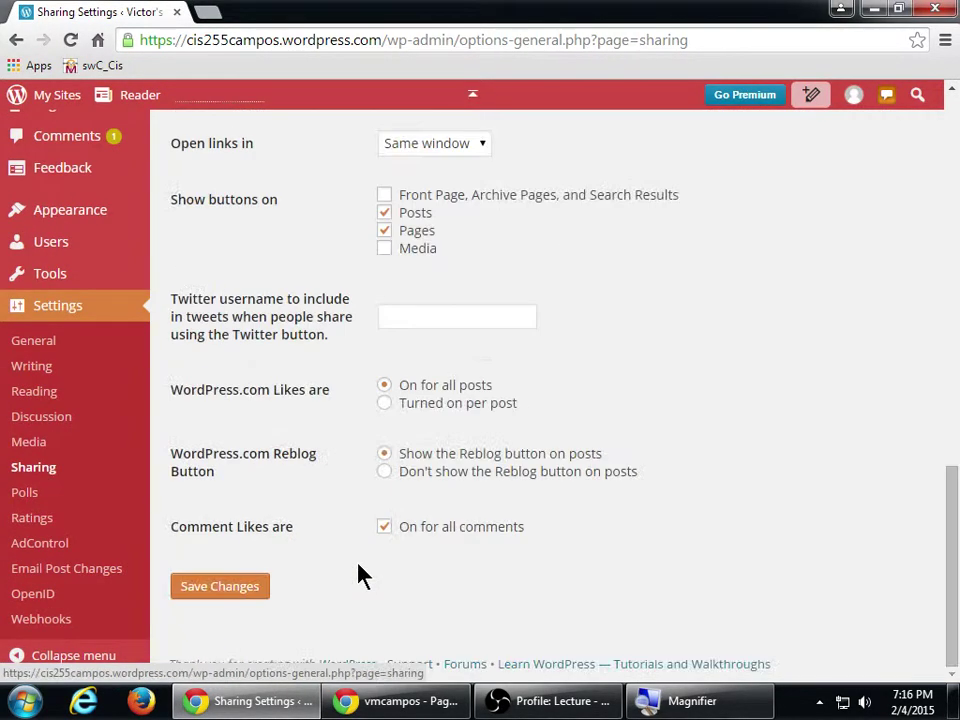
scroll(360, 575, up, 11)
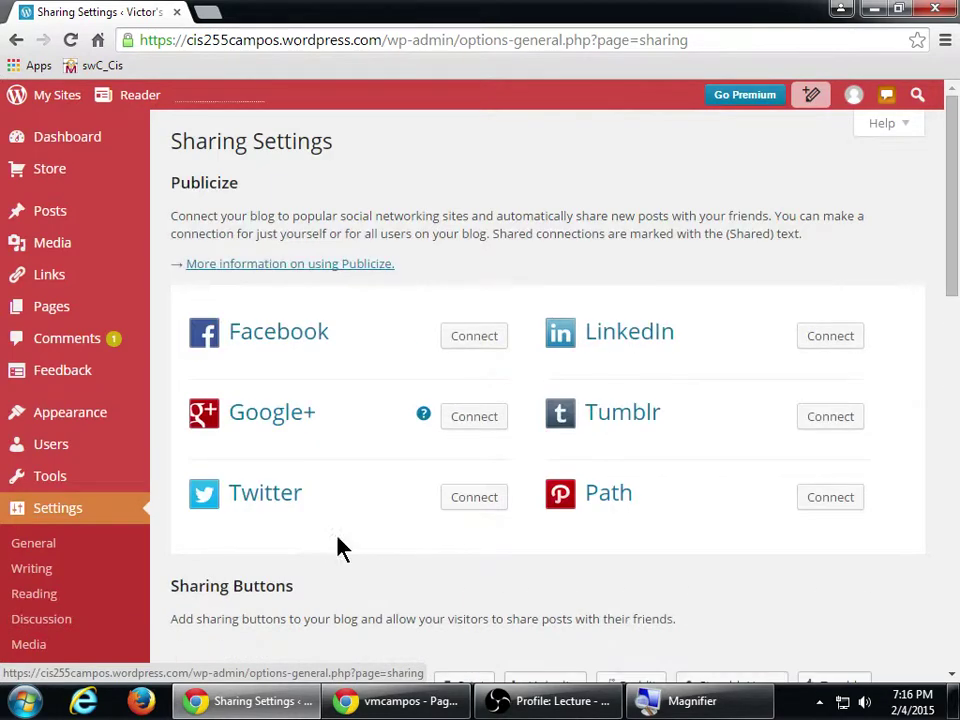
Return to the Dashboard, open the live site in a new browser tab and examine the home page's share buttons.
mouse_move(103, 145)
click(186, 146)
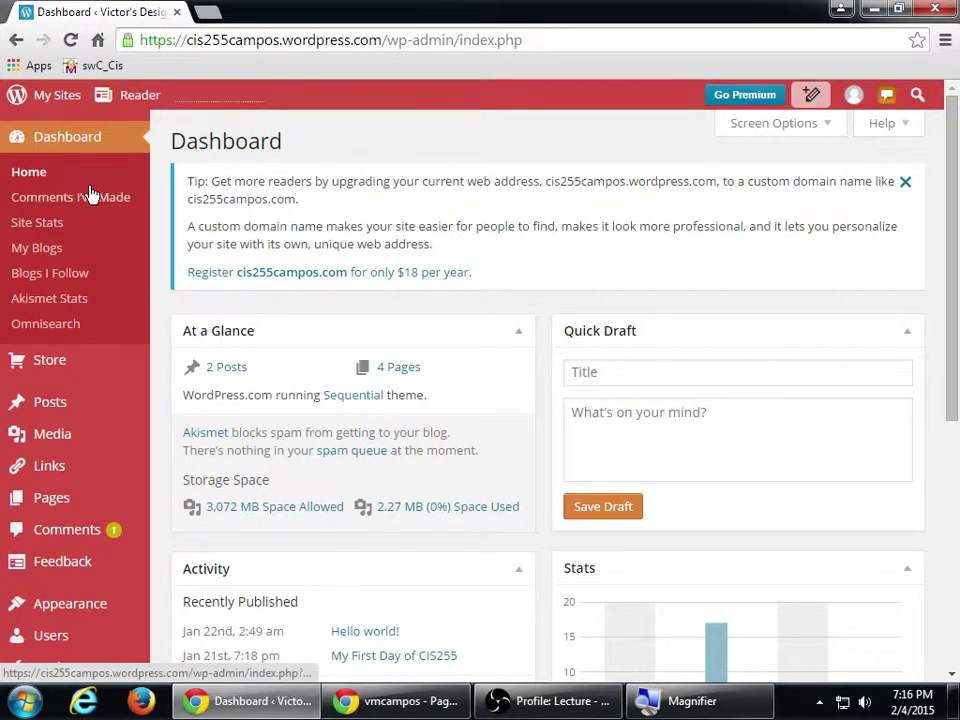
click(50, 94)
middle_click(71, 210)
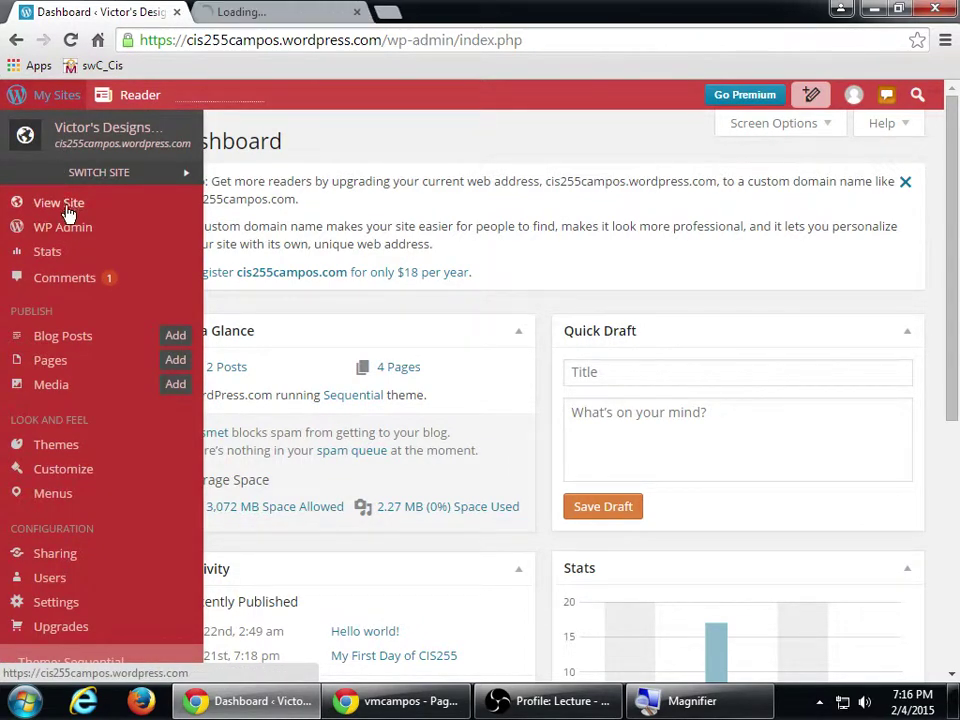
click(283, 13)
scroll(343, 309, down, 5)
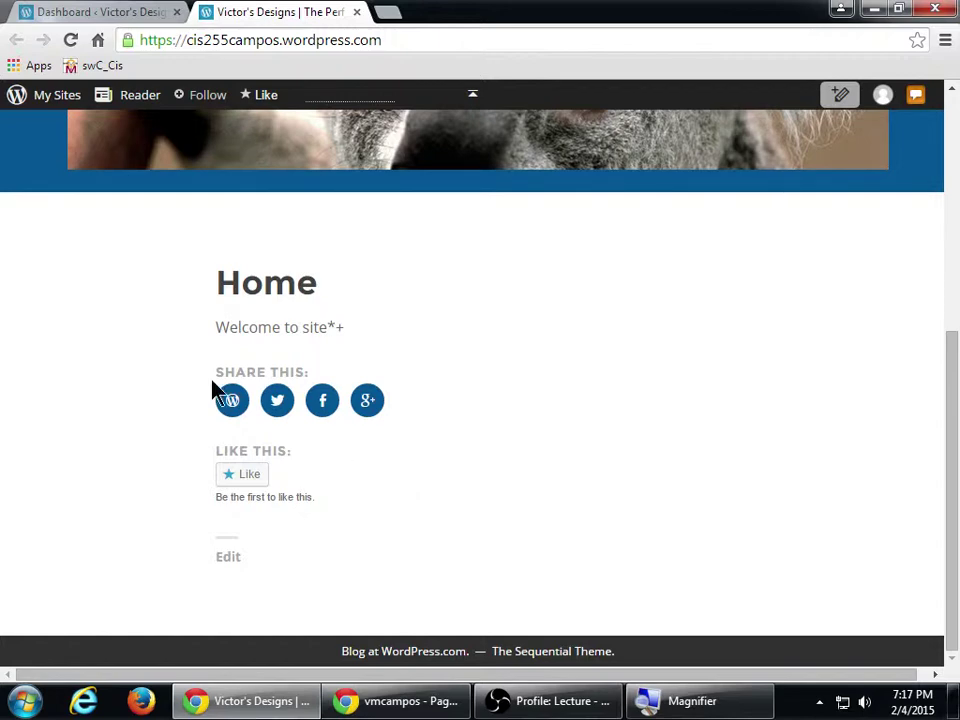
Return to the dashboard tab, open the Sharing settings and examine the Publicize connections and the Sharing Buttons services.
click(94, 13)
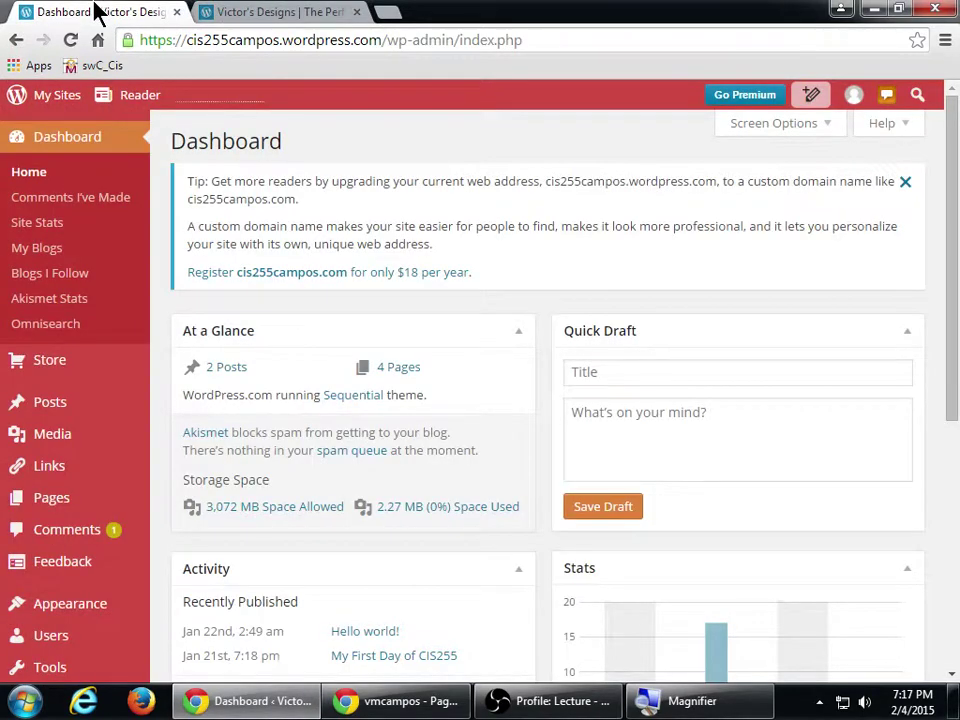
scroll(204, 354, down, 4)
mouse_move(101, 632)
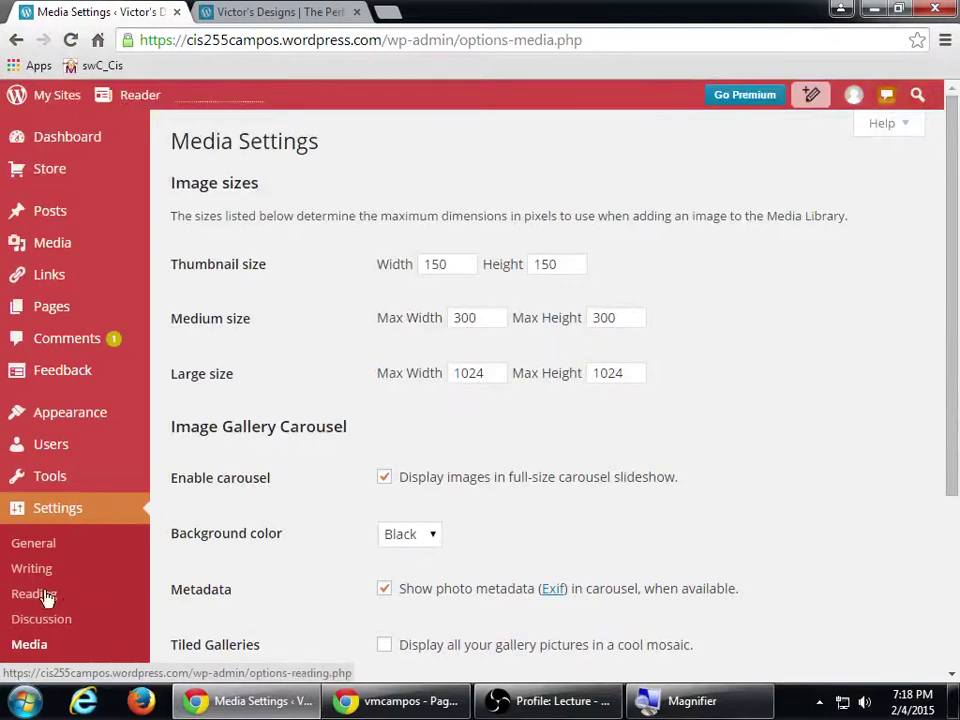
scroll(47, 598, down, 2)
click(22, 578)
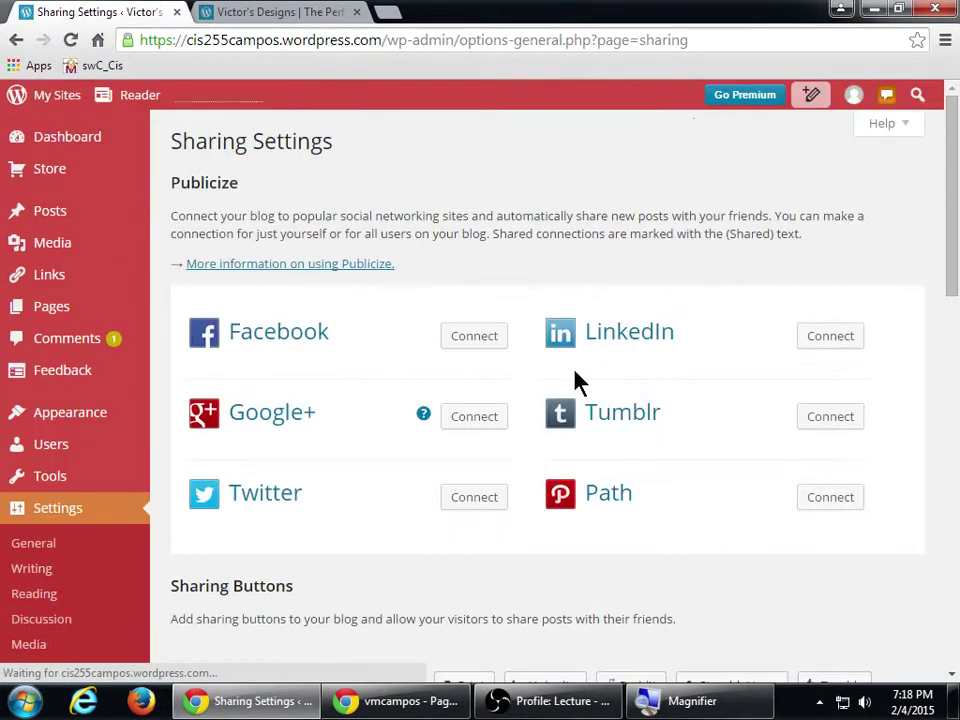
double_click(196, 186)
click(291, 200)
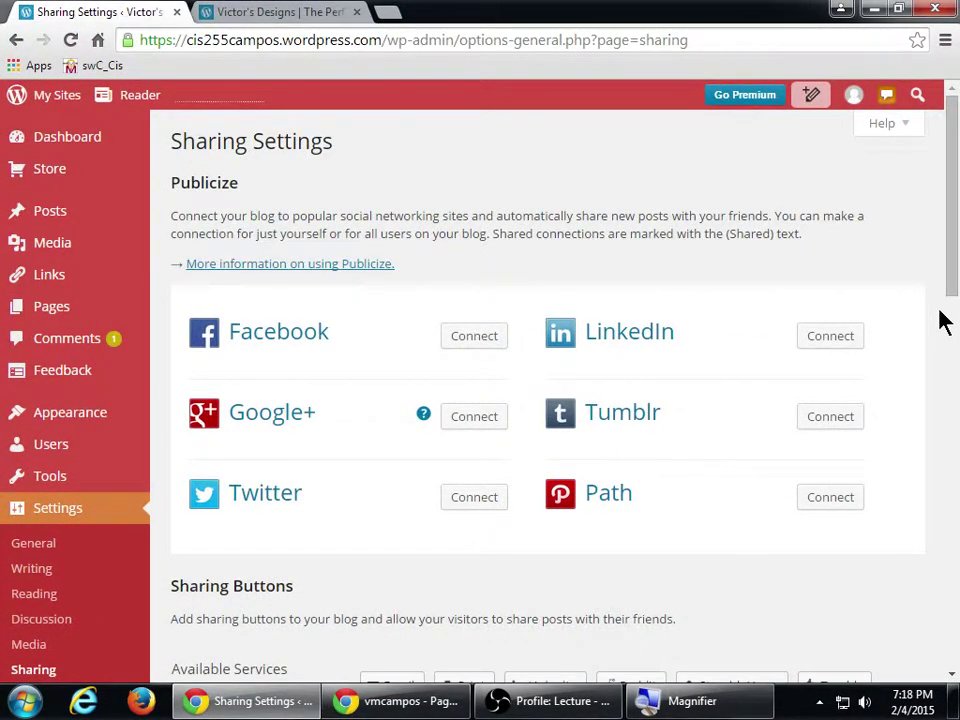
drag(949, 279, 949, 311)
drag(952, 265, 951, 421)
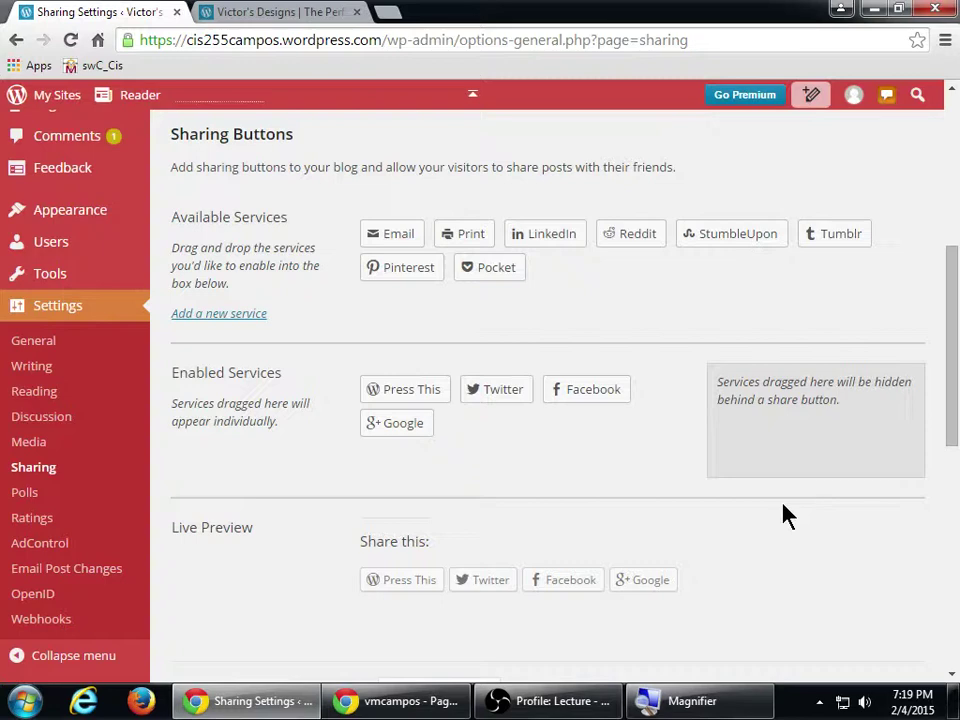
Check the live site's share buttons, enable the Pinterest sharing service and place it first, ahead of Press This.
key(ctrl+Tab)
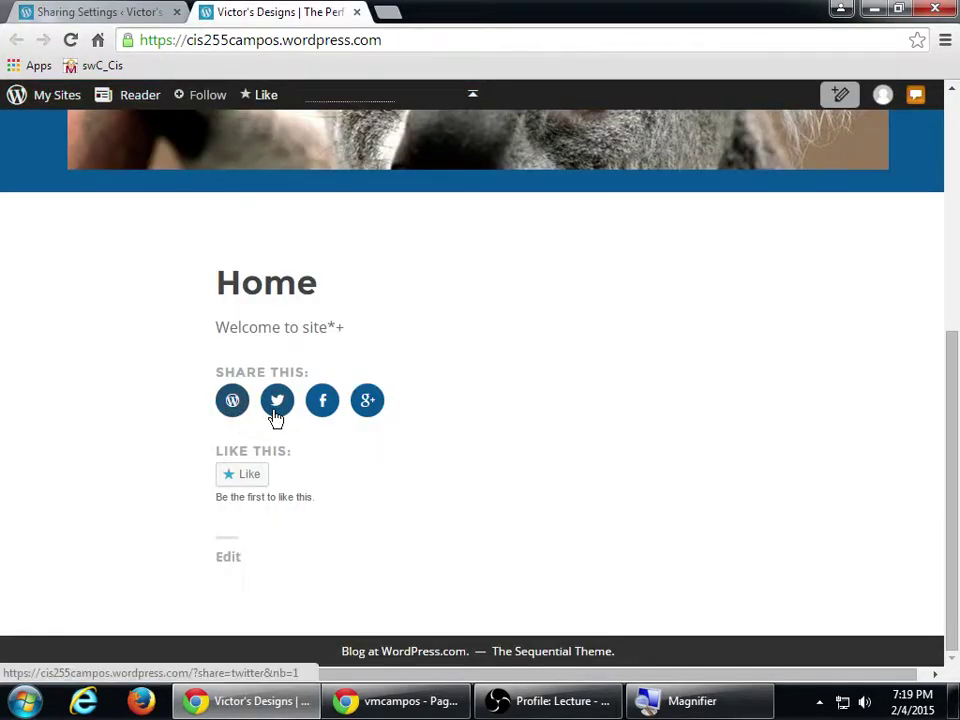
key(ctrl+shift+Tab)
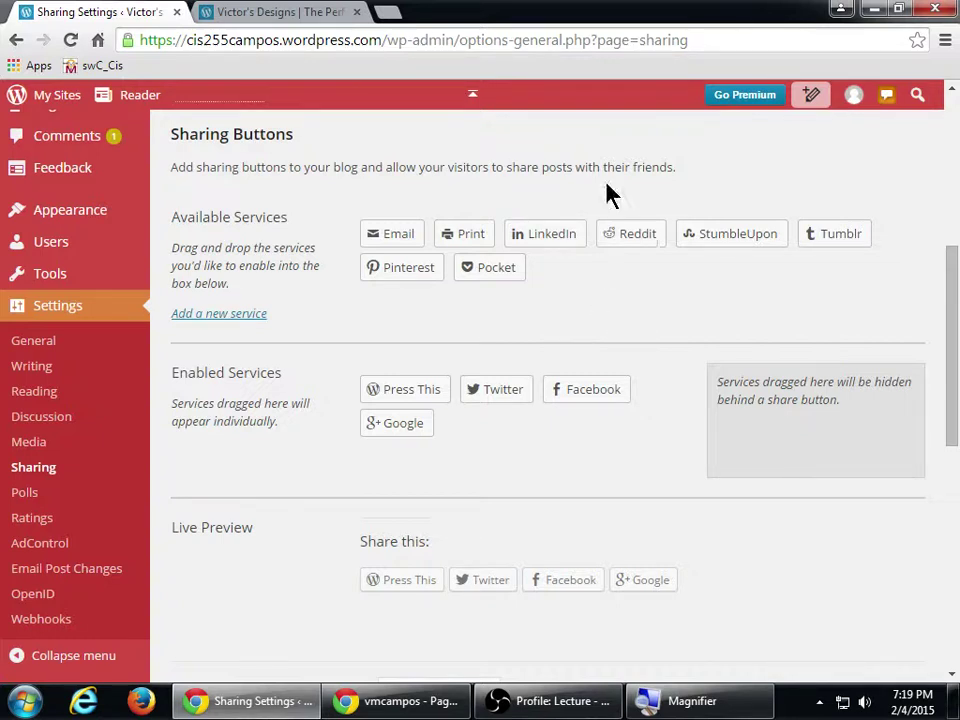
drag(396, 260, 476, 431)
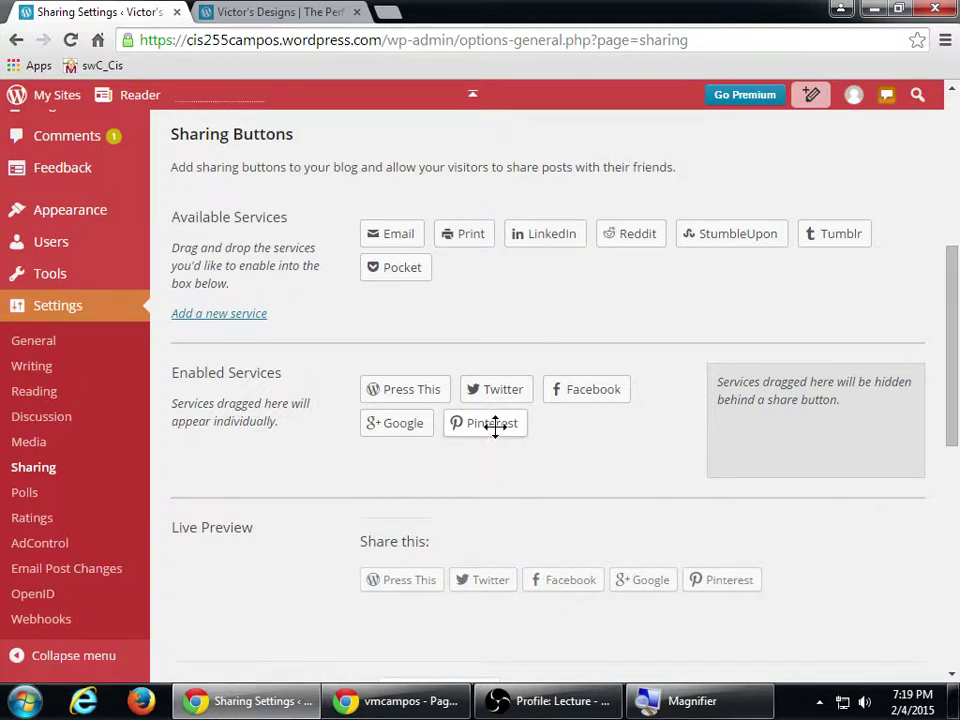
drag(495, 425, 407, 388)
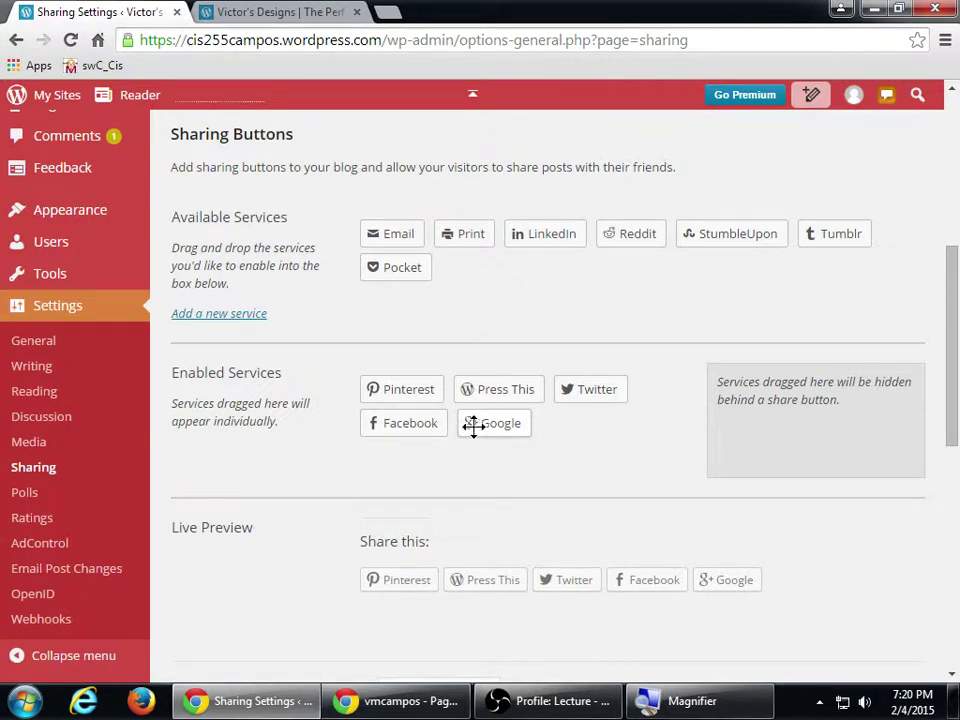
Remove Google from the individually enabled services and put it and Press This in the hidden share-button box.
drag(491, 422, 491, 270)
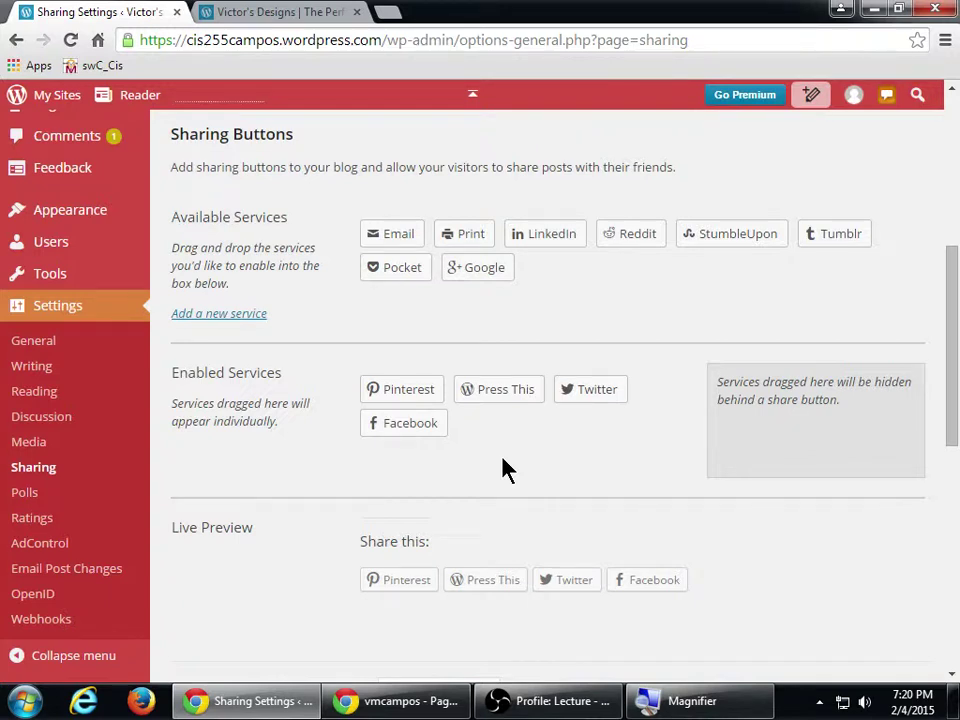
drag(461, 270, 750, 442)
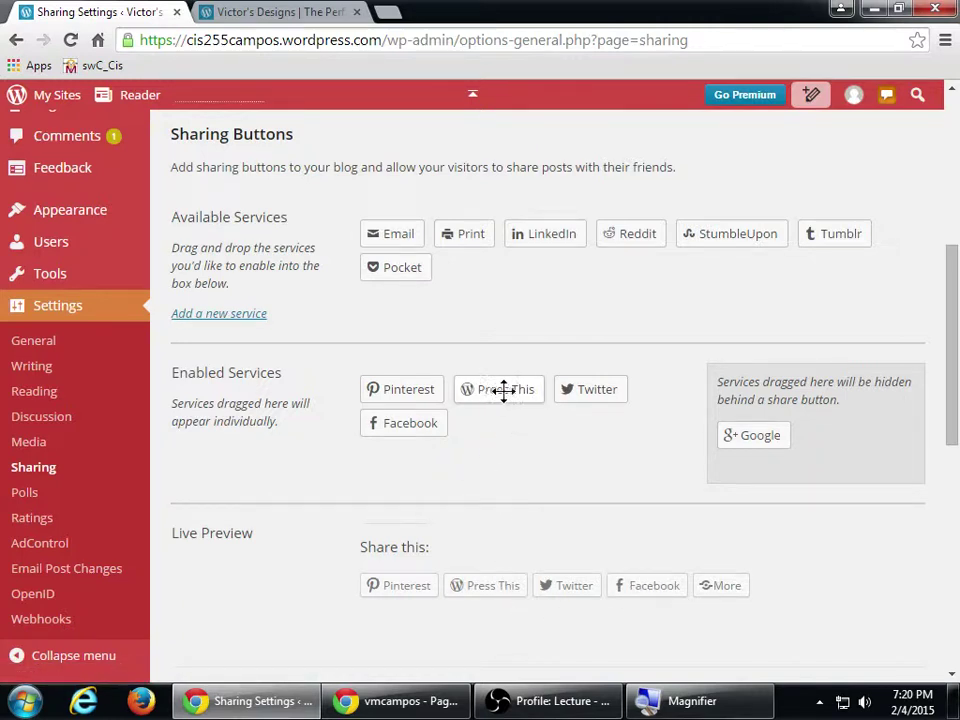
drag(506, 390, 826, 430)
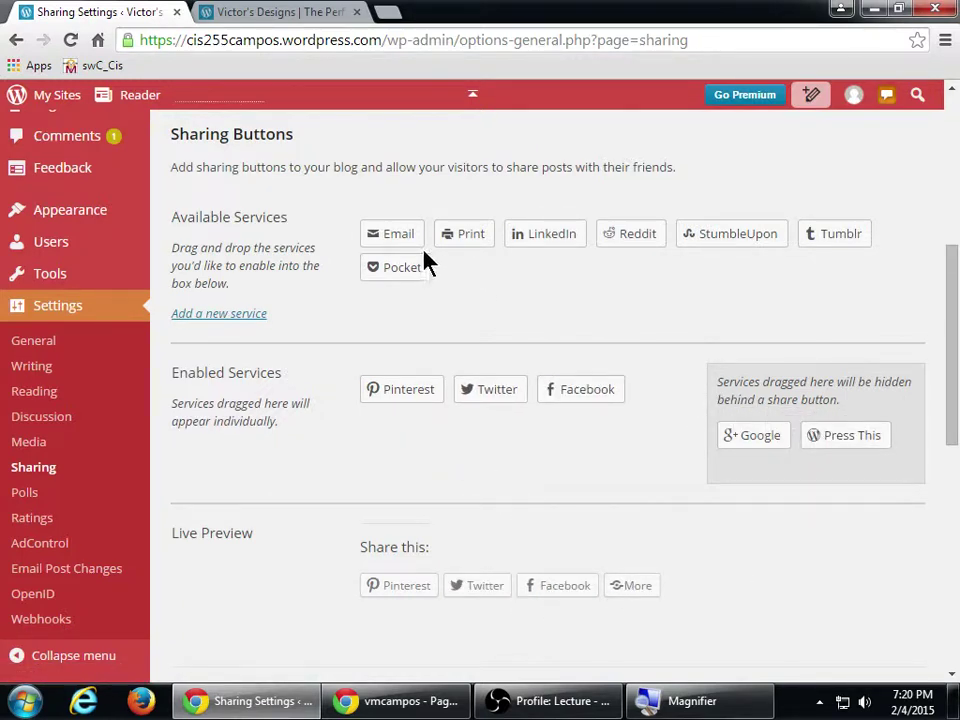
Add Pocket, Email, LinkedIn, Tumblr, StumbleUpon, Reddit and Print to the box of services hidden behind the share button.
drag(414, 262, 842, 478)
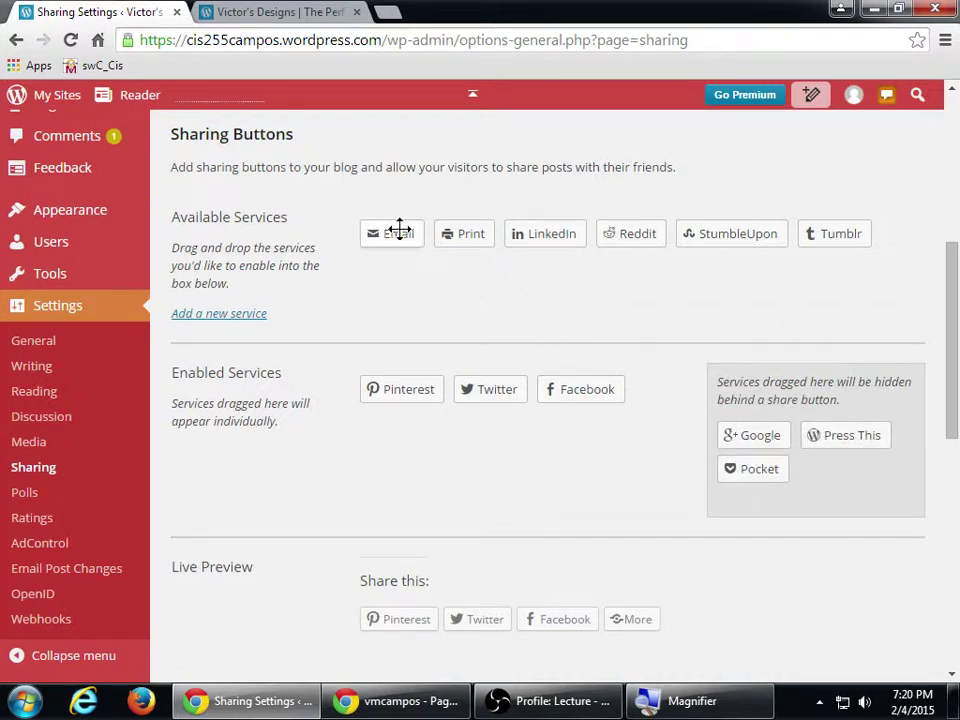
drag(401, 234, 840, 435)
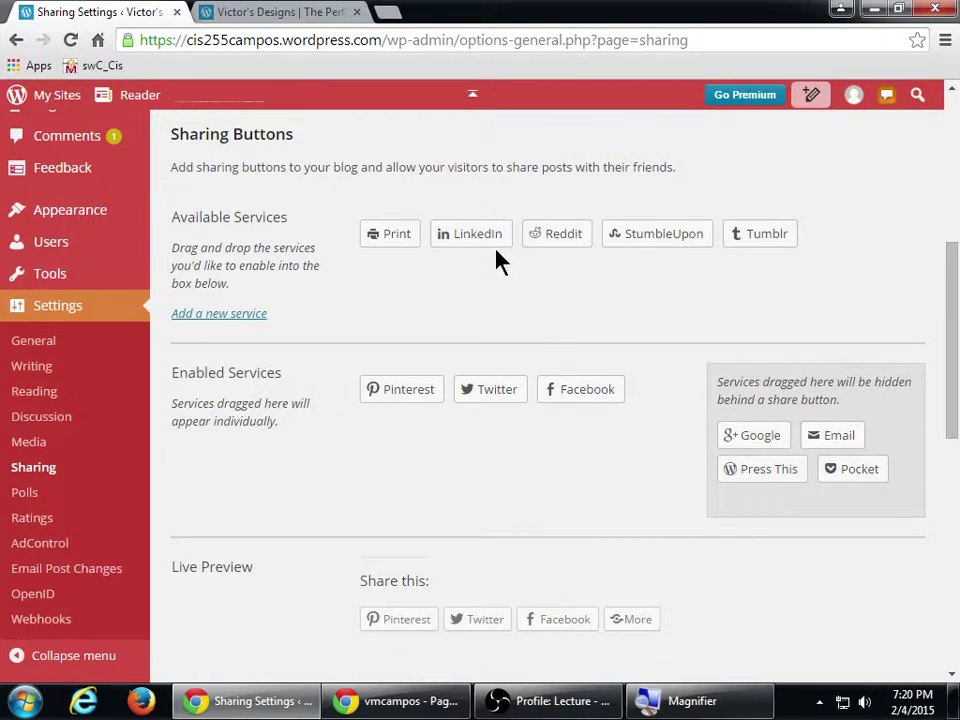
drag(470, 233, 748, 459)
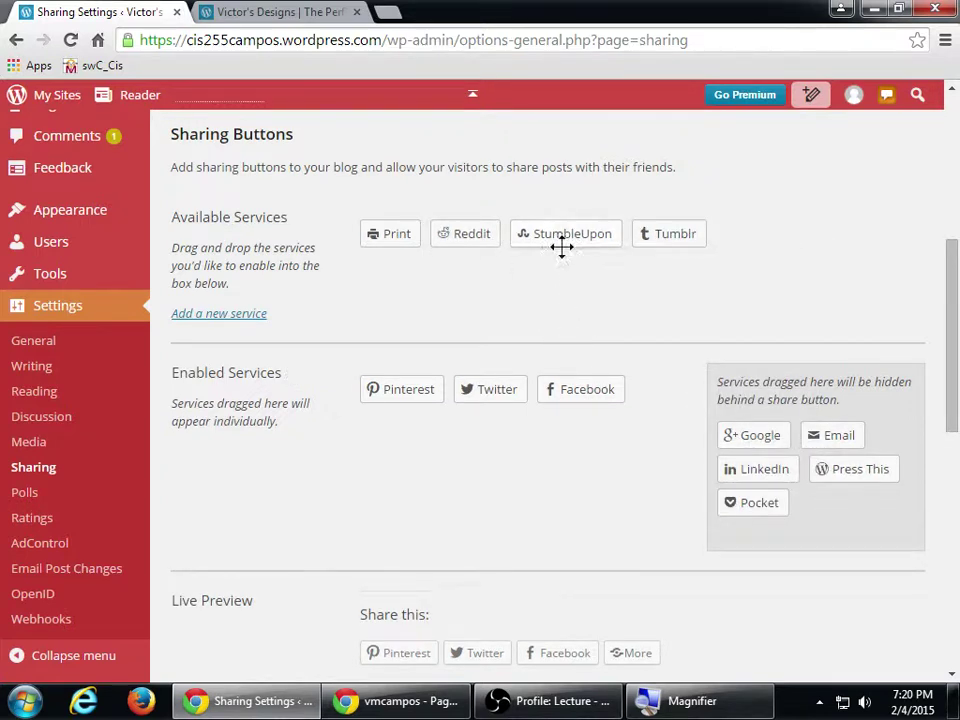
drag(642, 237, 850, 468)
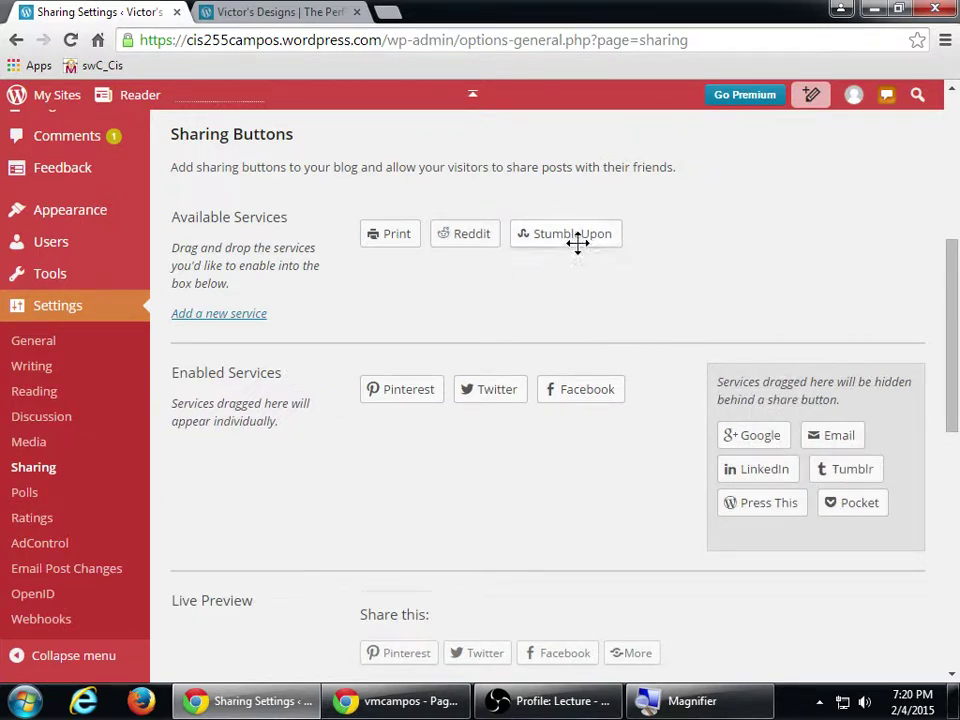
drag(576, 242, 770, 450)
drag(490, 240, 850, 450)
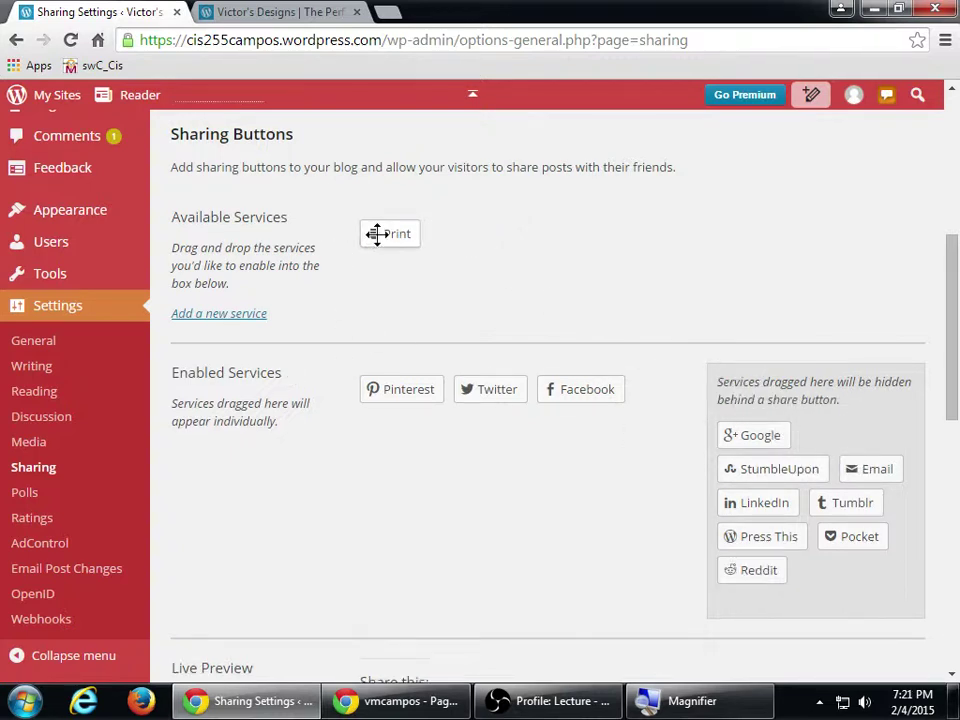
drag(382, 233, 827, 437)
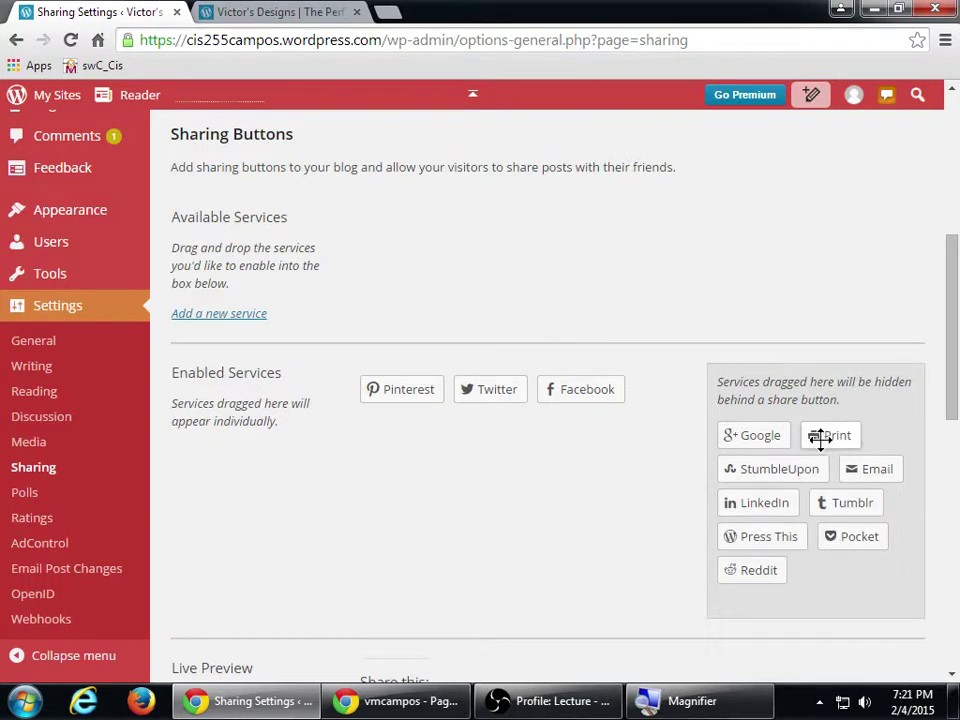
Check the live preview and move Pinterest and Twitter into the hidden share-button box, leaving Facebook as the only individual service.
scroll(605, 527, down, 3)
scroll(603, 524, down, 1)
scroll(660, 525, up, 1)
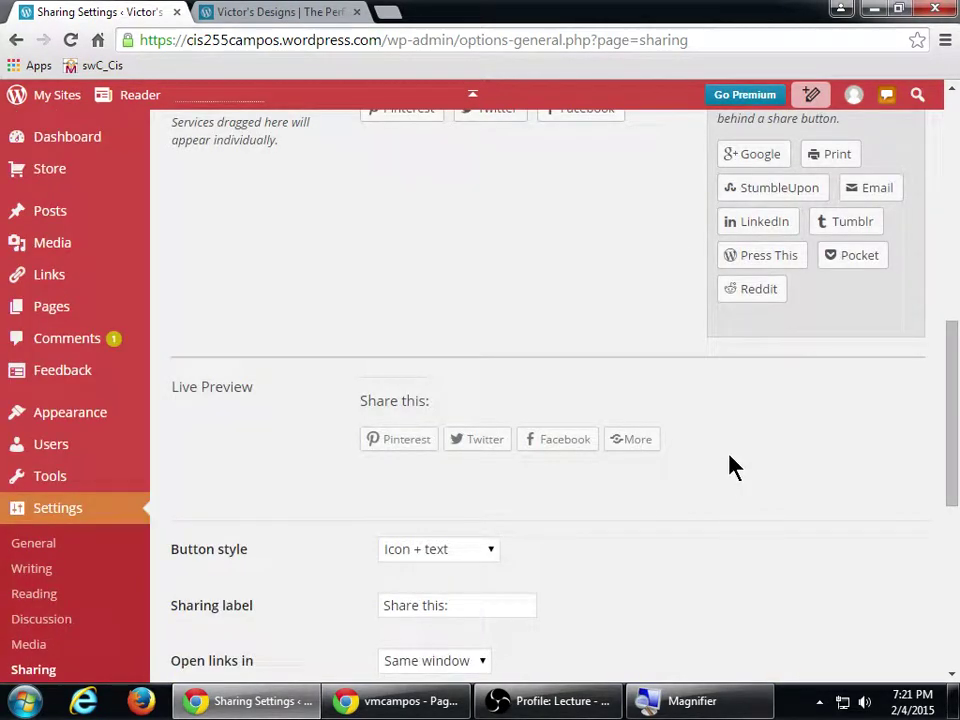
scroll(730, 467, up, 3)
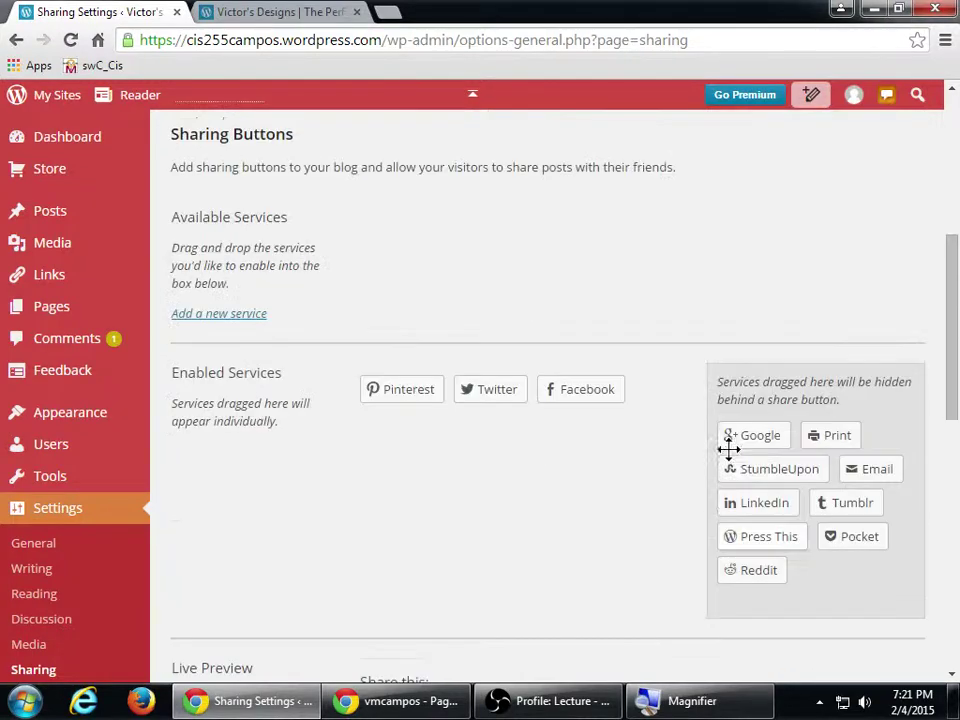
drag(436, 398, 767, 424)
drag(395, 389, 838, 466)
scroll(536, 545, down, 3)
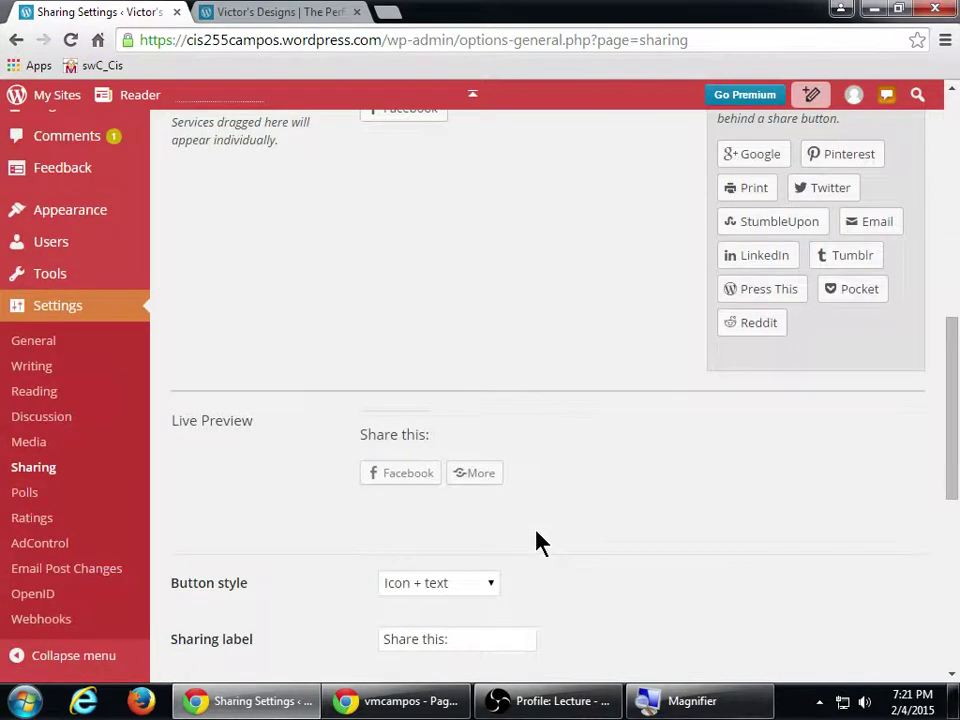
scroll(538, 543, up, 1)
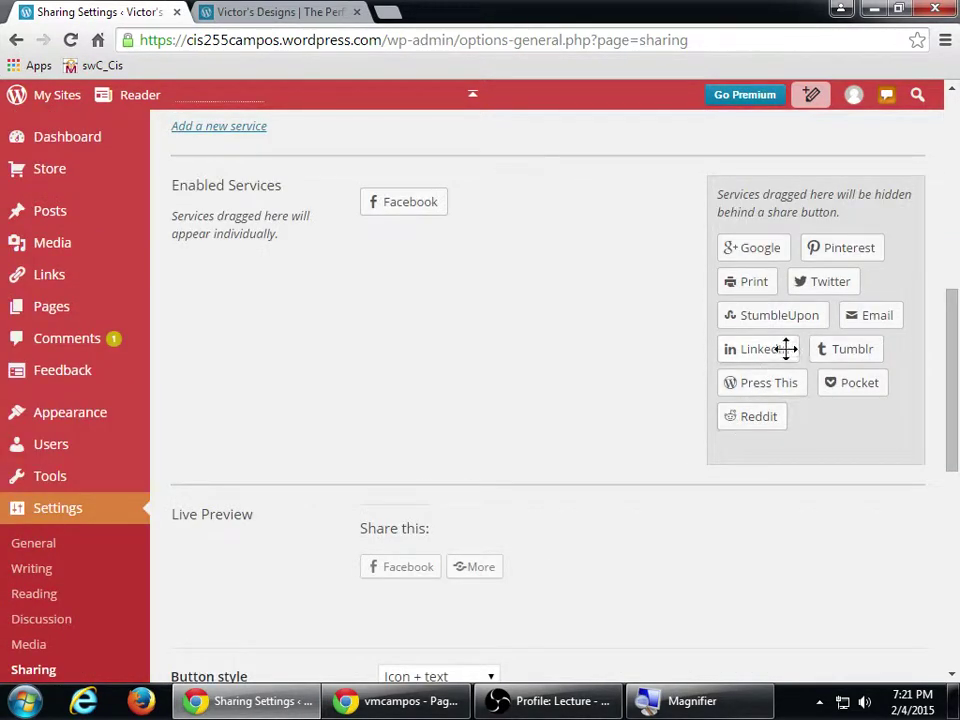
Put Twitter back among the individually enabled services after Facebook and save the sharing settings.
drag(826, 281, 474, 206)
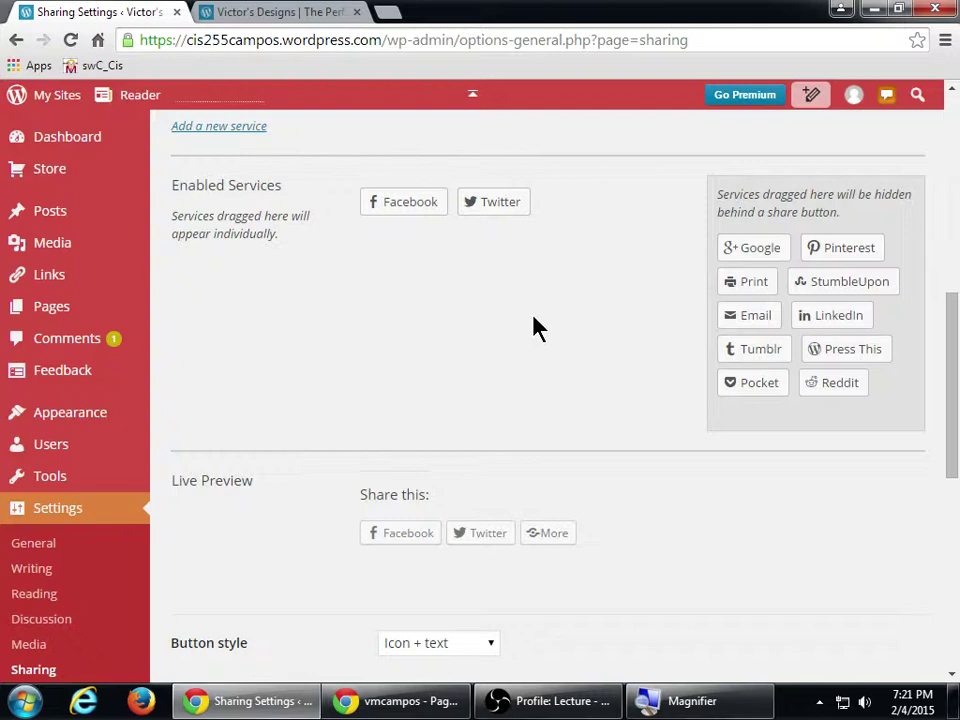
scroll(535, 320, up, 7)
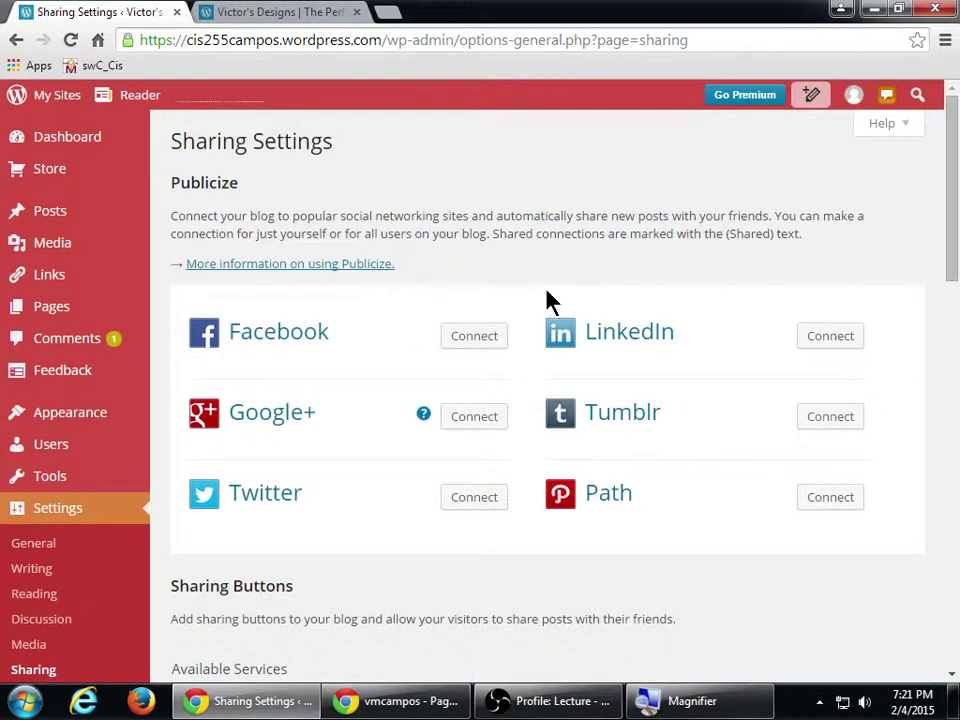
scroll(549, 305, down, 15)
click(237, 587)
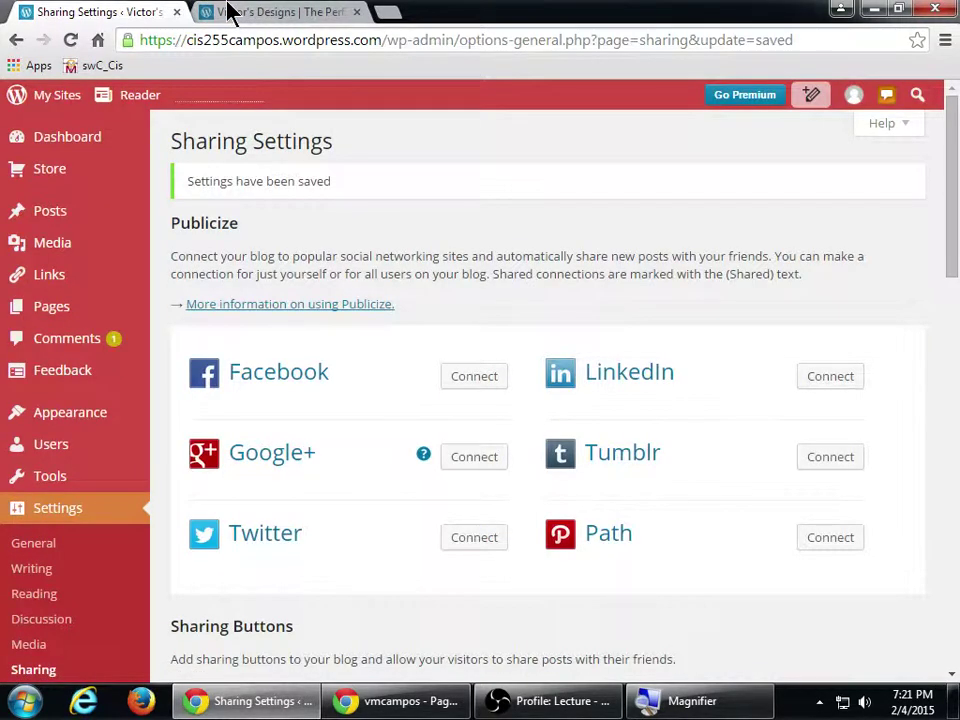
Switch to the live site, reload the home page to check its share buttons, and open the Blog page.
click(232, 12)
click(70, 42)
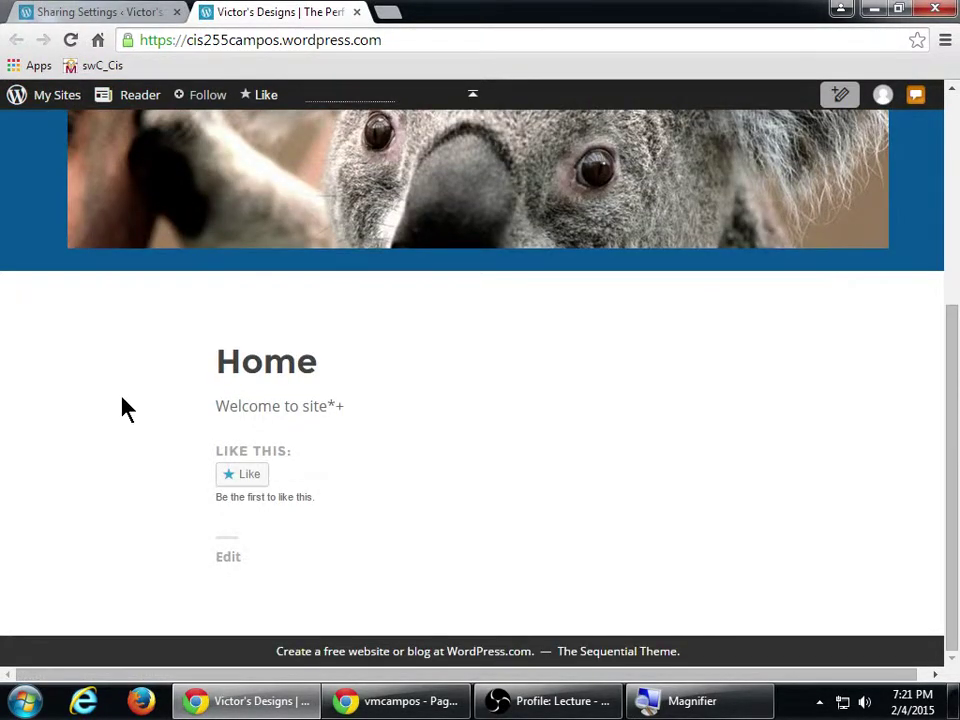
key(F5)
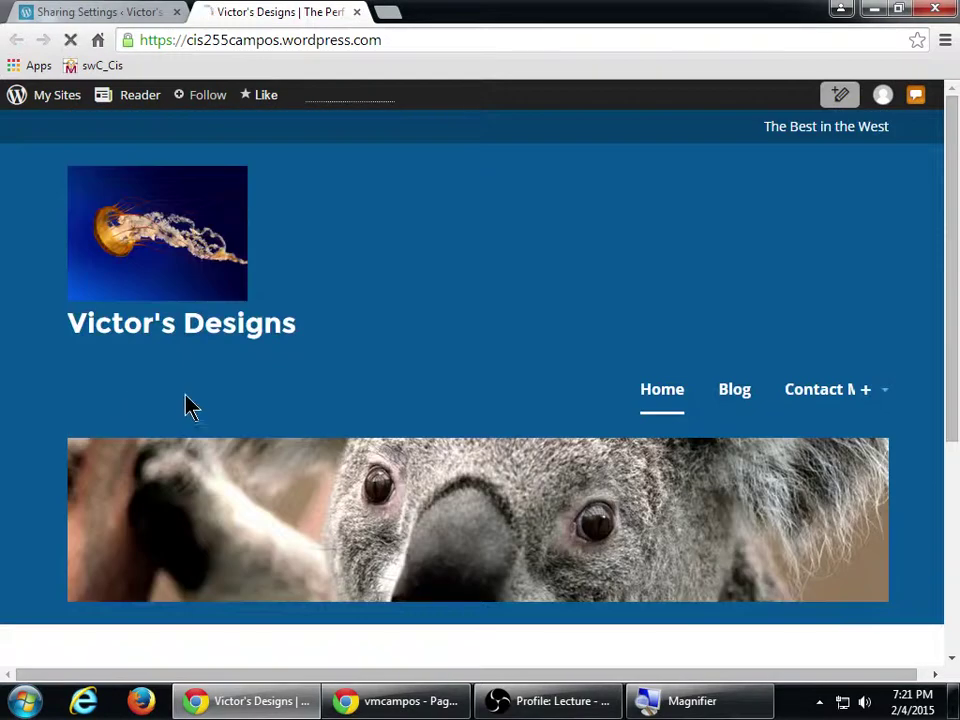
click(734, 398)
scroll(467, 486, down, 3)
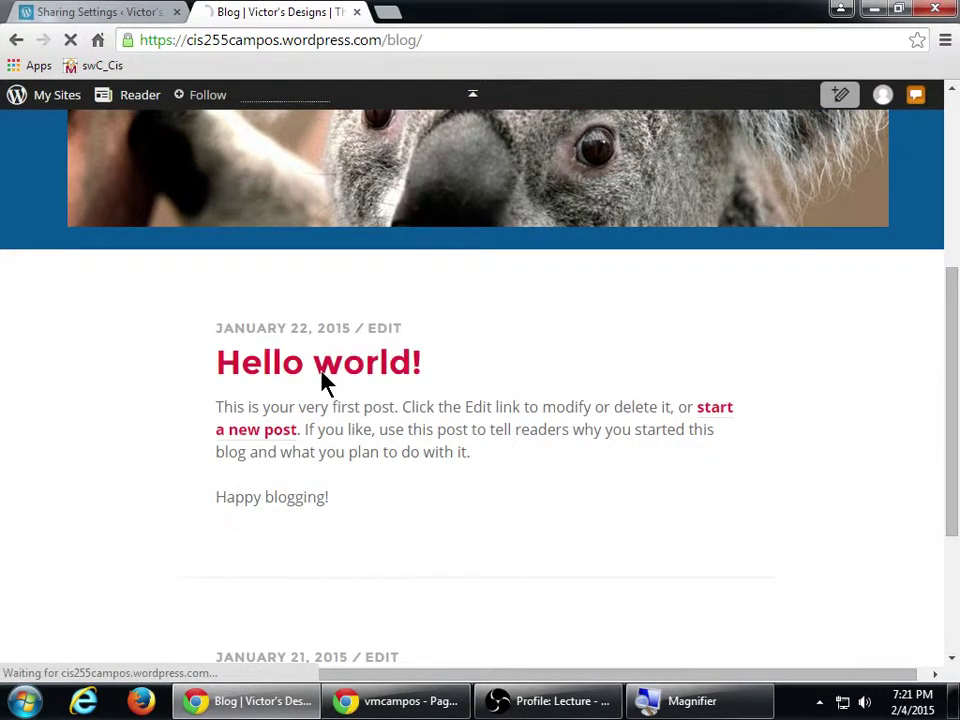
Open the Hello world! post and try out the star button in its share section.
click(322, 378)
scroll(470, 525, down, 5)
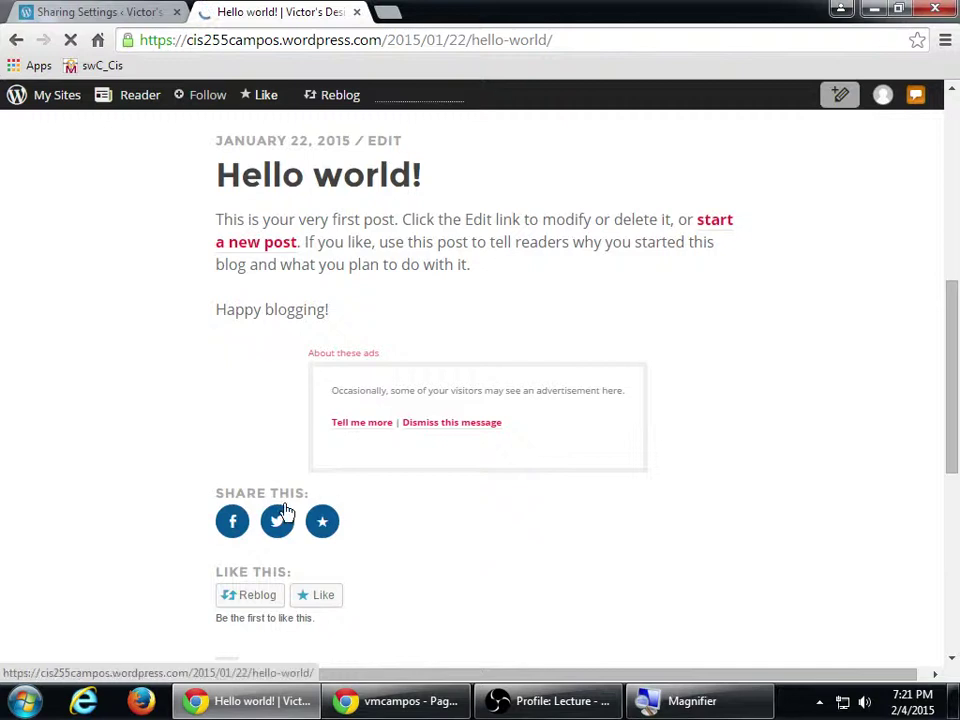
scroll(347, 532, down, 1)
click(327, 436)
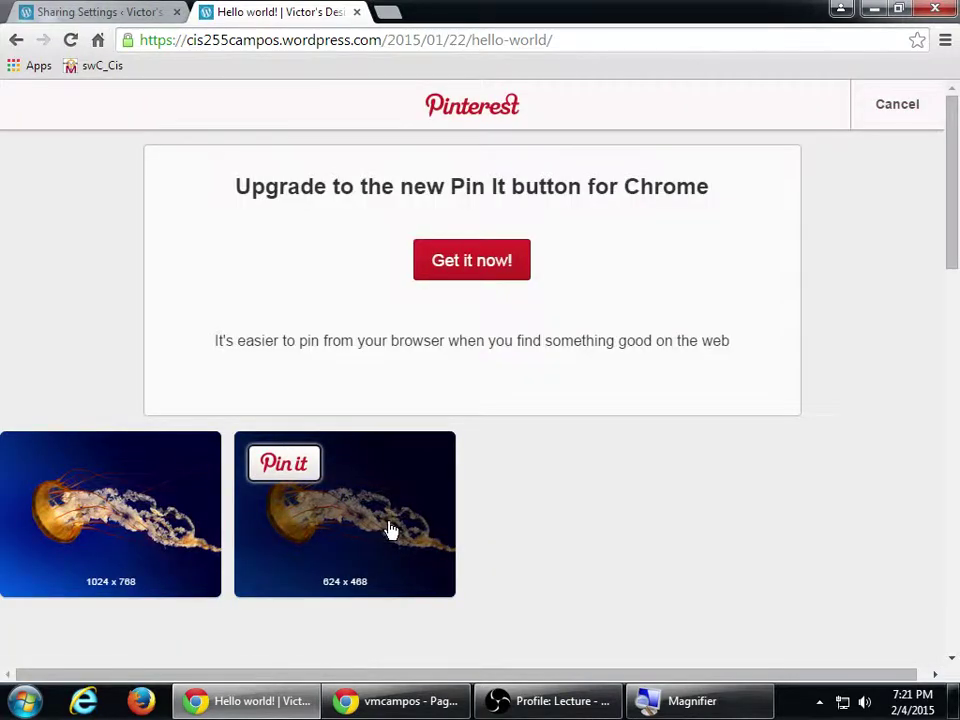
Leave the Pinterest overlay, reopen the Hello world! post from the blog and examine its full set of share buttons.
click(17, 41)
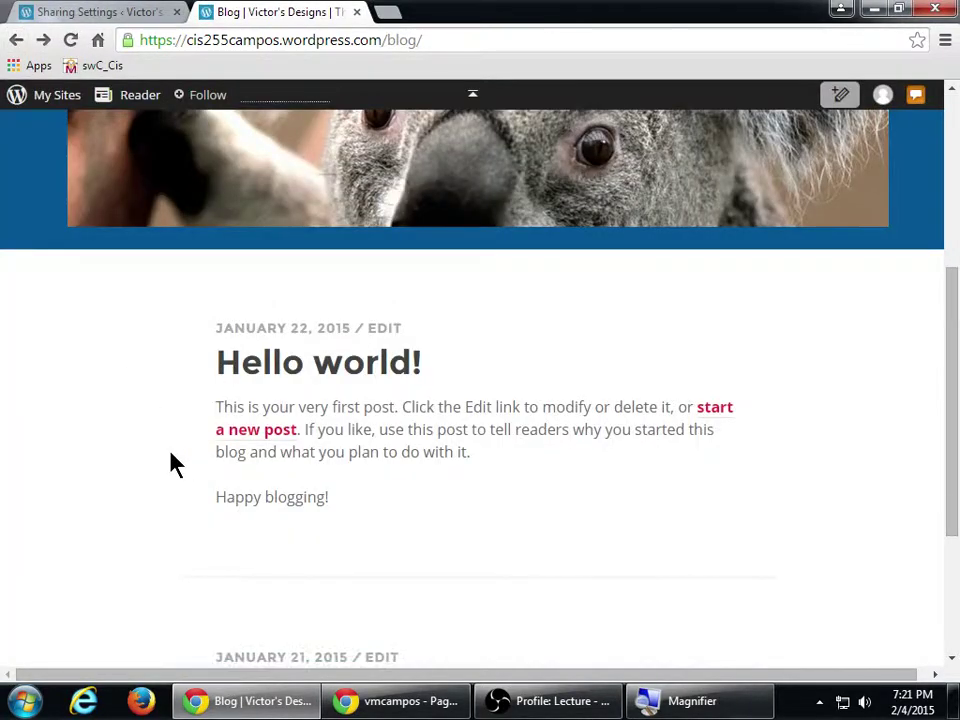
scroll(160, 463, down, 2)
click(240, 175)
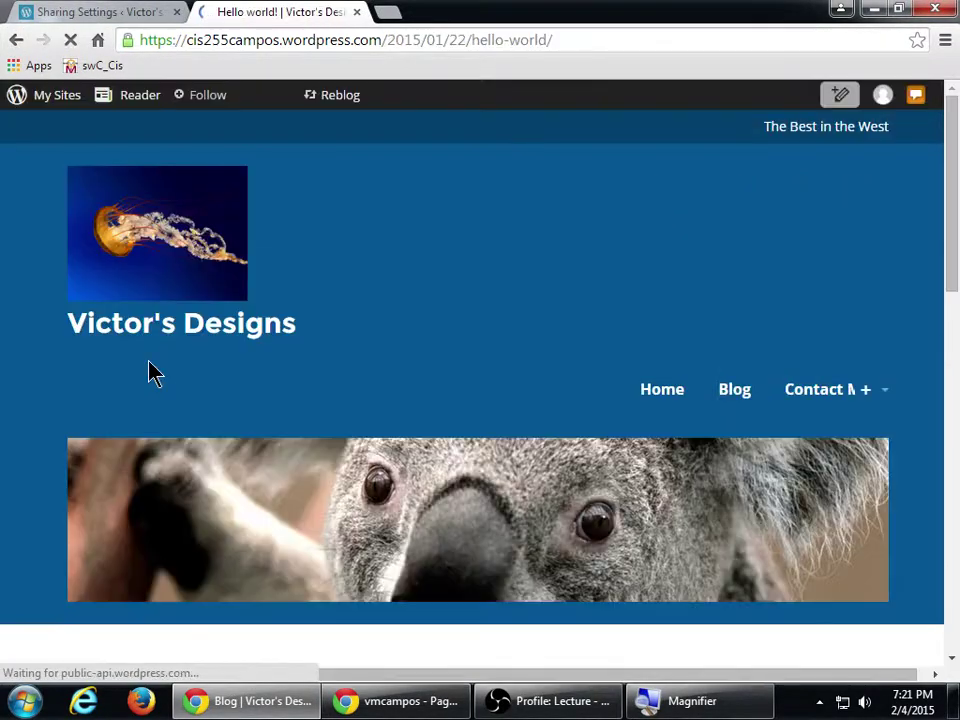
scroll(135, 384, down, 8)
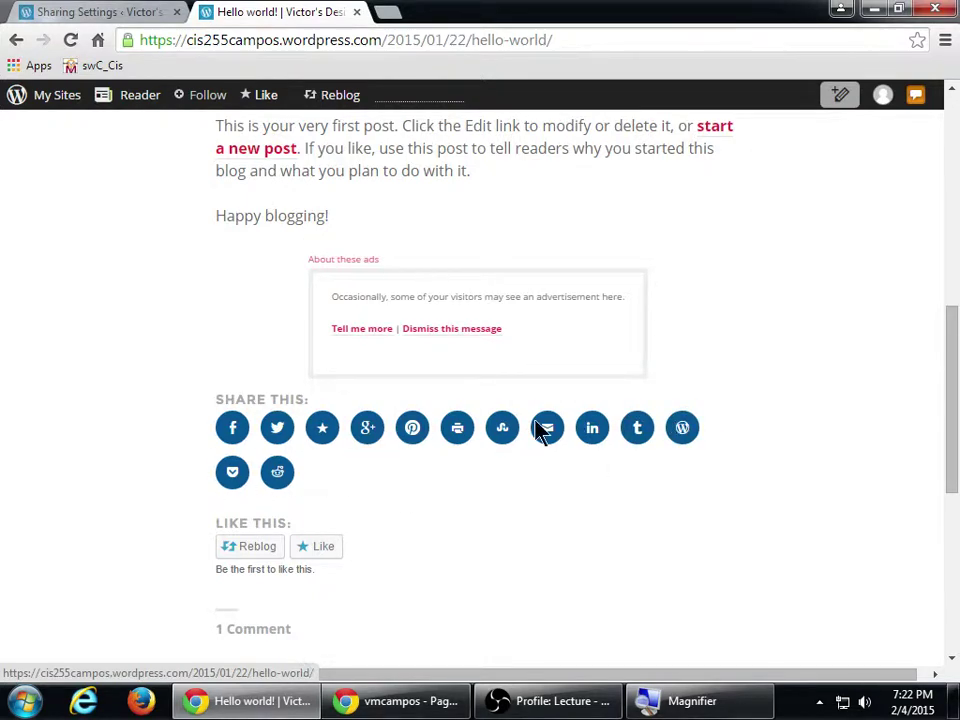
Return to the Sharing settings and review the button style, label, link, display location, Likes and Reblog options.
click(165, 11)
scroll(426, 459, down, 8)
scroll(414, 450, down, 3)
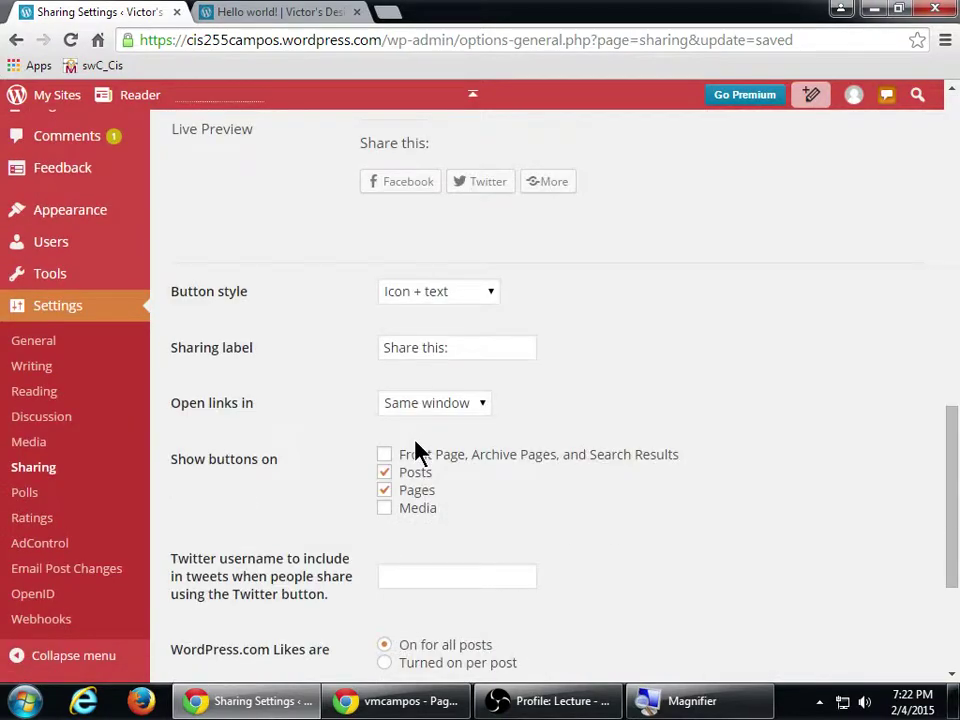
scroll(257, 386, down, 3)
scroll(260, 388, up, 4)
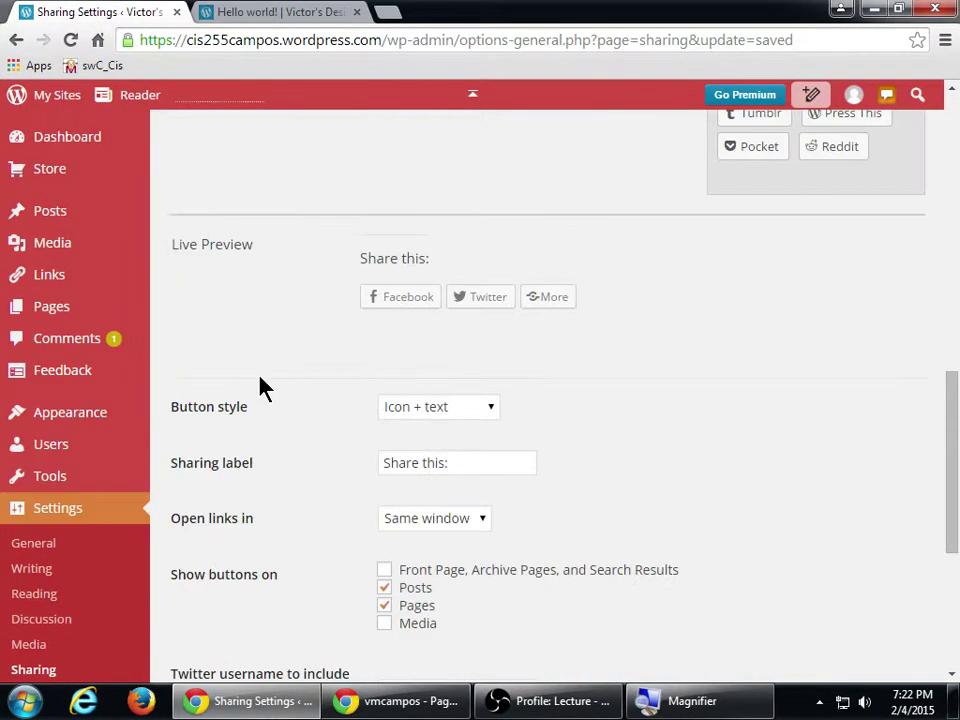
scroll(260, 388, up, 3)
scroll(260, 388, down, 1)
scroll(260, 388, down, 4)
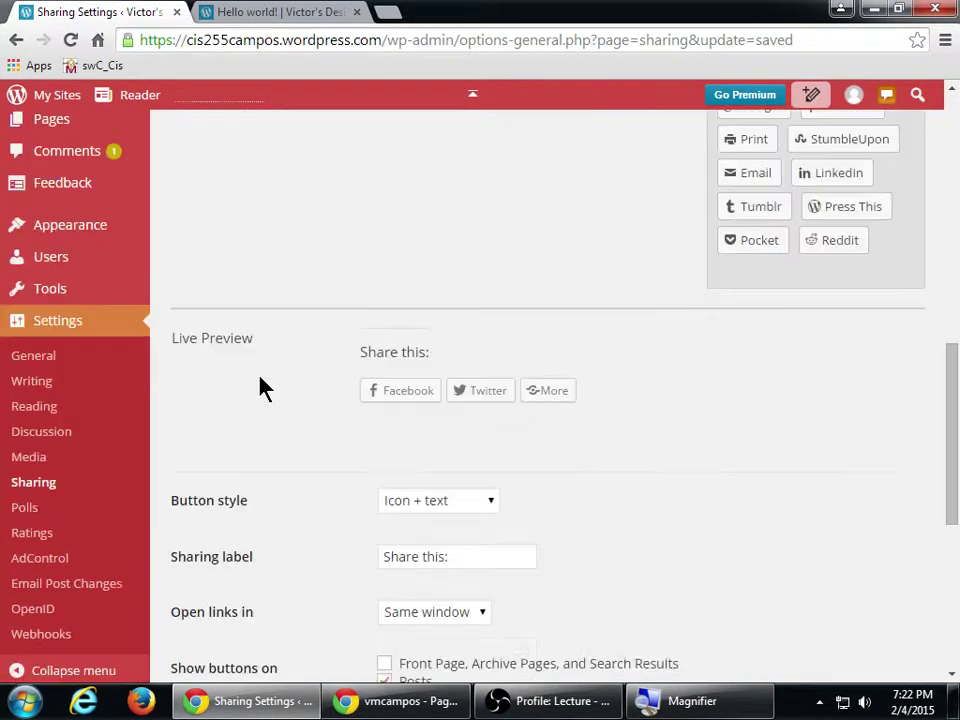
scroll(260, 388, down, 2)
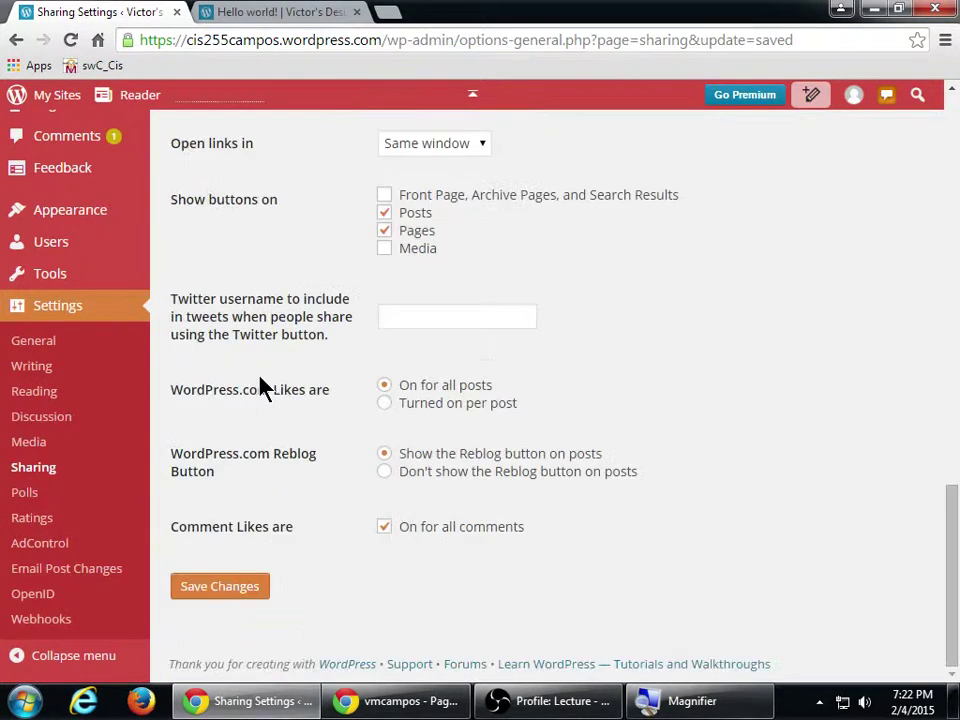
scroll(262, 388, up, 2)
scroll(262, 388, down, 1)
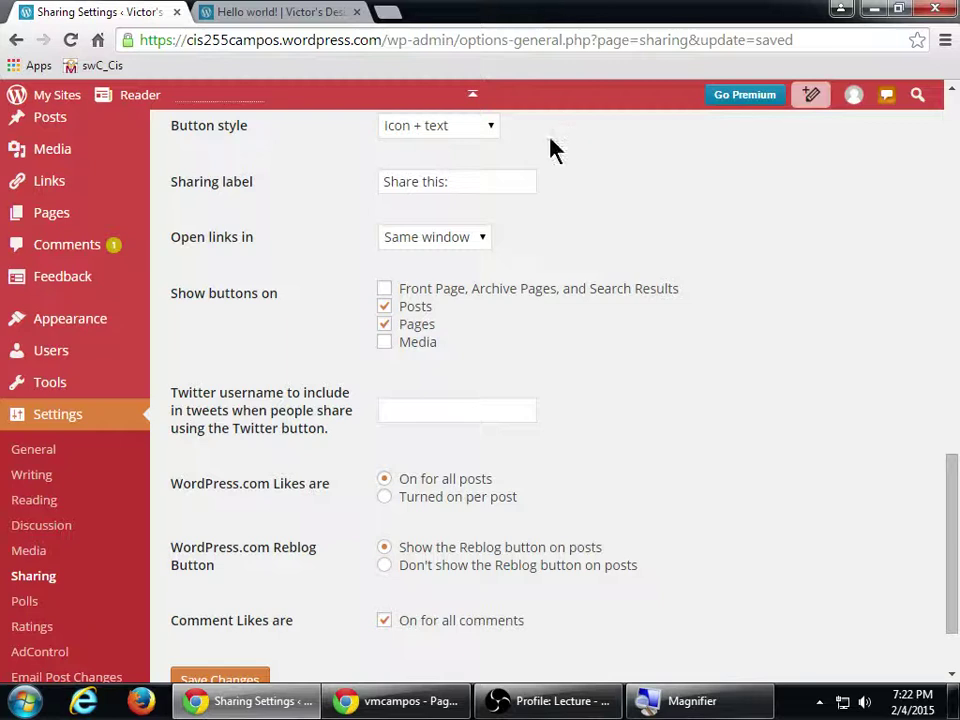
Turn off sharing buttons on Pages so that they show only on Posts, and save the sharing settings.
click(387, 325)
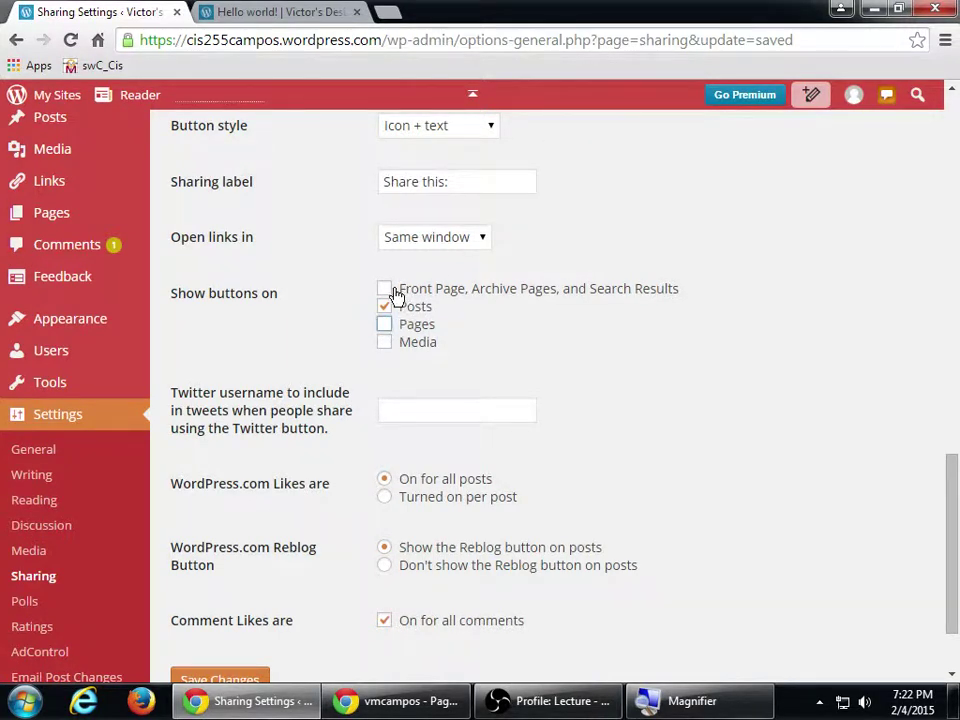
click(393, 292)
click(393, 292)
scroll(407, 435, down, 2)
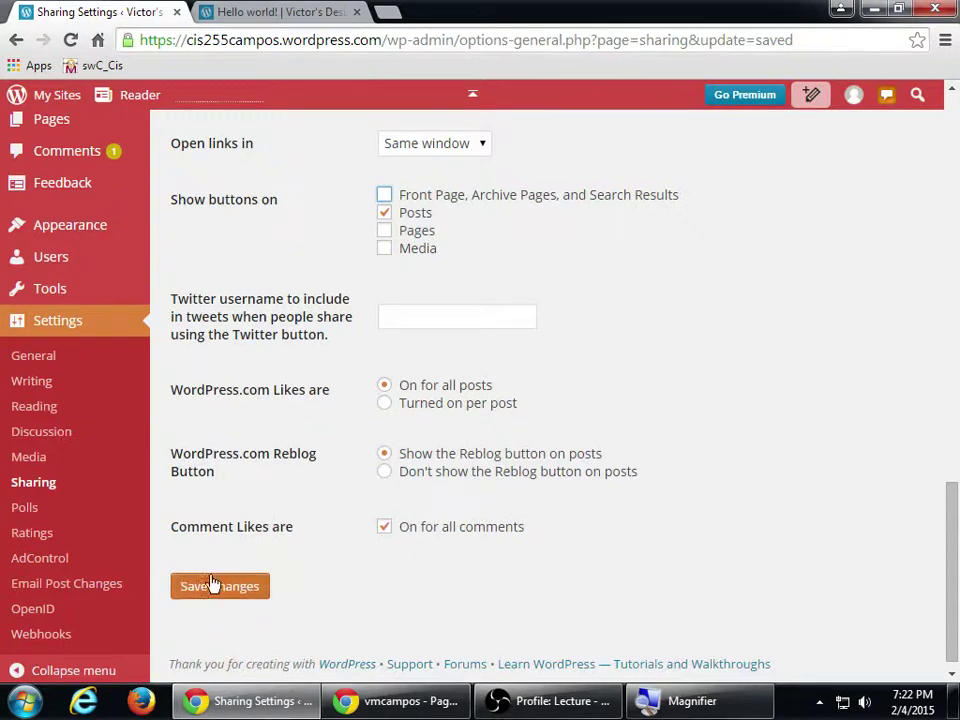
scroll(231, 544, up, 10)
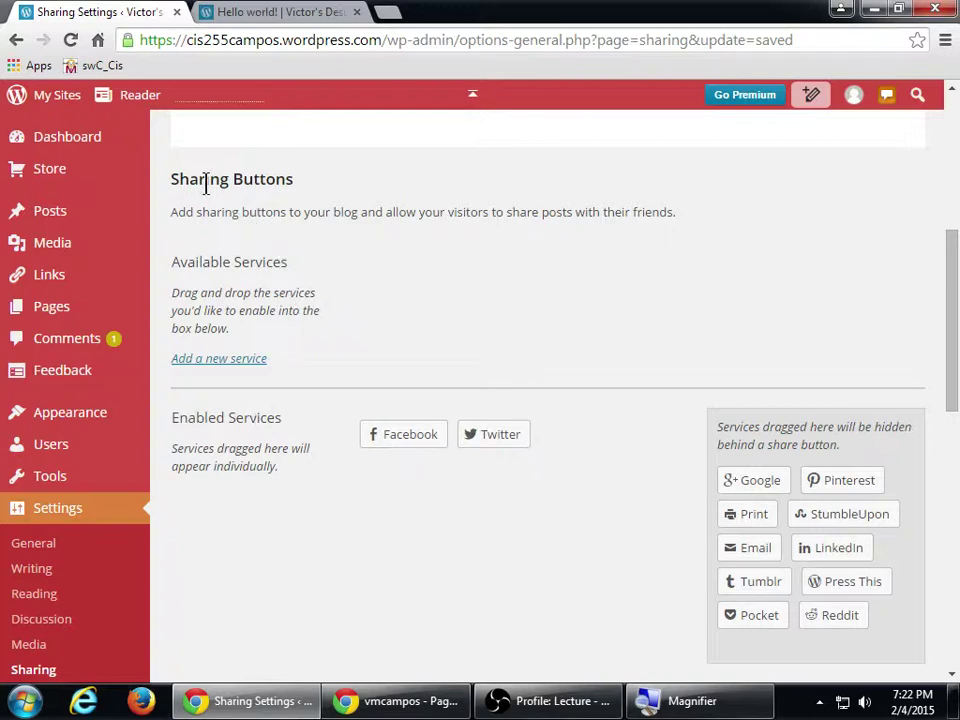
drag(206, 184, 274, 184)
click(231, 396)
scroll(230, 410, down, 10)
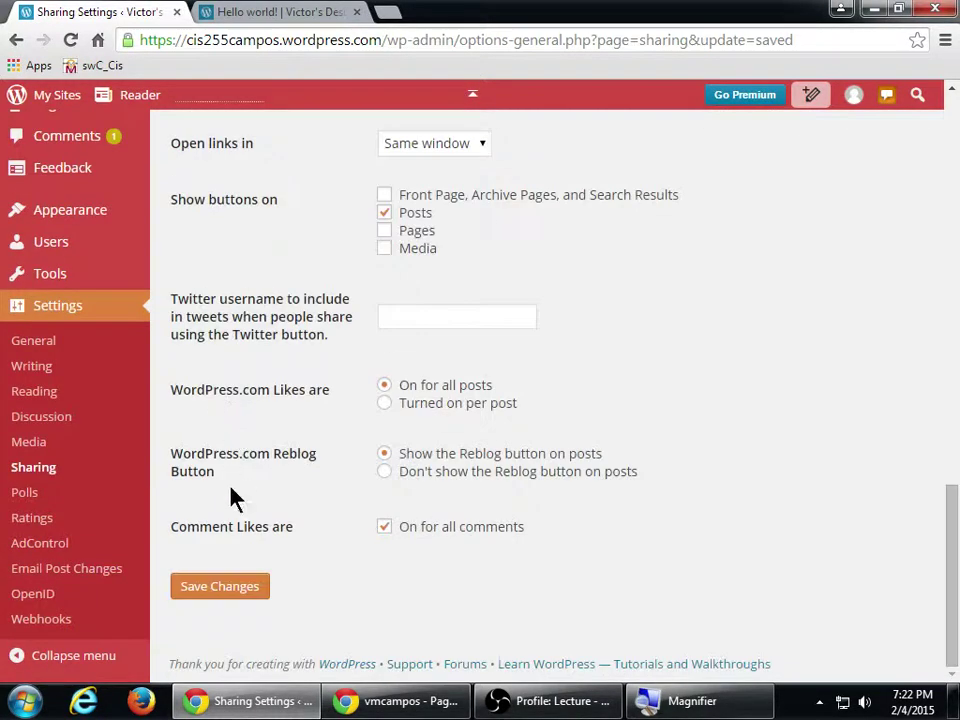
click(235, 586)
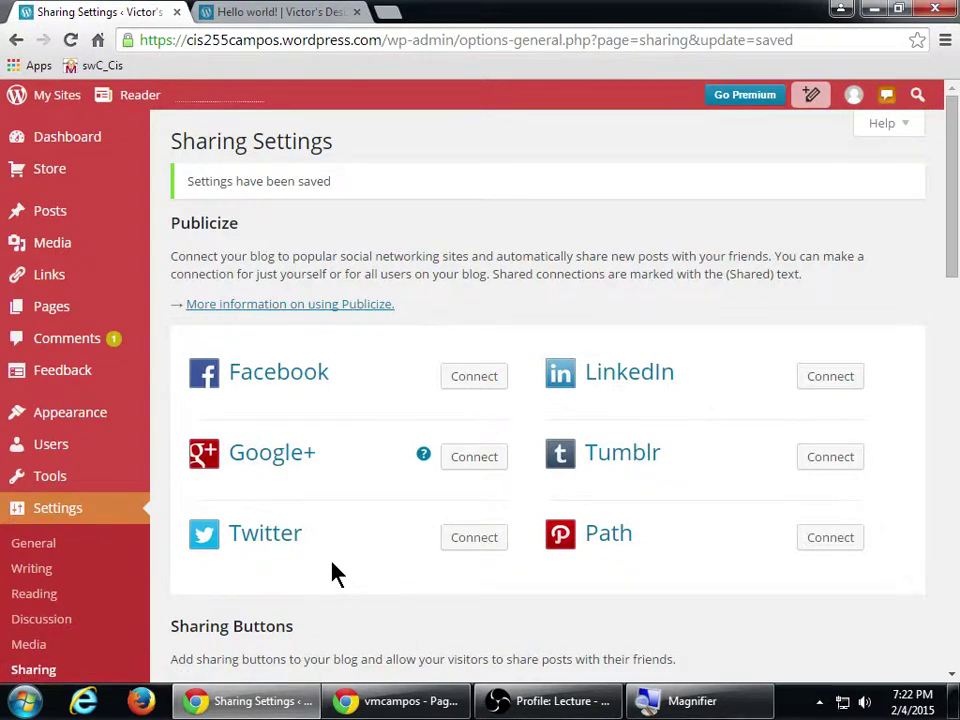
Open cnn.com in a new tab and examine the share icons under the lead story.
key(ctrl+t)
text(cnn.com)
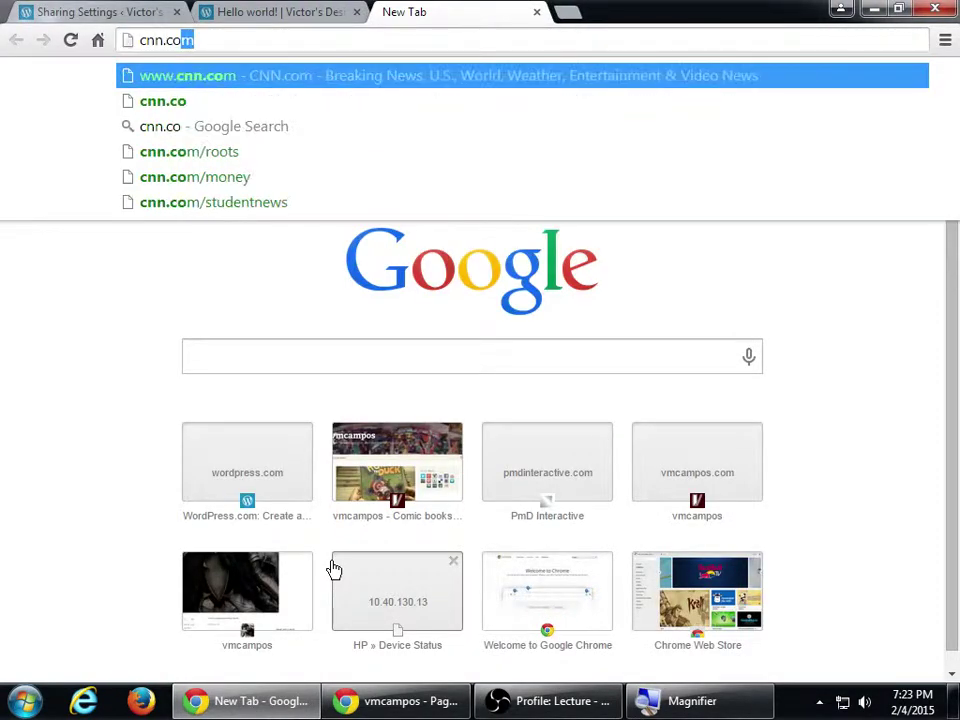
key(Return)
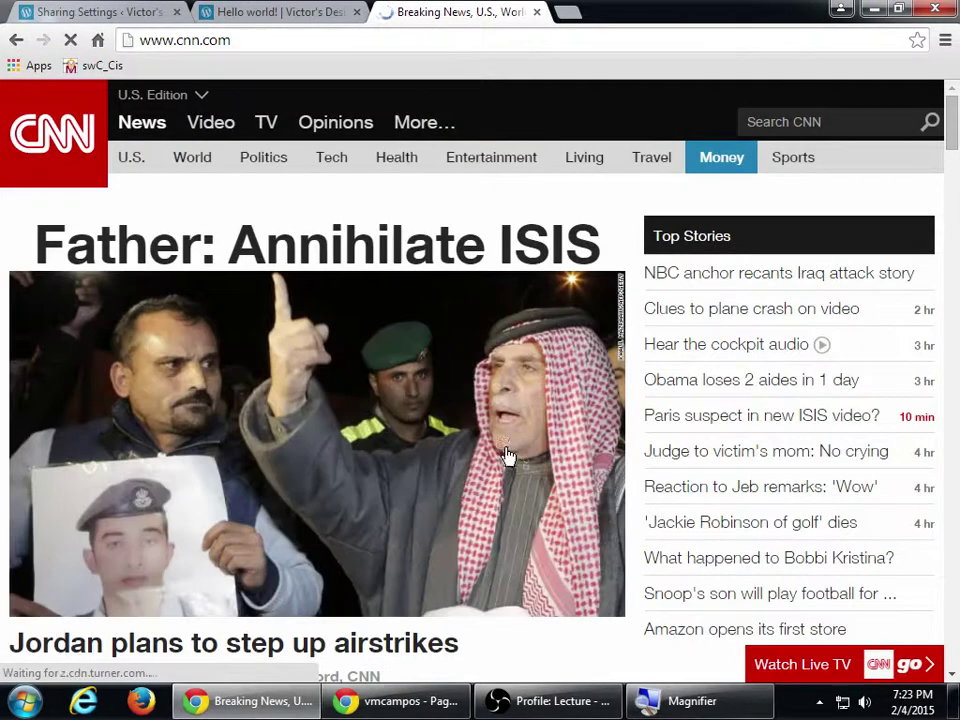
scroll(520, 462, down, 4)
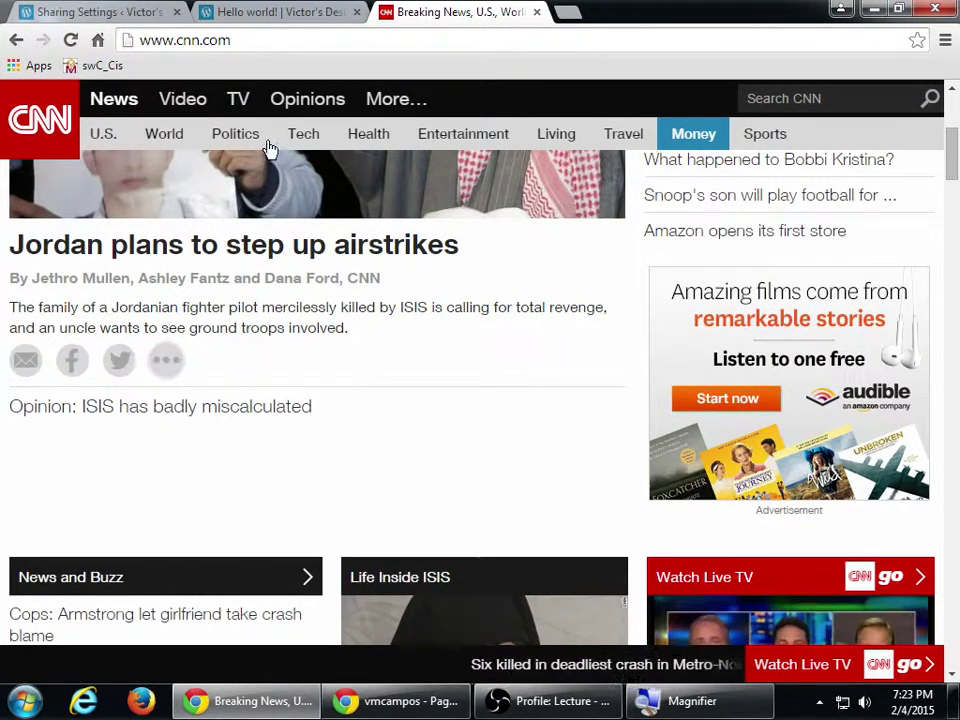
Go to mashable.com, open the lead 'Avatar' sequels article, and expand its share buttons to examine the additional networks.
click(293, 42)
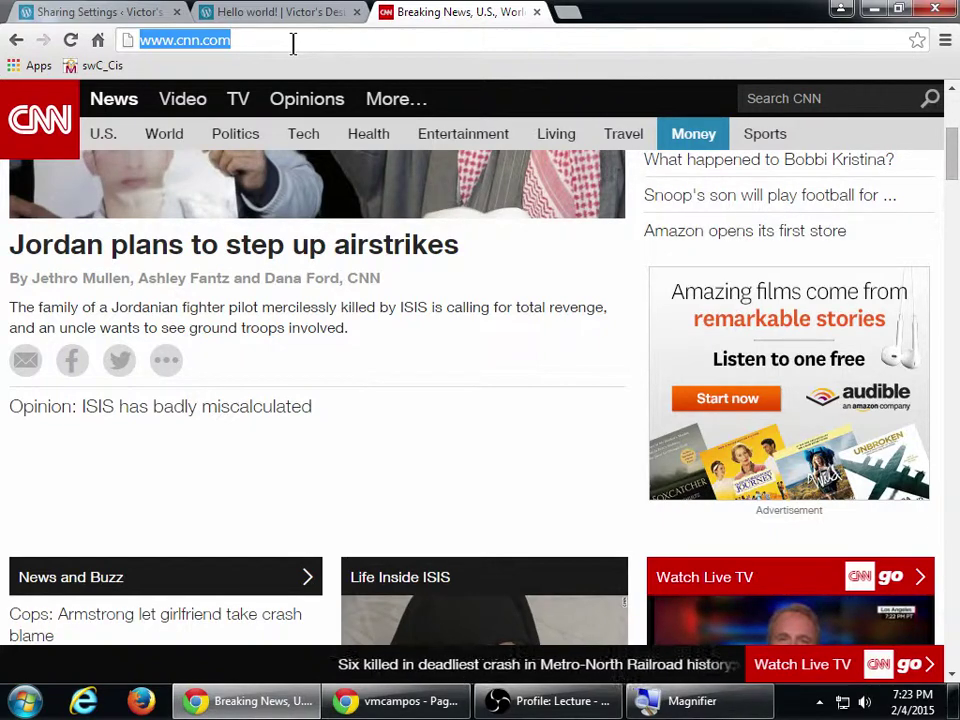
text(mashable.com)
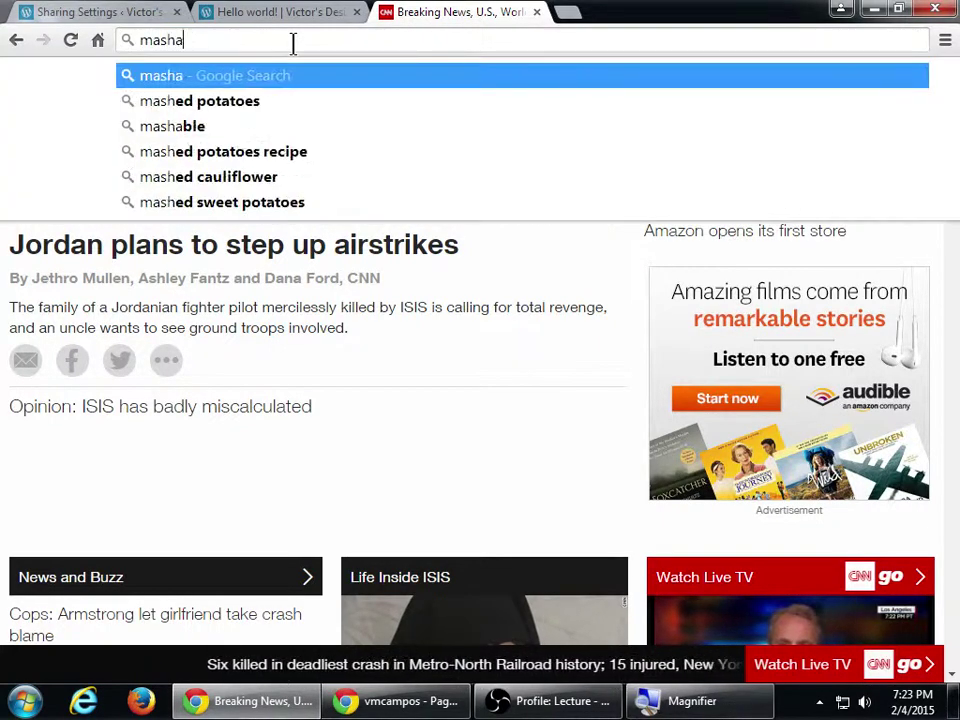
key(Return)
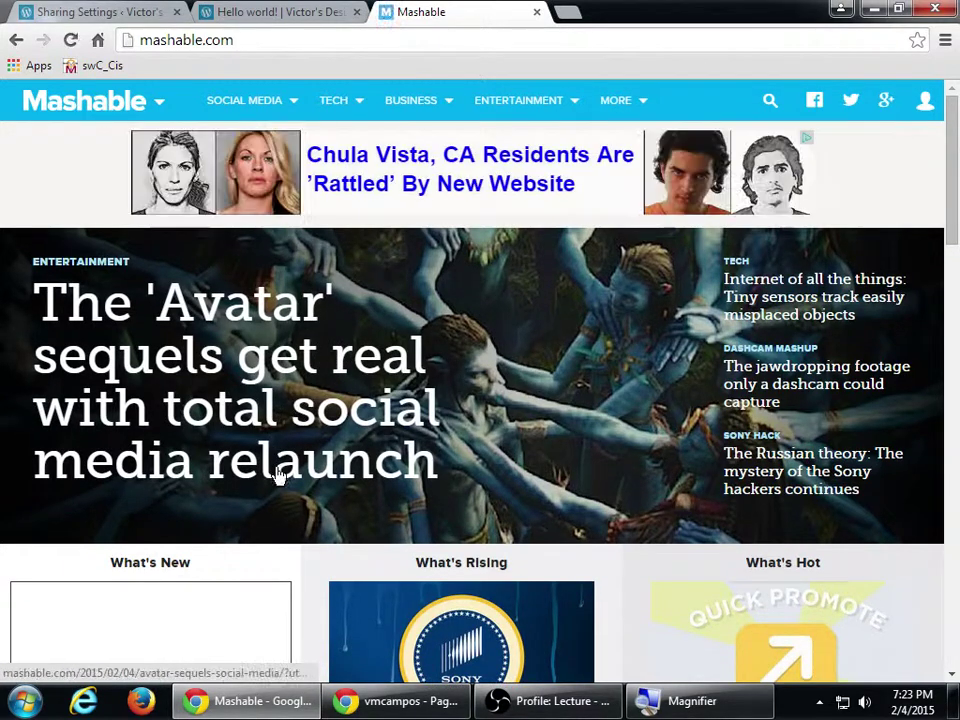
click(218, 424)
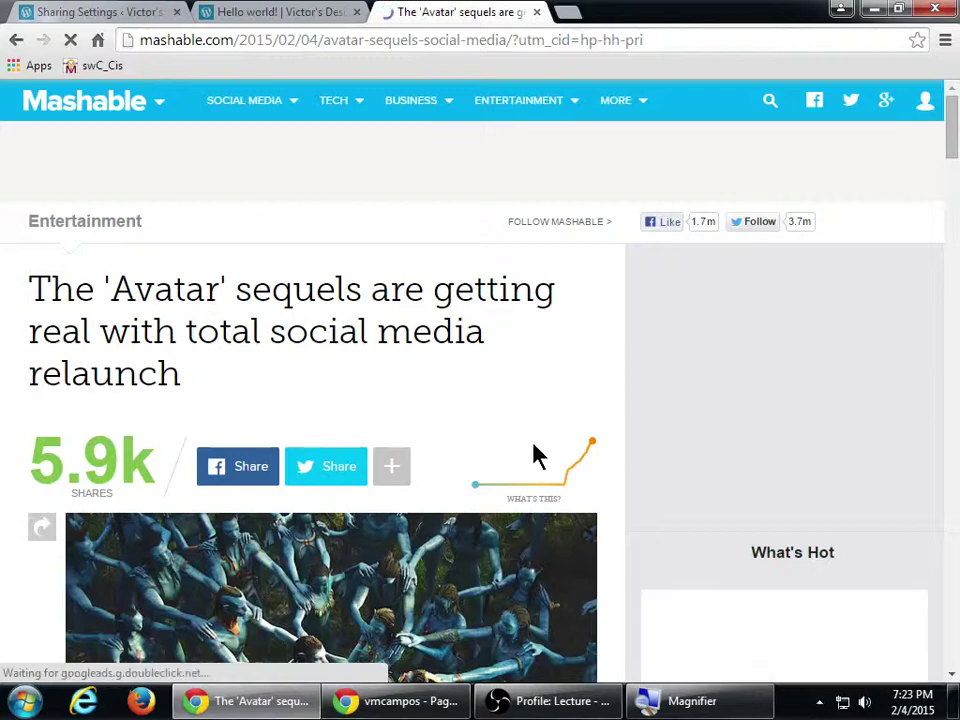
scroll(534, 456, down, 2)
scroll(612, 477, down, 1)
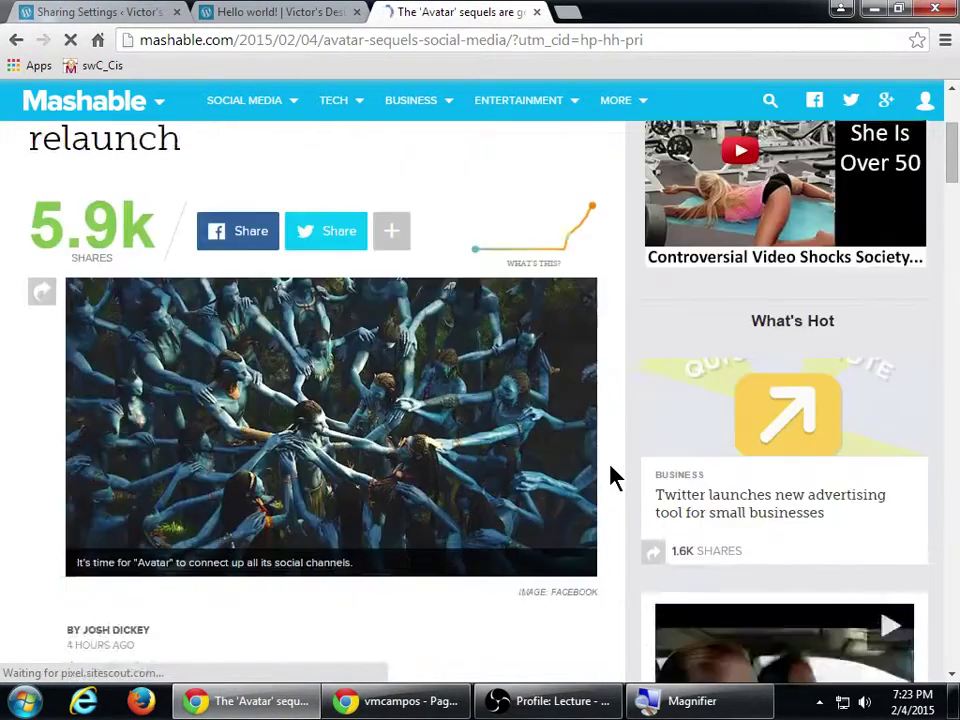
click(396, 245)
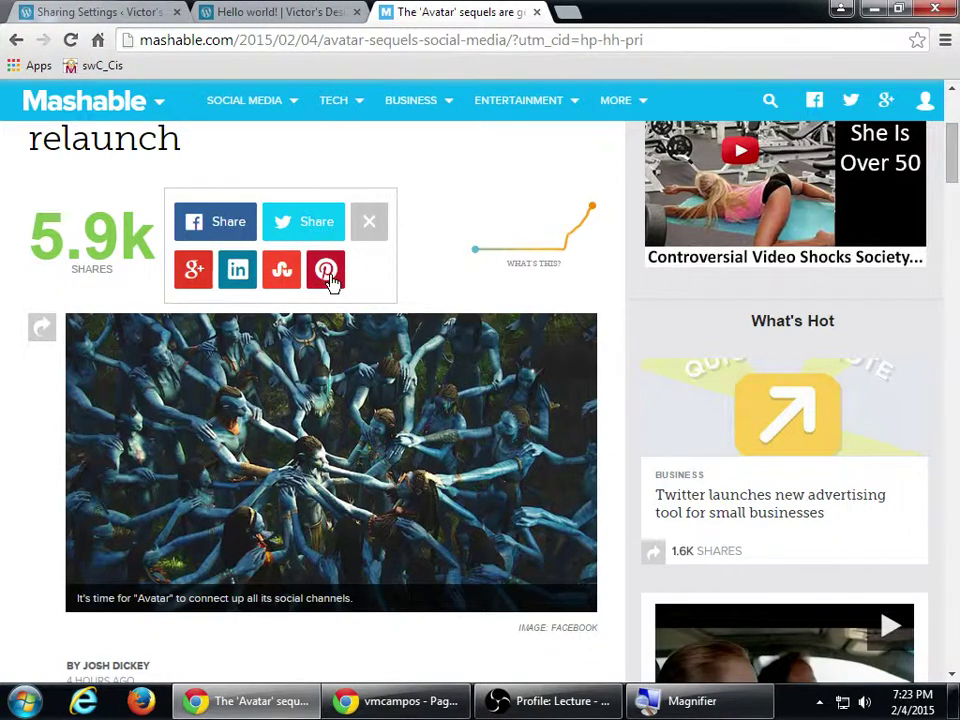
Go to techcrunch.com, open the Microsoft Acquires Calendar App Sunrise article, and examine its row of share buttons.
click(274, 46)
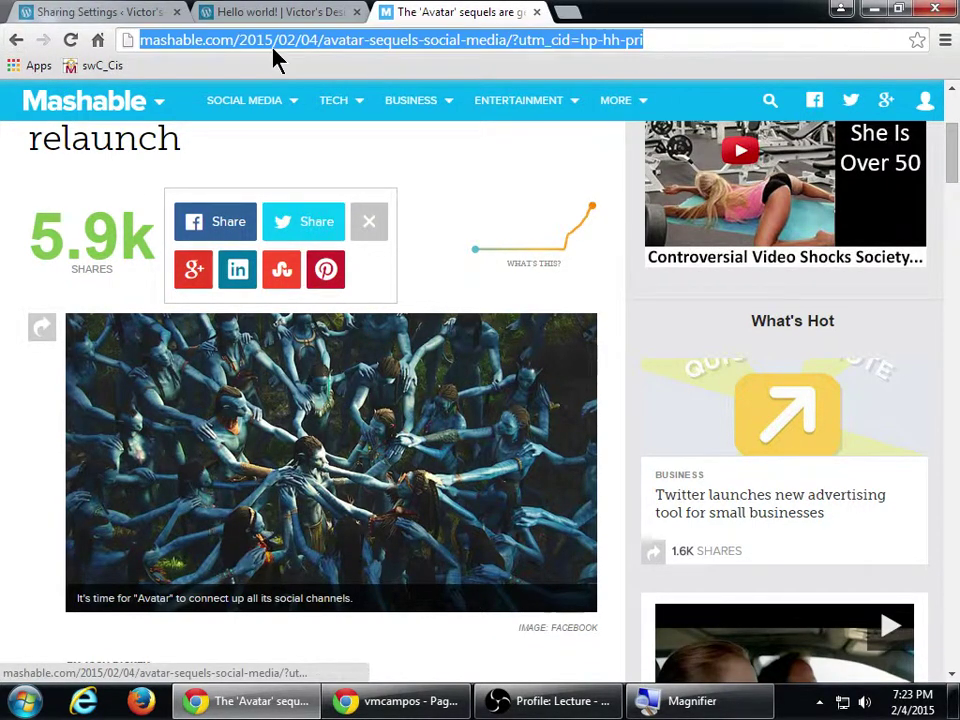
text(techcrunch.com)
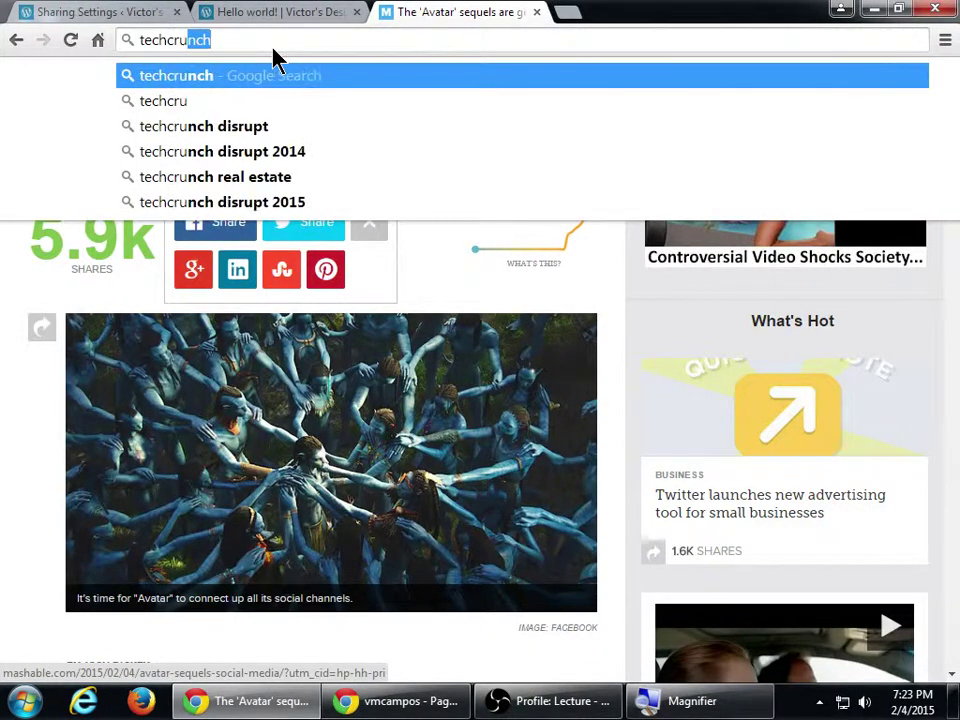
key(Return)
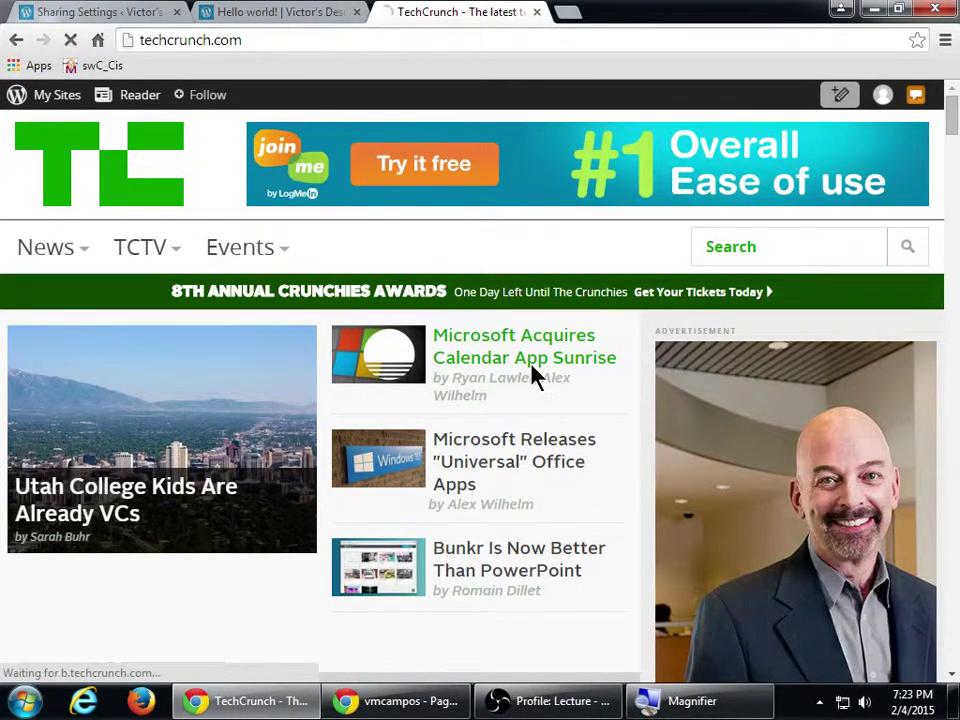
click(532, 367)
scroll(536, 381, down, 2)
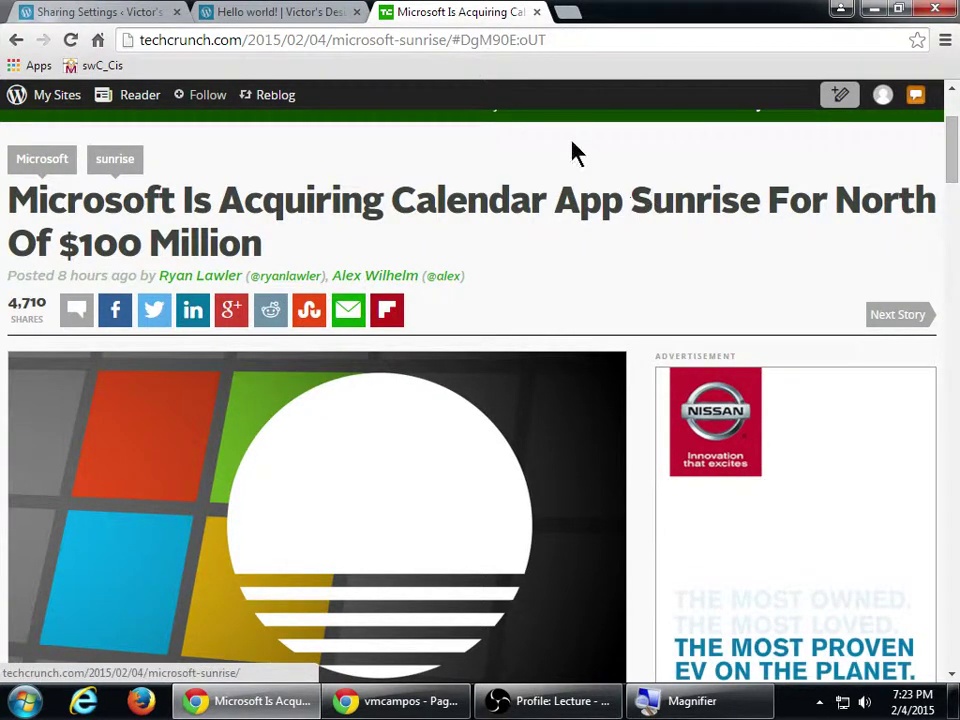
Examine the Share! section of the Transformers G2 #1 post on the blog in the other browser window, then minimize that window.
click(403, 700)
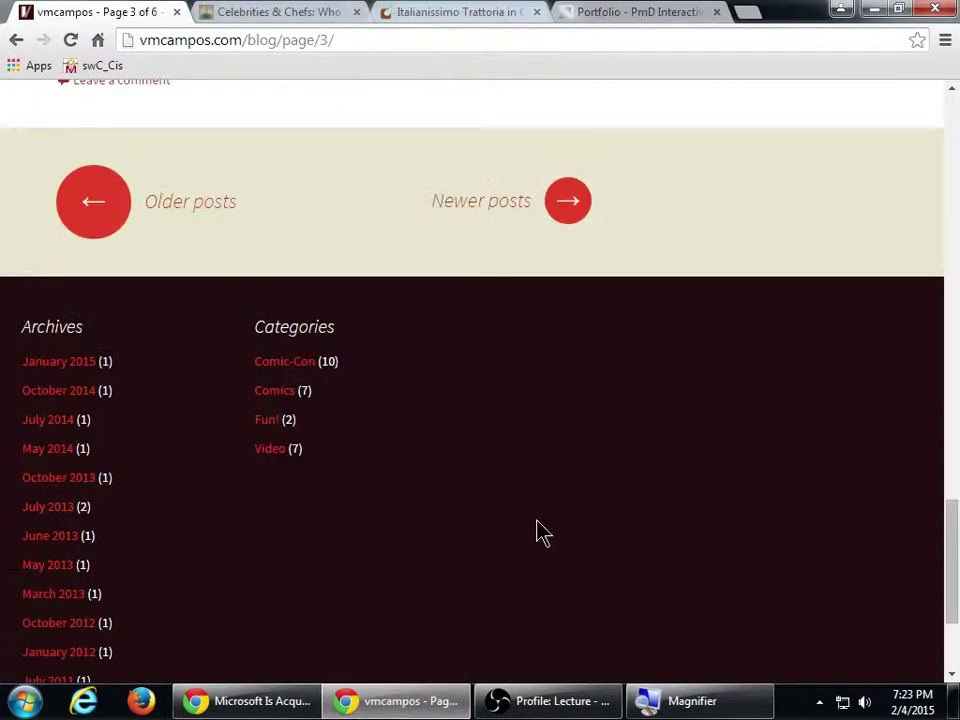
scroll(440, 420, up, 15)
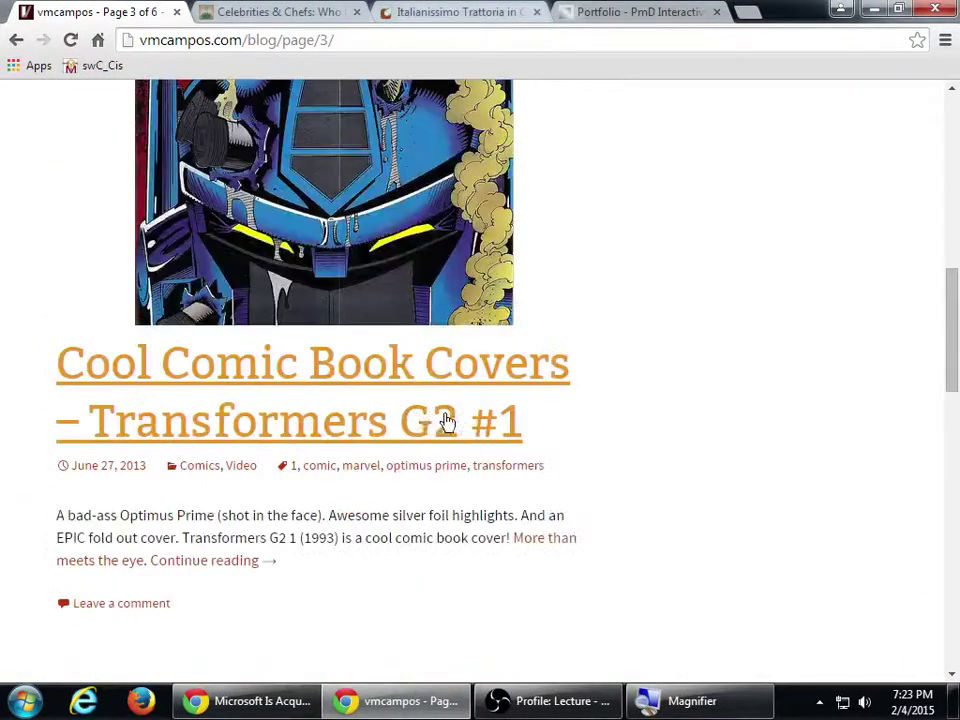
click(411, 387)
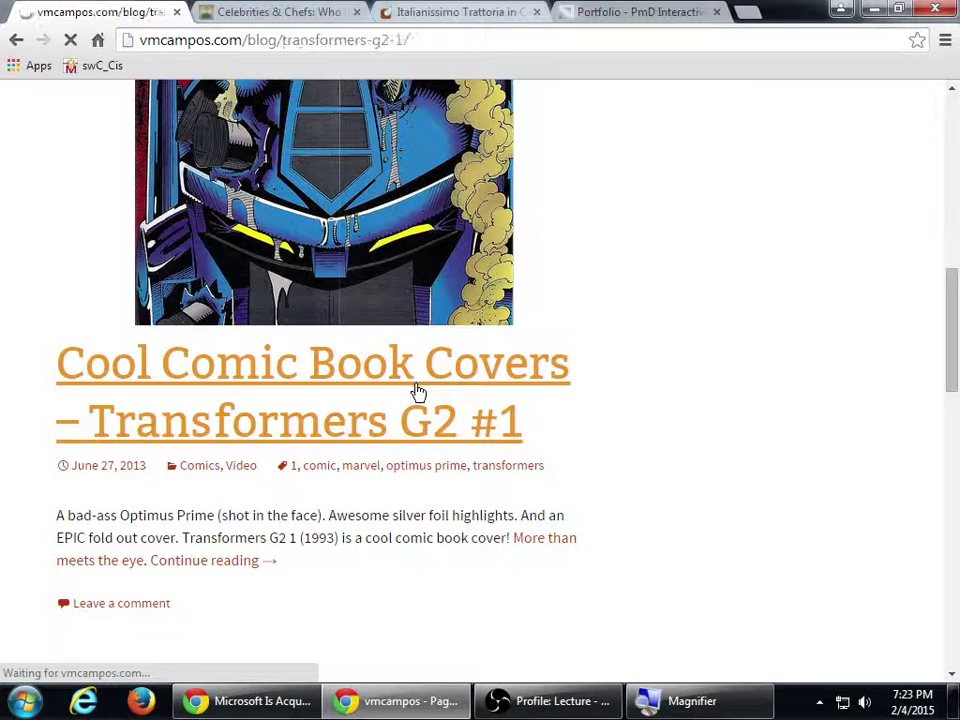
scroll(518, 460, down, 6)
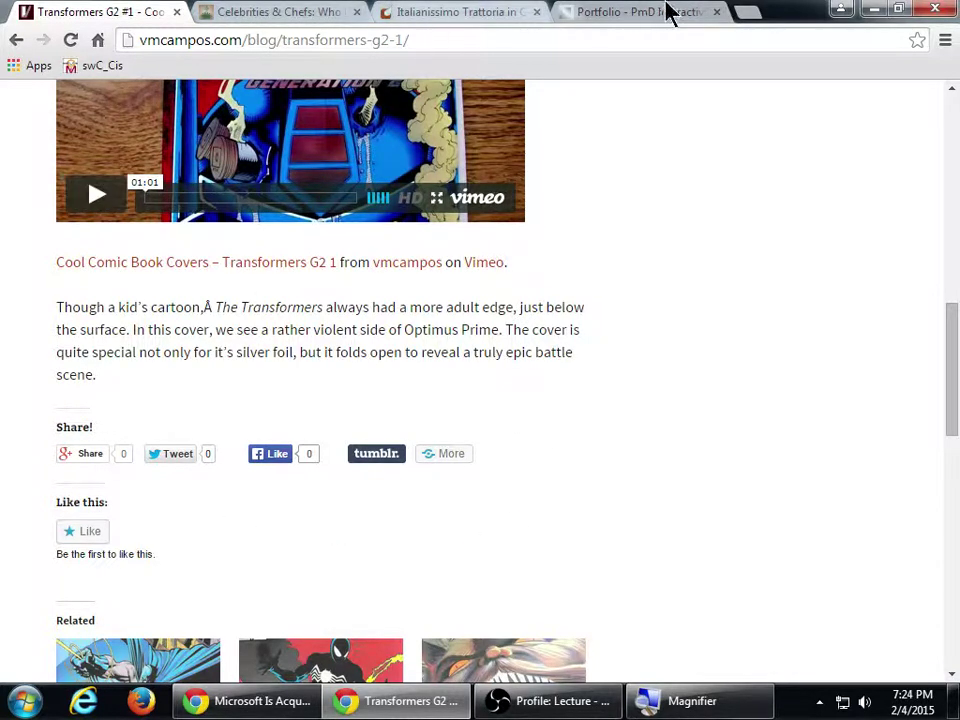
click(870, 10)
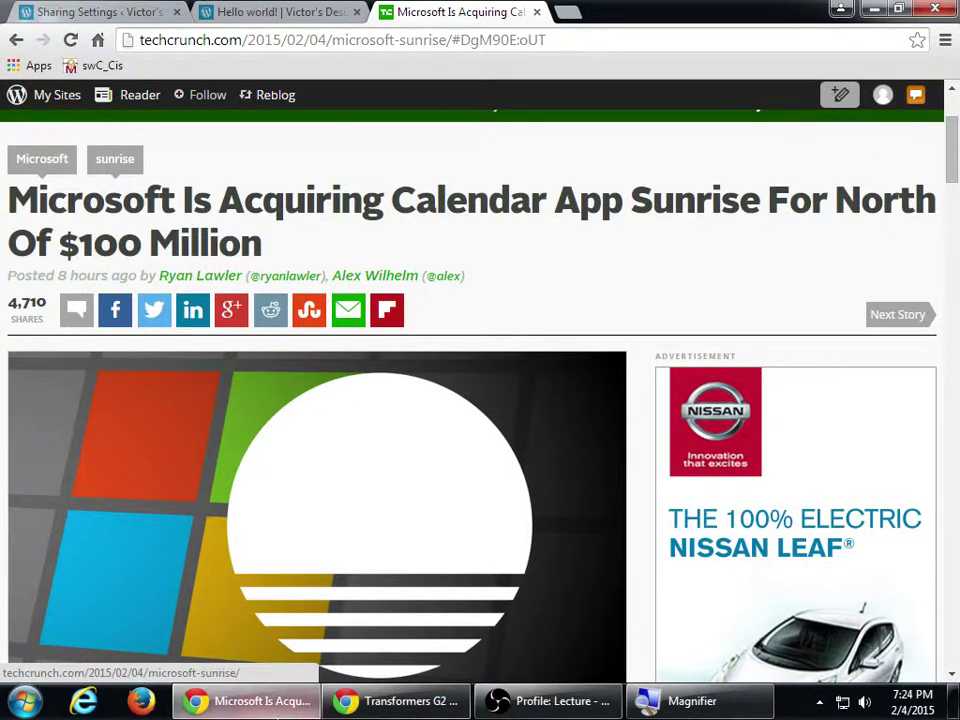
Return to the Sharing Settings page and save the sharing options again.
click(67, 10)
scroll(606, 344, down, 8)
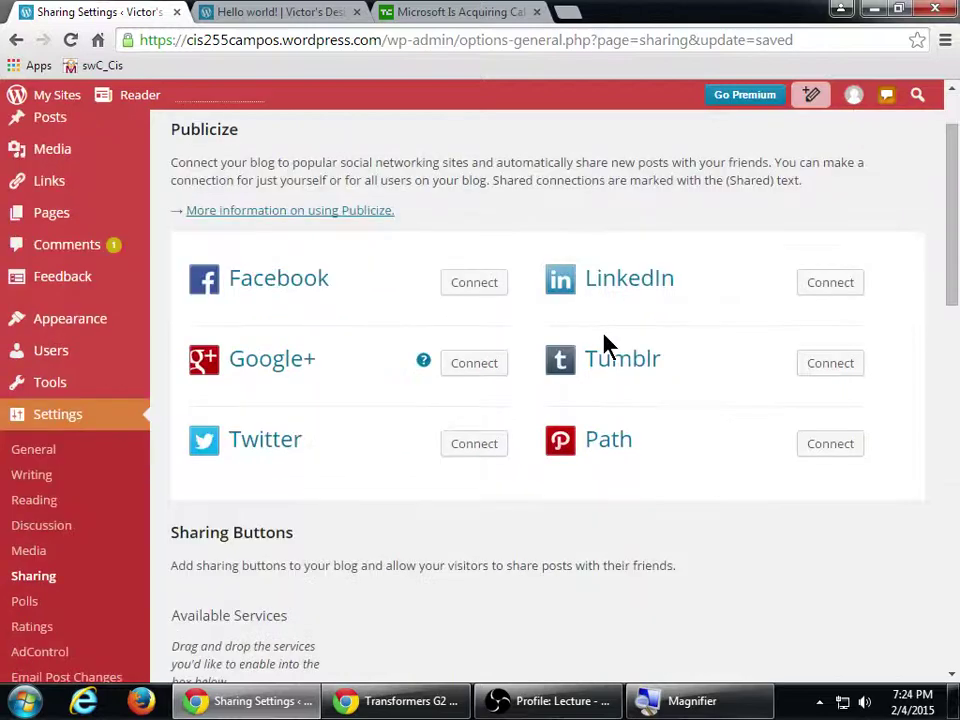
scroll(608, 370, down, 10)
click(185, 582)
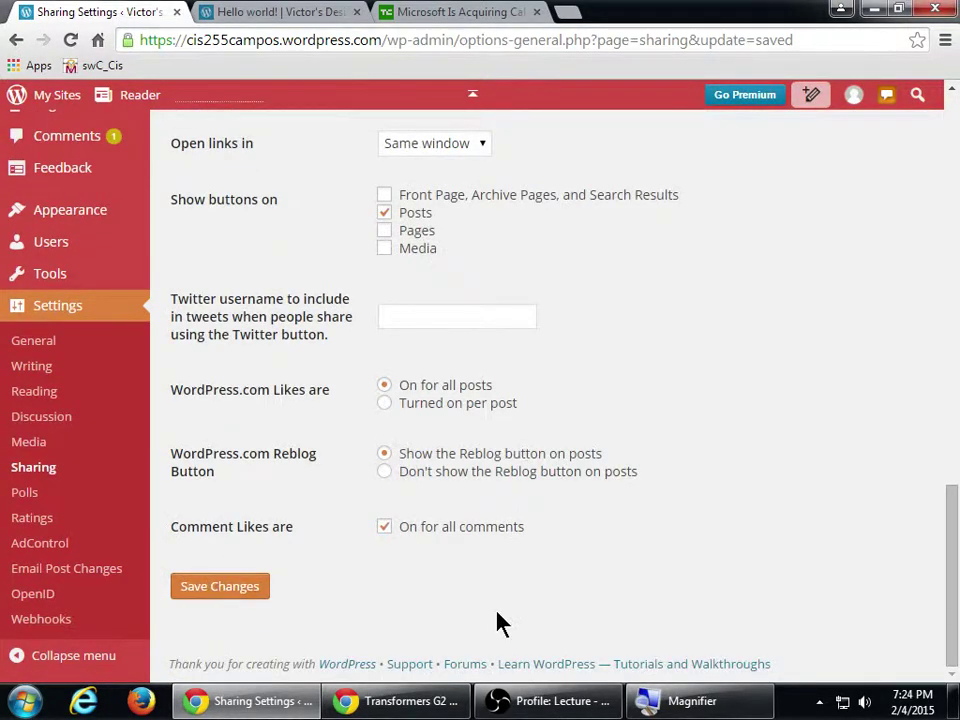